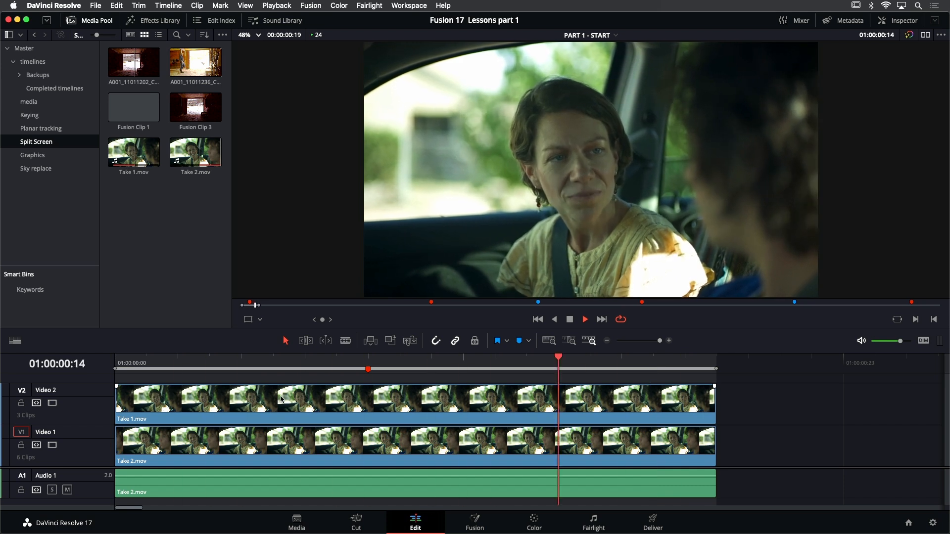
# Toggle the Take 1.mov clip on Video 2 during playback to compare both takes, then return to the timeline's start
pyautogui.click(269, 399)
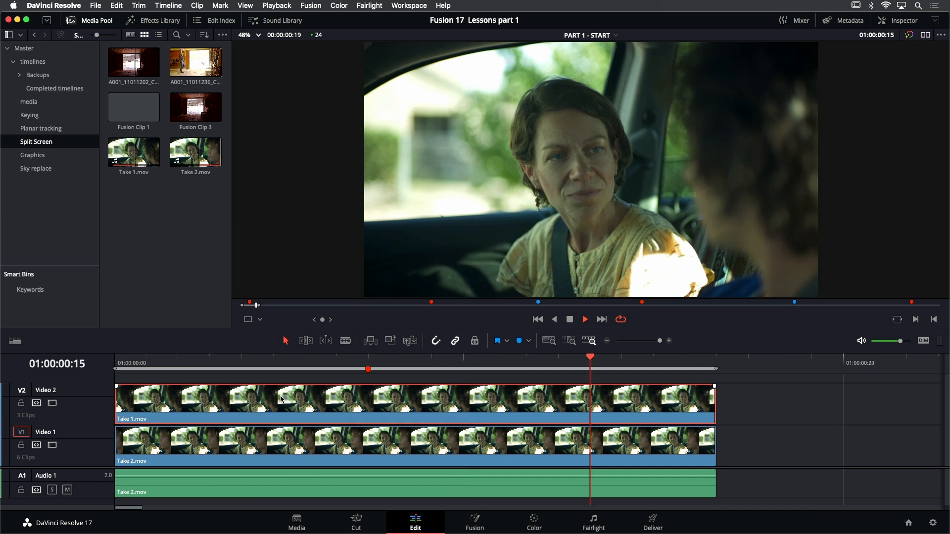
pyautogui.press('d')
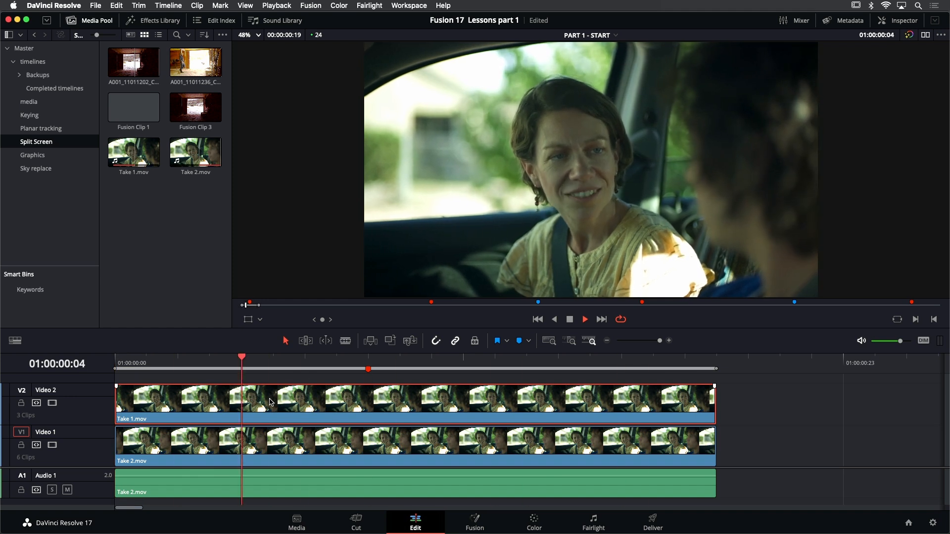
pyautogui.click(540, 320)
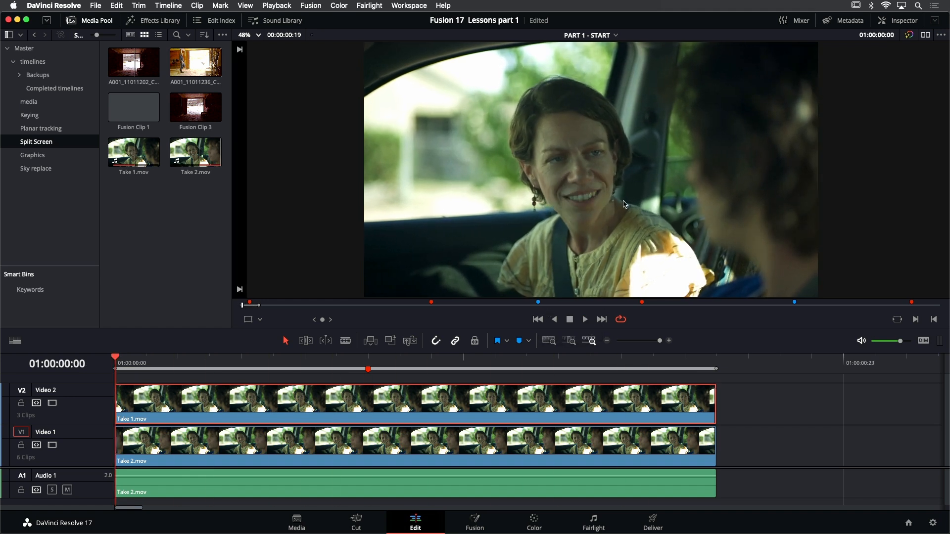
# Draw a freehand viewer annotation outlining the woman's side of the frame, following the gap beside the driver
pyautogui.scroll(-1, 618, 203)
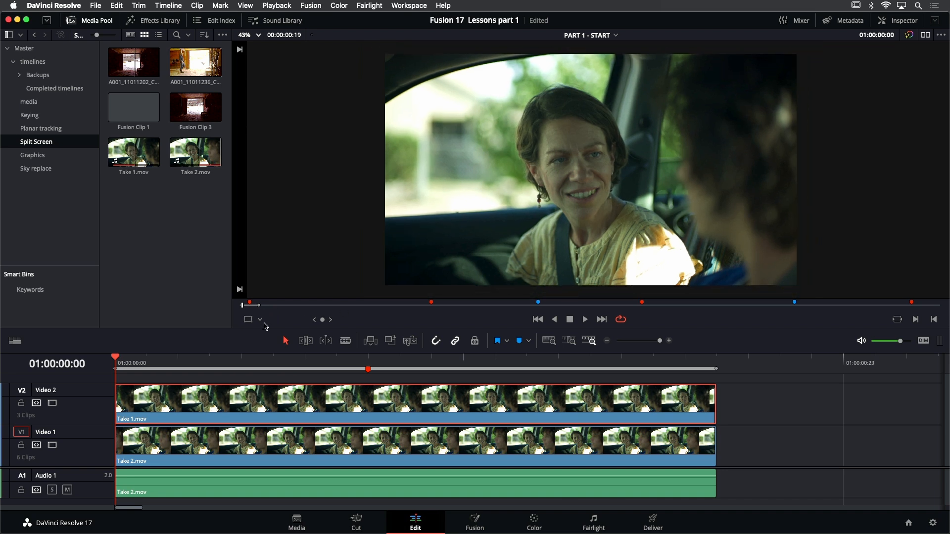
pyautogui.click(261, 320)
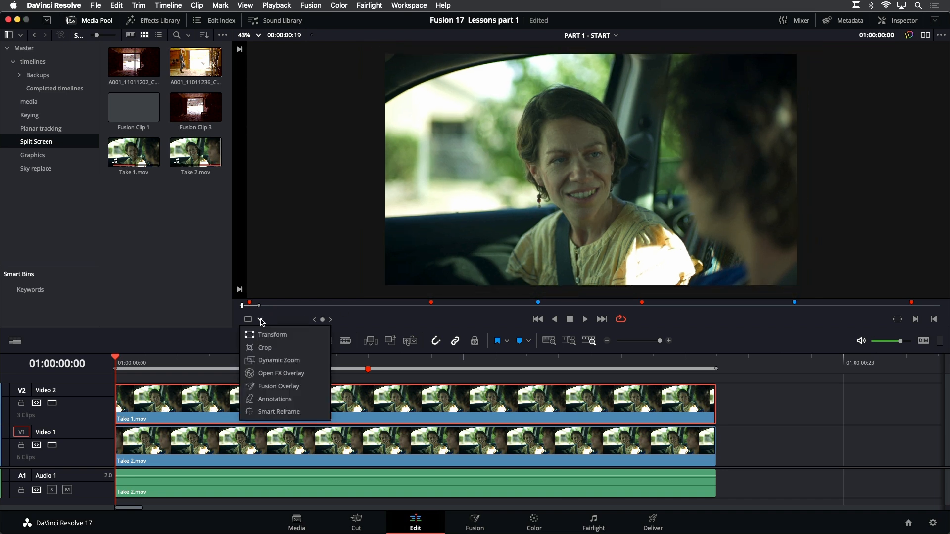
pyautogui.click(270, 400)
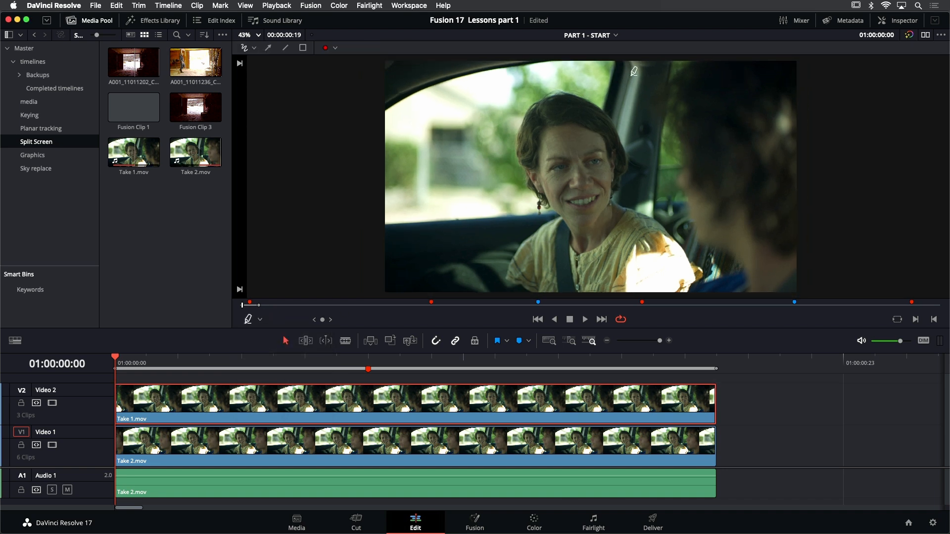
pyautogui.moveTo(650, 58); pyautogui.dragTo(646, 69)
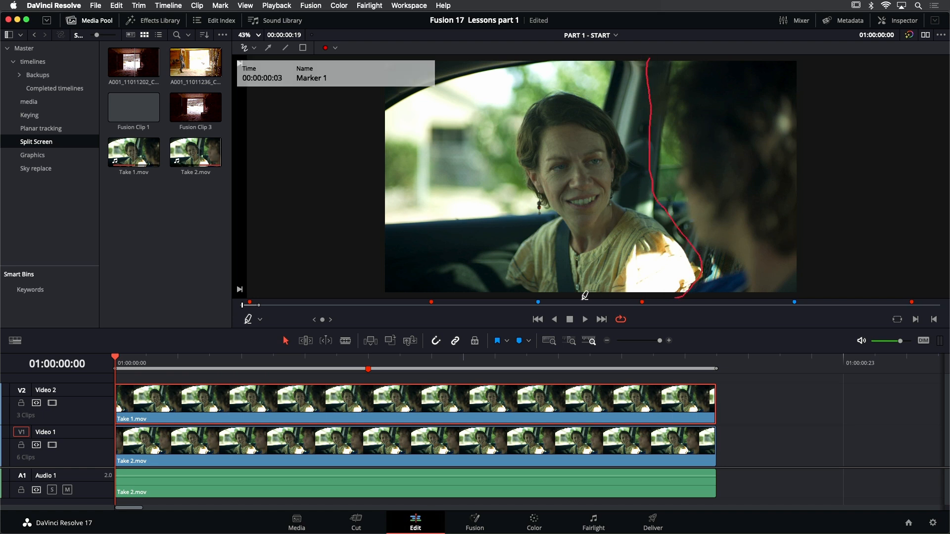
pyautogui.moveTo(378, 298)
pyautogui.mouseDown()
pyautogui.moveTo(342, 262)
pyautogui.moveTo(311, 122)
pyautogui.mouseUp()
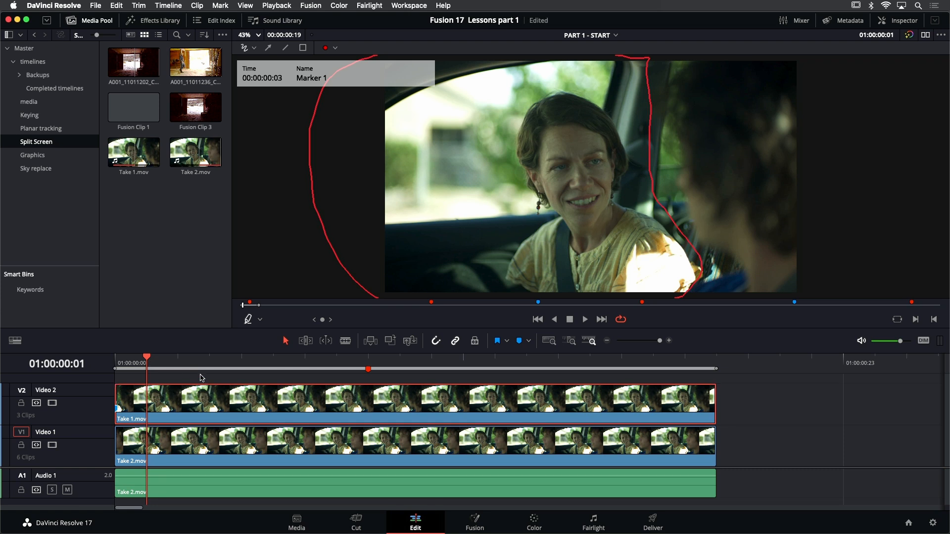
# Combine the stacked Take 1.mov and Take 2.mov video clips into a new Fusion clip
pyautogui.click(202, 378)
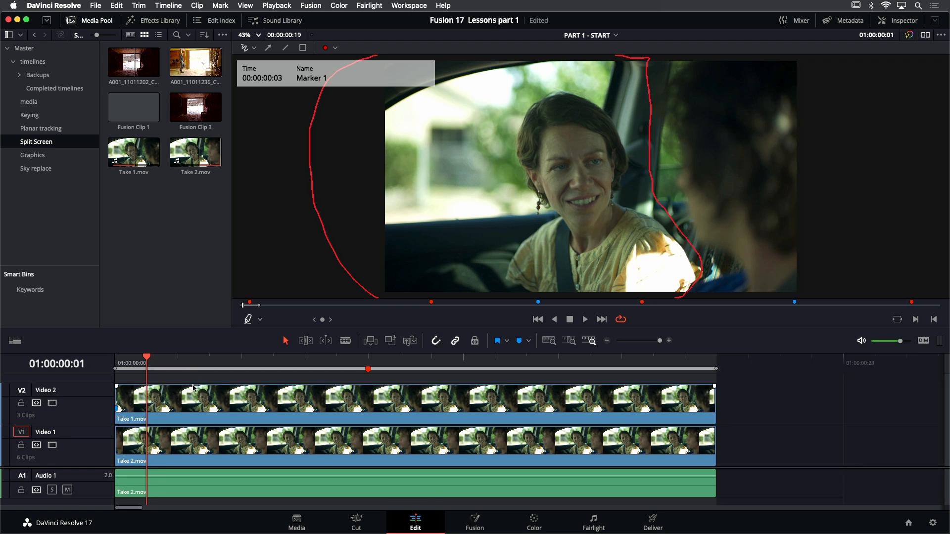
pyautogui.moveTo(182, 383); pyautogui.dragTo(224, 447)
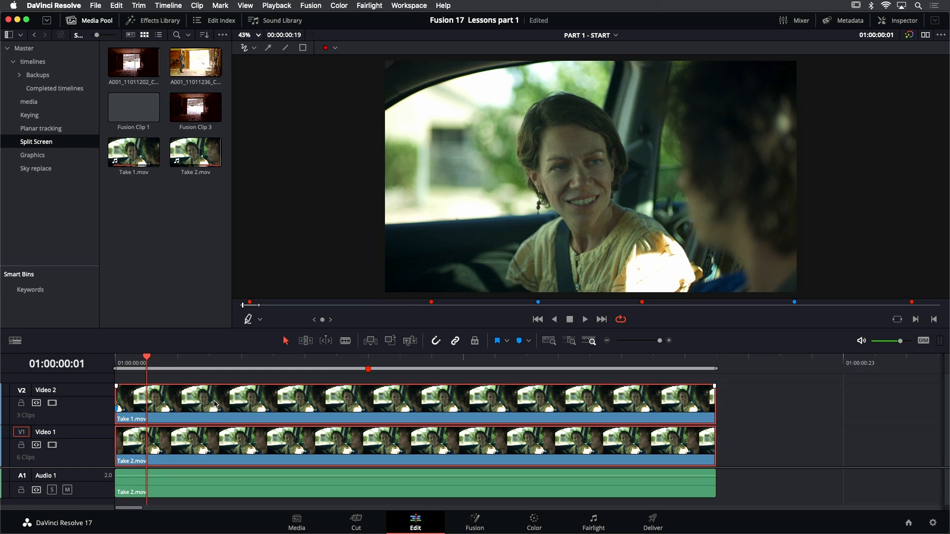
pyautogui.rightClick(216, 402)
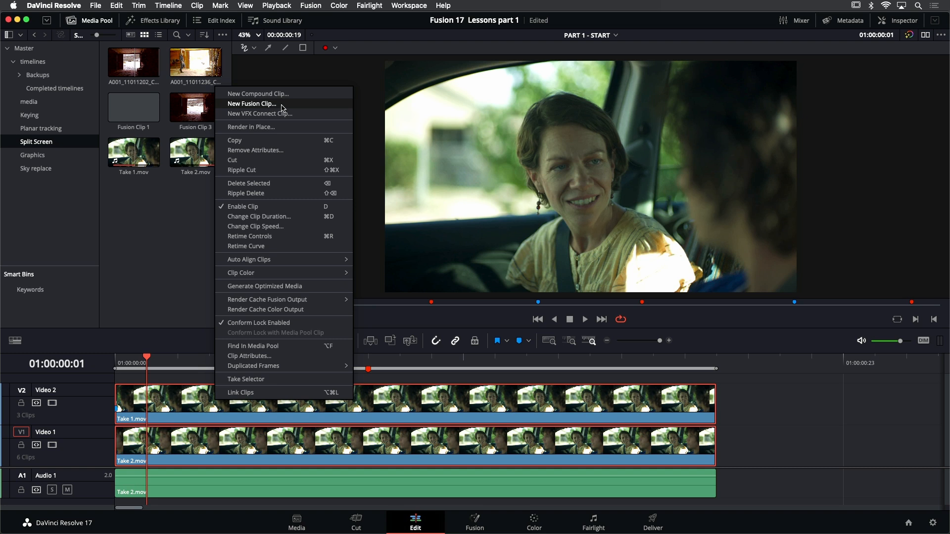
pyautogui.click(252, 104)
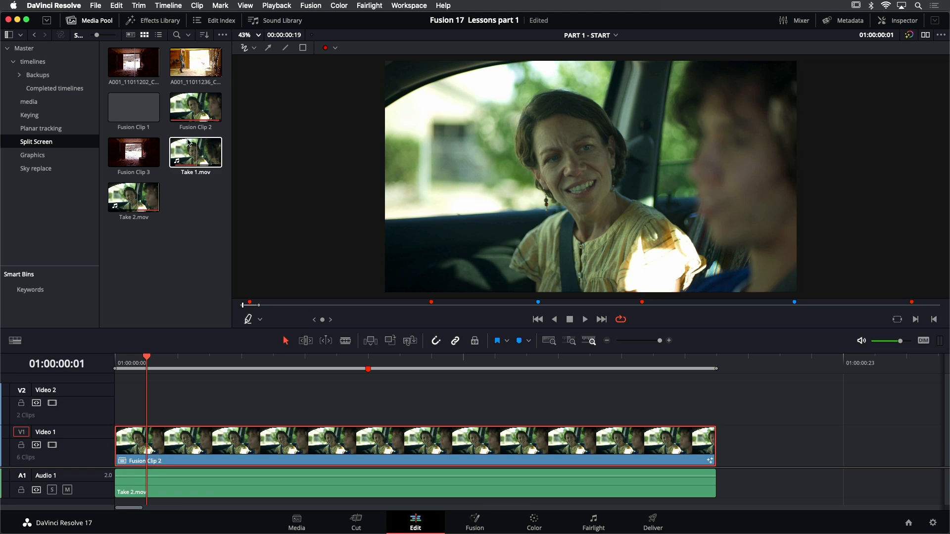
# Locate the new Fusion clip in the media pool and open it on the Fusion page with a single viewer
pyautogui.click(194, 122)
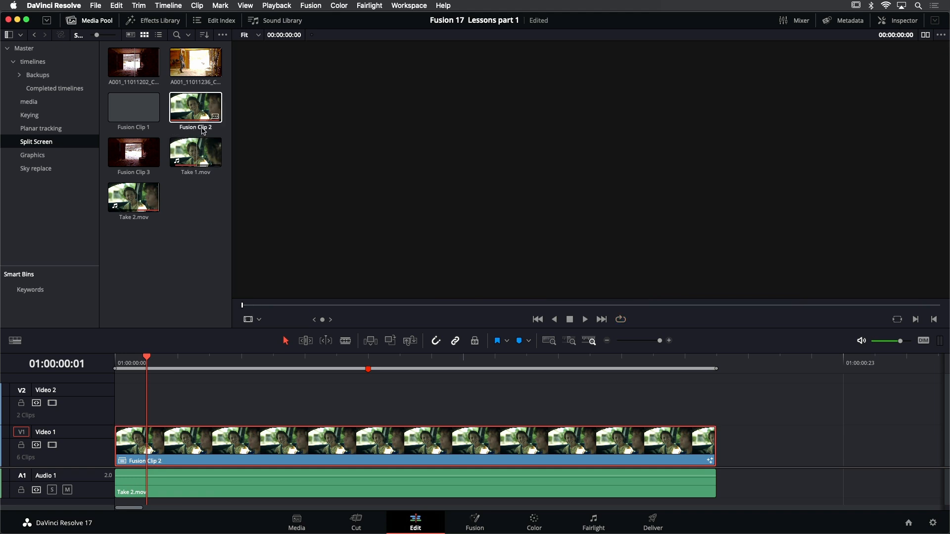
pyautogui.click(201, 287)
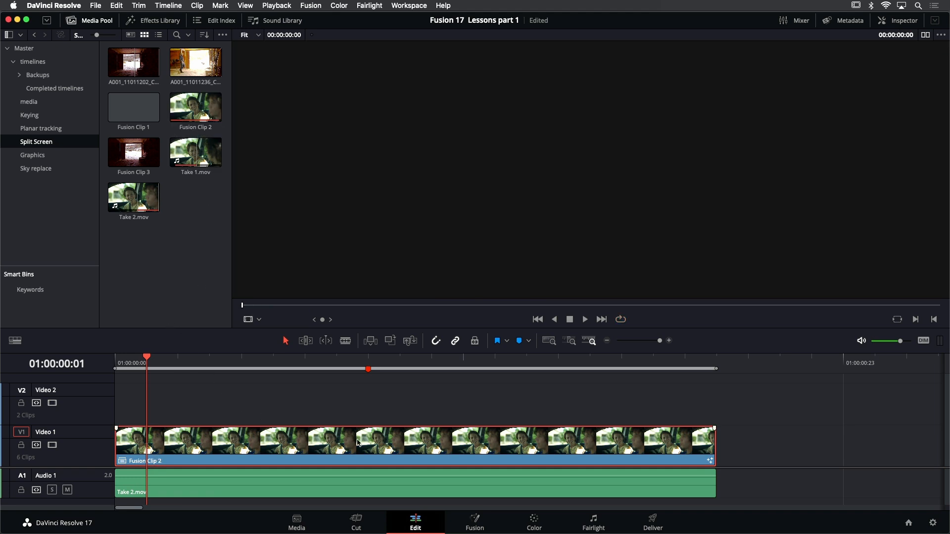
pyautogui.click(474, 523)
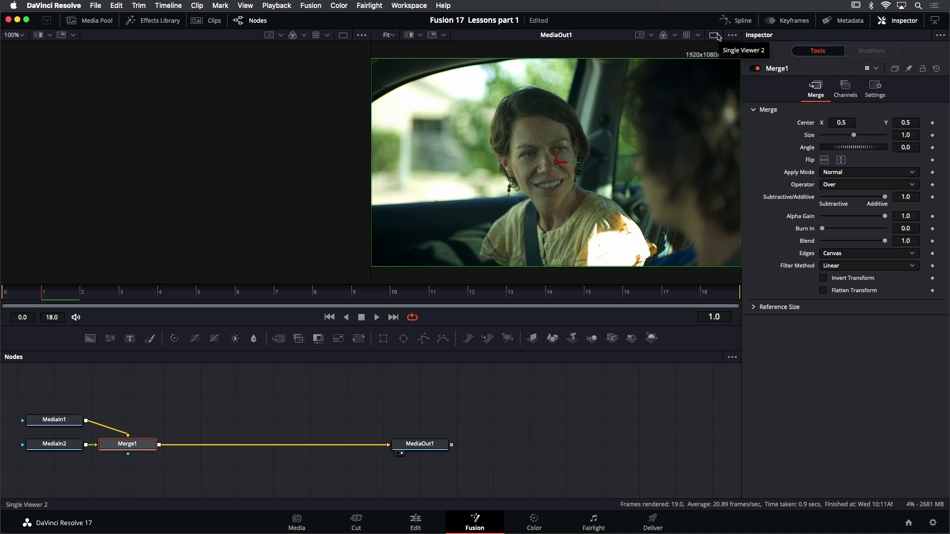
pyautogui.click(715, 35)
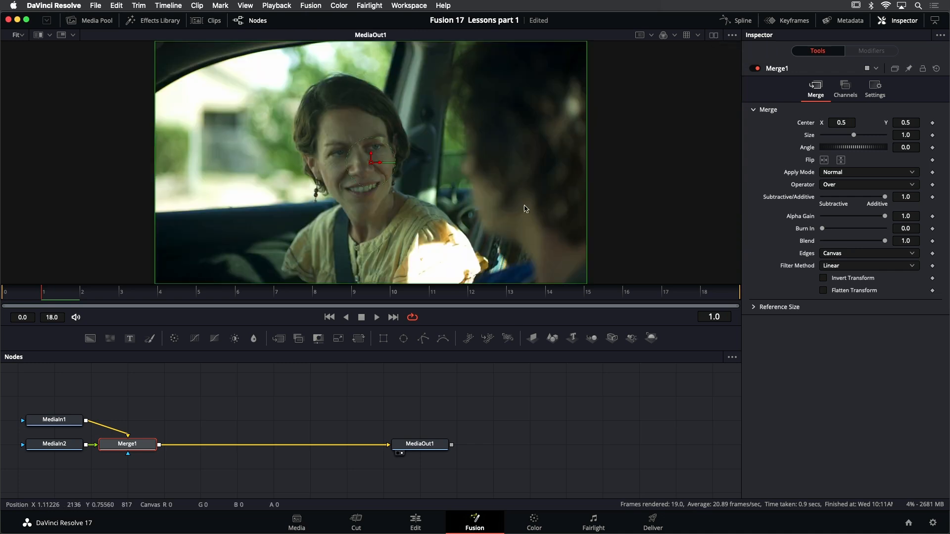
# View the MediaIn1 node's output and play it back to identify which take it contains
pyautogui.moveTo(54, 422)
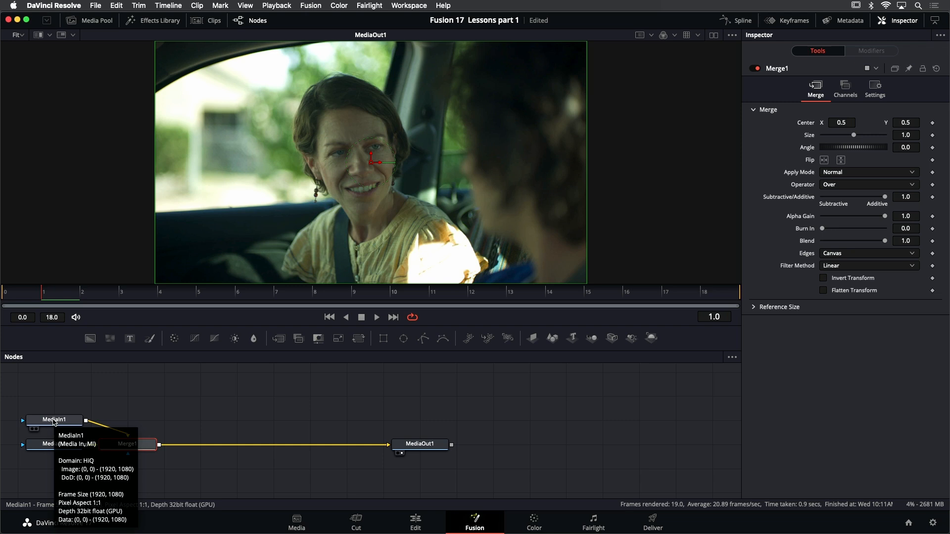
pyautogui.click(54, 420)
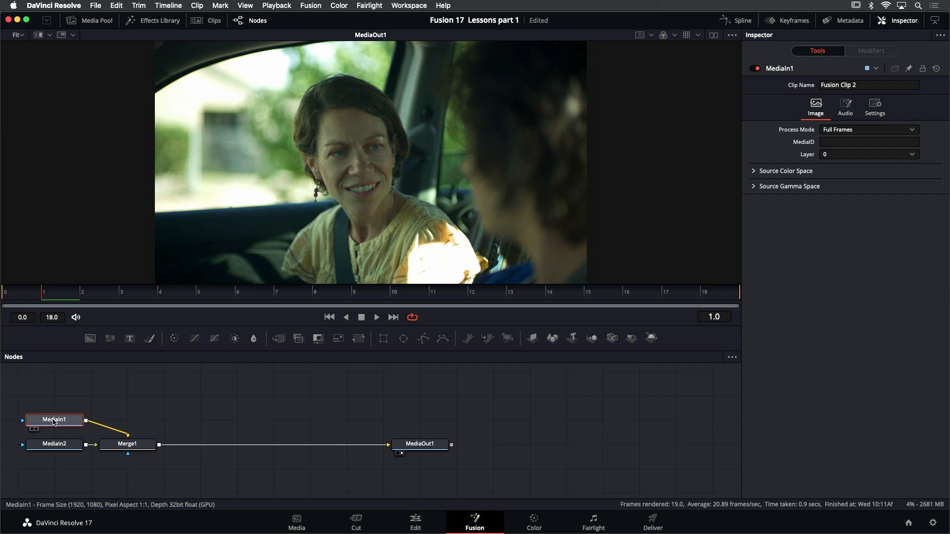
pyautogui.moveTo(61, 424)
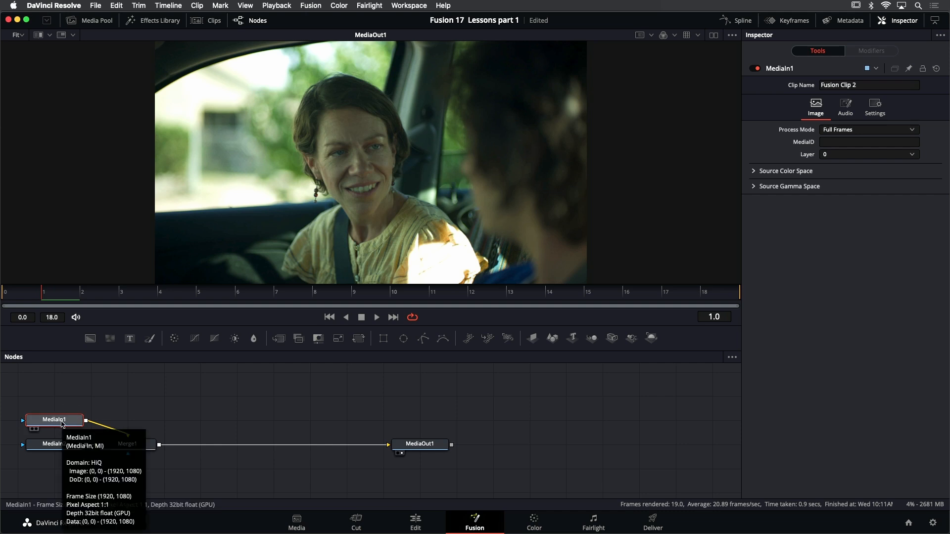
pyautogui.press('1')
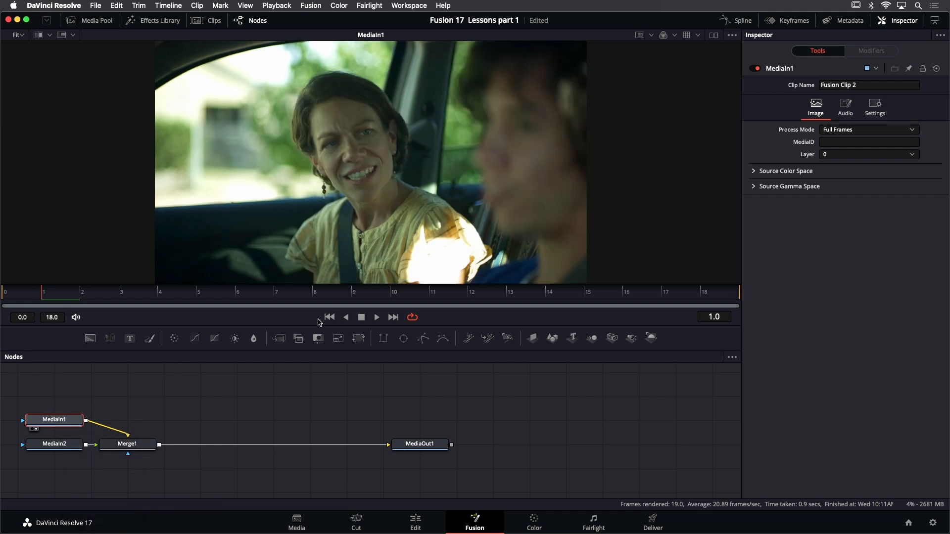
pyautogui.click(376, 319)
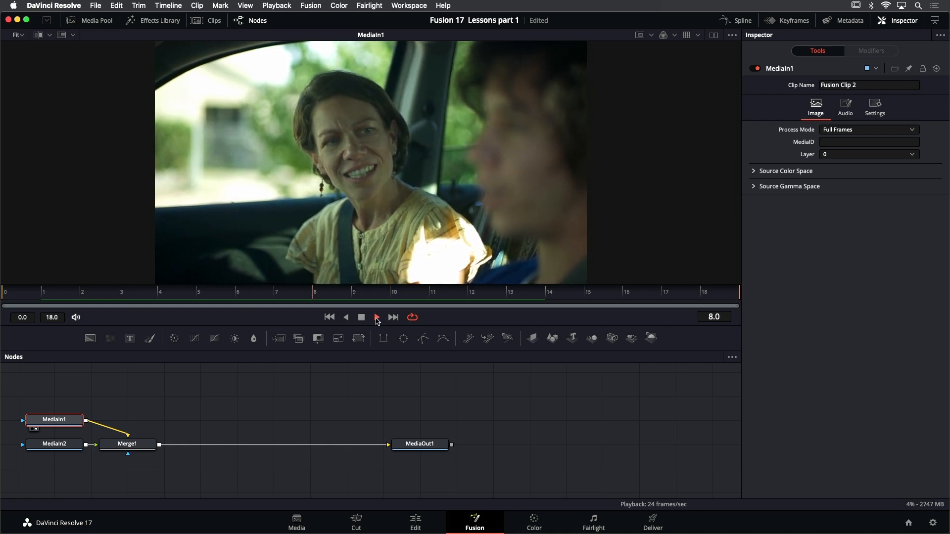
pyautogui.click(362, 319)
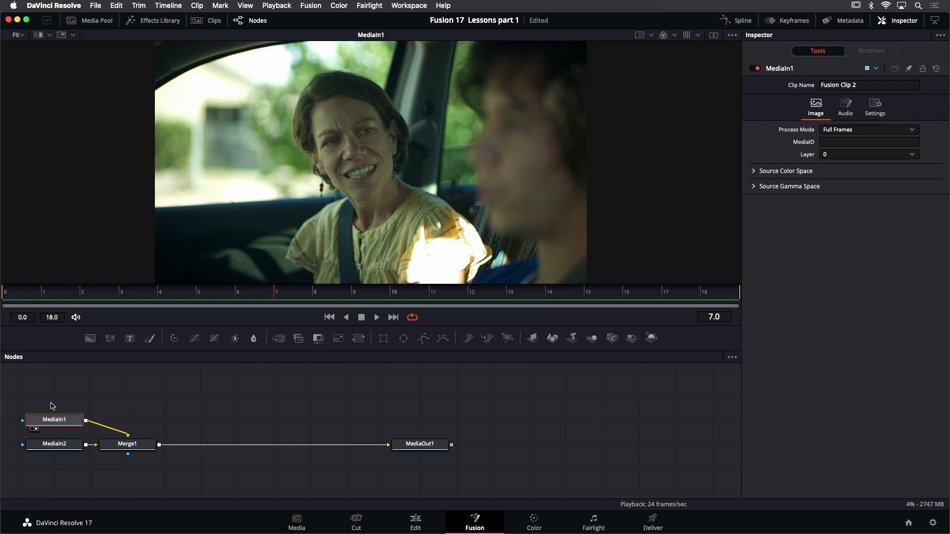
# Rename the MediaIn1 node to DRIVER
pyautogui.rightClick(783, 72)
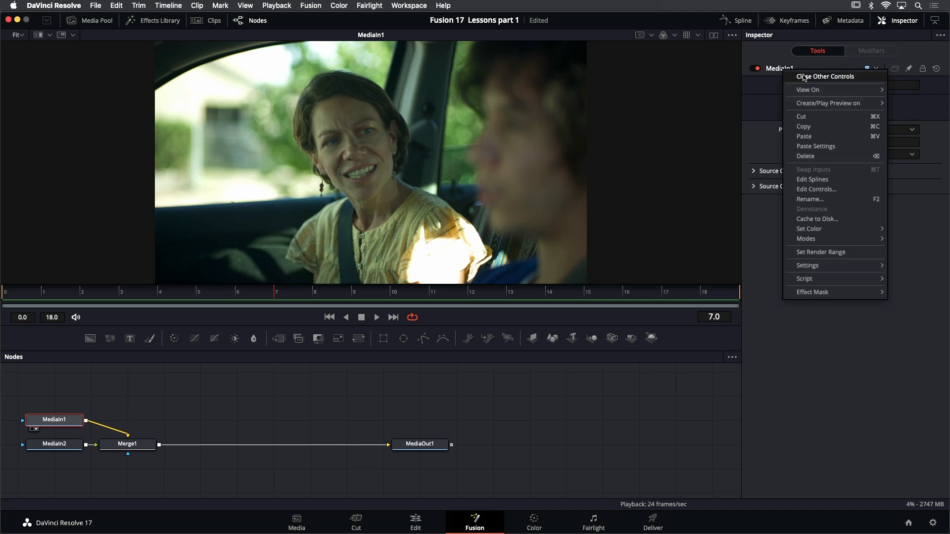
pyautogui.click(825, 199)
pyautogui.write('DRIVER')
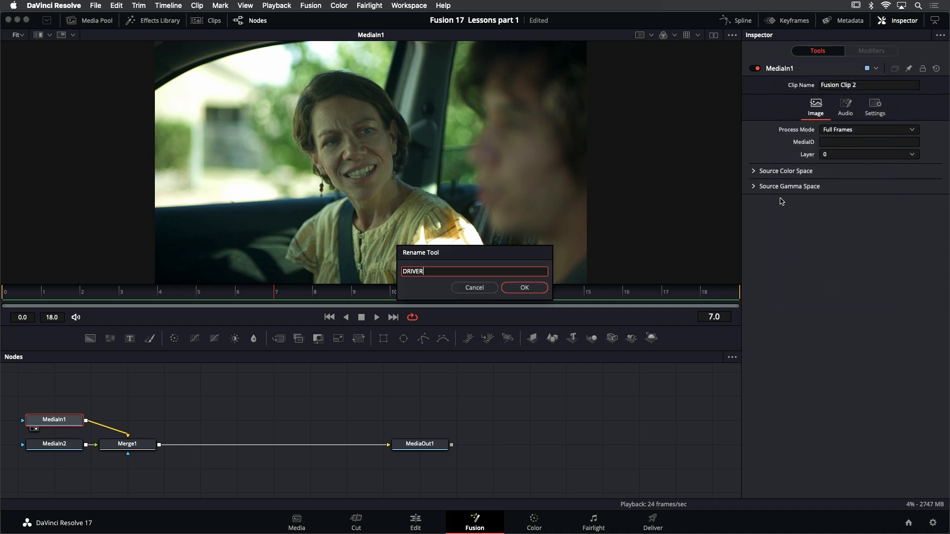
pyautogui.press('Return')
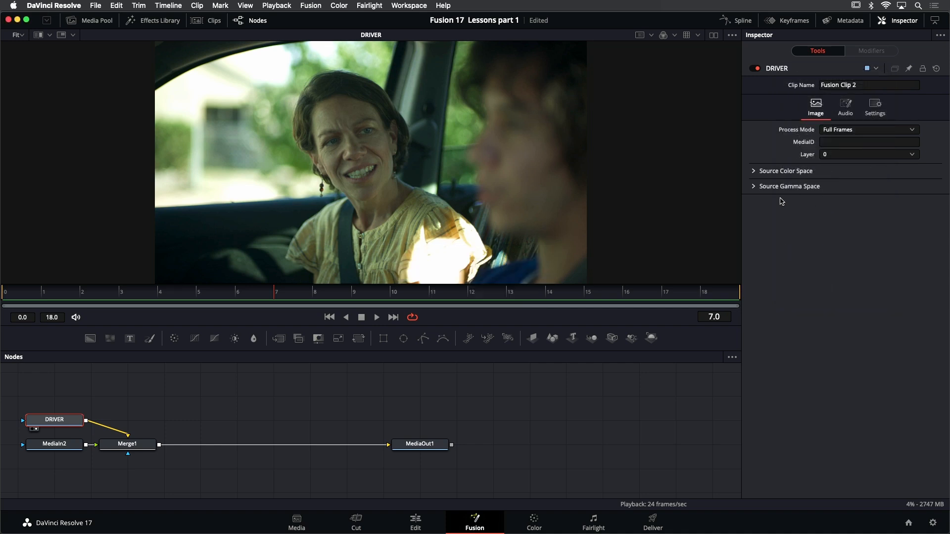
# View the MediaIn2 node's output, play it back, and return to the first frame
pyautogui.click(67, 449)
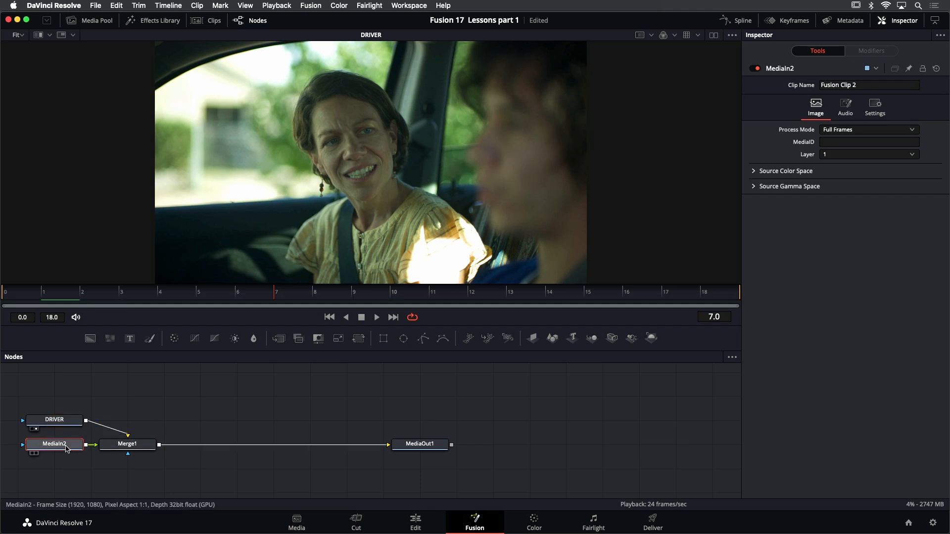
pyautogui.press('1')
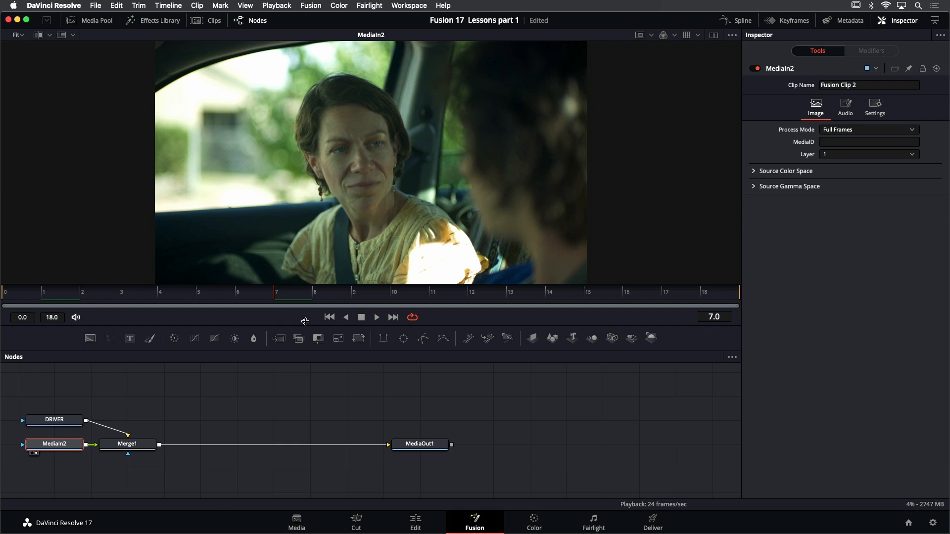
pyautogui.click(376, 317)
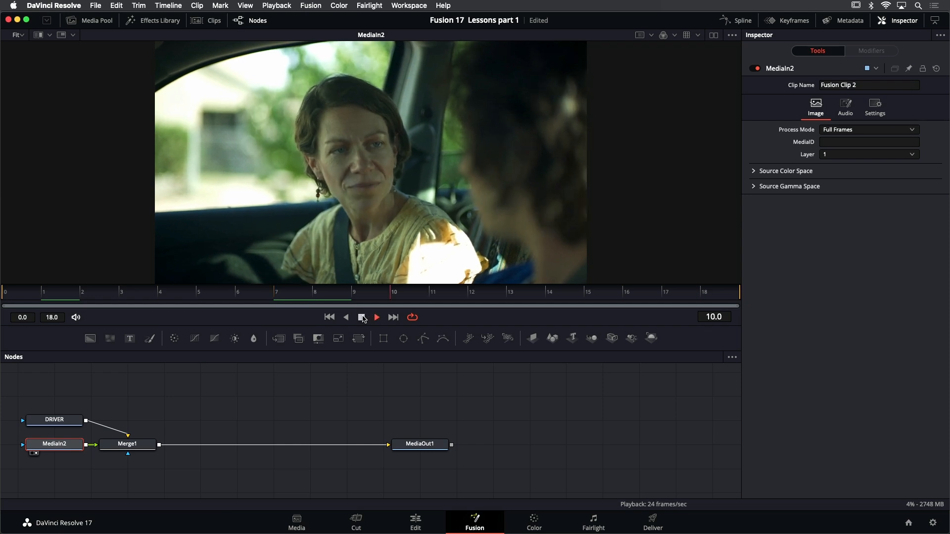
pyautogui.click(360, 317)
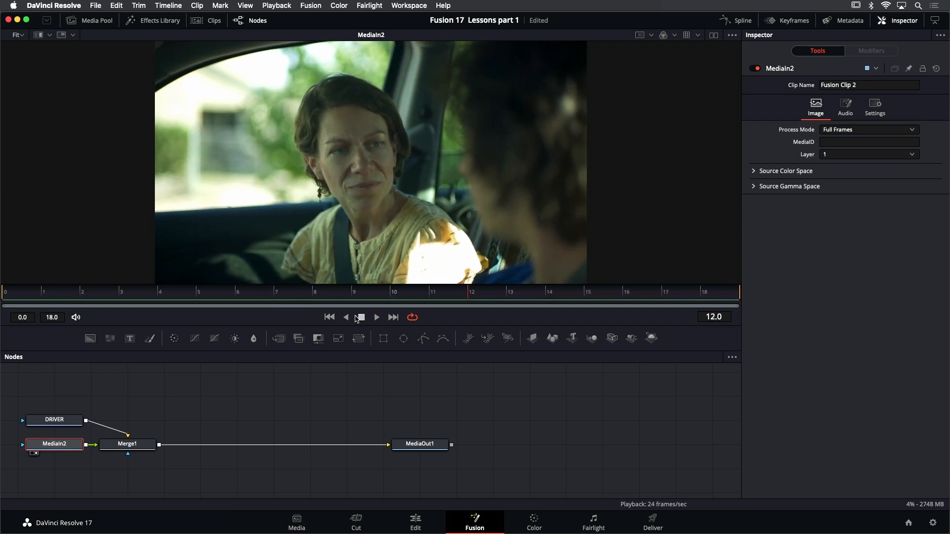
pyautogui.click(329, 317)
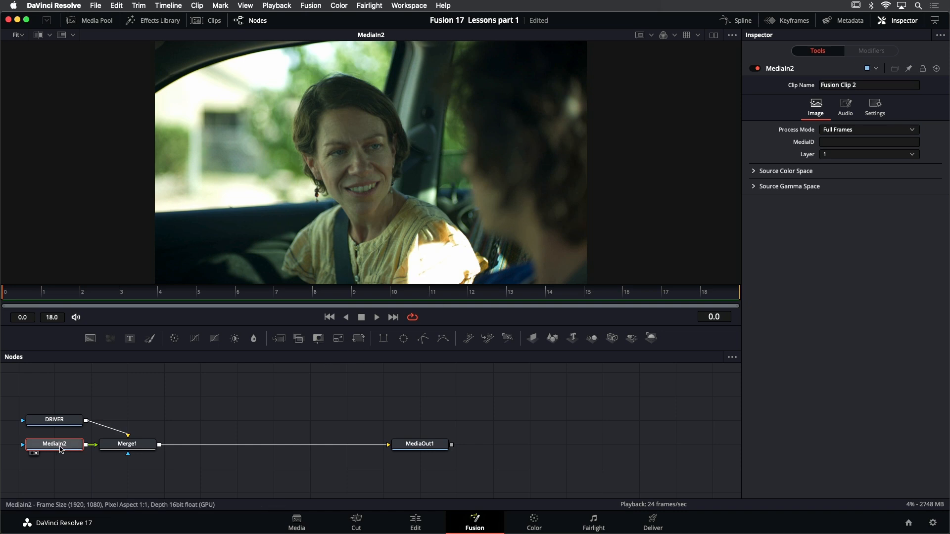
# Rename the MediaIn2 node to PASSENGER
pyautogui.press('F2')
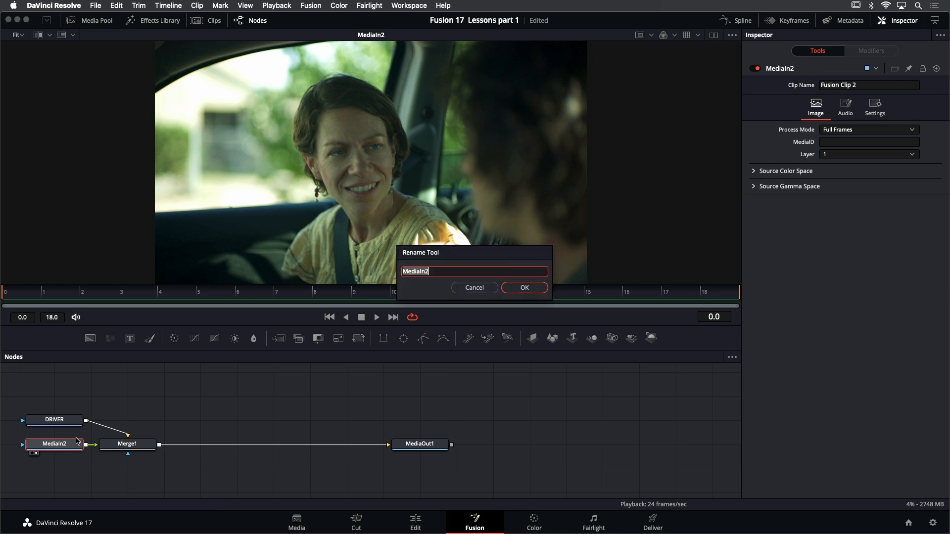
pyautogui.write('PASSENGER')
pyautogui.press('Return')
# Rearrange the node graph with PASSENGER directly above Merge1 and DRIVER in line before Merge1
pyautogui.moveTo(198, 390); pyautogui.dragTo(322, 399)
pyautogui.click(321, 396)
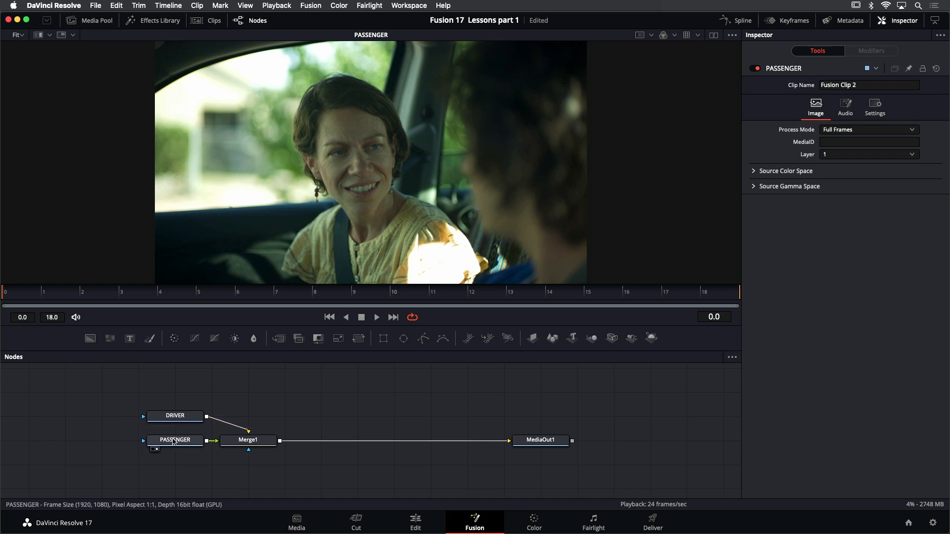
pyautogui.moveTo(177, 444); pyautogui.dragTo(249, 373)
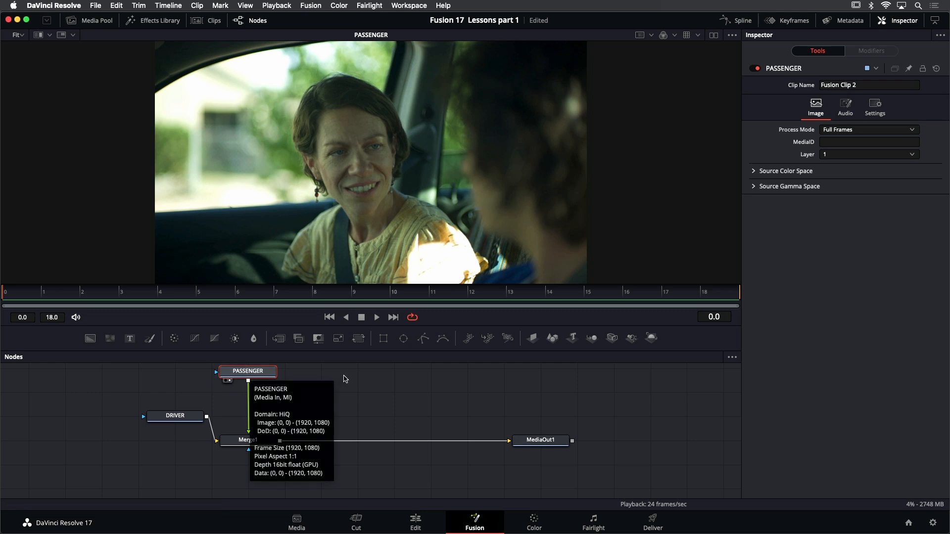
pyautogui.moveTo(344, 378); pyautogui.dragTo(345, 384)
pyautogui.moveTo(183, 422); pyautogui.dragTo(146, 447)
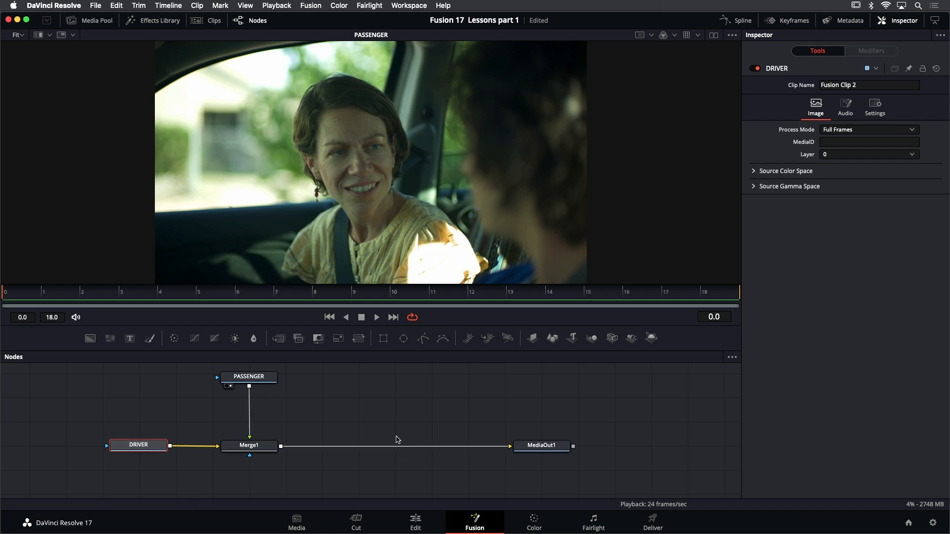
pyautogui.moveTo(380, 425); pyautogui.dragTo(382, 426)
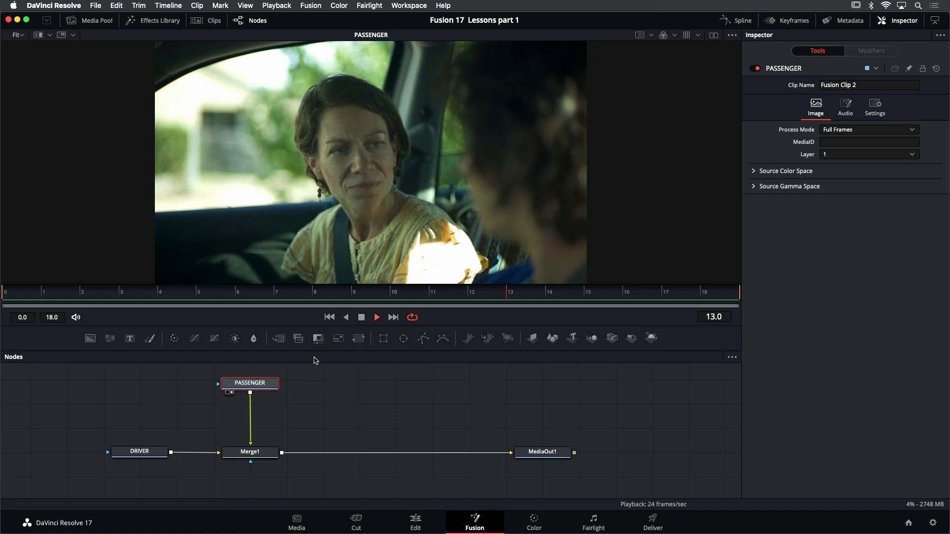
# Move the PASSENGER node farther above Merge1 to make room between them, and stop playback at the first frame
pyautogui.moveTo(306, 392); pyautogui.dragTo(302, 406)
pyautogui.moveTo(241, 396); pyautogui.dragTo(241, 371)
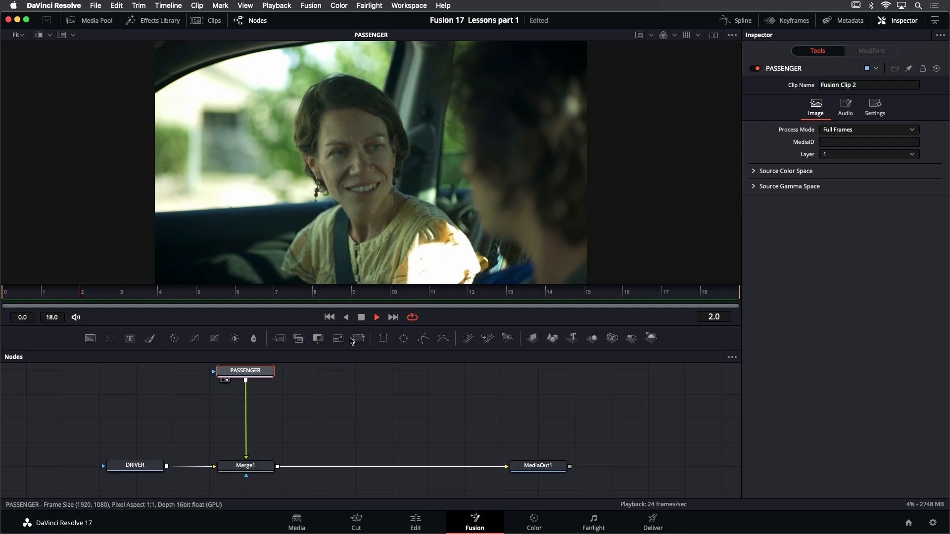
pyautogui.click(361, 317)
pyautogui.click(329, 318)
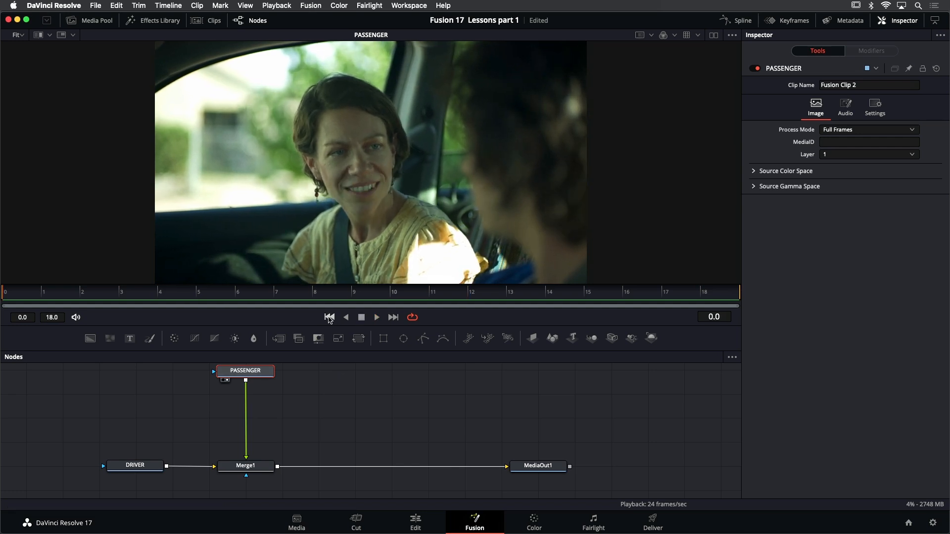
# Insert a Tracker node from the effects library's Tracking tools between PASSENGER and Merge1, and close the library
pyautogui.click(160, 21)
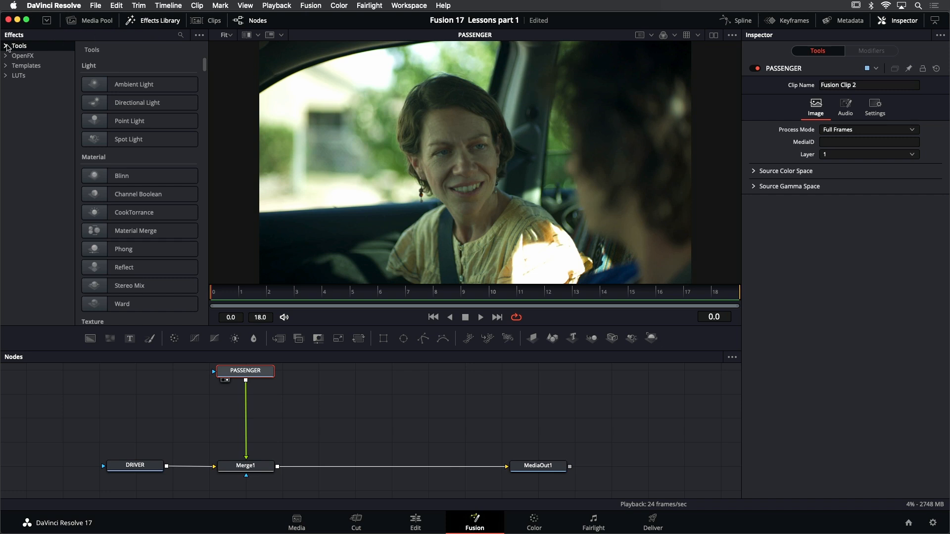
pyautogui.click(5, 46)
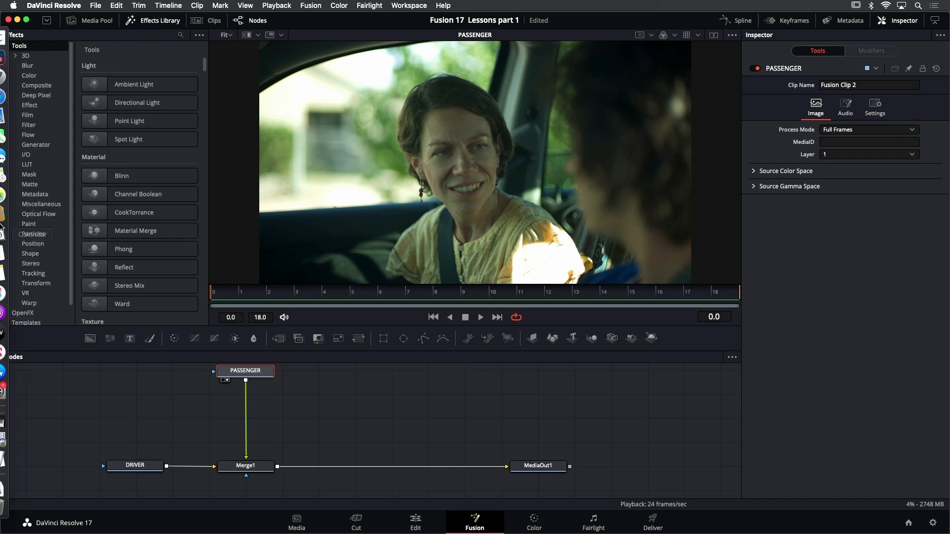
pyautogui.click(37, 284)
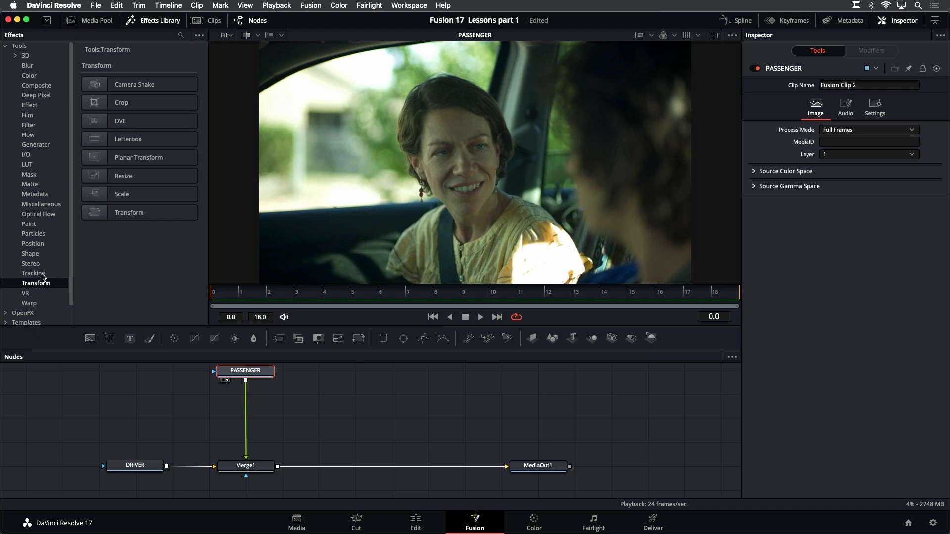
pyautogui.click(33, 273)
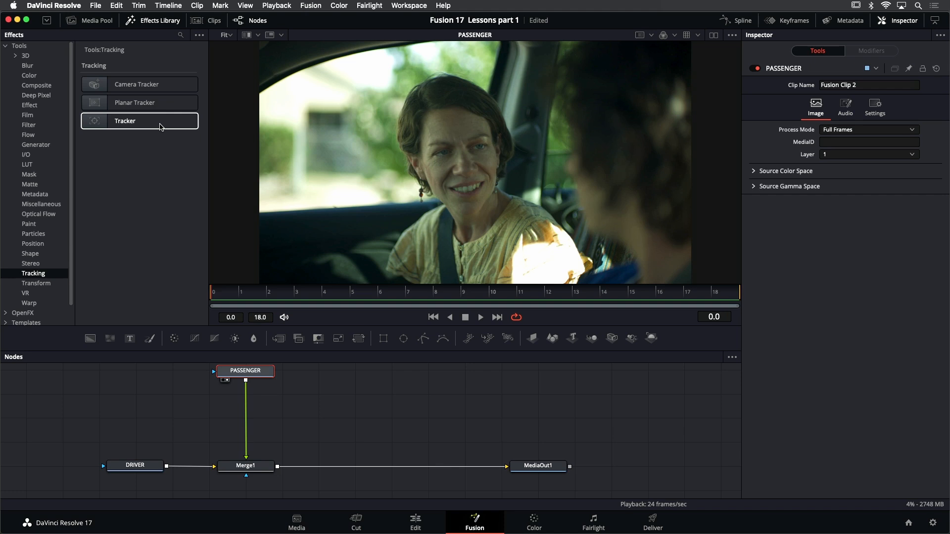
pyautogui.moveTo(157, 126); pyautogui.dragTo(246, 400)
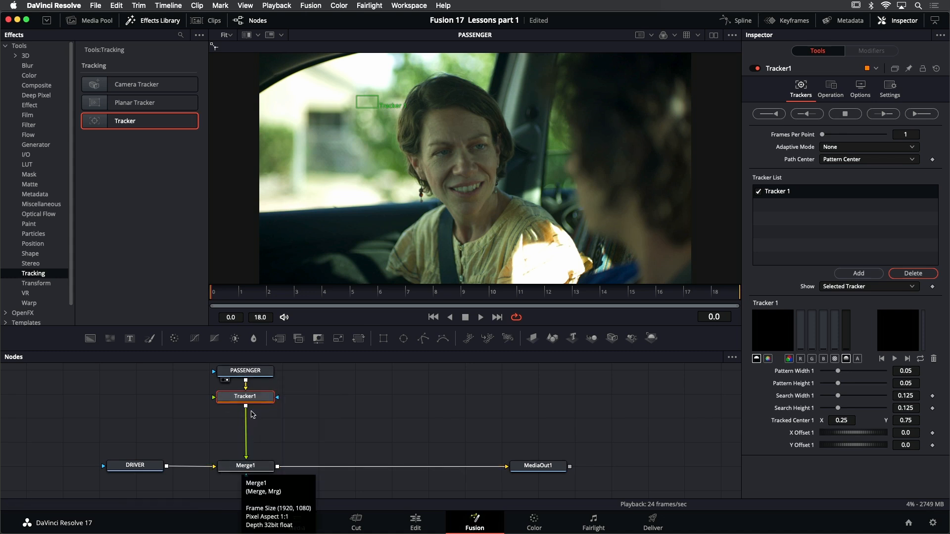
pyautogui.click(169, 23)
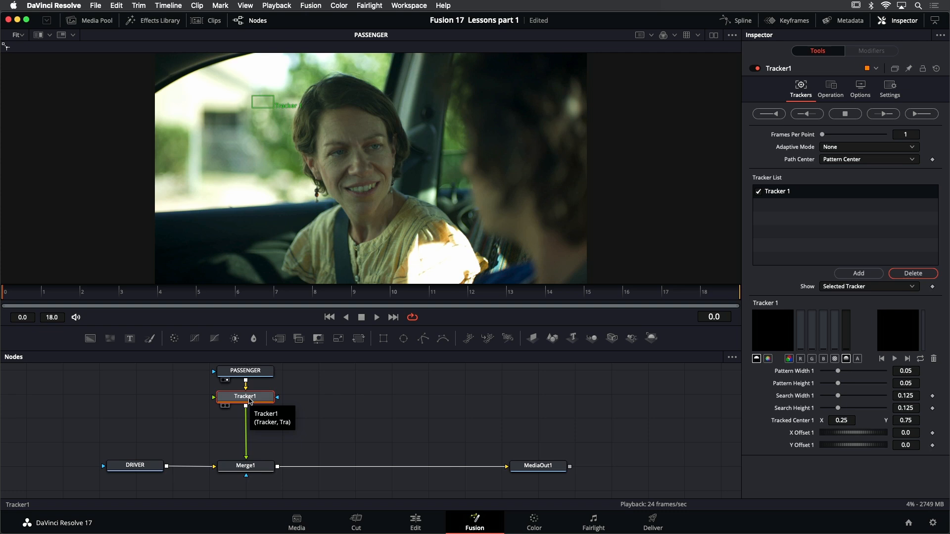
# View Tracker1's output and resize Tracker 1's pattern box to about 0.035 by 0.048 and its search area to about 0.109 by 0.131
pyautogui.press('1')
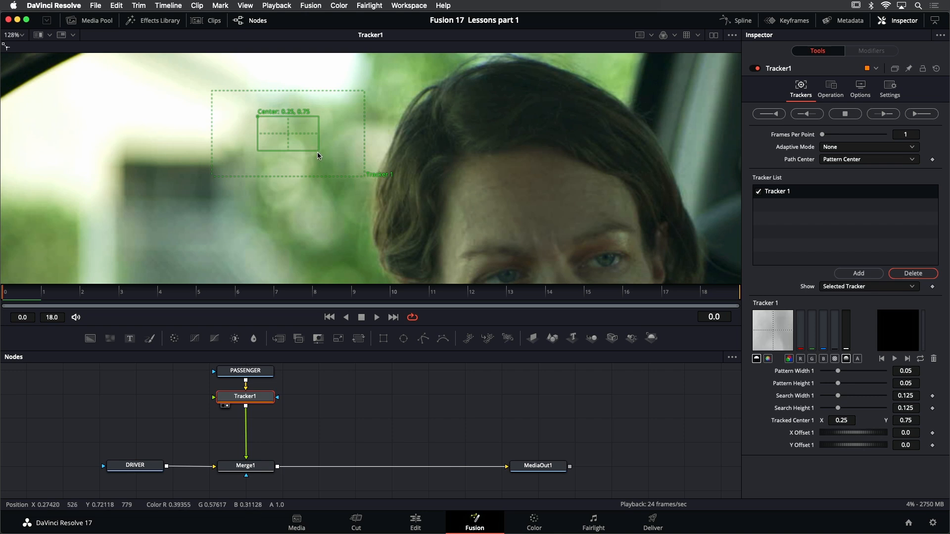
pyautogui.moveTo(318, 150); pyautogui.dragTo(293, 150)
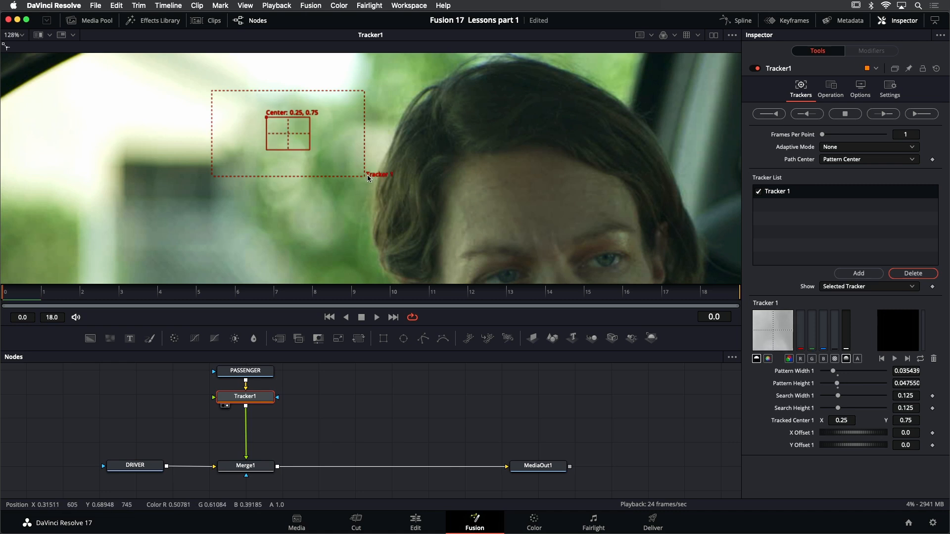
pyautogui.moveTo(366, 175); pyautogui.dragTo(354, 177)
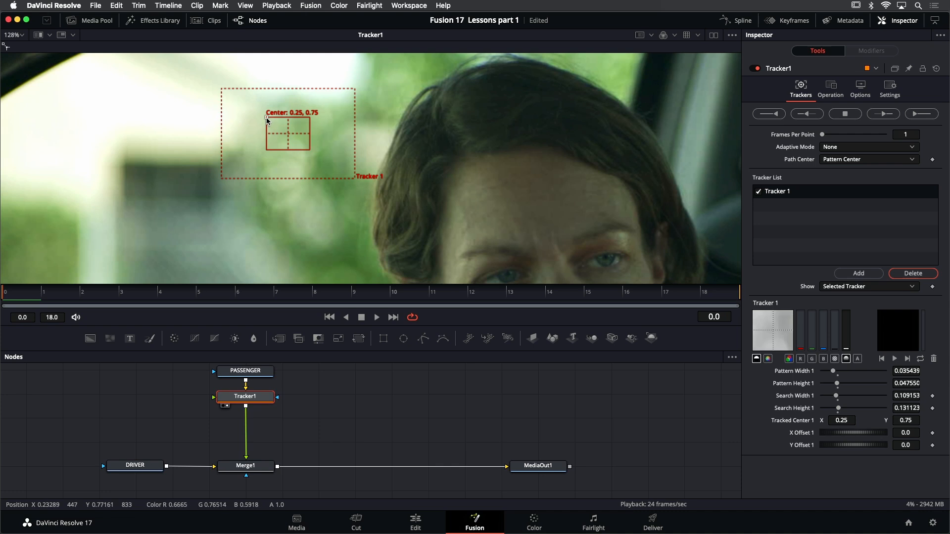
# Try Tracker 1 on the car pillar beside the passenger's head, play the clip to check the spot, and return to the first frame
pyautogui.moveTo(266, 120); pyautogui.dragTo(659, 139)
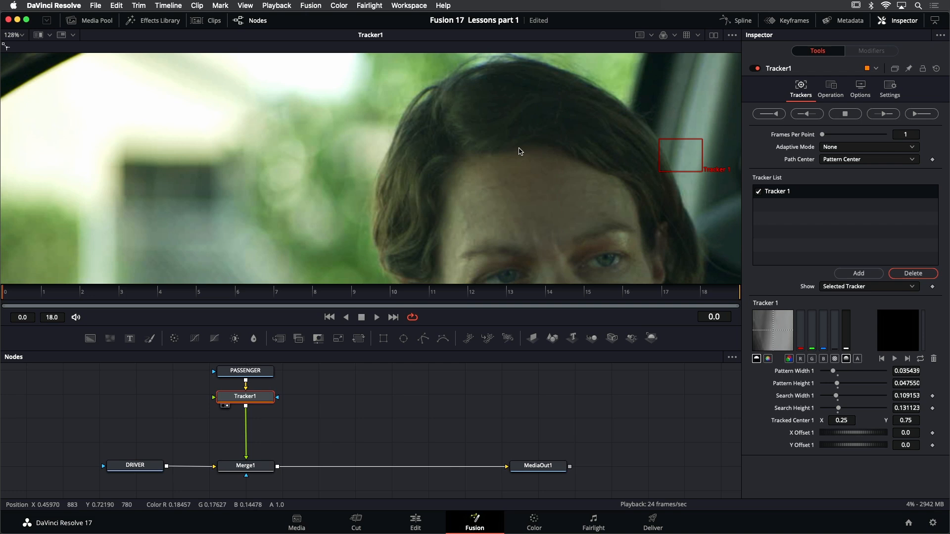
pyautogui.scroll(-4, 314, 122)
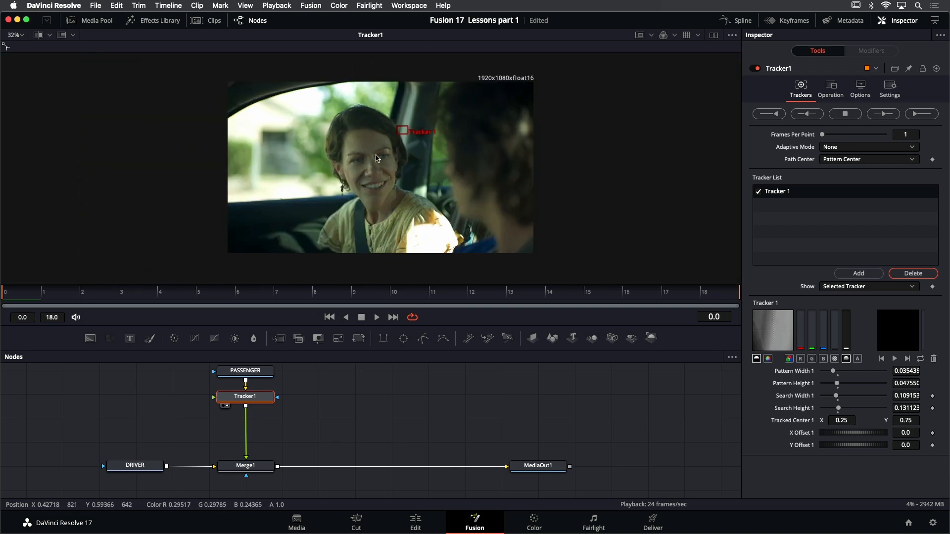
pyautogui.scroll(2, 429, 179)
pyautogui.moveTo(431, 163); pyautogui.dragTo(413, 173)
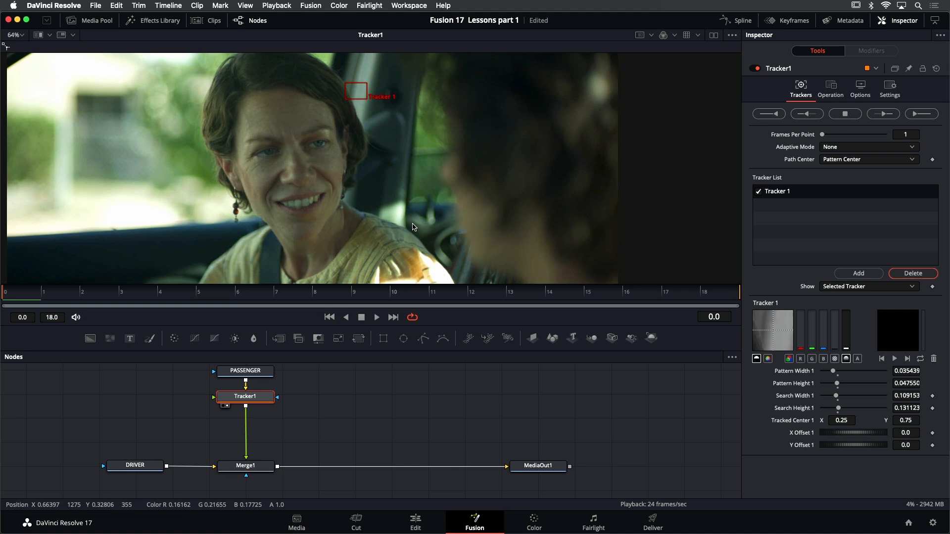
pyautogui.press('super+f')
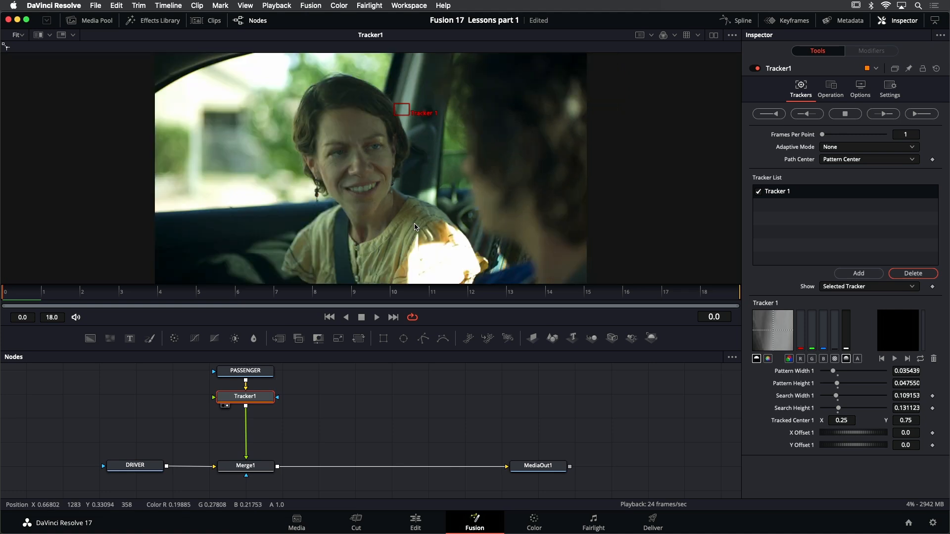
pyautogui.click(379, 318)
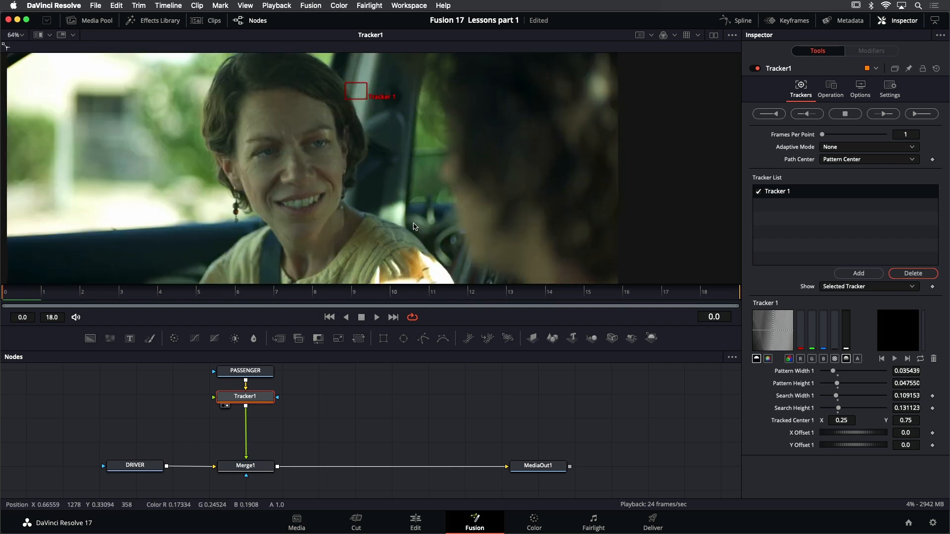
pyautogui.press('super+f')
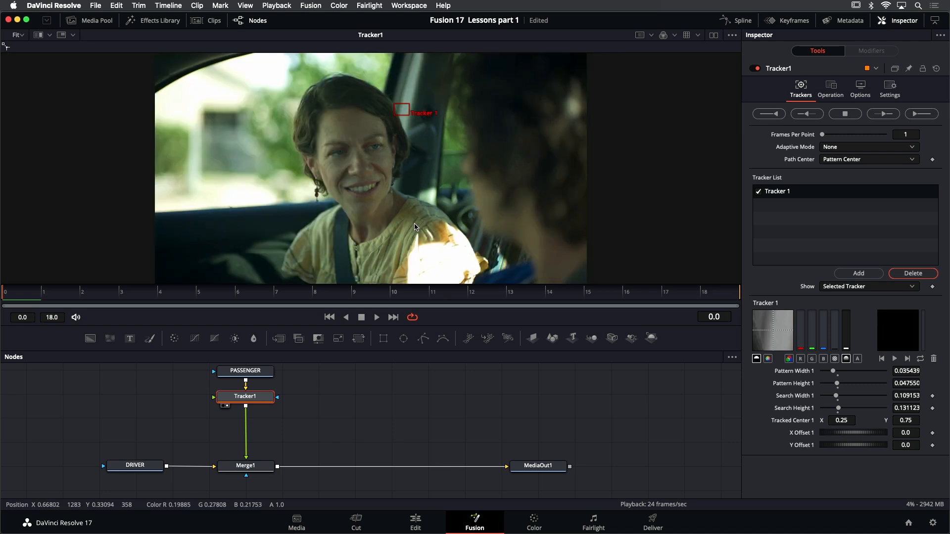
pyautogui.click(381, 317)
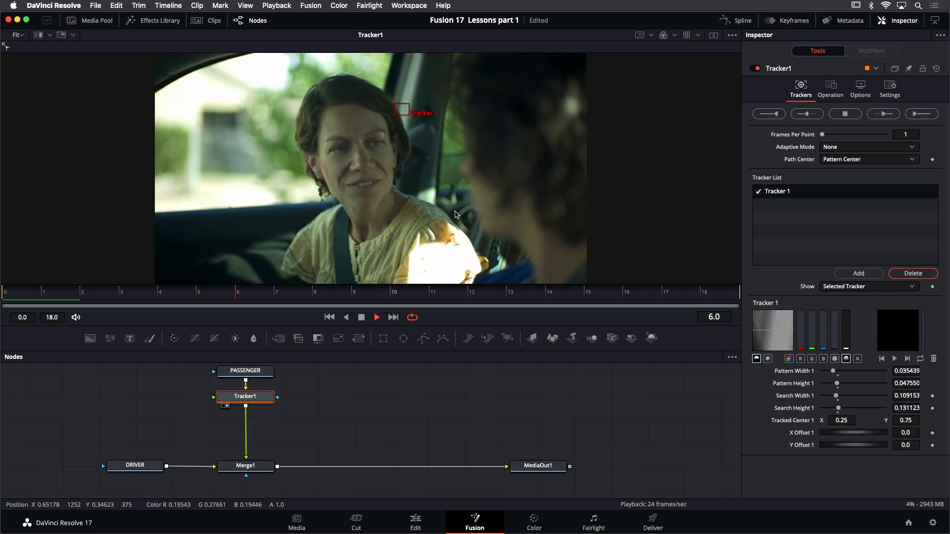
pyautogui.click(362, 318)
pyautogui.click(332, 318)
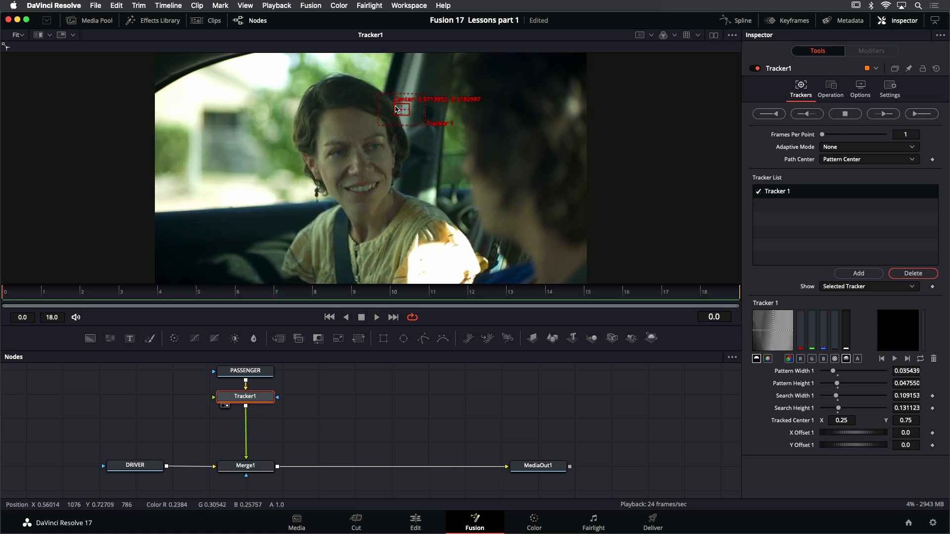
# Place Tracker 1 precisely on the small bright detail outside the car window, between the passenger's shoulder and the driver's face
pyautogui.moveTo(394, 105); pyautogui.dragTo(443, 198)
pyautogui.scroll(5, 443, 198)
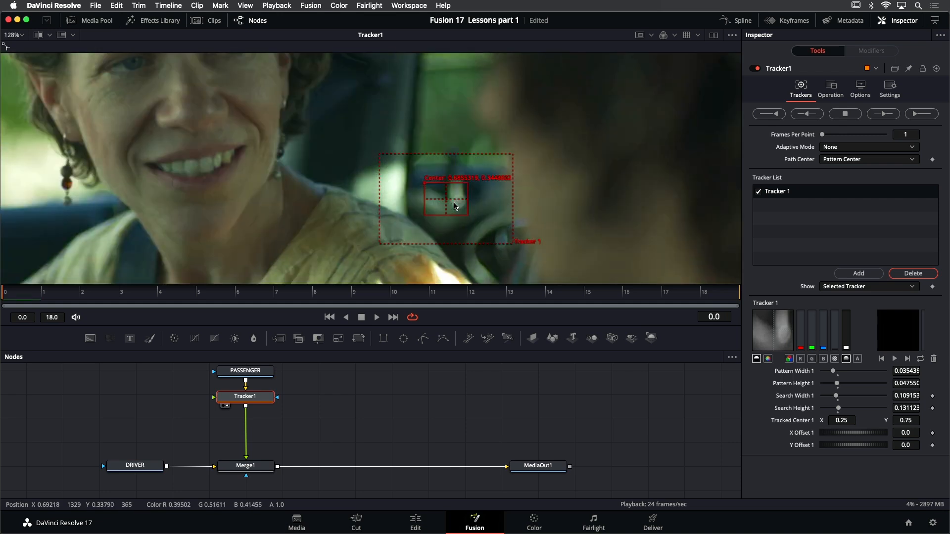
pyautogui.moveTo(424, 186); pyautogui.dragTo(428, 184)
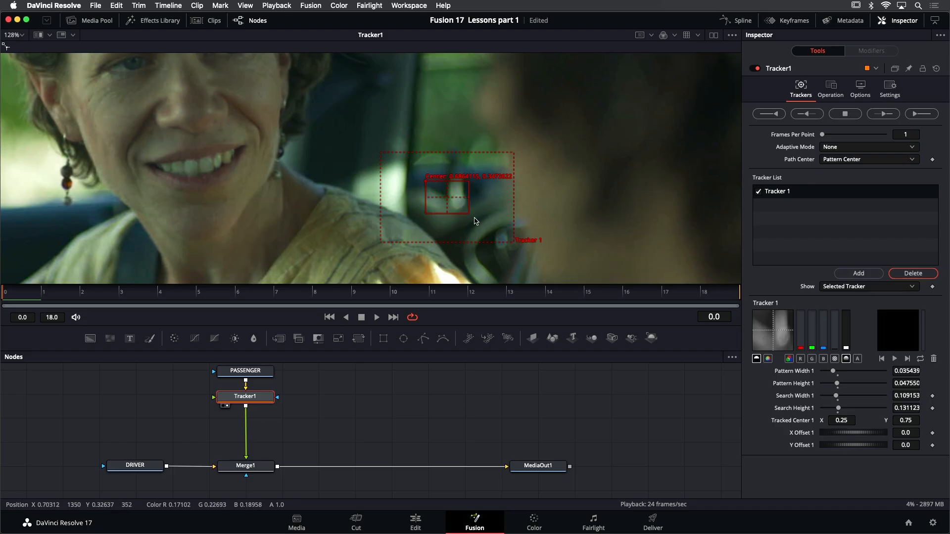
pyautogui.scroll(-3, 476, 216)
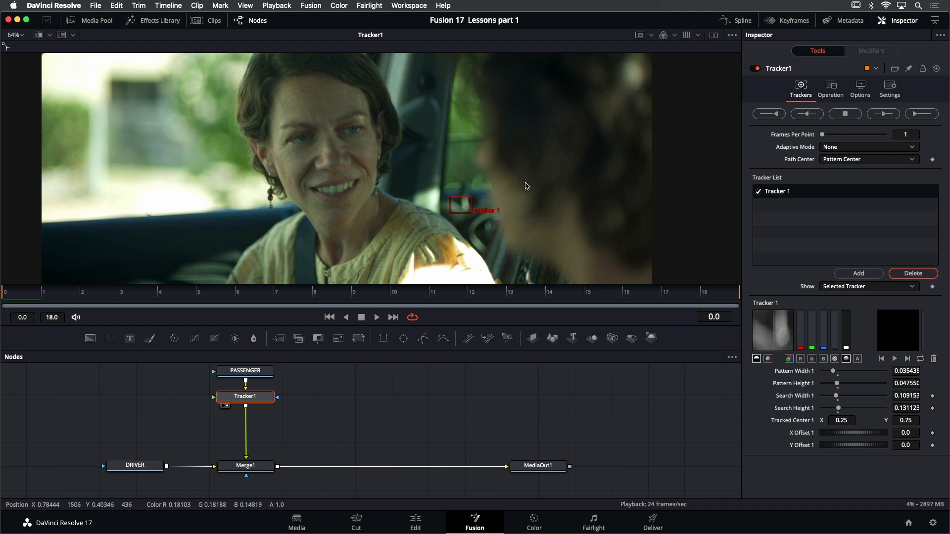
pyautogui.press('super+f')
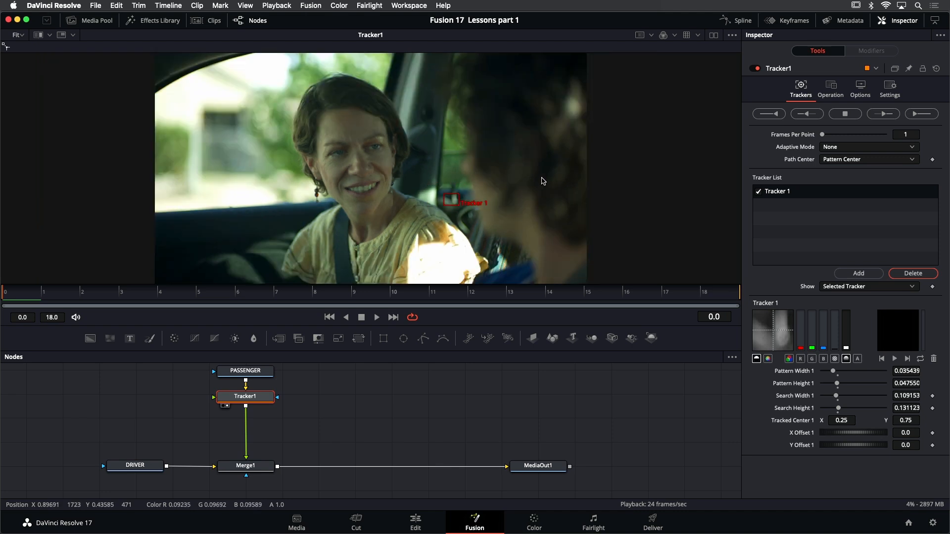
# Add two trackers with smaller boxes, placing Tracker 2 on the dark pillar near the window and Tracker 3 on the lower door panel
pyautogui.click(859, 273)
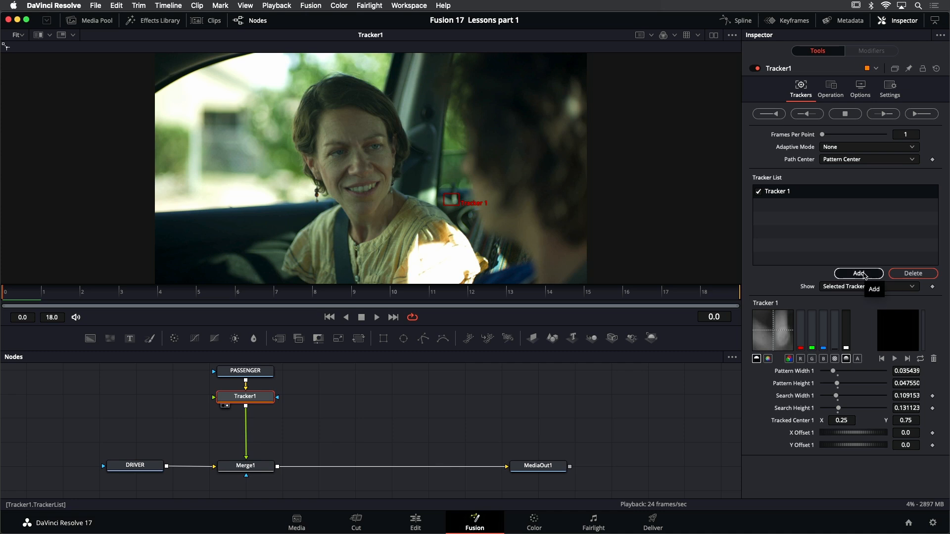
pyautogui.click(859, 273)
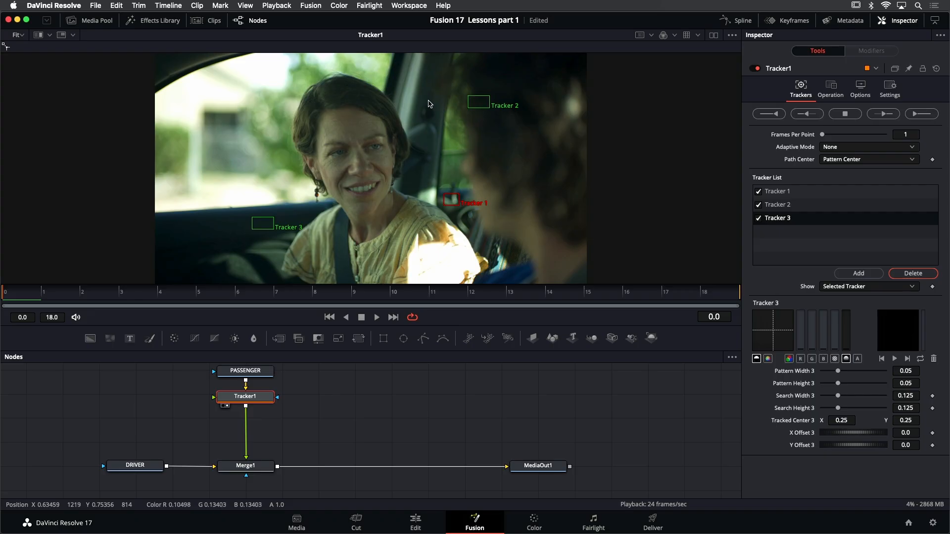
pyautogui.moveTo(469, 98); pyautogui.dragTo(448, 135)
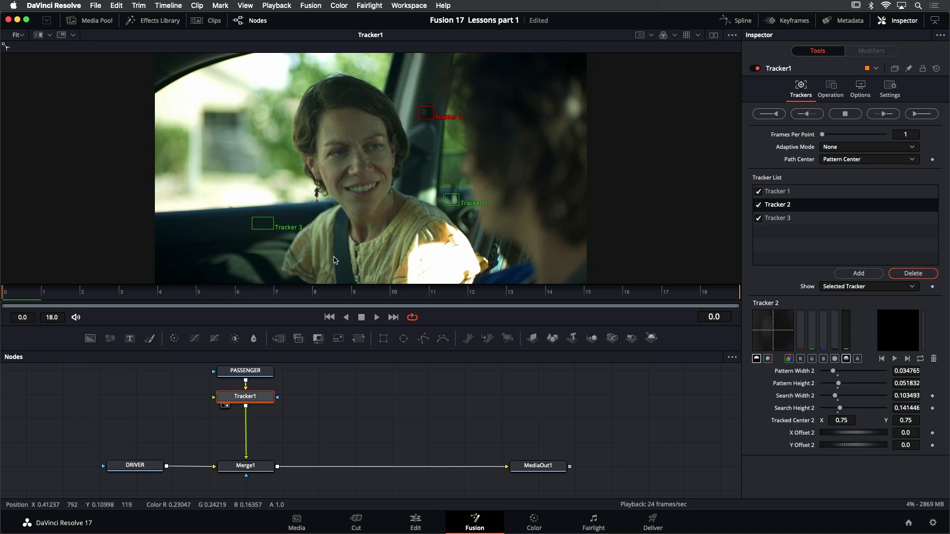
pyautogui.moveTo(253, 220); pyautogui.dragTo(249, 249)
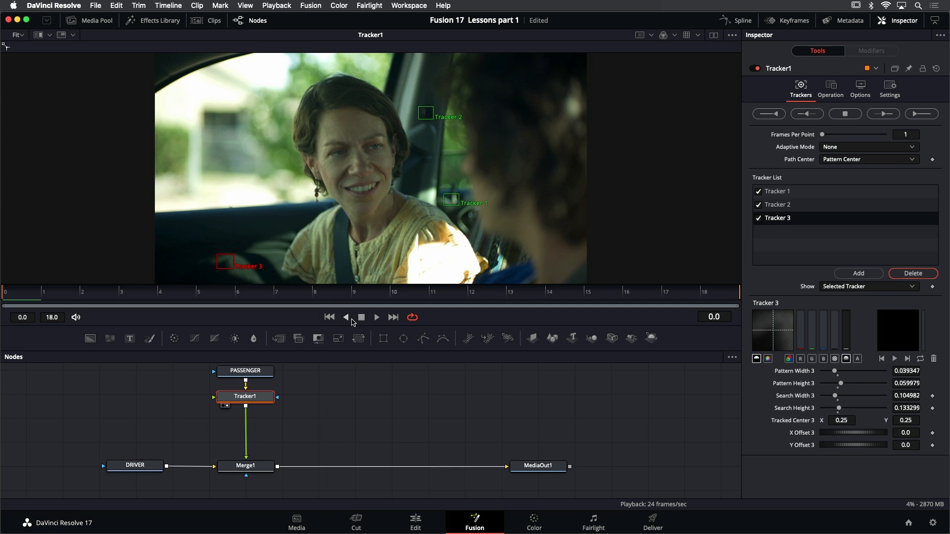
# Play the clip to check the three tracker positions, and return to the first frame
pyautogui.click(377, 317)
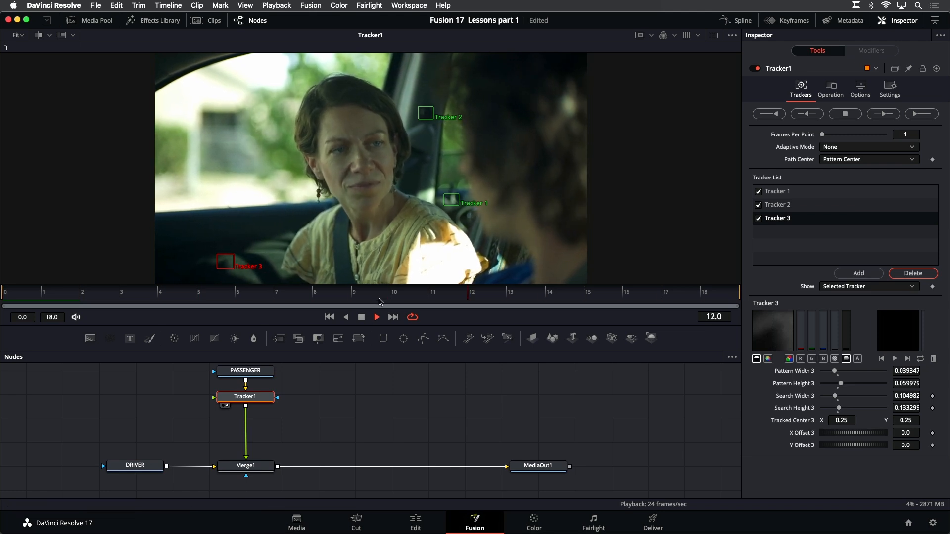
pyautogui.click(361, 317)
pyautogui.click(330, 317)
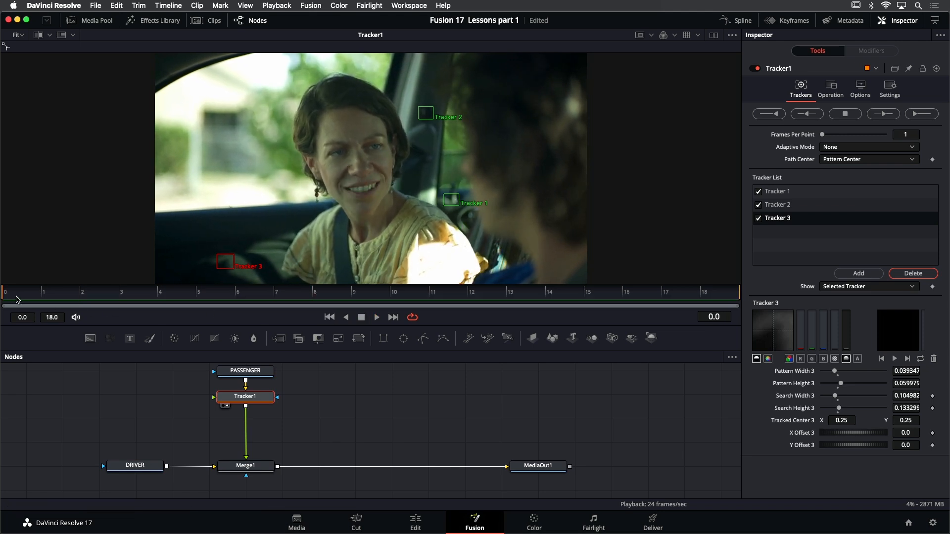
# Track all three points forward from the first frame through the whole clip, and play back the tracked result
pyautogui.click(929, 114)
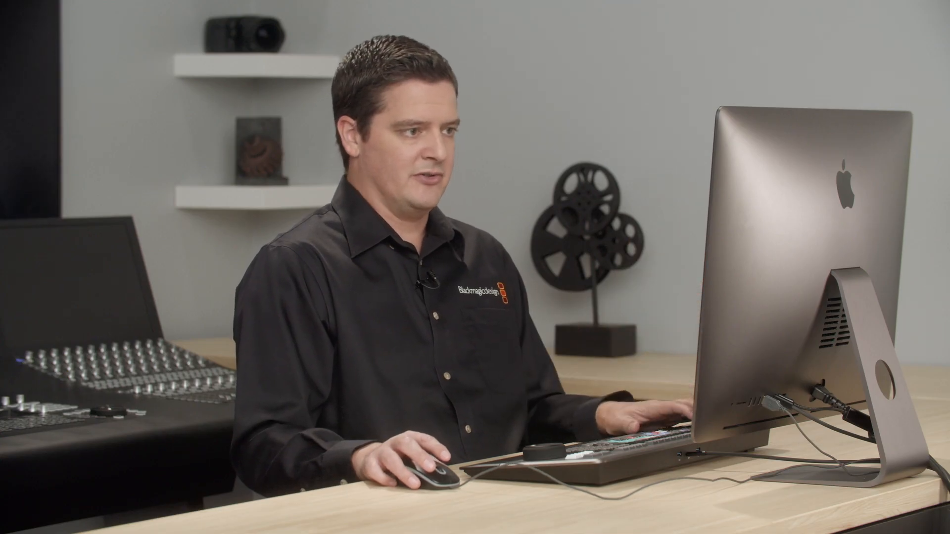
pyautogui.click(914, 116)
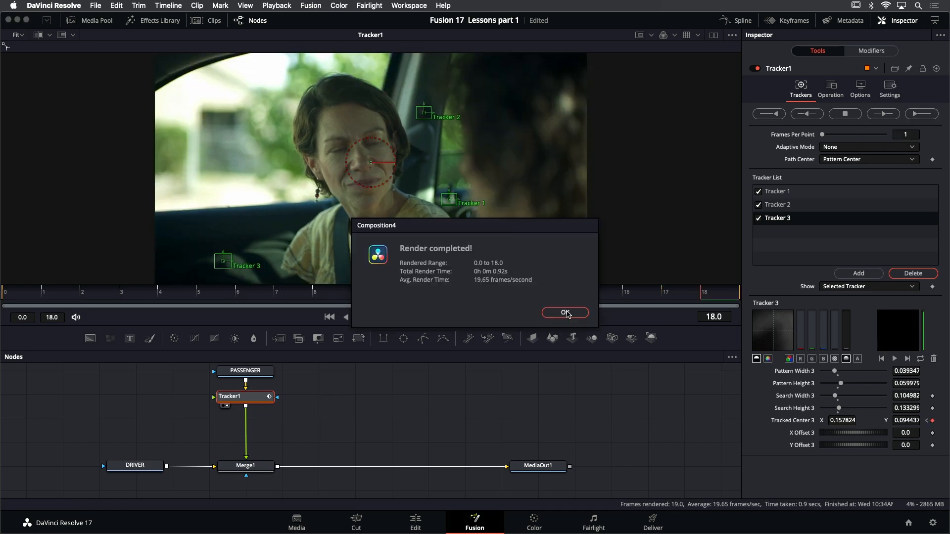
pyautogui.click(566, 313)
pyautogui.click(374, 317)
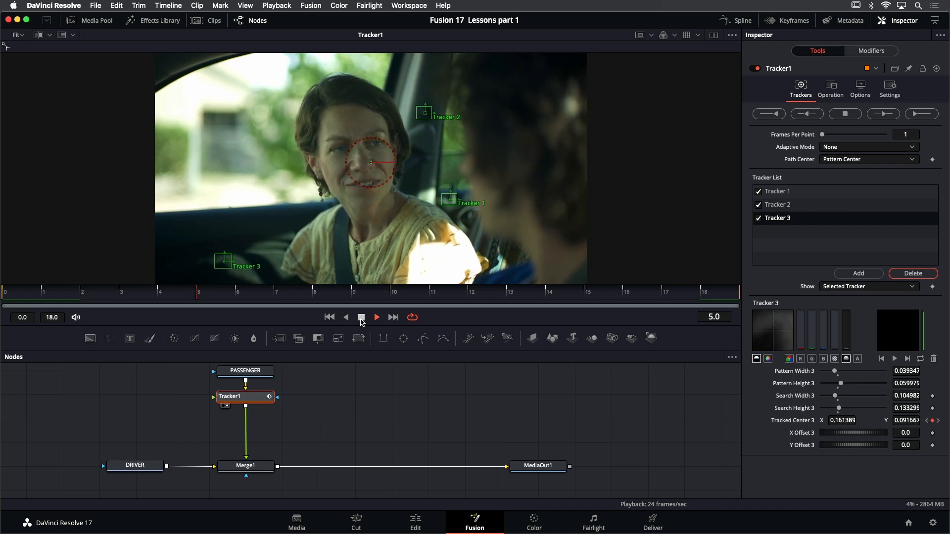
pyautogui.click(362, 317)
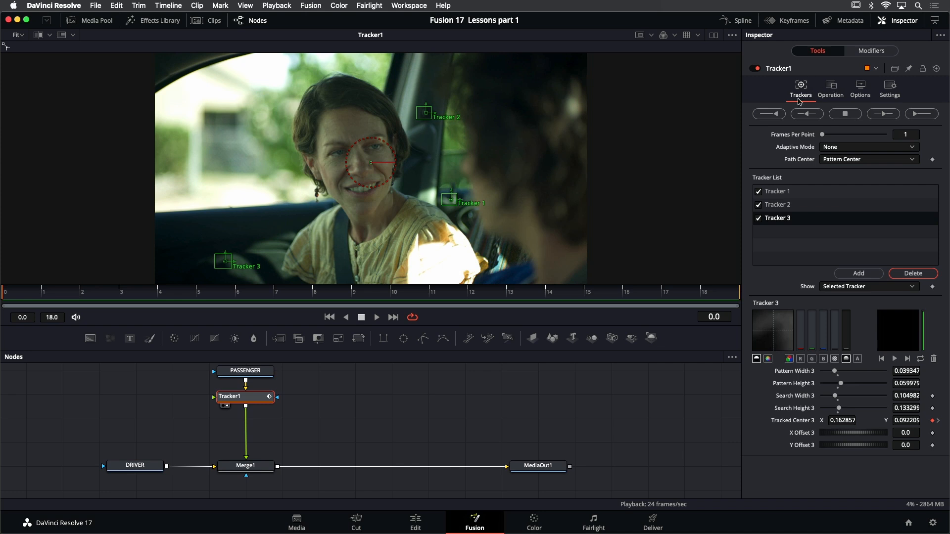
# Set Tracker1's operation to Match Move with the merge set to BG only
pyautogui.click(832, 87)
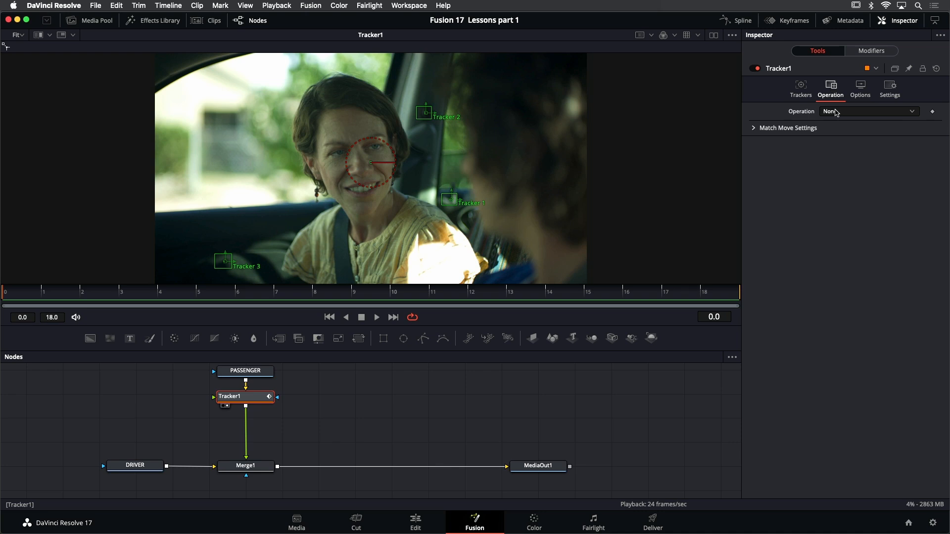
pyautogui.click(857, 113)
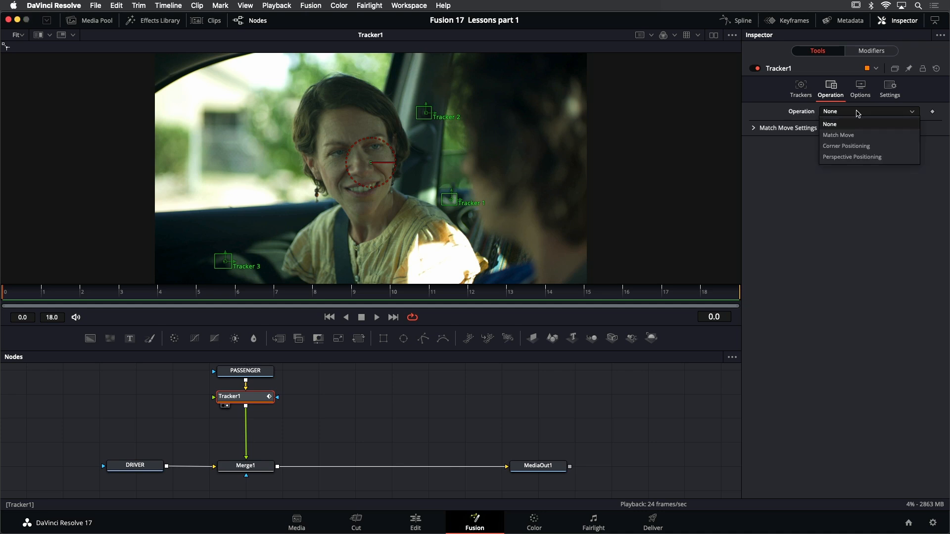
pyautogui.click(858, 135)
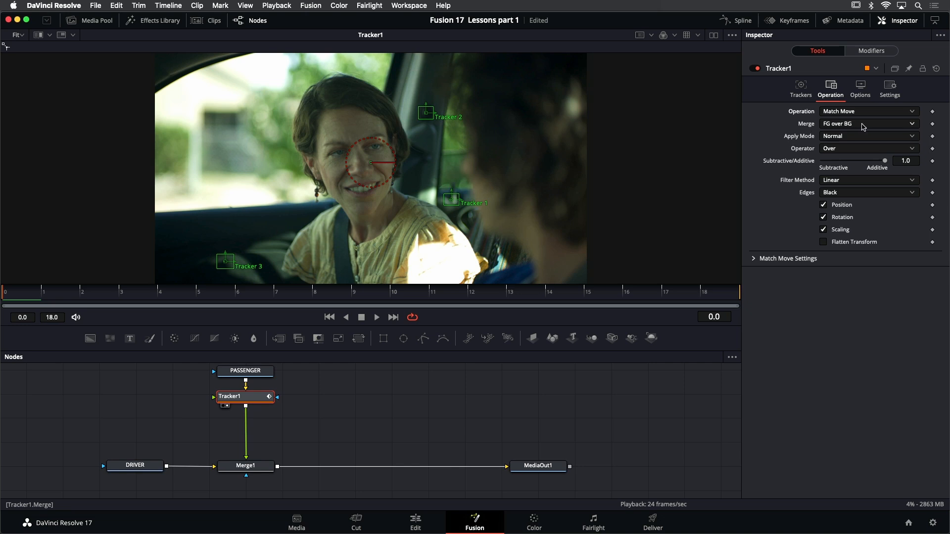
pyautogui.click(865, 127)
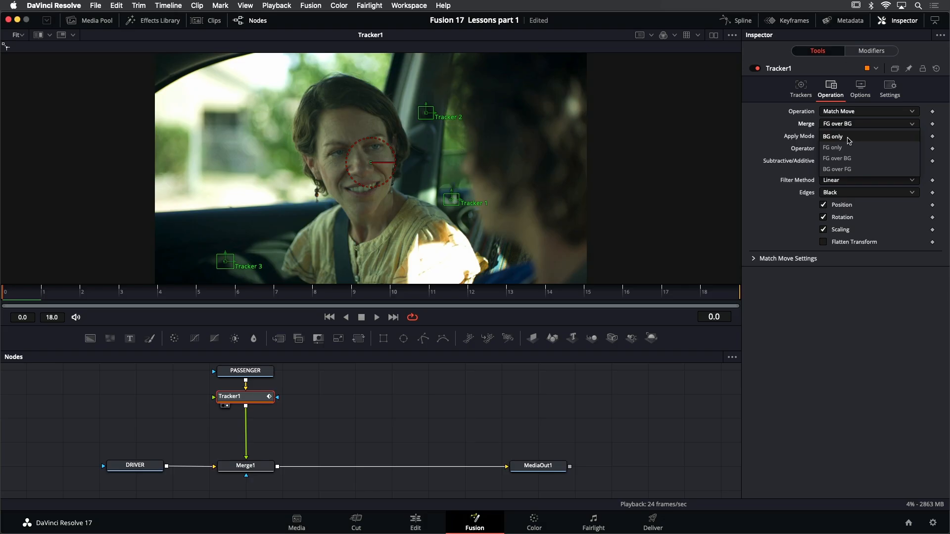
pyautogui.click(848, 138)
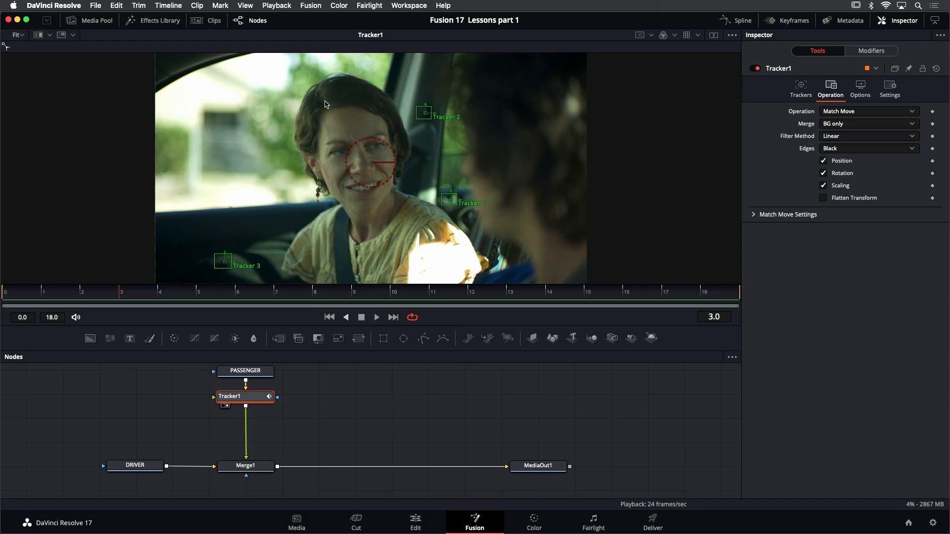
# Add an unconnected Polygon mask node beside the PASSENGER node in the node graph
pyautogui.scroll(1, 327, 422)
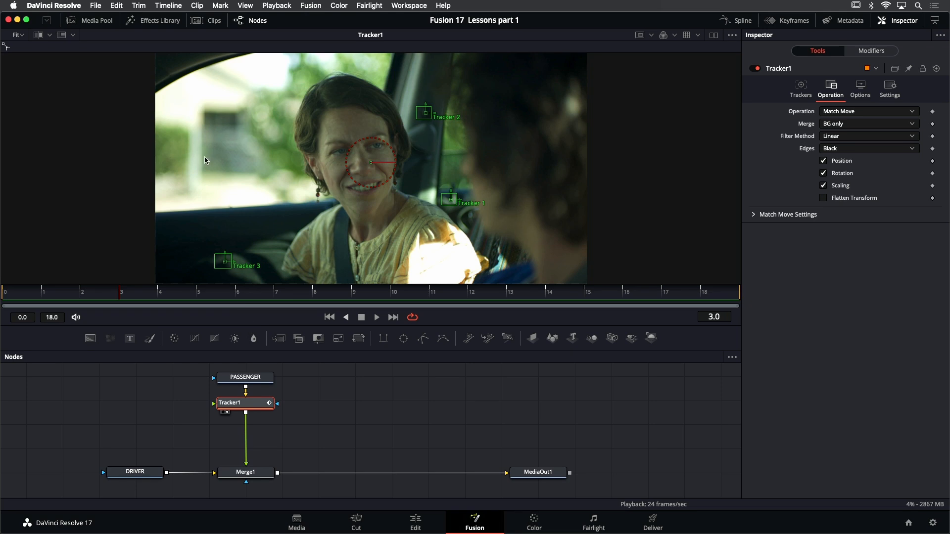
pyautogui.click(156, 20)
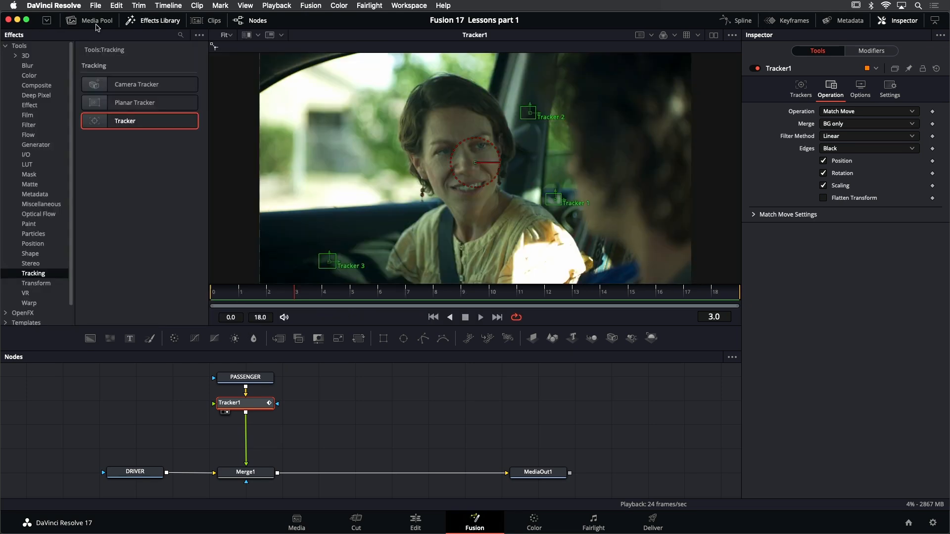
pyautogui.click(30, 175)
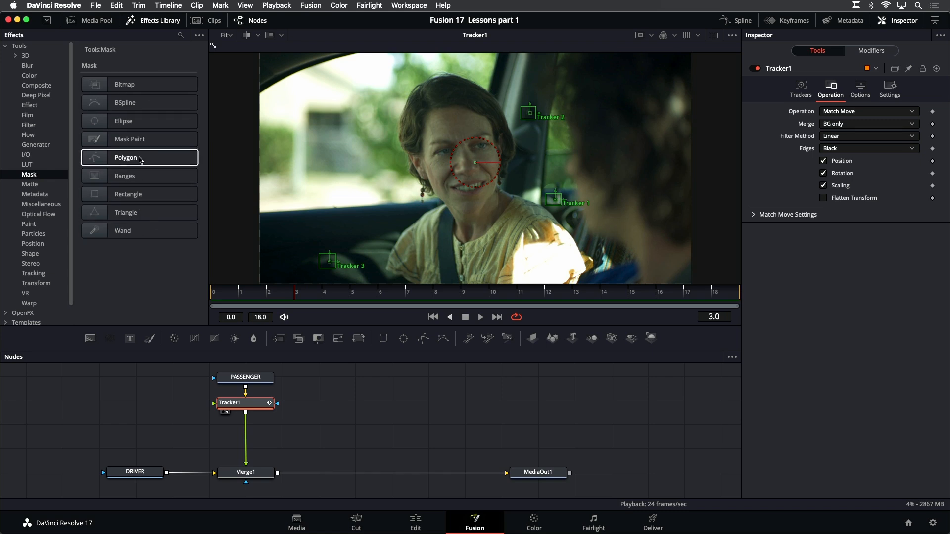
pyautogui.moveTo(140, 159); pyautogui.dragTo(159, 383)
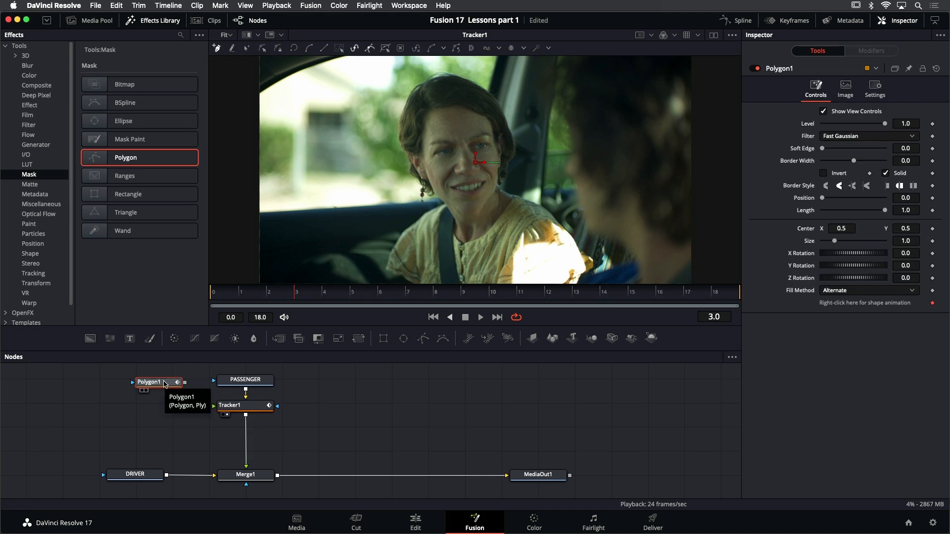
pyautogui.click(148, 21)
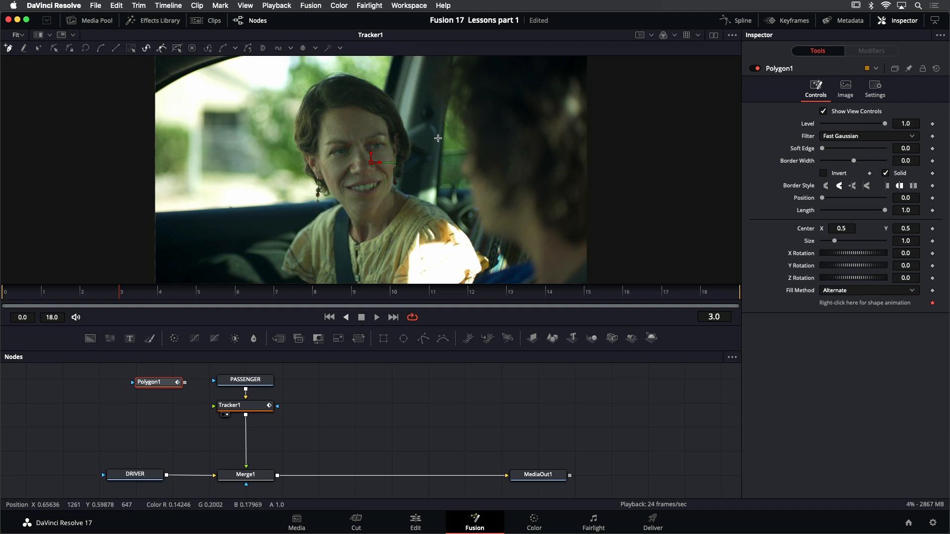
# Draw the polygon's dividing edge from above the frame down the dark door pillar and around the passenger's shoulder and sleeve
pyautogui.scroll(-1, 435, 143)
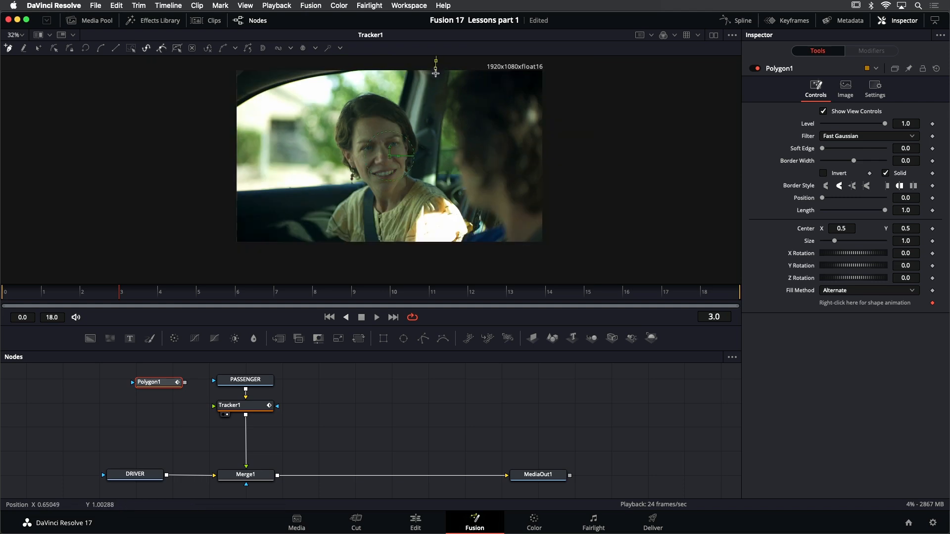
pyautogui.moveTo(432, 103); pyautogui.dragTo(430, 109)
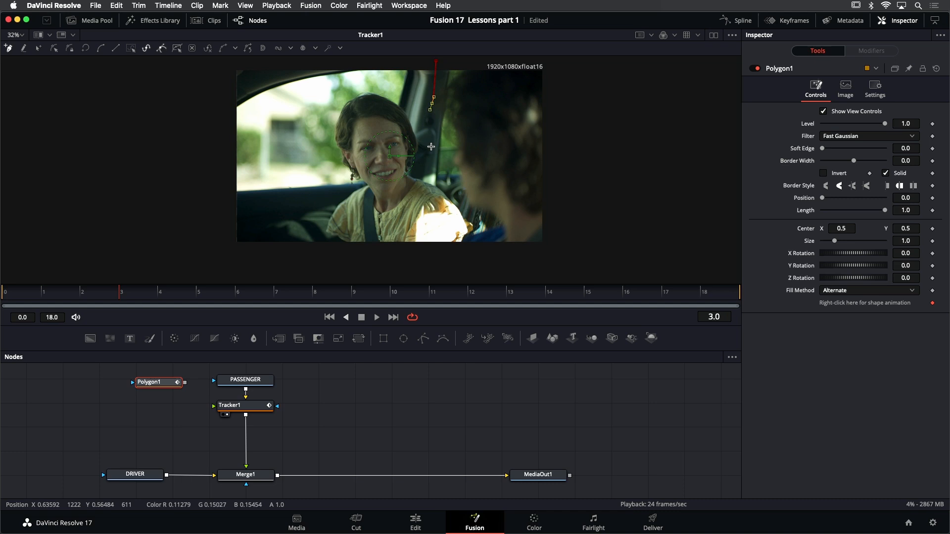
pyautogui.moveTo(431, 149); pyautogui.dragTo(430, 158)
pyautogui.click(435, 178)
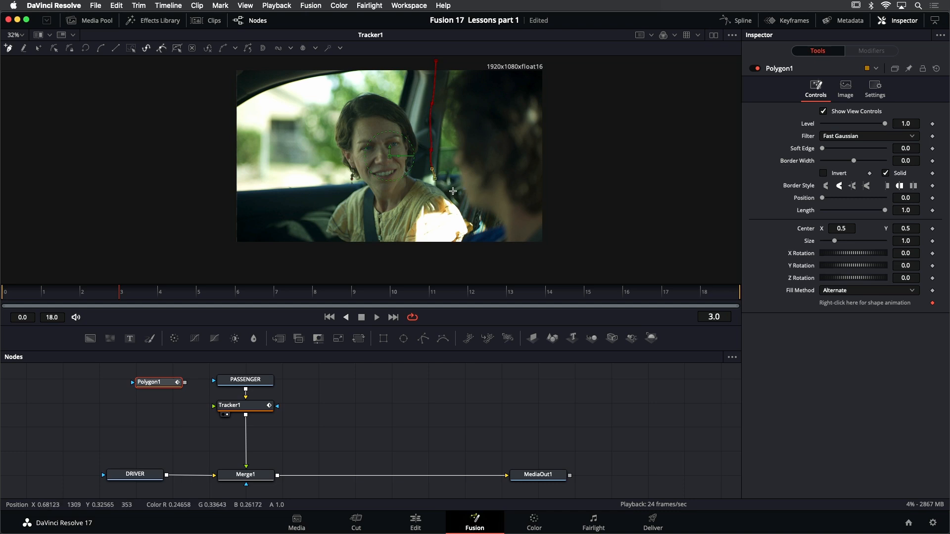
pyautogui.click(456, 193)
pyautogui.click(462, 203)
pyautogui.click(468, 215)
pyautogui.click(473, 229)
pyautogui.click(465, 239)
# Continue the polygon outside the frame below, beside and above the passenger, and close it at its starting point
pyautogui.moveTo(391, 259); pyautogui.dragTo(368, 259)
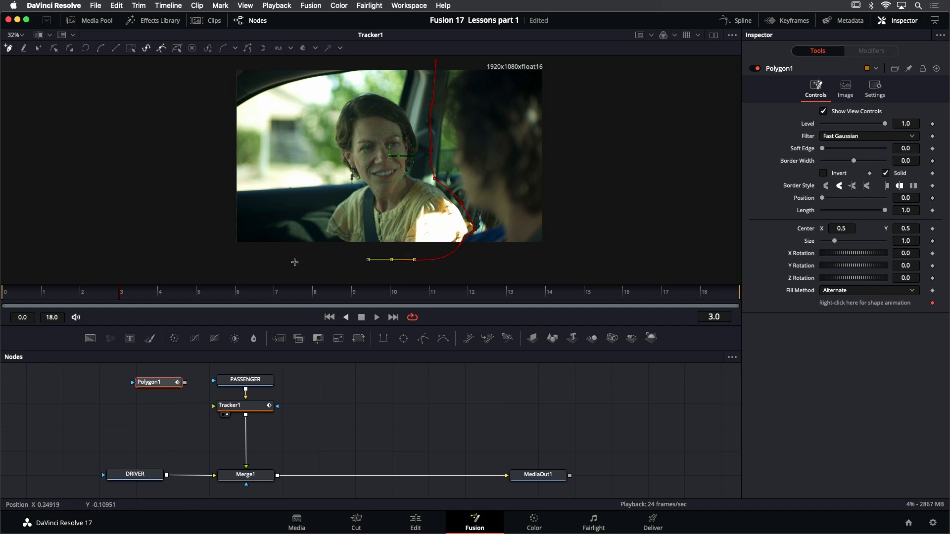
pyautogui.moveTo(218, 253); pyautogui.dragTo(206, 248)
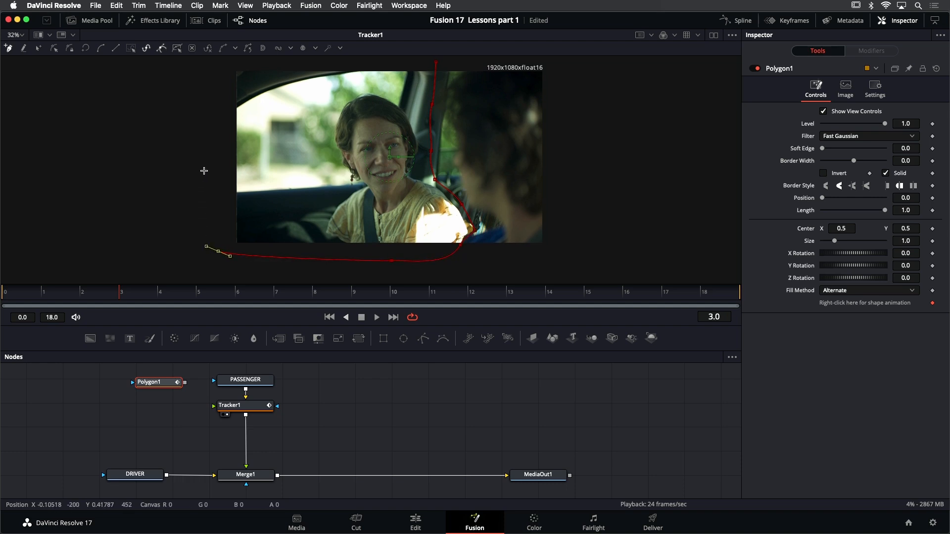
pyautogui.click(201, 76)
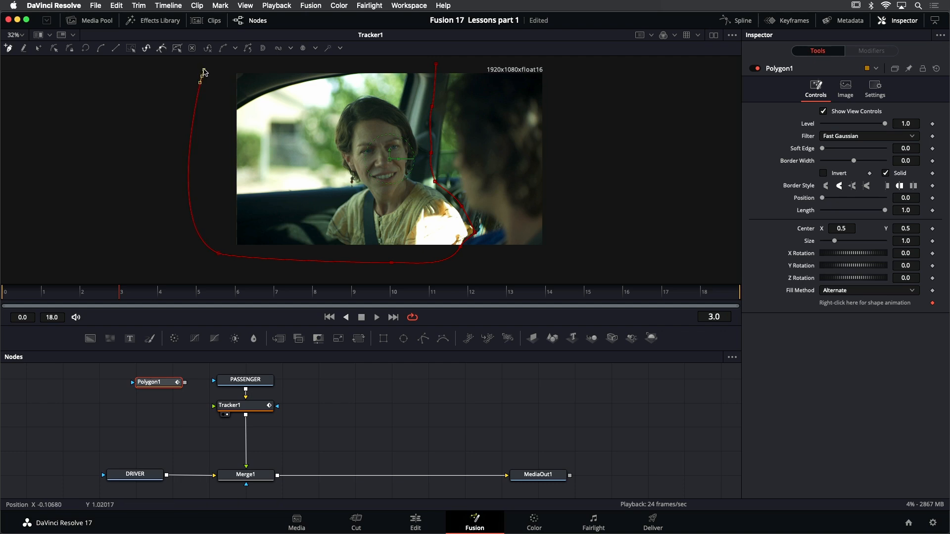
pyautogui.moveTo(206, 65); pyautogui.dragTo(206, 66)
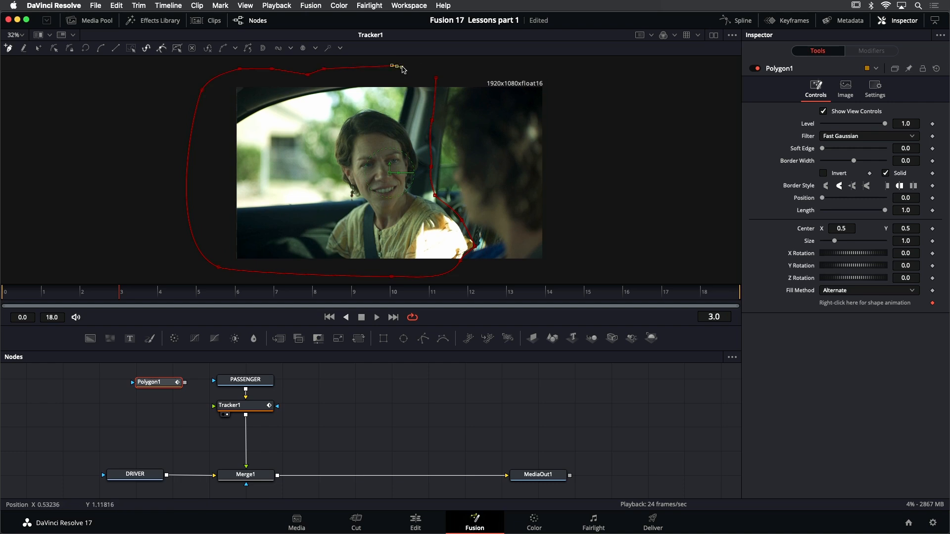
pyautogui.click(435, 78)
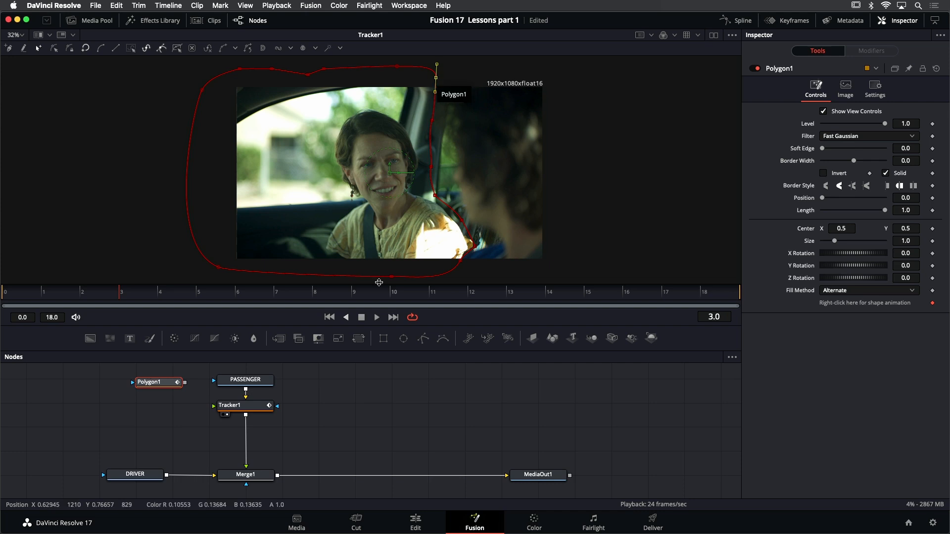
# View the Polygon1 matte on its own and set its Soft Edge to 0.0126, checking the feathered edge up close
pyautogui.scroll(-2, 400, 209)
pyautogui.scroll(3, 402, 209)
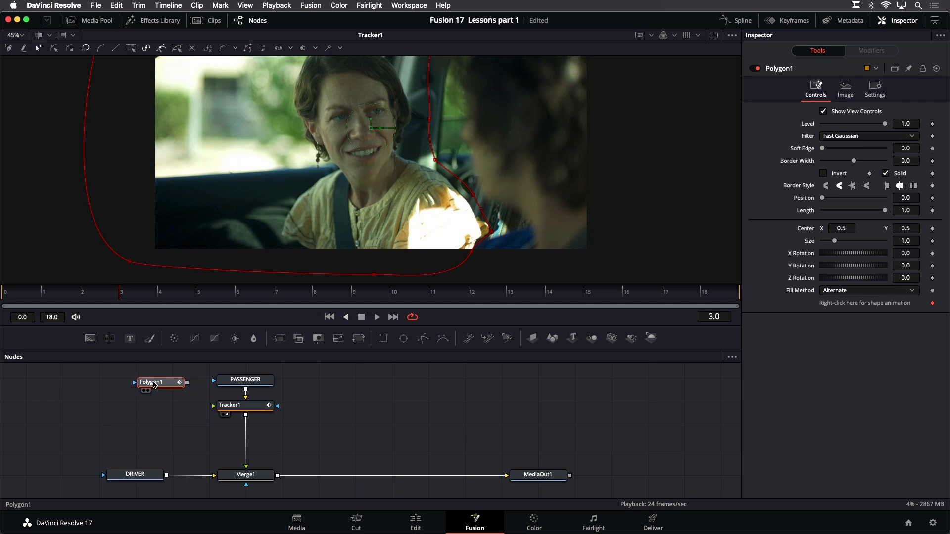
pyautogui.moveTo(156, 383); pyautogui.dragTo(316, 144)
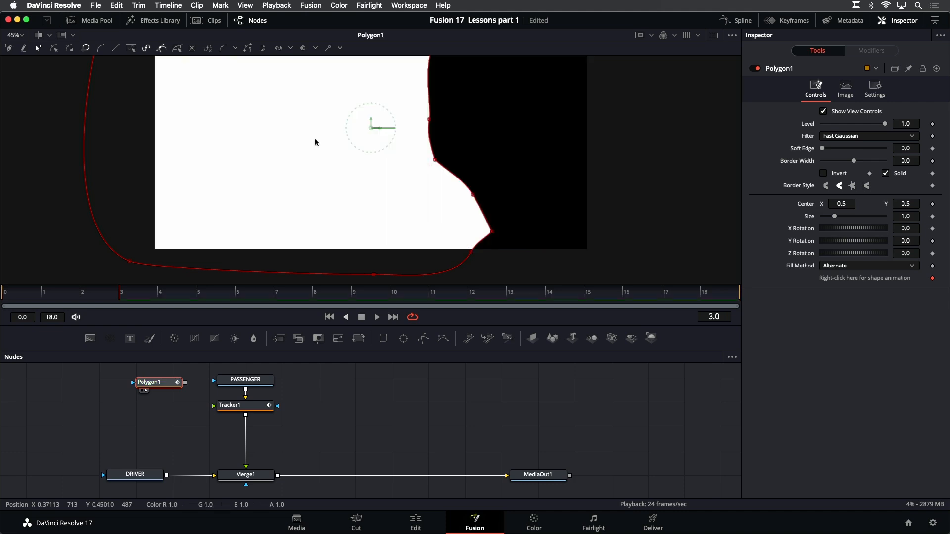
pyautogui.moveTo(313, 137); pyautogui.dragTo(272, 192)
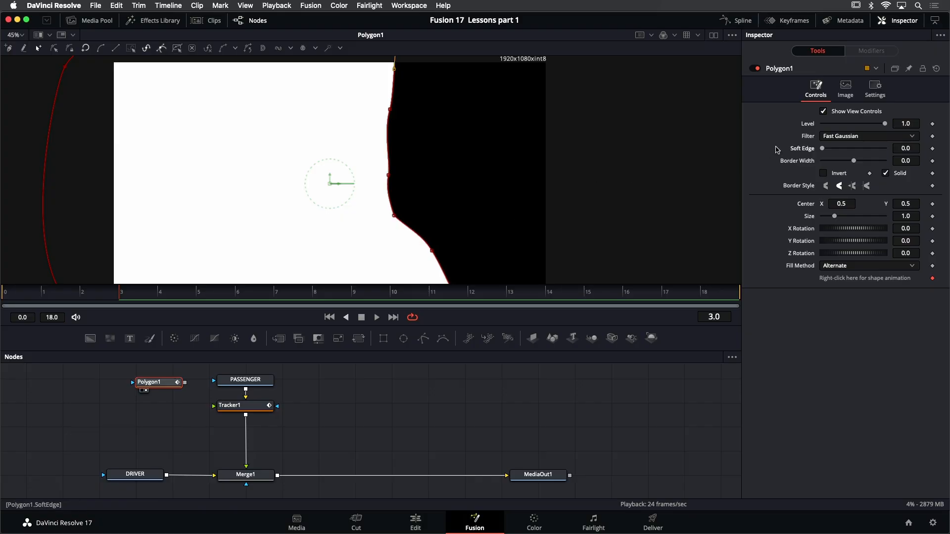
pyautogui.moveTo(823, 151); pyautogui.dragTo(828, 150)
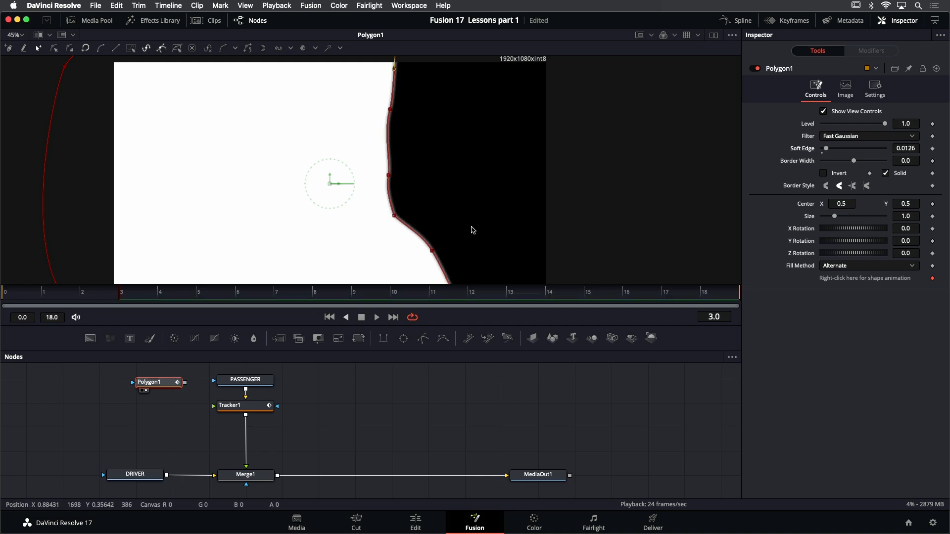
pyautogui.scroll(5, 406, 230)
pyautogui.scroll(2, 406, 231)
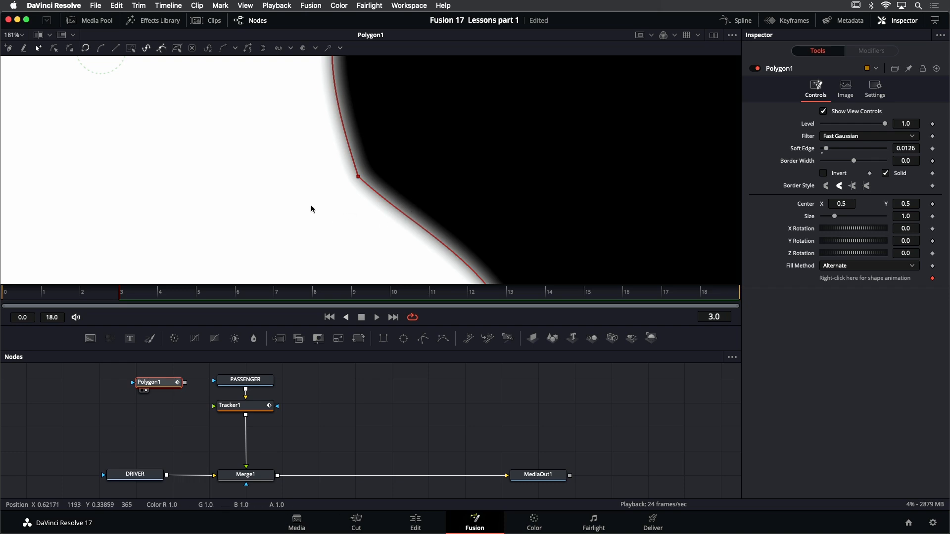
pyautogui.press('super+f')
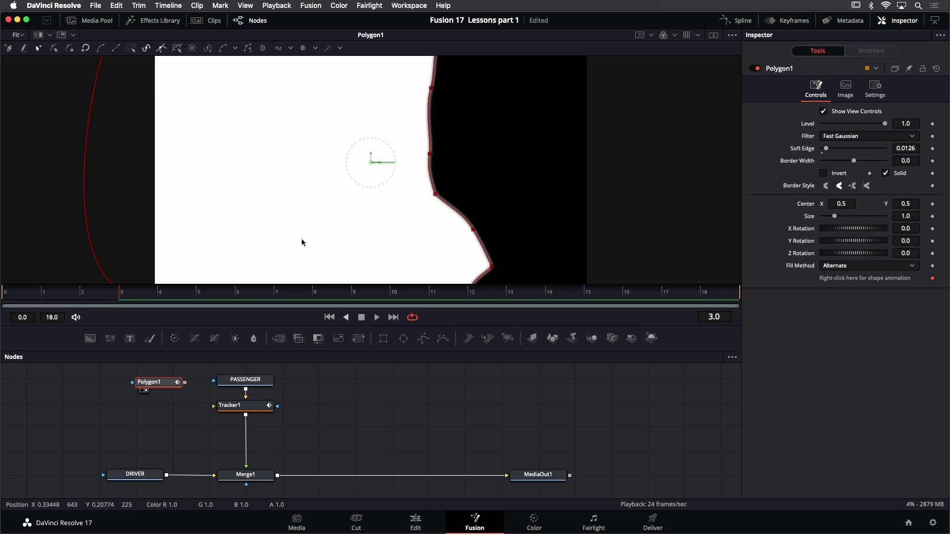
# View Tracker1 again and connect Polygon1's output to the PASSENGER node's effect mask input
pyautogui.click(259, 408)
pyautogui.press('1')
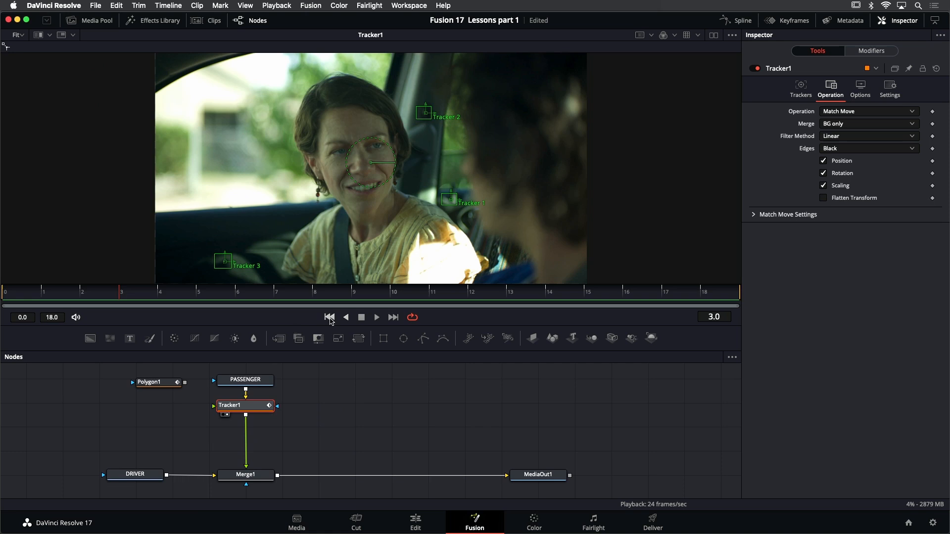
pyautogui.moveTo(180, 388); pyautogui.dragTo(178, 385)
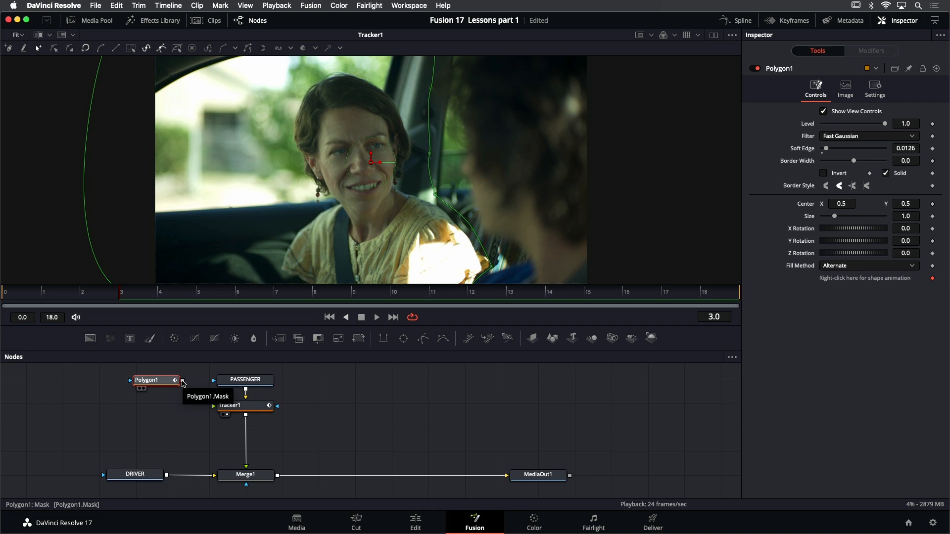
pyautogui.moveTo(201, 379); pyautogui.dragTo(211, 382)
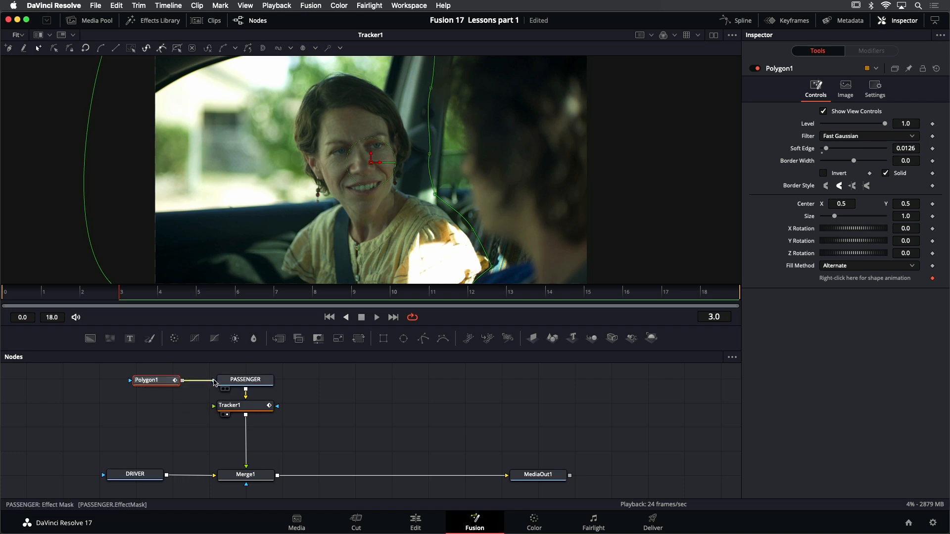
pyautogui.moveTo(214, 382); pyautogui.dragTo(214, 381)
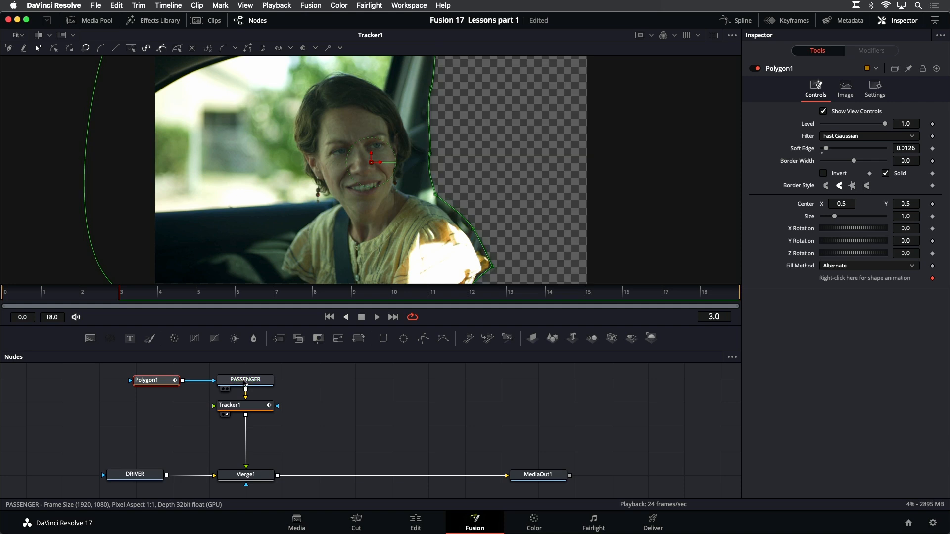
# Play the masked passenger clip to check the matte over time, and return to the first frame
pyautogui.scroll(-2, 408, 161)
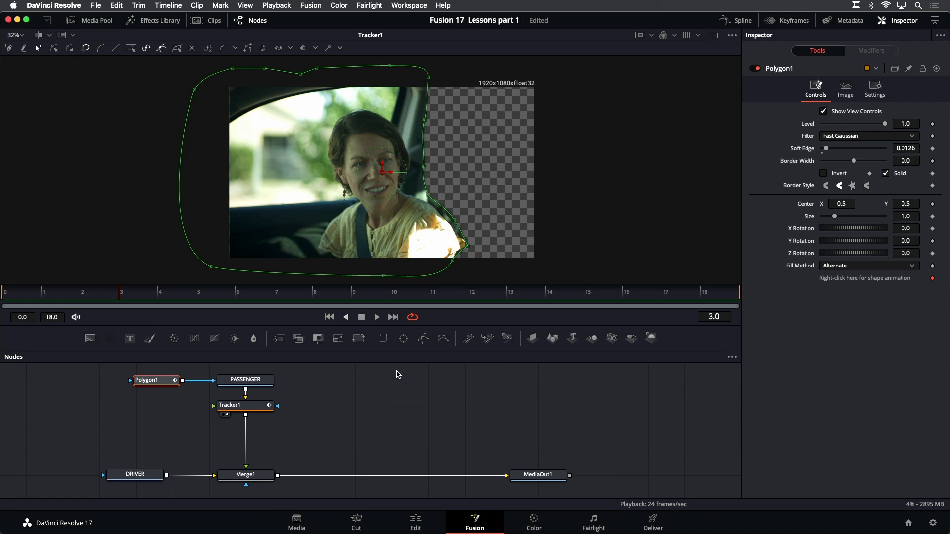
pyautogui.click(398, 375)
pyautogui.click(377, 317)
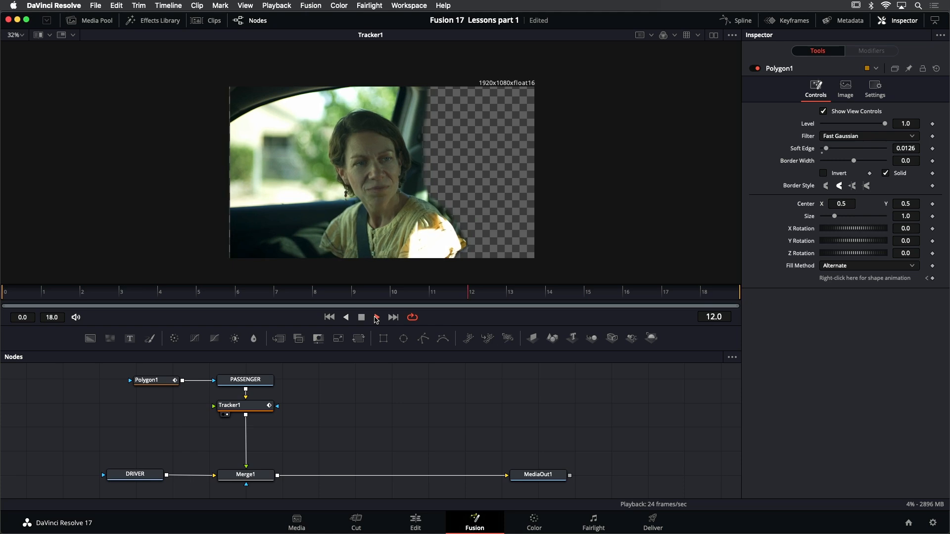
pyautogui.click(361, 317)
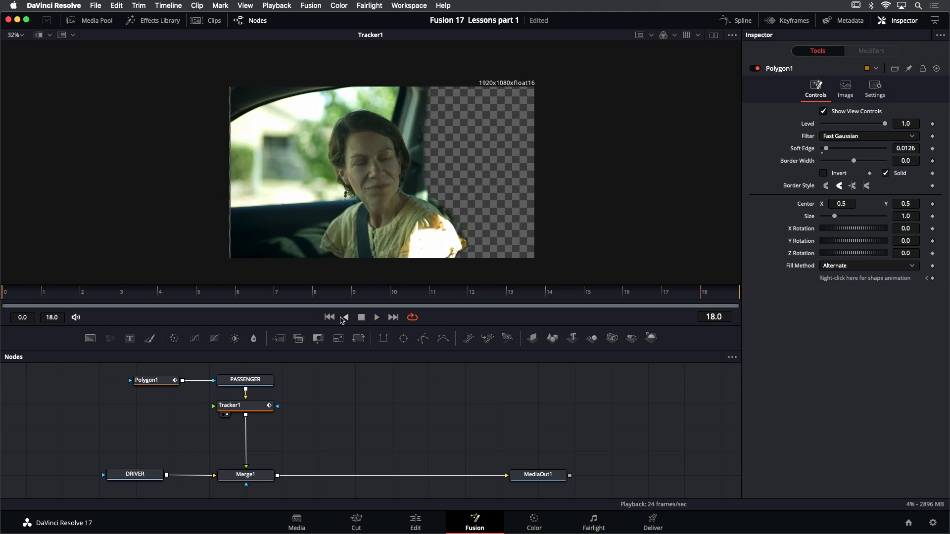
pyautogui.click(329, 317)
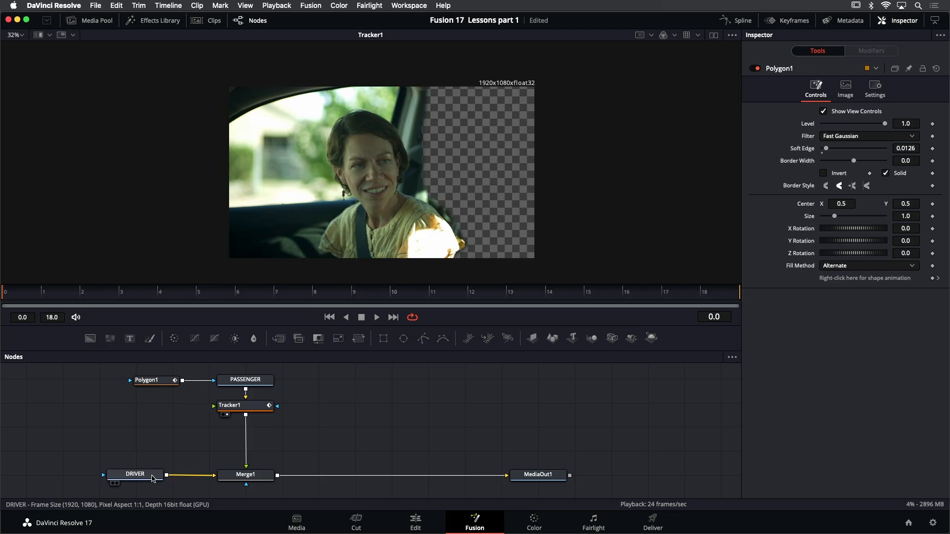
# Move the DRIVER node farther from Merge1, show it in the viewer, and play its clip
pyautogui.moveTo(150, 477); pyautogui.dragTo(85, 477)
pyautogui.press('1')
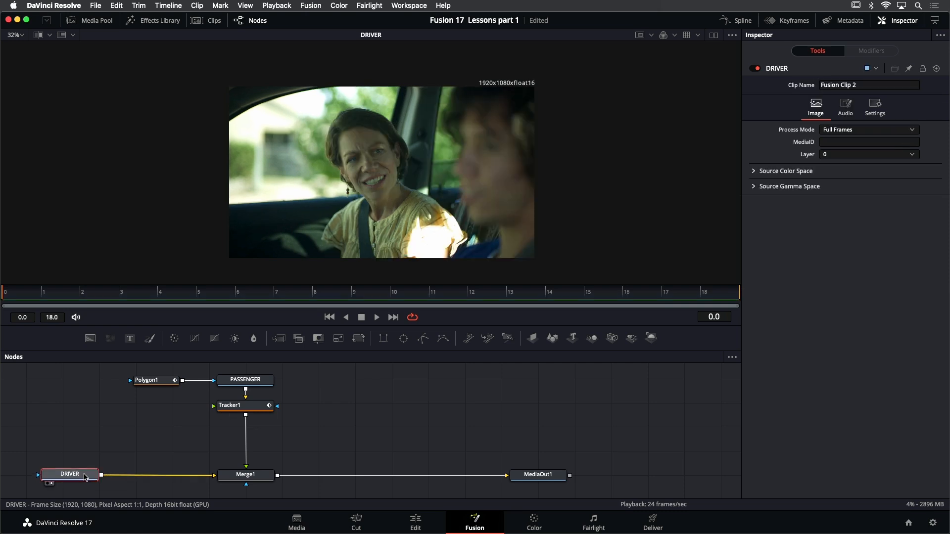
pyautogui.click(377, 317)
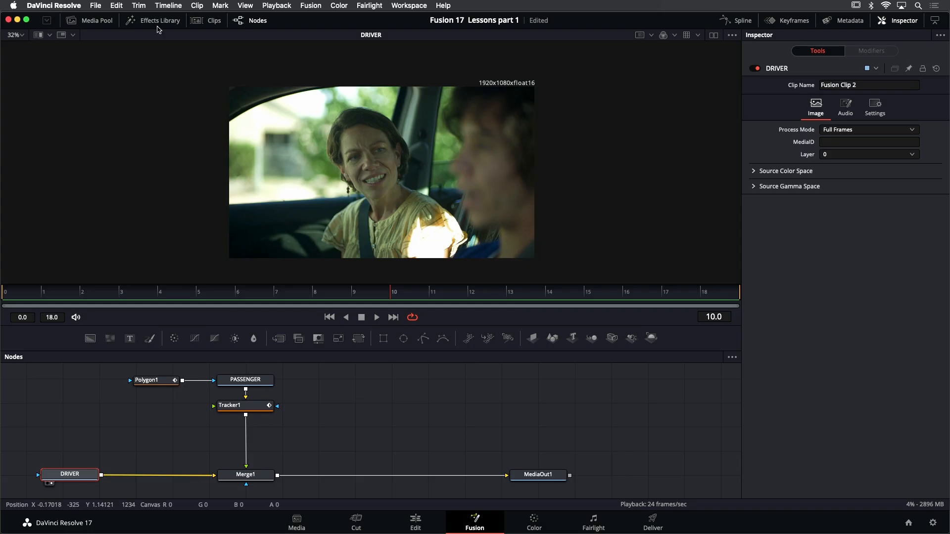
# Insert a Tracker node between DRIVER and Merge1, and show the new Tracker2 in the viewer
pyautogui.click(147, 22)
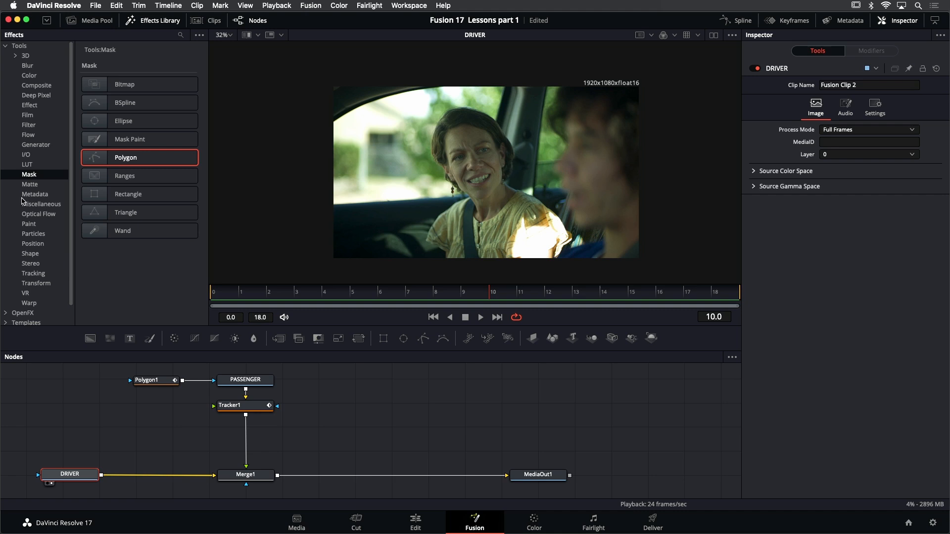
pyautogui.click(33, 273)
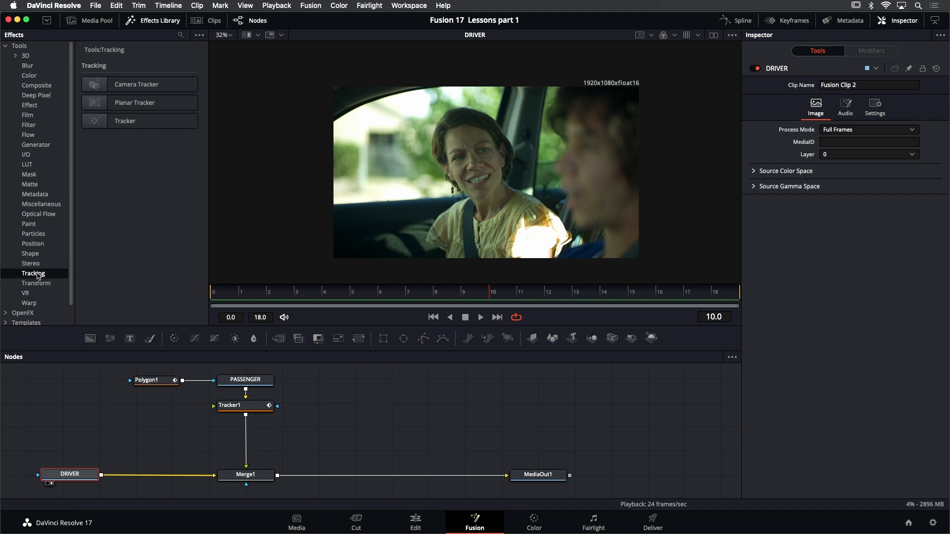
pyautogui.moveTo(129, 121); pyautogui.dragTo(142, 479)
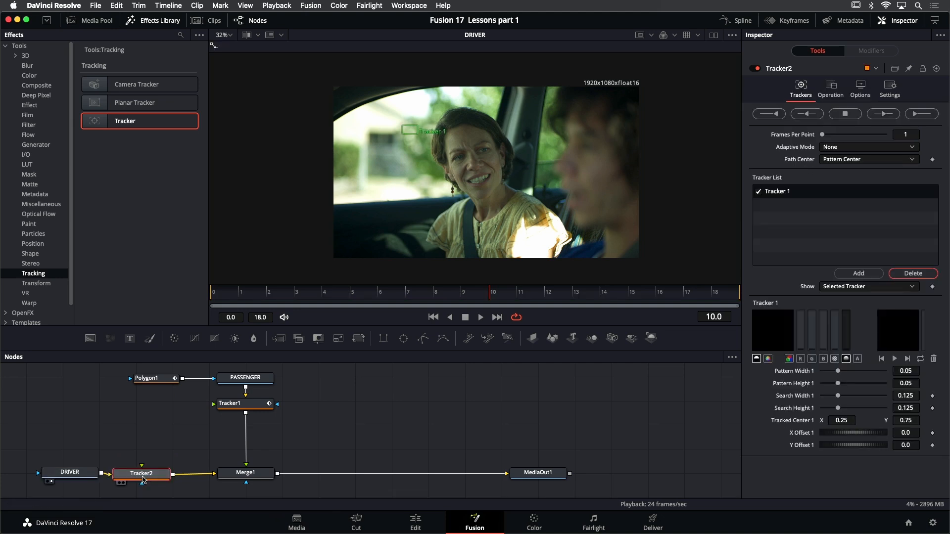
pyautogui.click(158, 21)
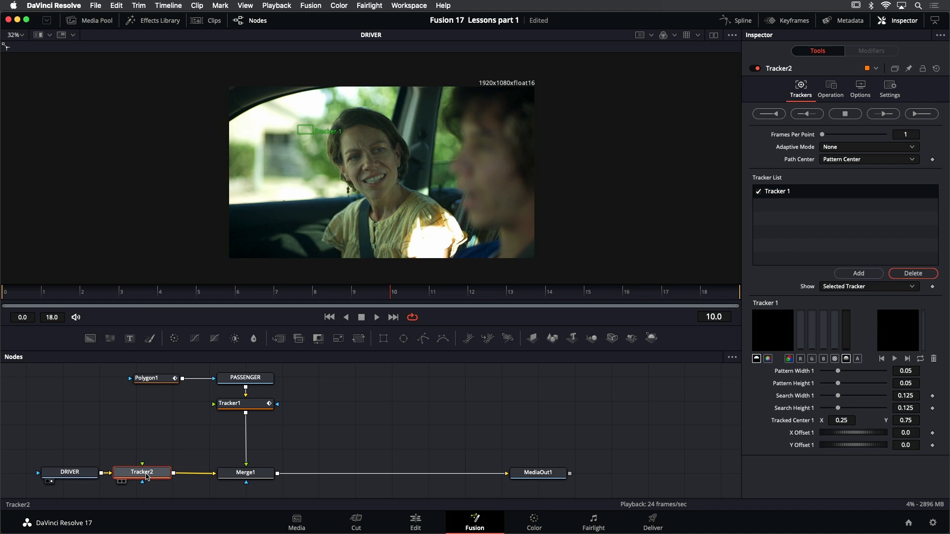
pyautogui.press('1')
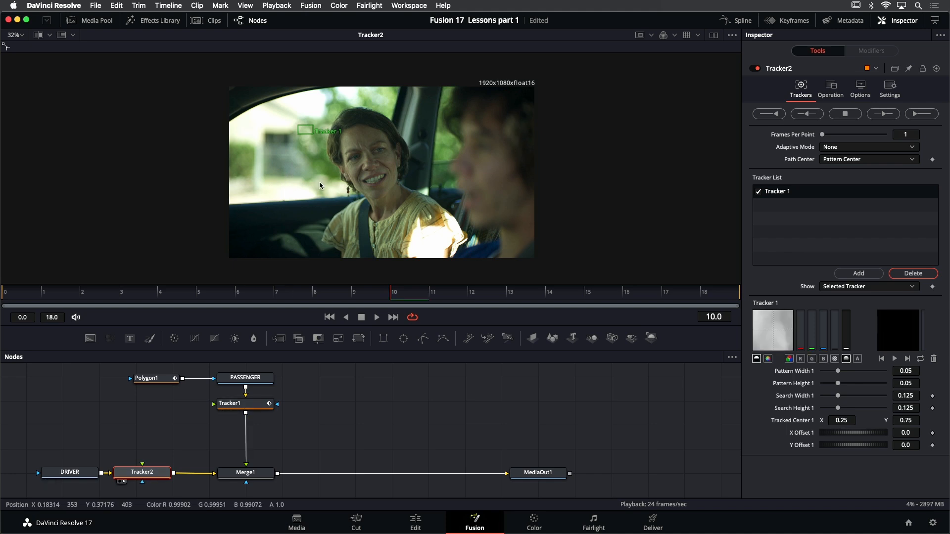
# On the first frame, place Tracker 1 on the window edge beside the woman's shoulder and shrink its pattern to about 0.028 by 0.041
pyautogui.scroll(2, 339, 168)
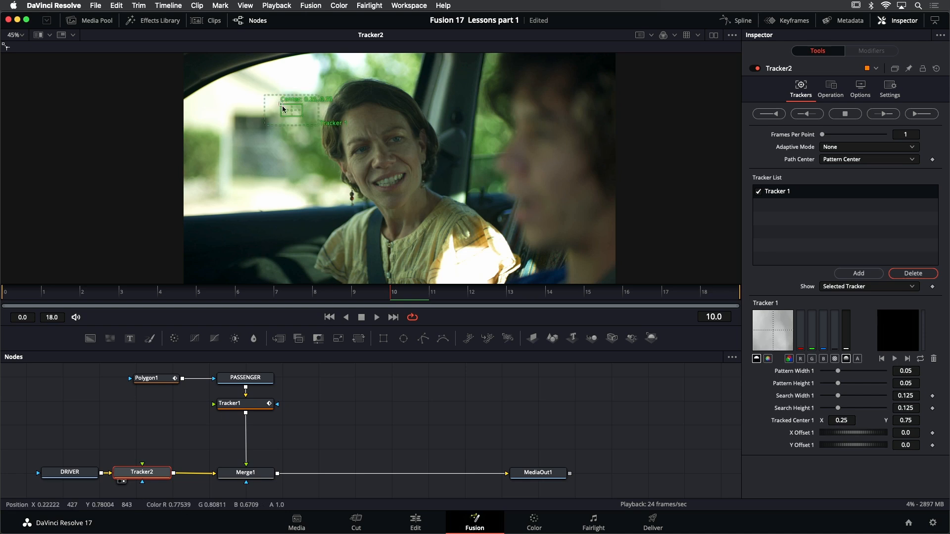
pyautogui.click(329, 317)
pyautogui.moveTo(283, 111); pyautogui.dragTo(462, 189)
pyautogui.scroll(5, 462, 189)
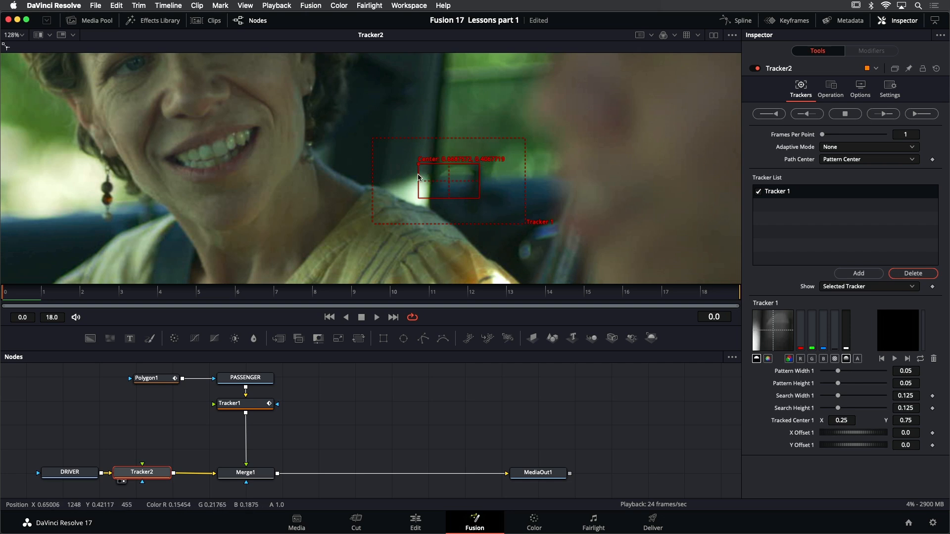
pyautogui.moveTo(422, 167); pyautogui.dragTo(397, 162)
pyautogui.moveTo(457, 196); pyautogui.dragTo(410, 164)
pyautogui.moveTo(502, 221); pyautogui.dragTo(479, 220)
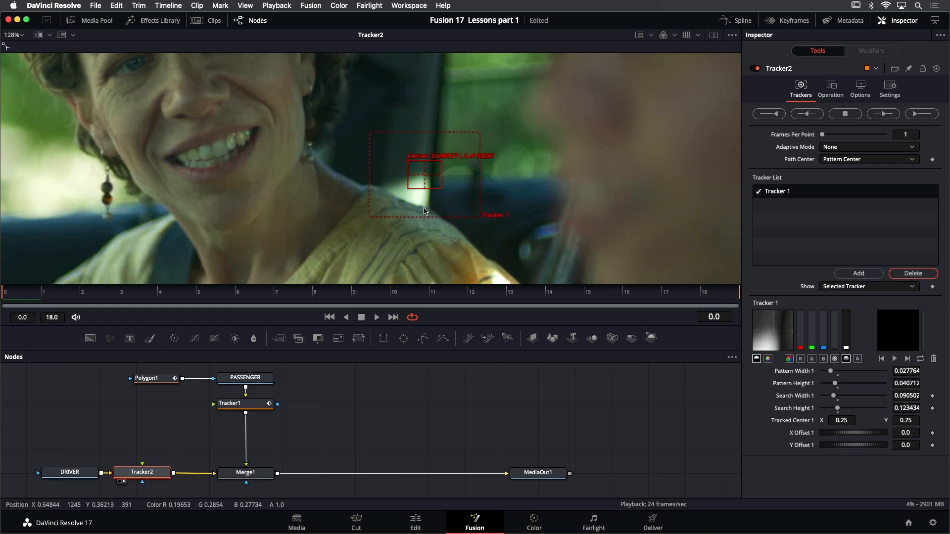
pyautogui.scroll(-5, 433, 202)
pyautogui.scroll(-1, 434, 203)
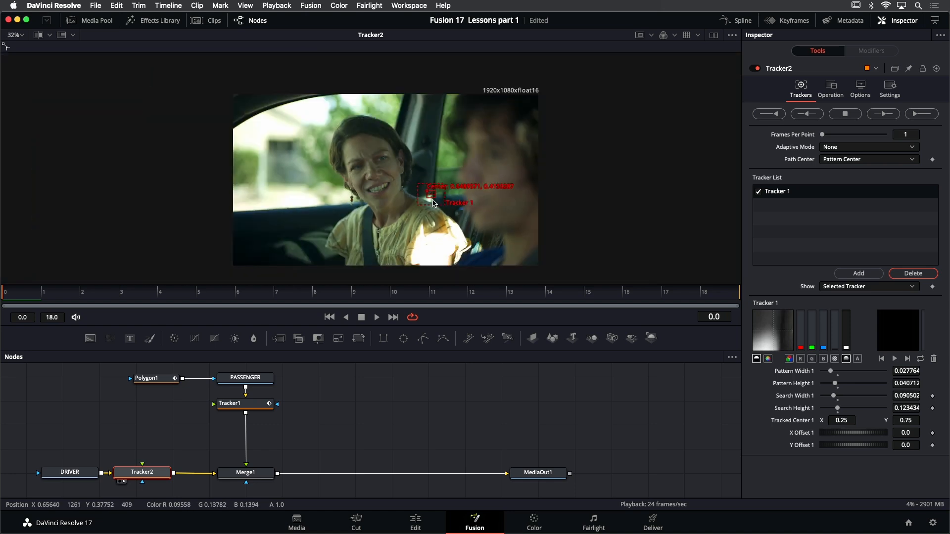
# Add two trackers to Tracker2, placing Tracker 2 on the pillar beside the woman's head and Tracker 3 low on the car door
pyautogui.click(857, 273)
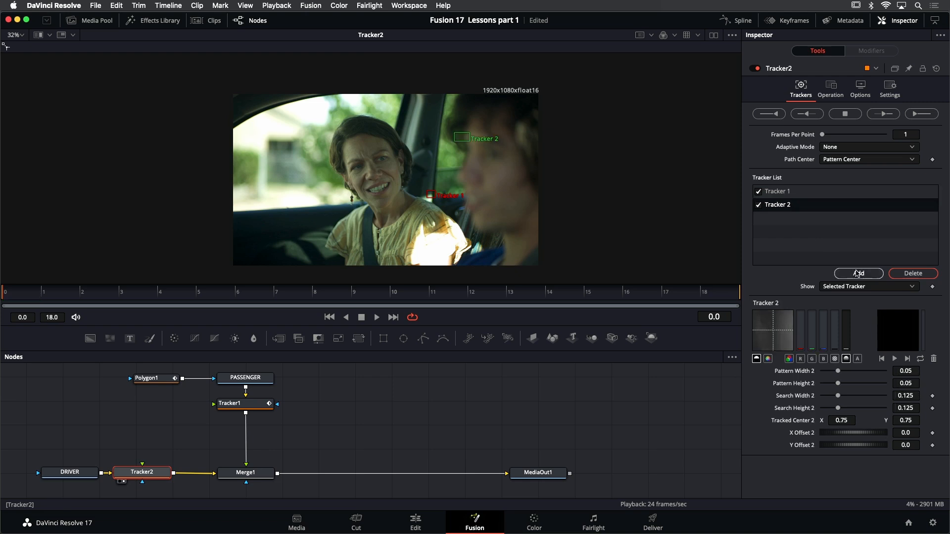
pyautogui.click(858, 273)
pyautogui.moveTo(454, 135); pyautogui.dragTo(443, 157)
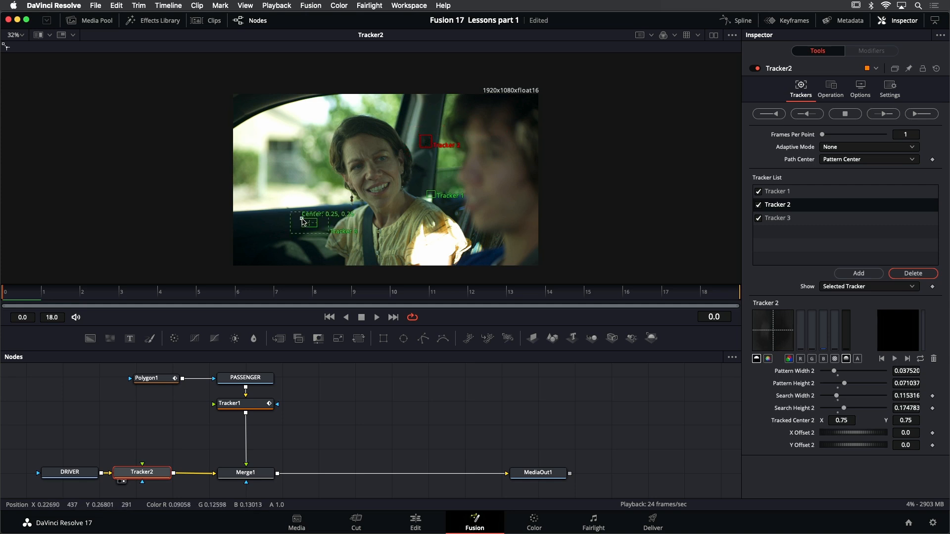
pyautogui.moveTo(302, 219); pyautogui.dragTo(299, 264)
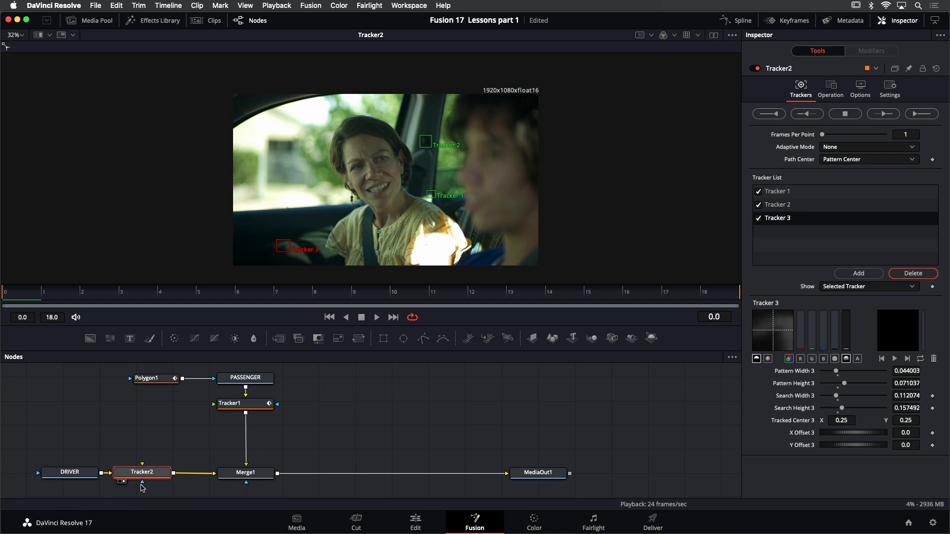
# Track all three points forward through the clip, and play it back up close to check Tracker 3 before returning to the first frame
pyautogui.click(922, 117)
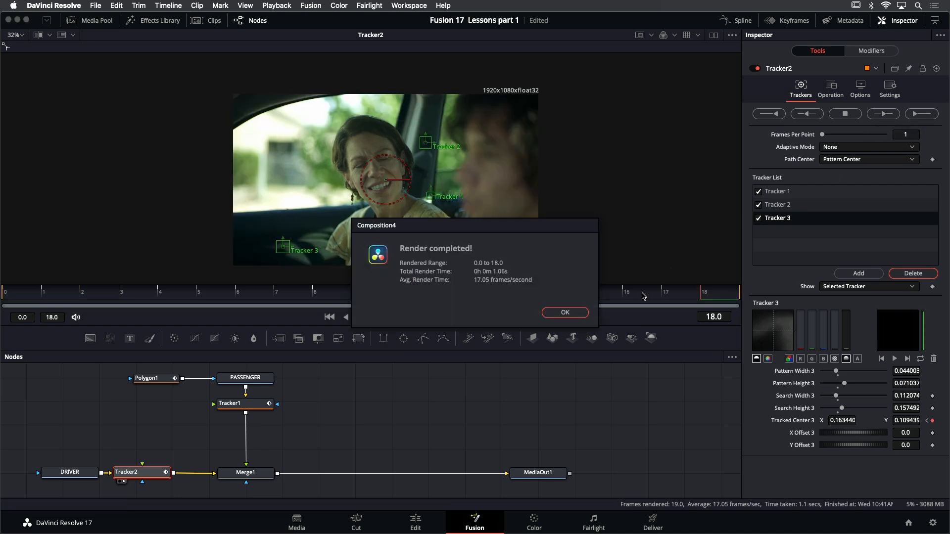
pyautogui.click(565, 312)
pyautogui.click(374, 317)
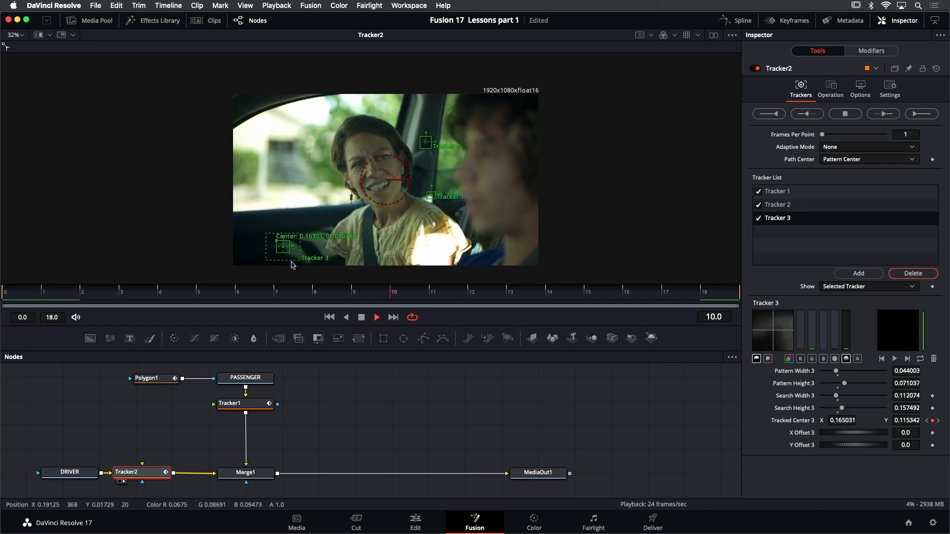
pyautogui.scroll(5, 291, 265)
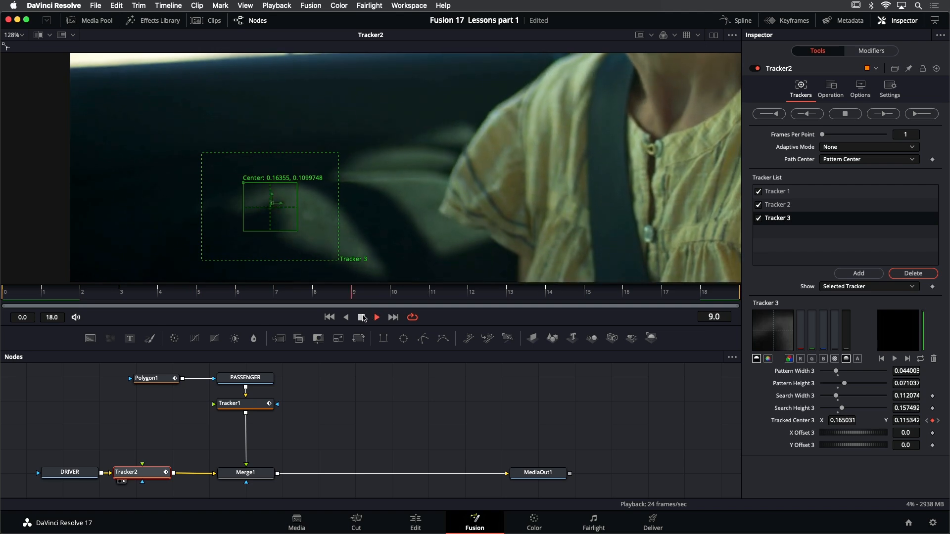
pyautogui.click(362, 317)
pyautogui.click(329, 317)
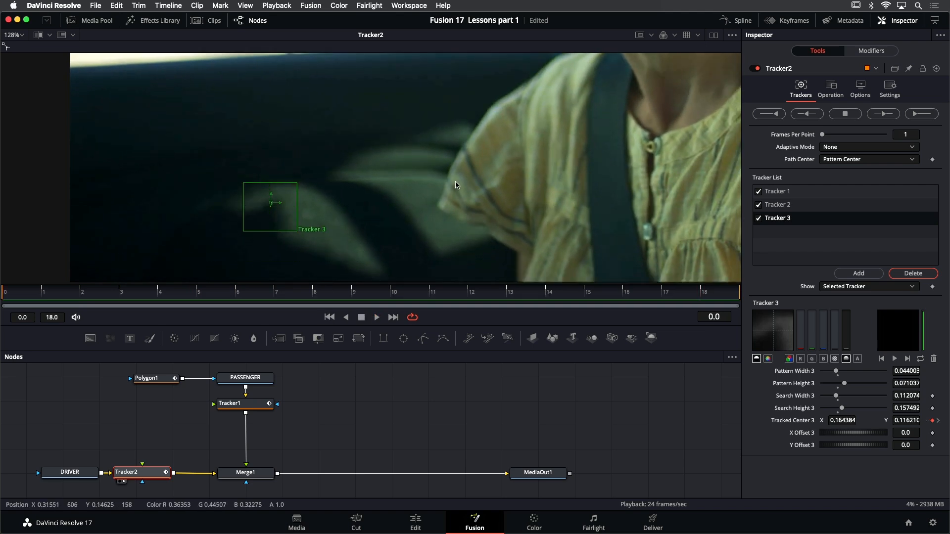
pyautogui.hotkey('ctrl', 'f')
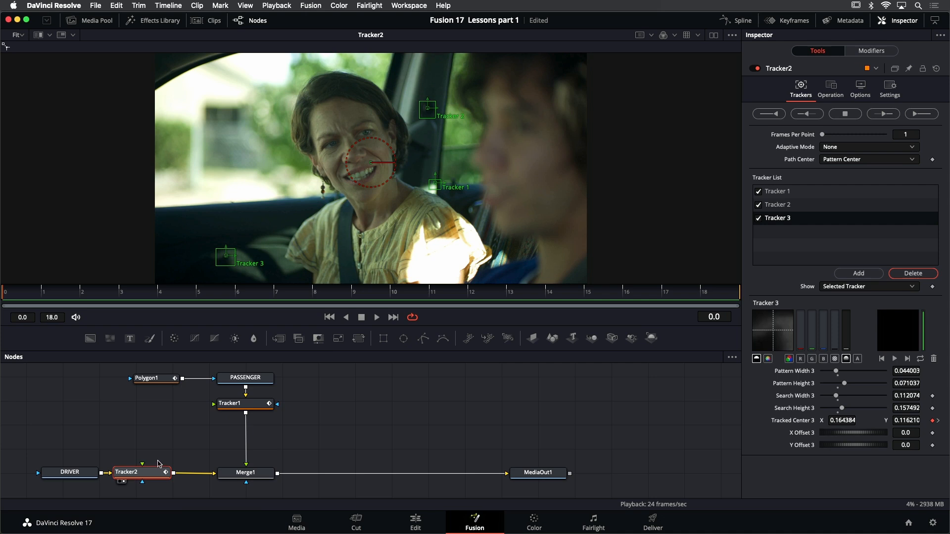
# Set Tracker2's operation to Match Move with Merge at BG only, and play the clip from the first frame
pyautogui.click(830, 89)
pyautogui.click(848, 112)
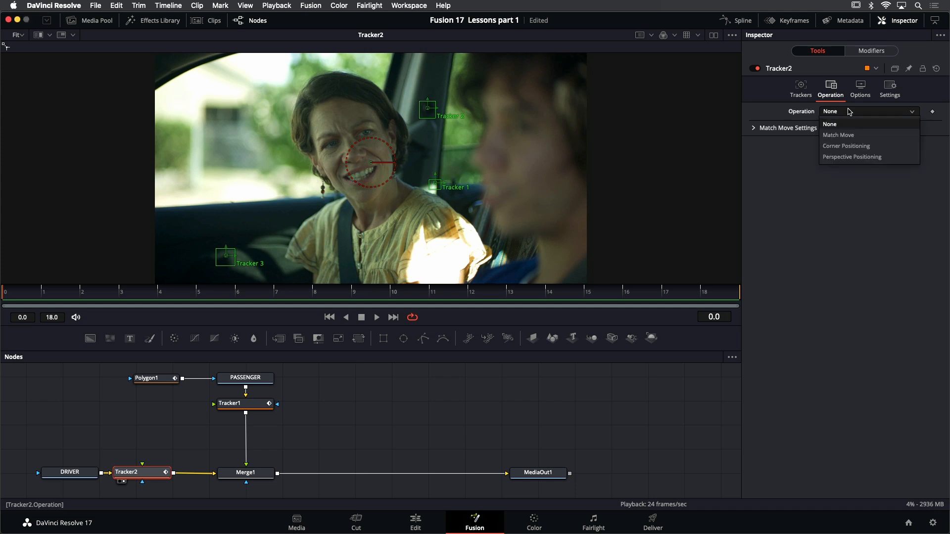
pyautogui.click(849, 131)
pyautogui.click(848, 124)
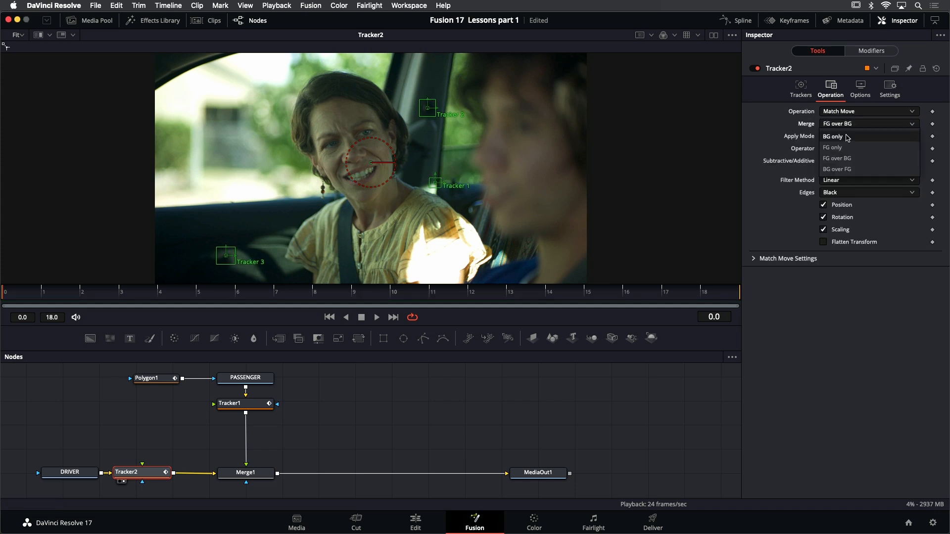
pyautogui.click(848, 139)
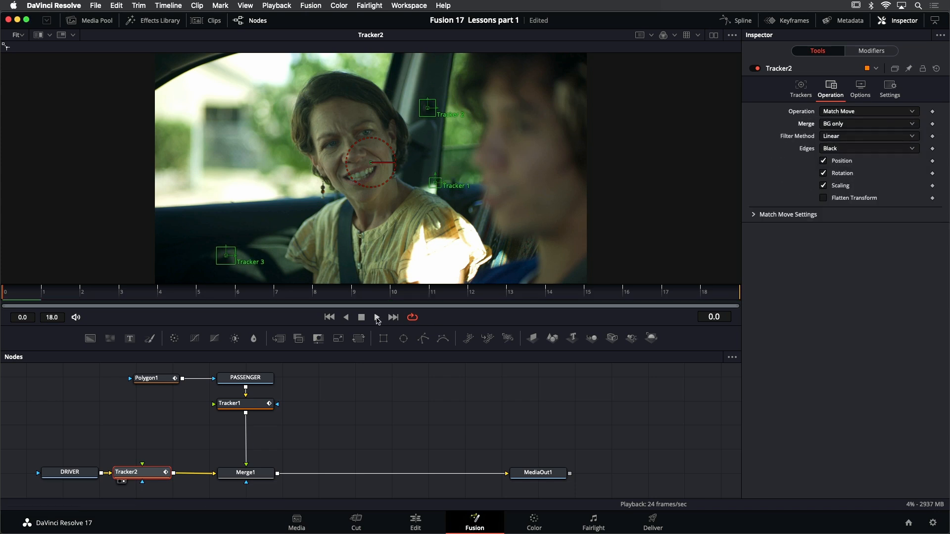
pyautogui.click(376, 318)
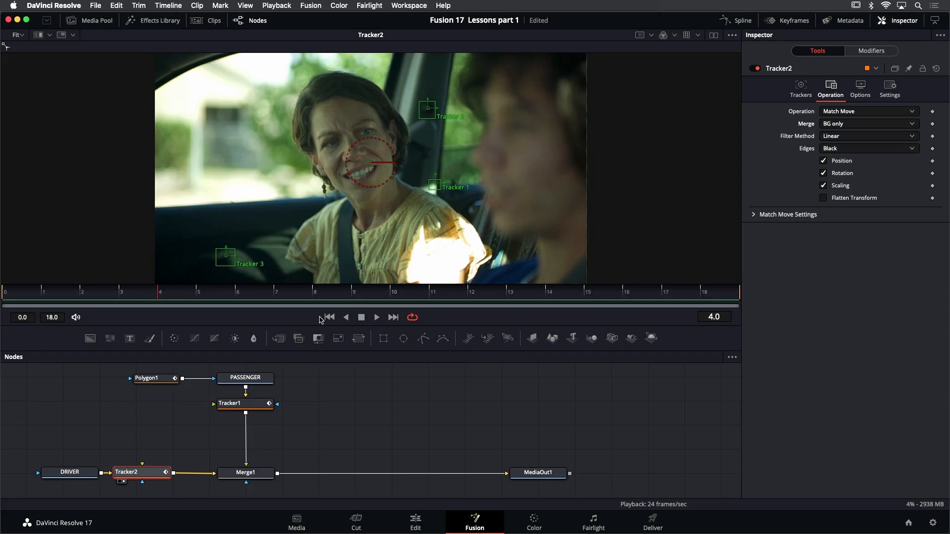
pyautogui.click(328, 317)
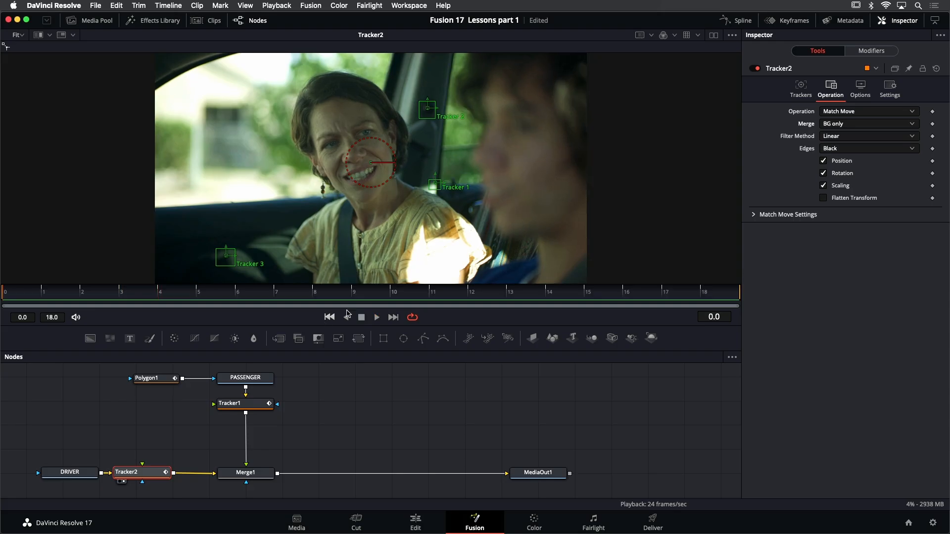
# Connect Tracker1's output to Tracker2's foreground input with Merge set to FG over BG, and play the composite
pyautogui.click(859, 125)
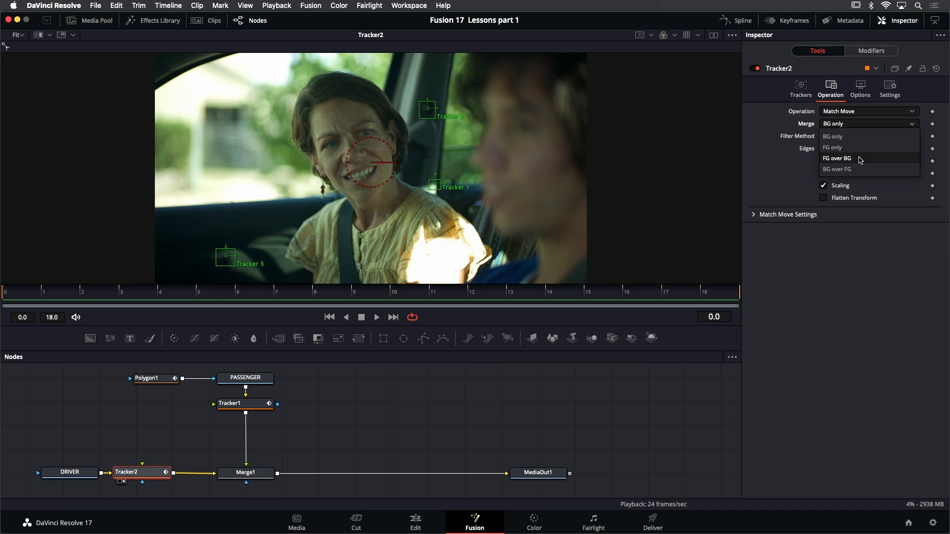
pyautogui.click(852, 275)
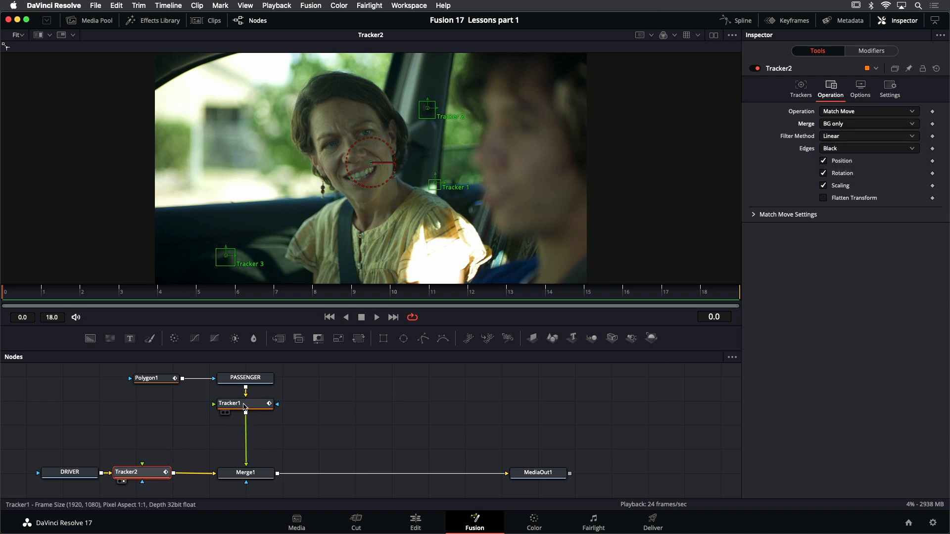
pyautogui.moveTo(245, 413); pyautogui.dragTo(142, 466)
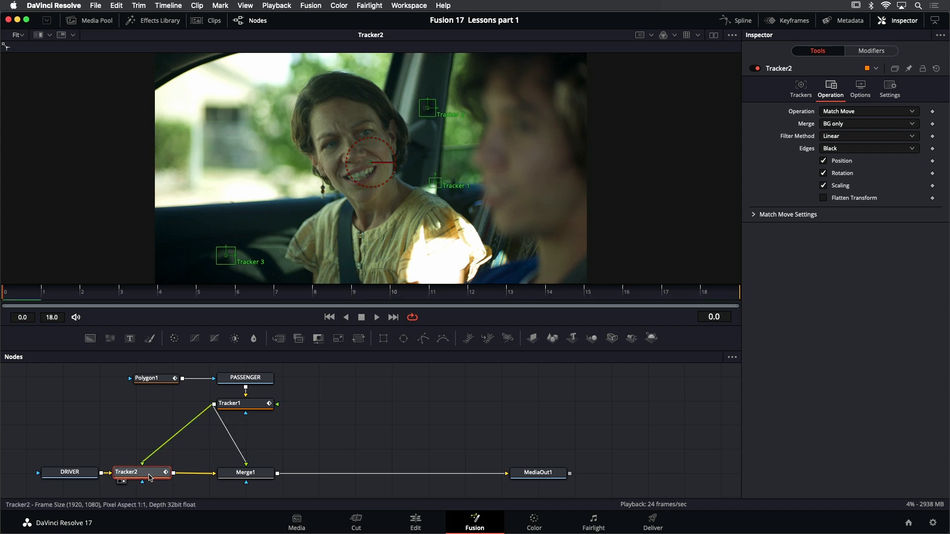
pyautogui.click(849, 124)
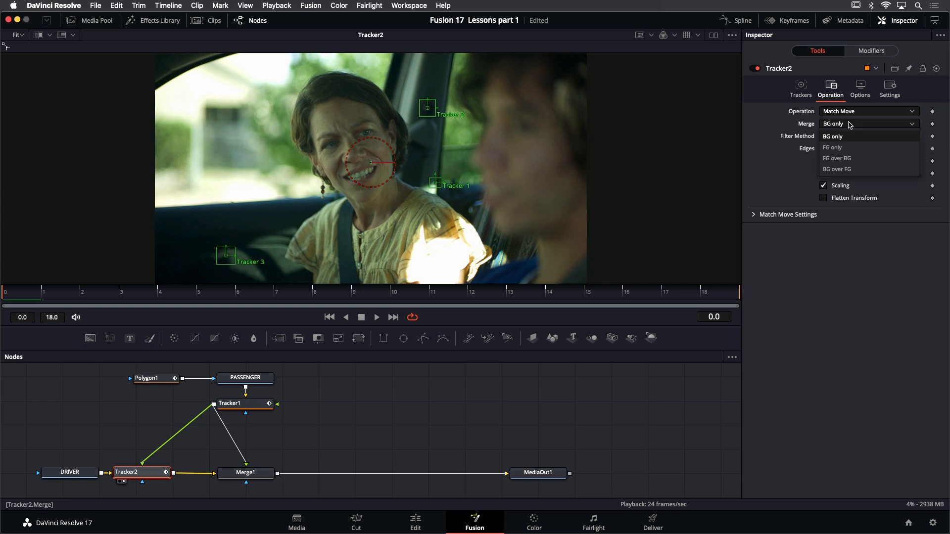
pyautogui.click(853, 160)
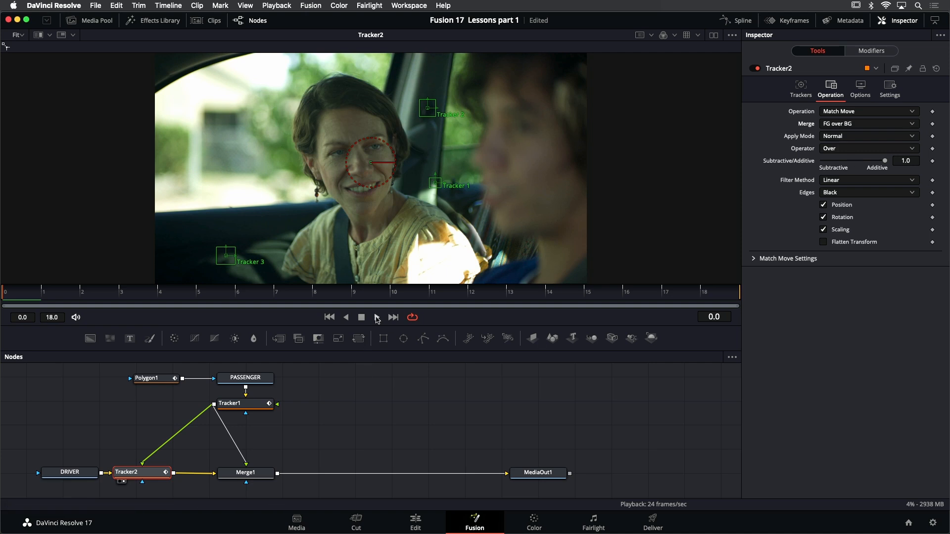
pyautogui.click(377, 318)
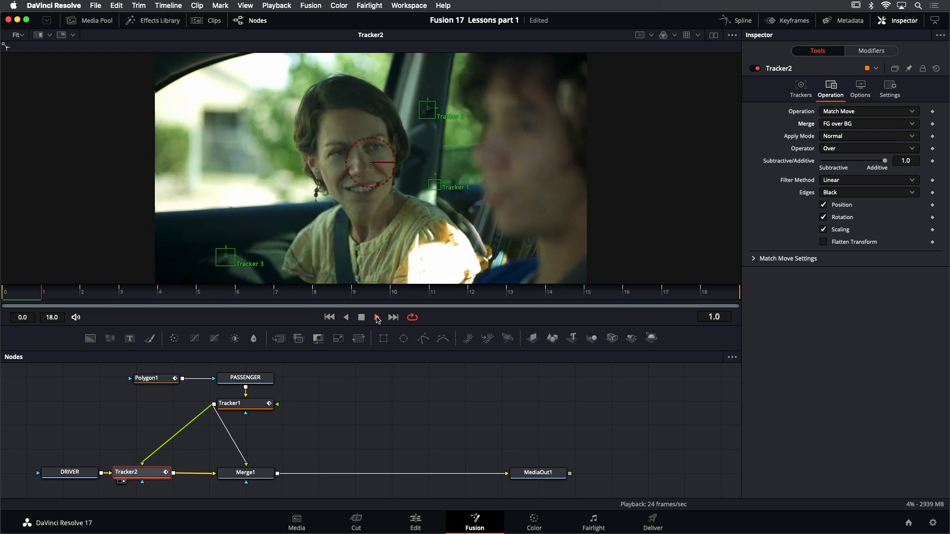
pyautogui.click(363, 318)
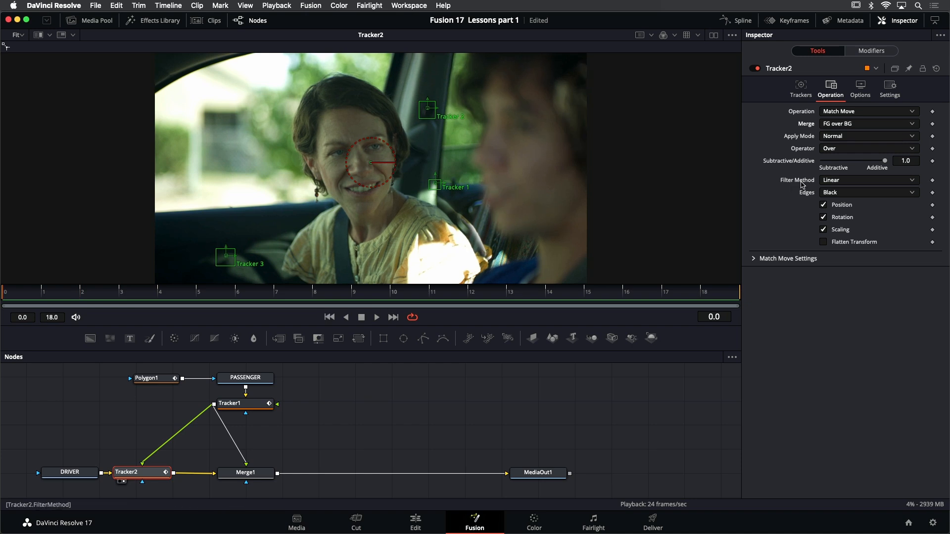
# Preview the match-moved foreground with Merge at FG only, and restore FG over BG on the first frame
pyautogui.click(869, 125)
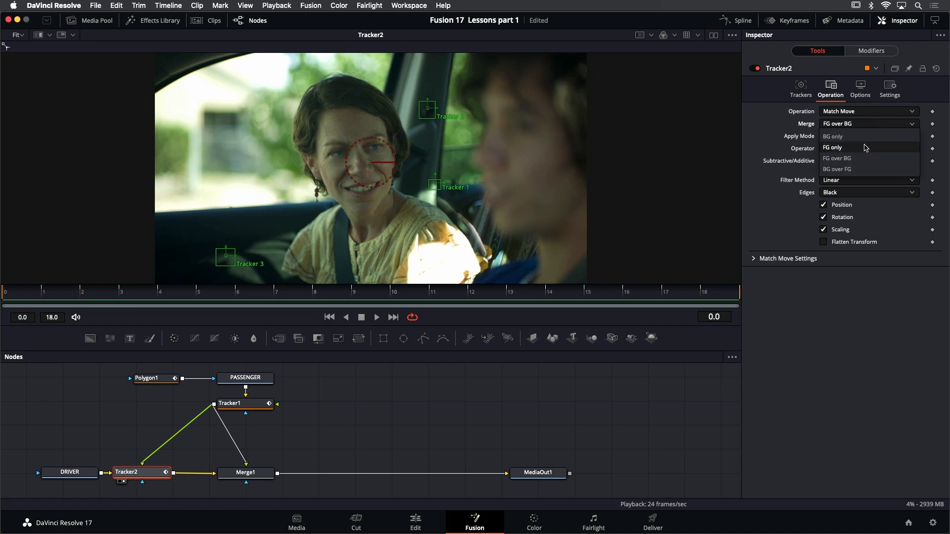
pyautogui.click(871, 135)
pyautogui.click(376, 318)
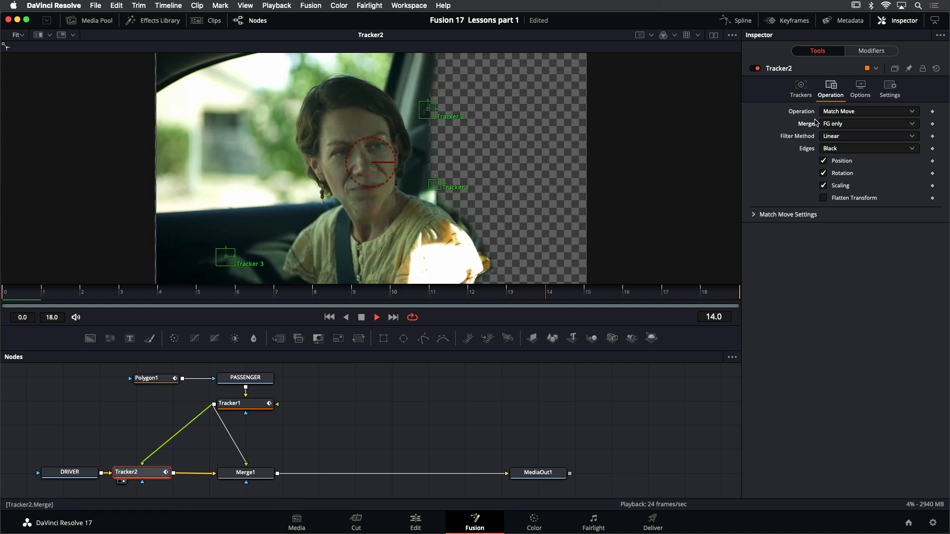
pyautogui.click(836, 124)
pyautogui.click(853, 160)
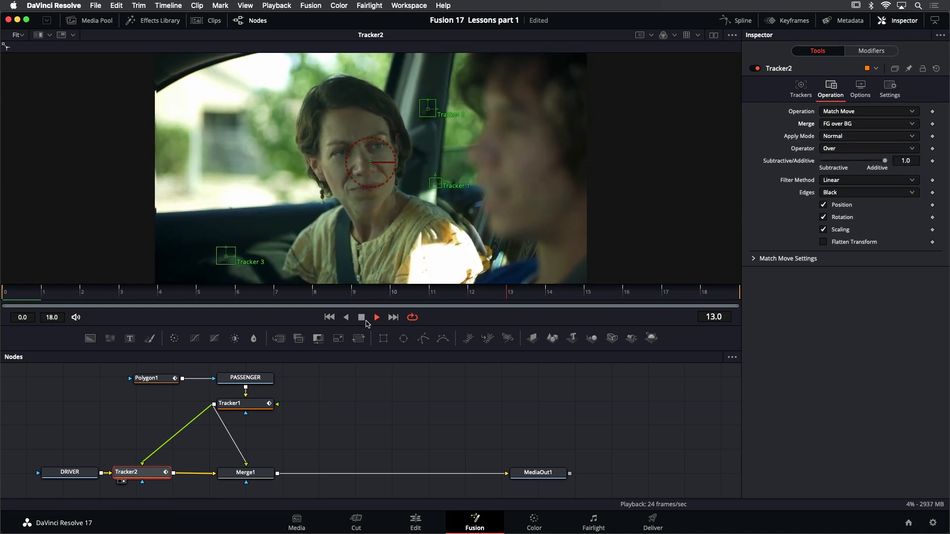
pyautogui.click(361, 317)
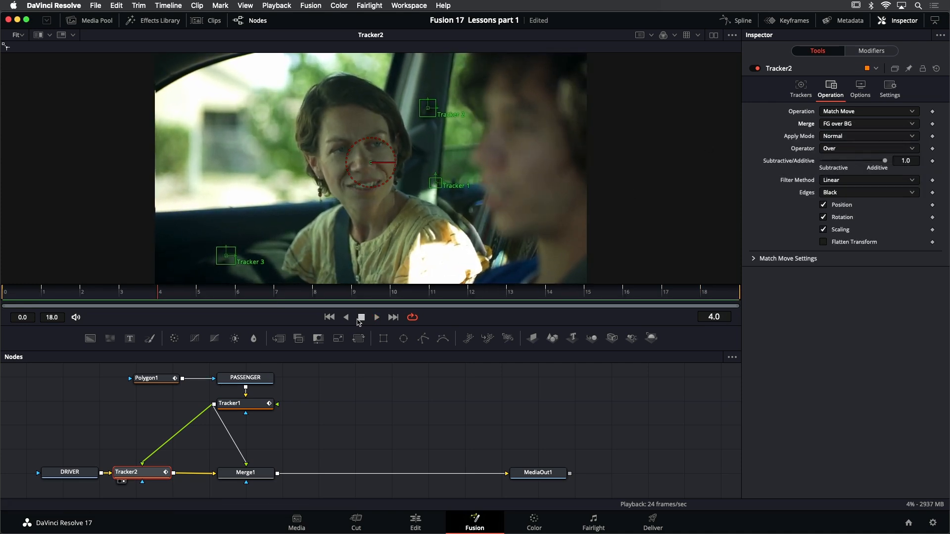
pyautogui.click(329, 317)
# Delete the redundant Merge1 node and move Tracker2 into its place below Tracker1
pyautogui.click(259, 474)
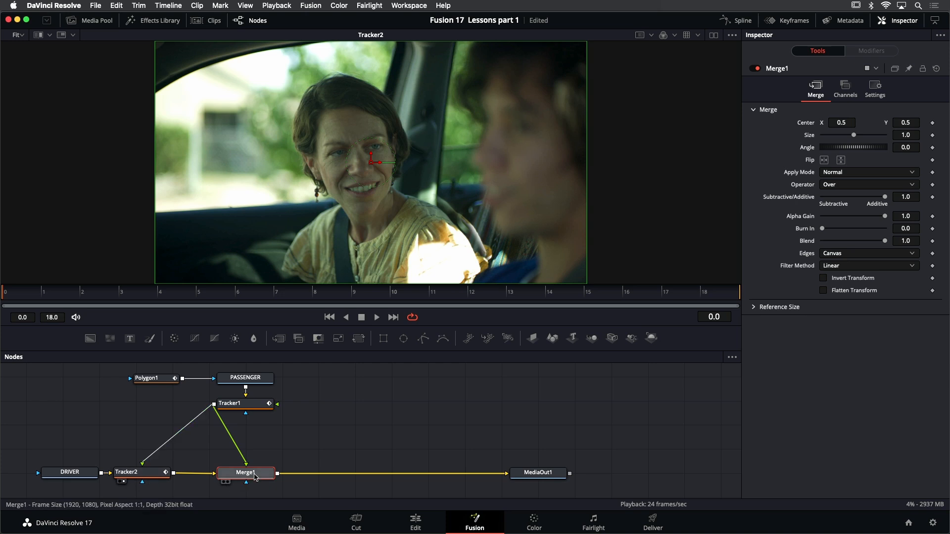
pyautogui.press('Delete')
pyautogui.moveTo(153, 476); pyautogui.dragTo(255, 480)
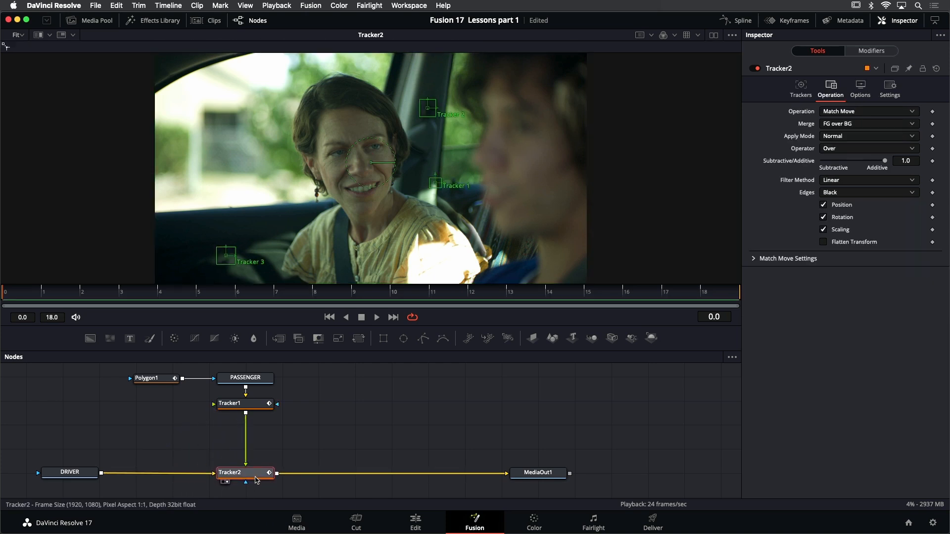
# Select Tracker2, play the match-moved composite in the viewer, and stop playback
pyautogui.click(322, 429)
pyautogui.click(246, 475)
pyautogui.moveTo(427, 324); pyautogui.dragTo(426, 329)
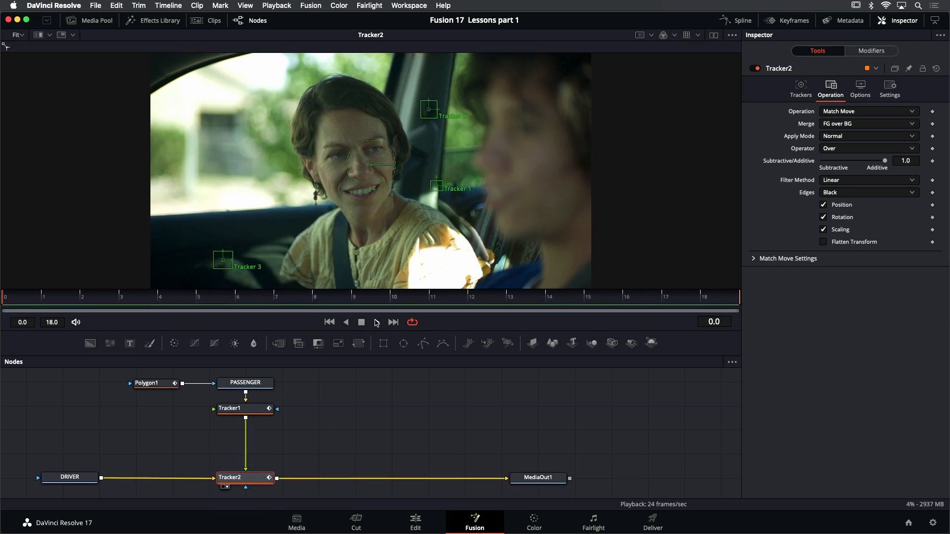
pyautogui.click(376, 322)
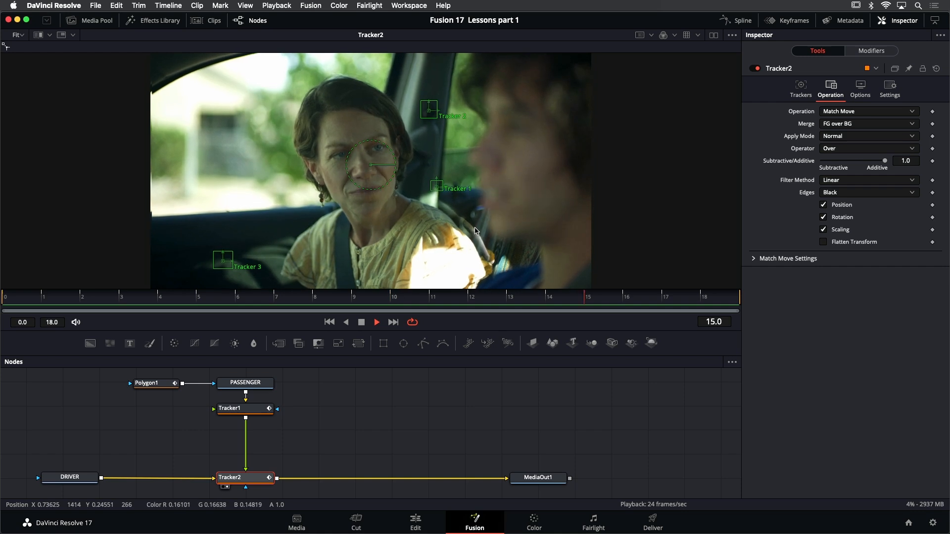
pyautogui.click(362, 323)
# Go to Polygon1's shape keyframe at frame 3 and pull the lower mask points outward past the passenger's sunlit sleeve
pyautogui.click(139, 381)
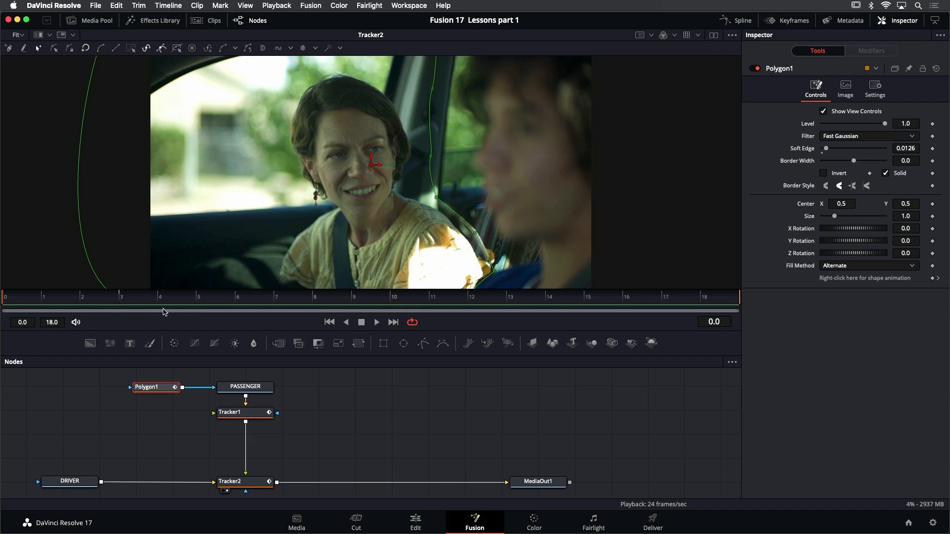
pyautogui.click(938, 278)
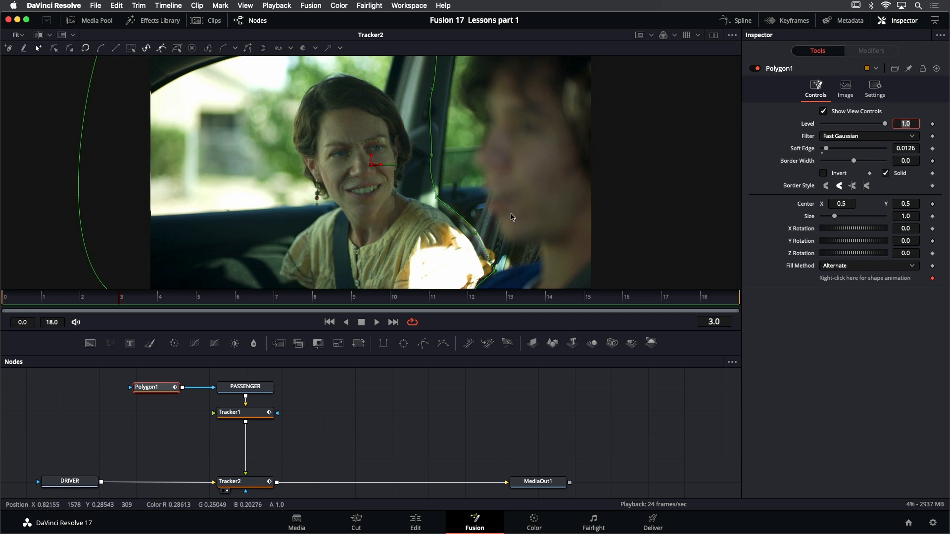
pyautogui.moveTo(507, 206); pyautogui.dragTo(502, 199)
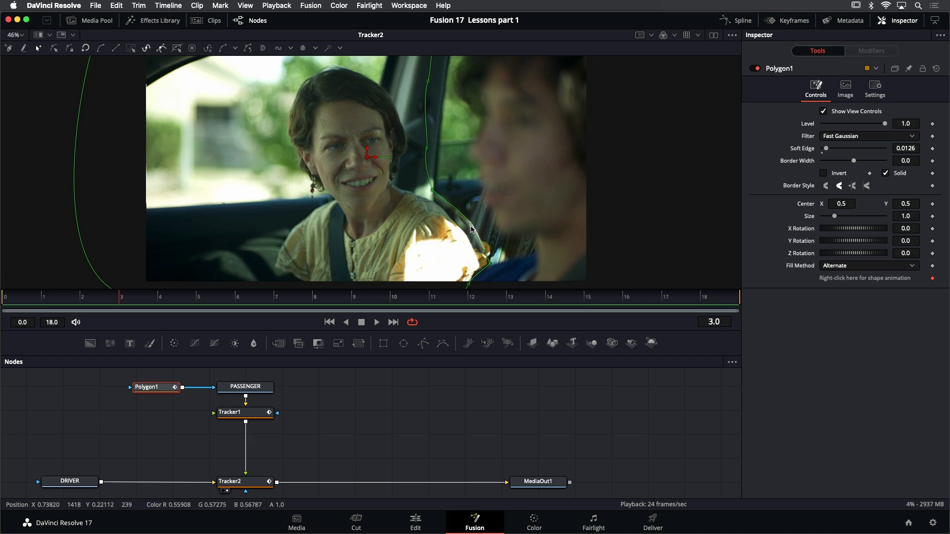
pyautogui.scroll(2, 470, 229)
pyautogui.click(465, 203)
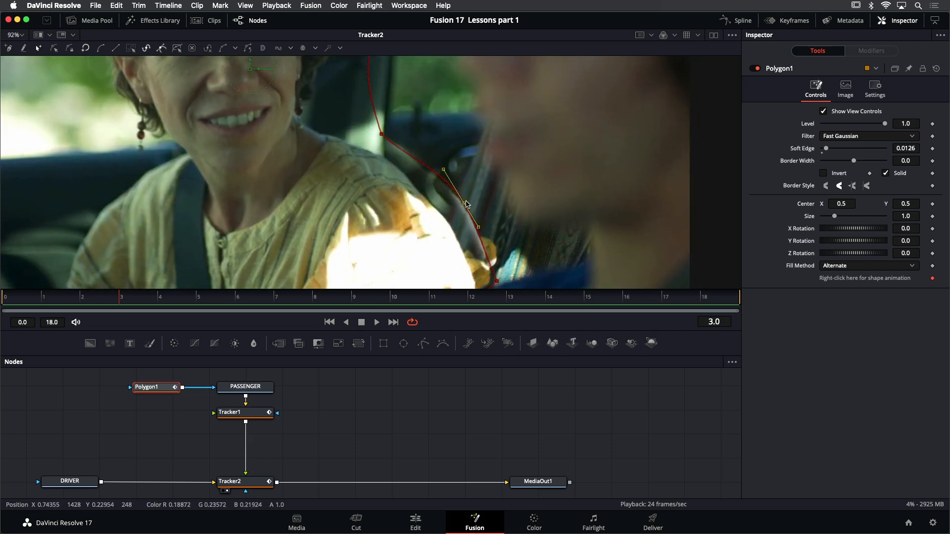
pyautogui.moveTo(466, 203); pyautogui.dragTo(479, 200)
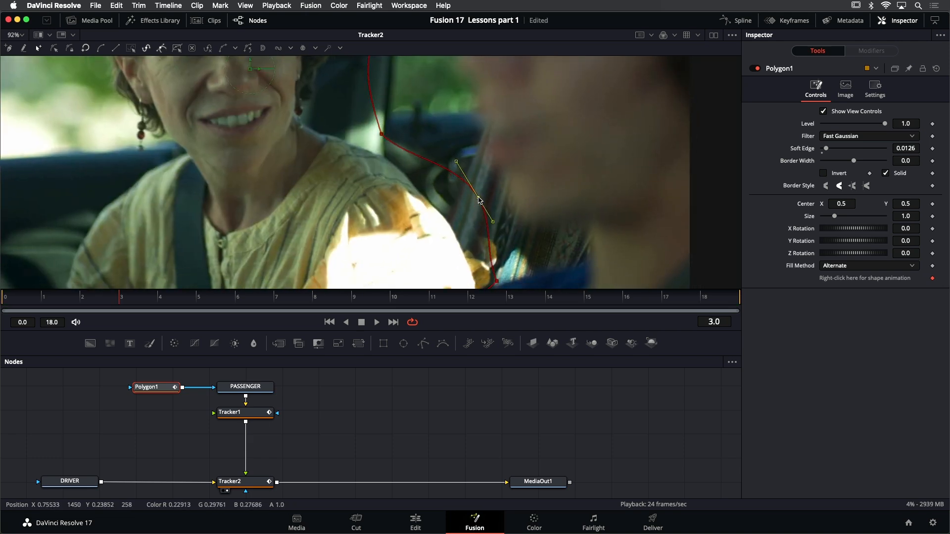
pyautogui.moveTo(496, 280); pyautogui.dragTo(514, 269)
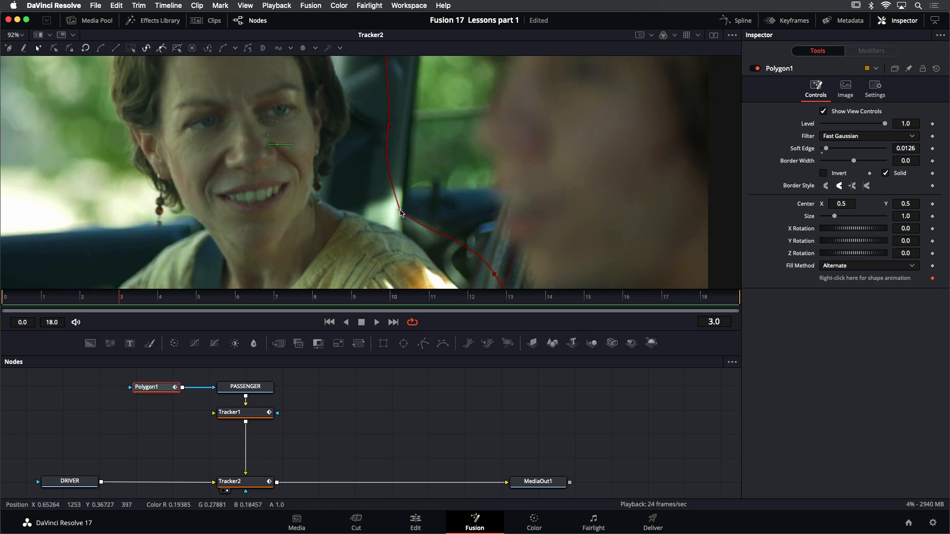
# Shift the mask point beside the base of the door pillar slightly outward and check the points higher up the pillar
pyautogui.click(412, 201)
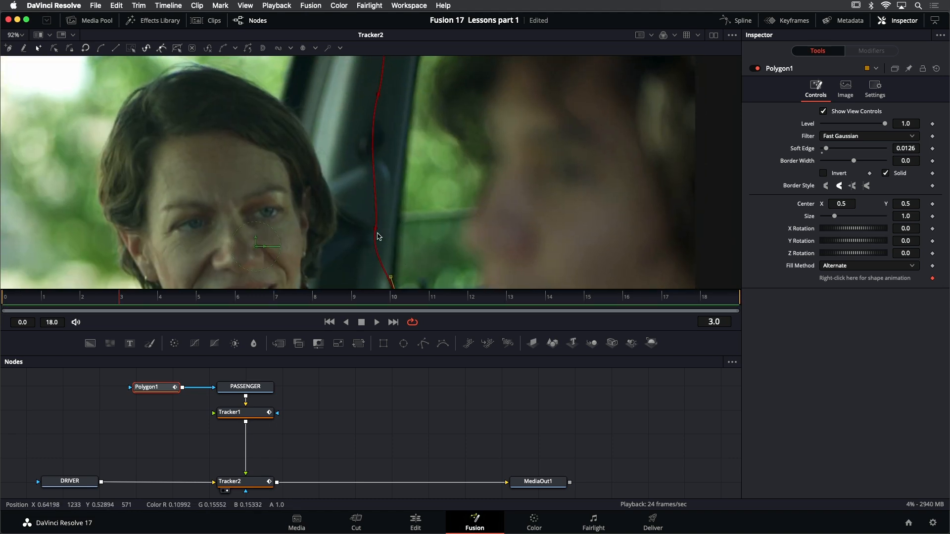
pyautogui.click(377, 229)
pyautogui.scroll(-5, 398, 136)
pyautogui.scroll(2, 422, 235)
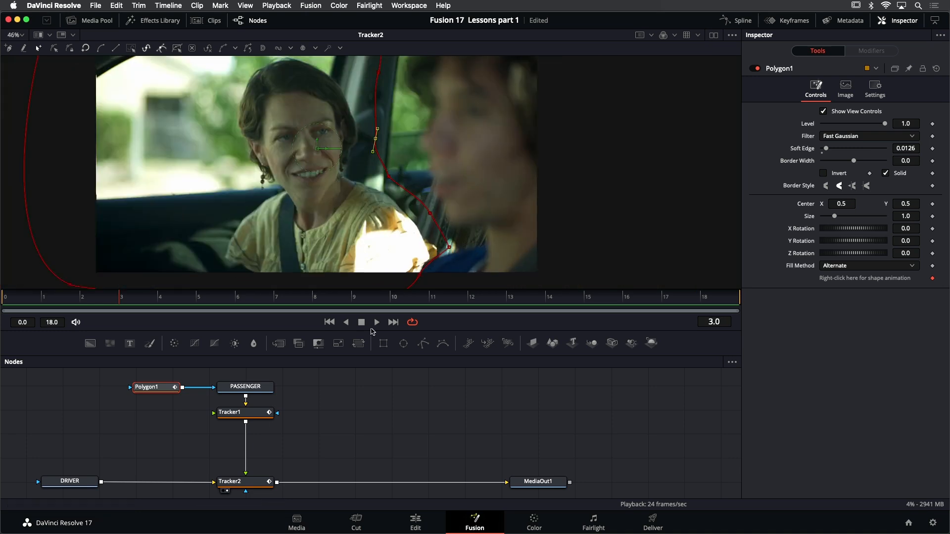
# Play the composite with the adjusted mask outline shown, stop it, and return to the first frame
pyautogui.click(377, 323)
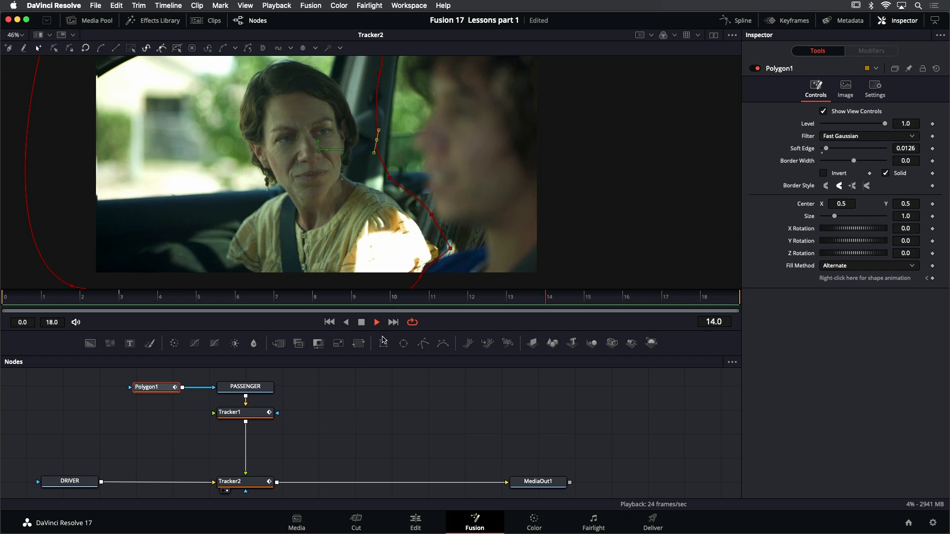
pyautogui.click(361, 322)
pyautogui.click(329, 322)
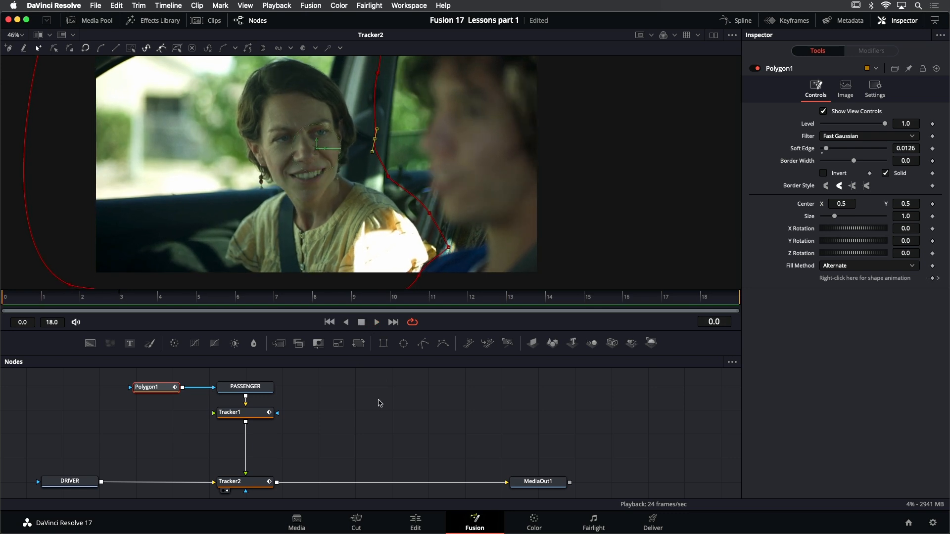
# Deselect Polygon1 to hide its outline, and play the composite while inspecting the seam between passenger and driver up close
pyautogui.scroll(-2, 439, 176)
pyautogui.moveTo(439, 176); pyautogui.dragTo(431, 181)
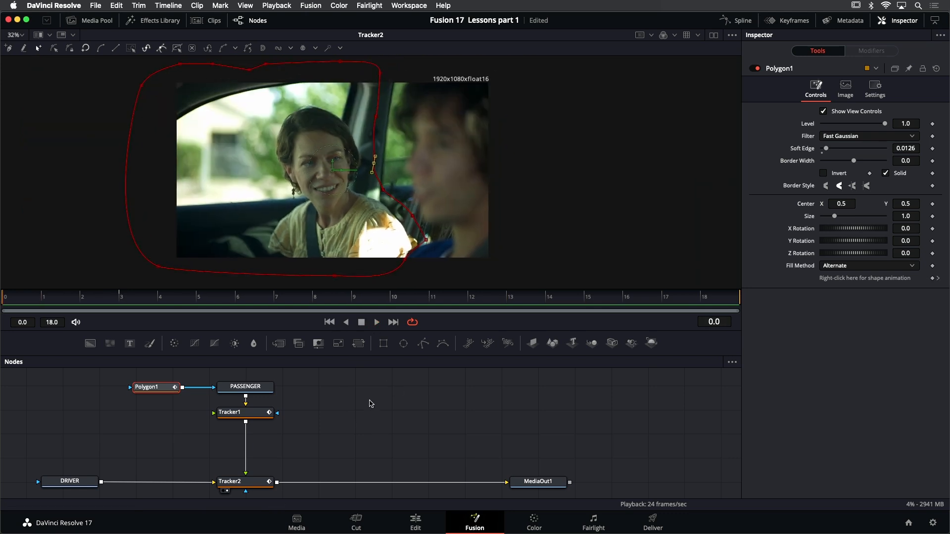
pyautogui.click(372, 402)
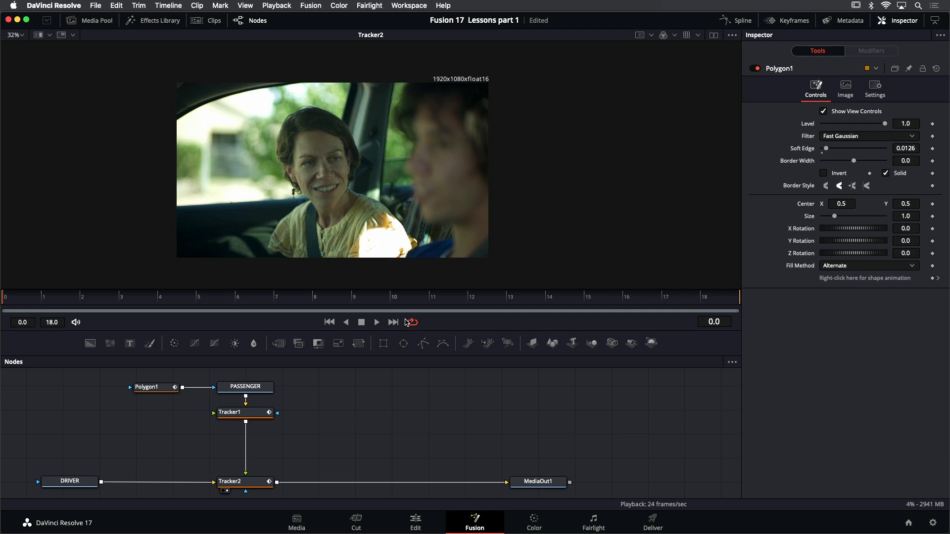
pyautogui.click(379, 323)
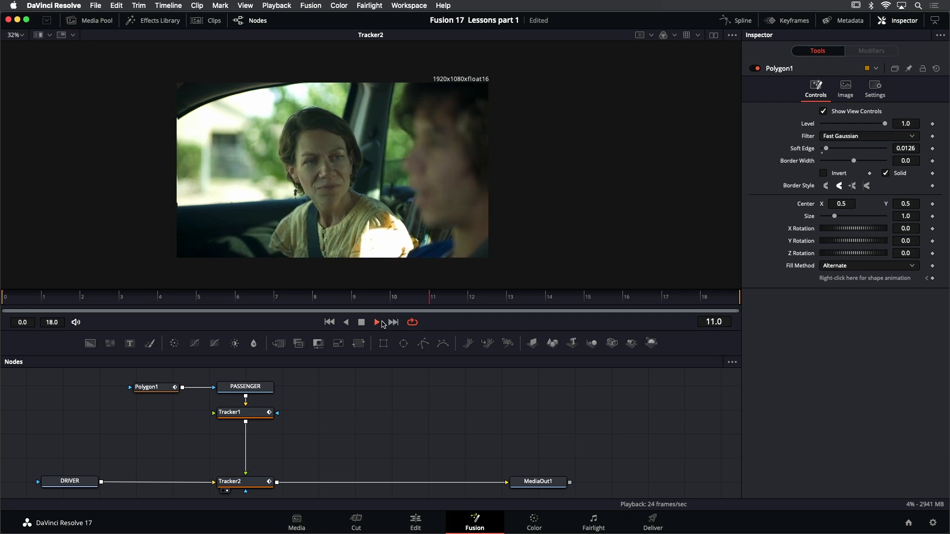
pyautogui.scroll(2, 399, 253)
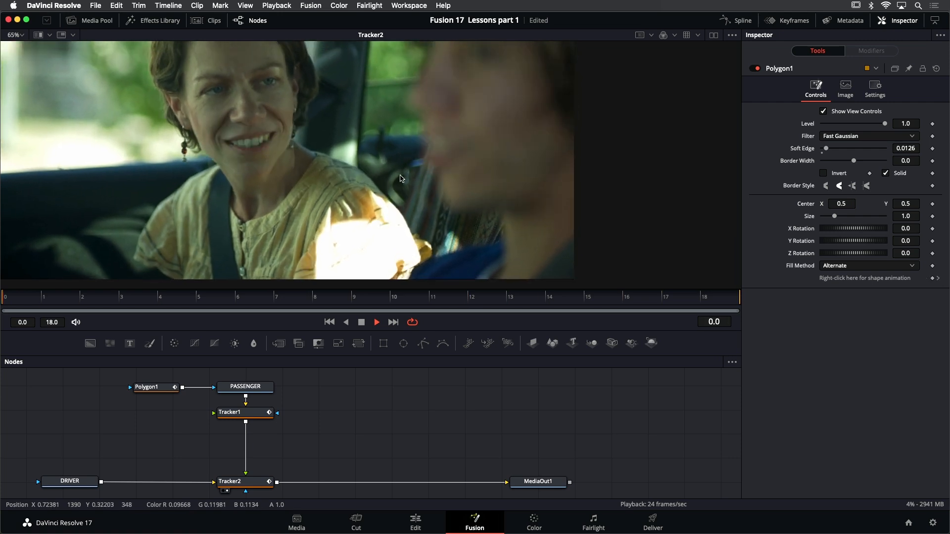
pyautogui.press('space')
pyautogui.scroll(-1, 412, 228)
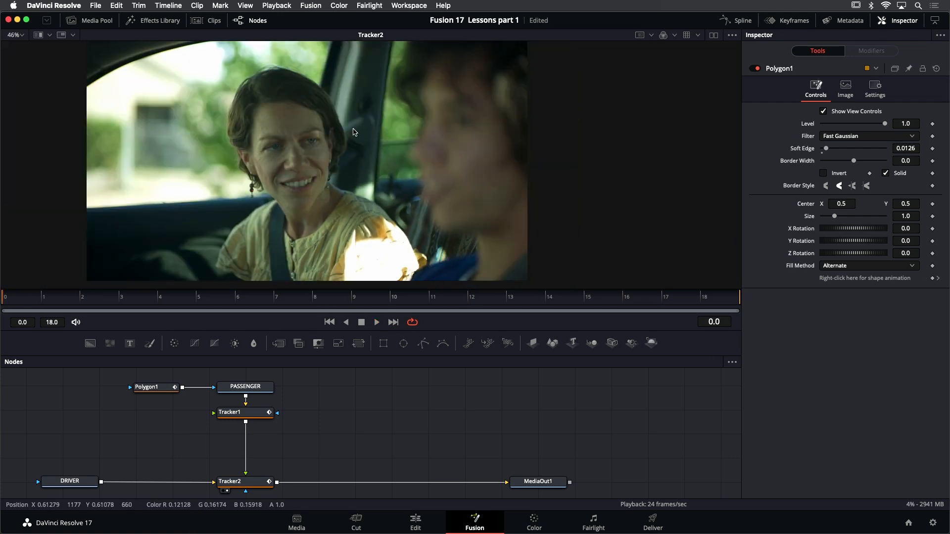
# Refine Polygon1's mask points beside the passenger's sleeve and the door pillar on the first frame, and save the project
pyautogui.scroll(1, 399, 221)
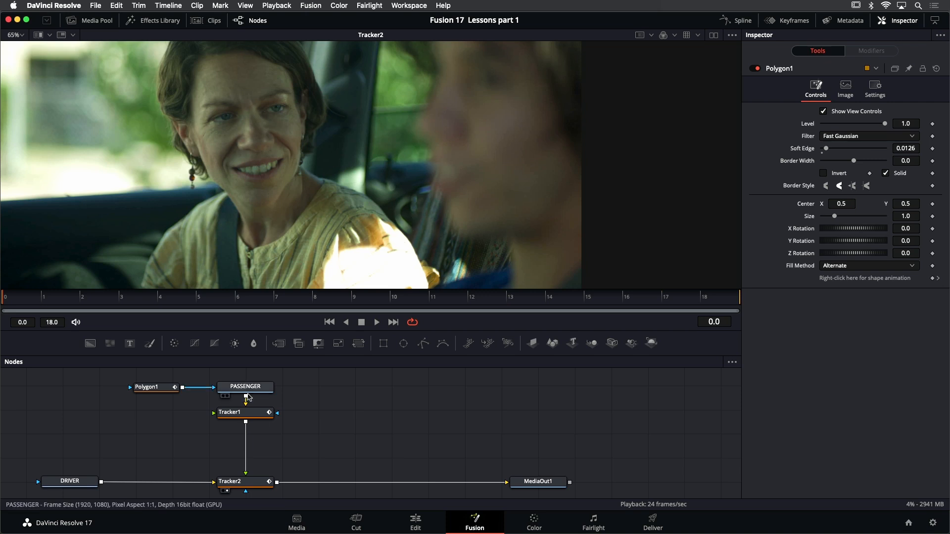
pyautogui.click(153, 387)
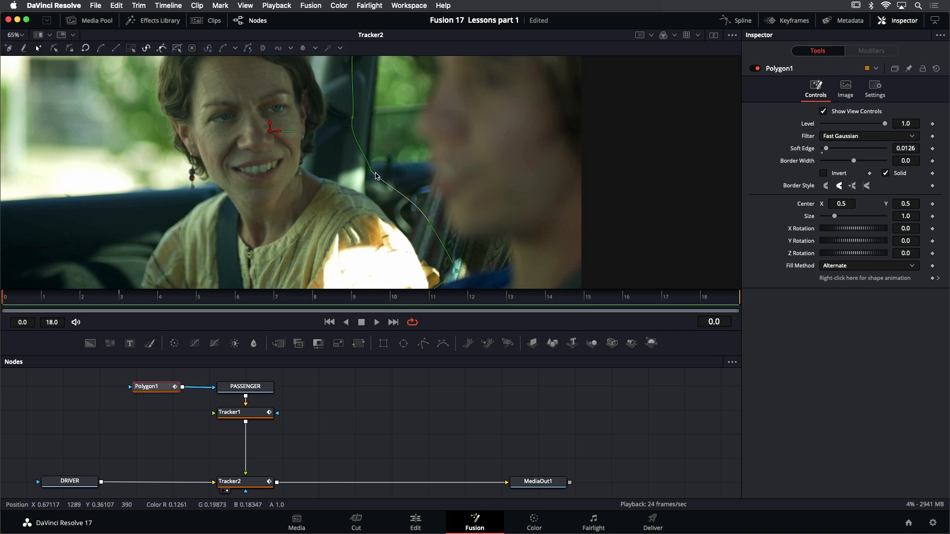
pyautogui.click(429, 222)
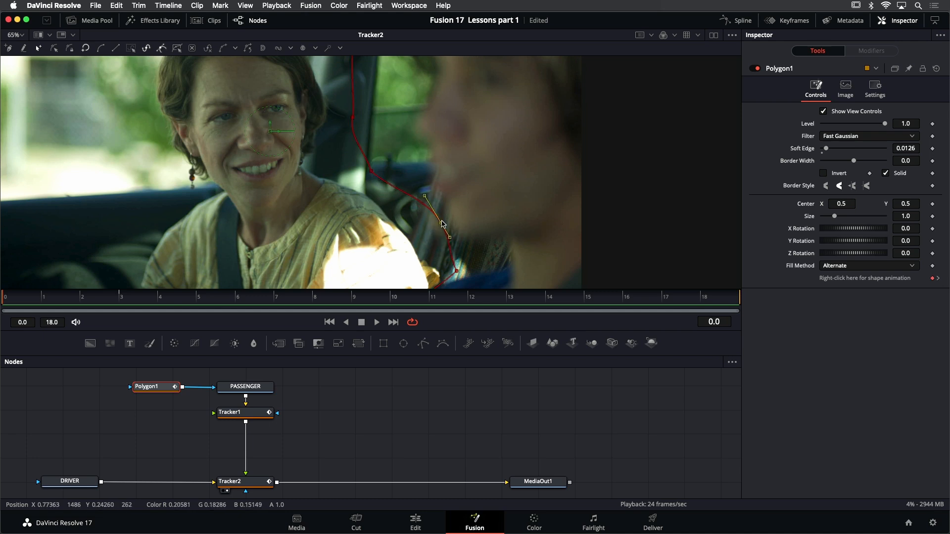
pyautogui.moveTo(456, 272)
pyautogui.mouseDown()
pyautogui.moveTo(471, 258)
pyautogui.moveTo(446, 271)
pyautogui.moveTo(464, 268)
pyautogui.mouseUp()
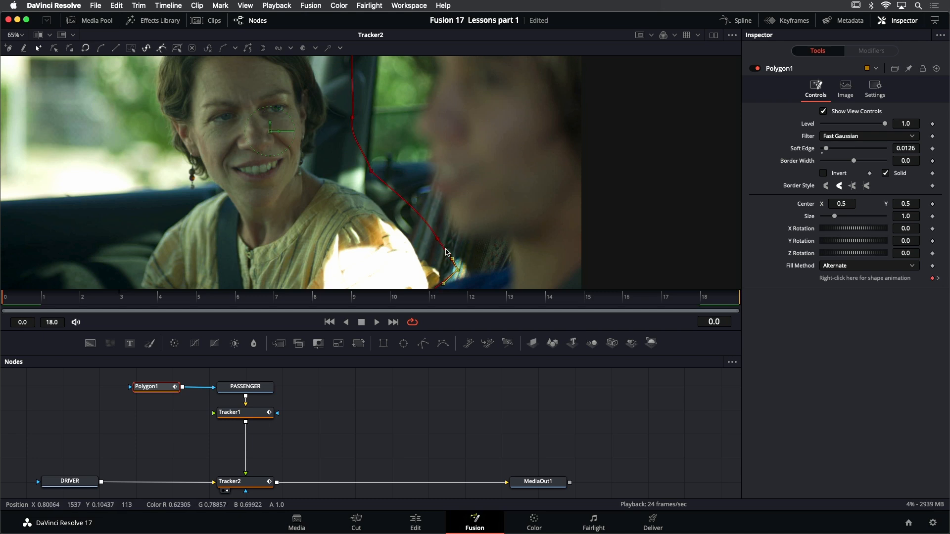
pyautogui.moveTo(371, 171); pyautogui.dragTo(384, 152)
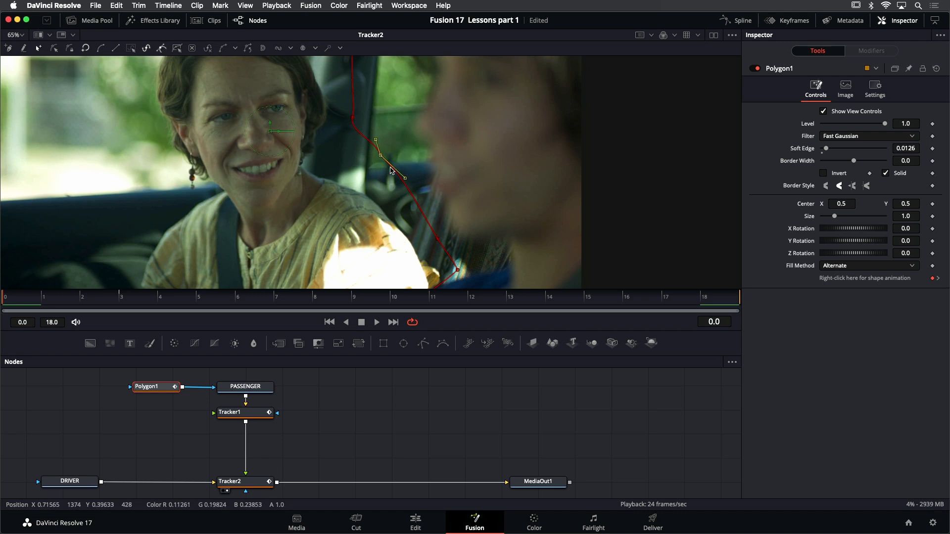
pyautogui.moveTo(381, 157); pyautogui.dragTo(364, 172)
pyautogui.scroll(2, 373, 120)
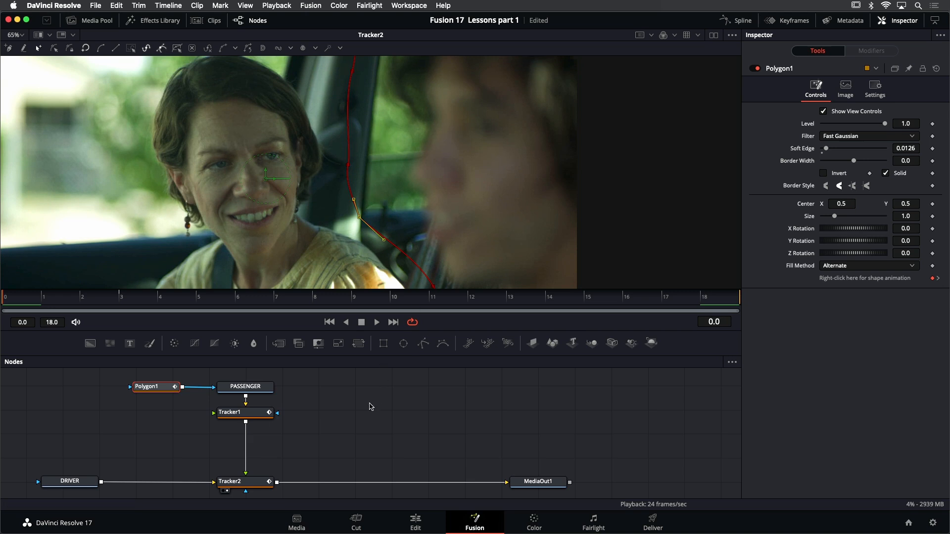
pyautogui.press('super+s')
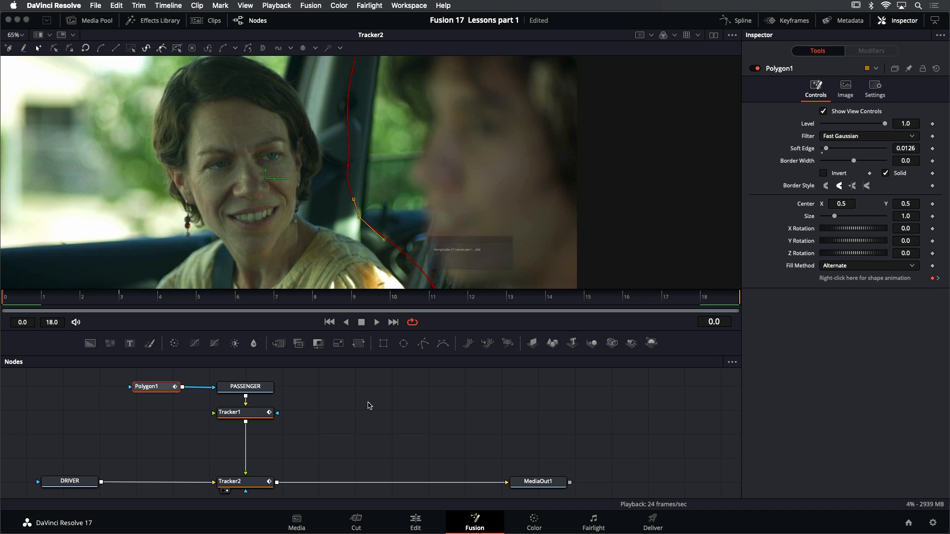
# Insert a Transform (Xf) node between Tracker1 and Tracker2
pyautogui.moveTo(326, 399); pyautogui.dragTo(335, 401)
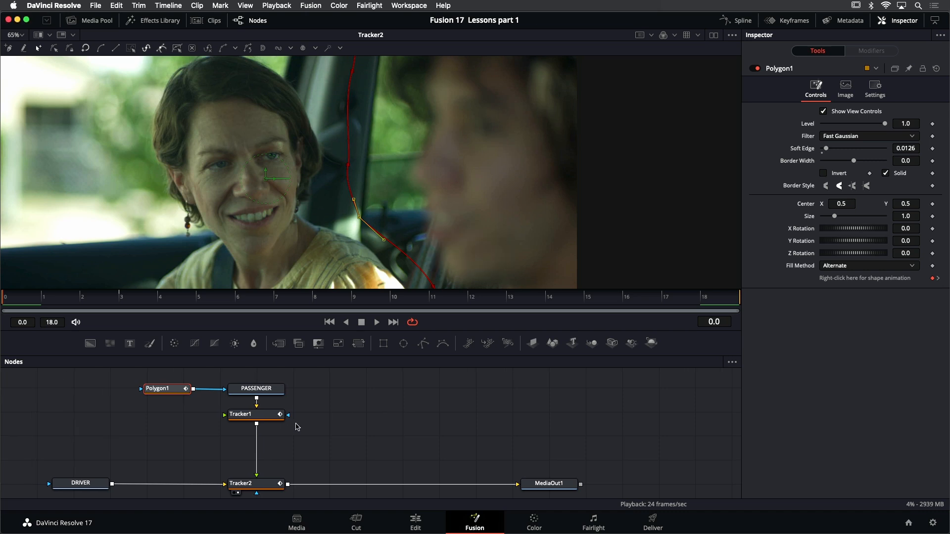
pyautogui.click(268, 419)
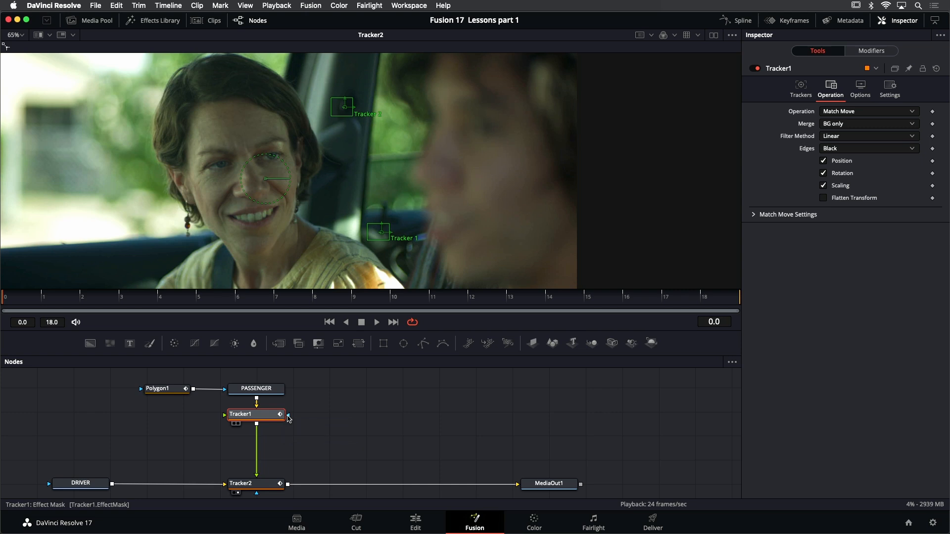
pyautogui.hotkey('shift', 'space')
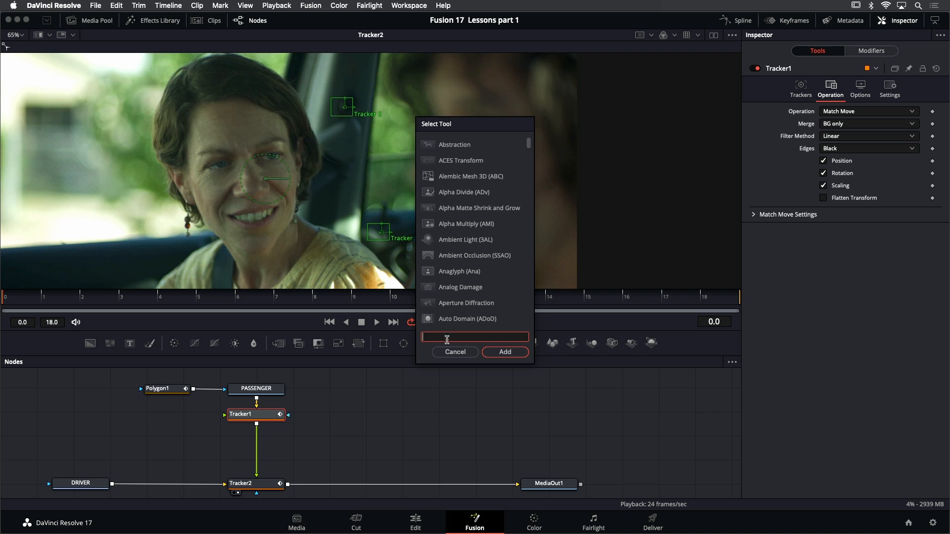
pyautogui.write('trans')
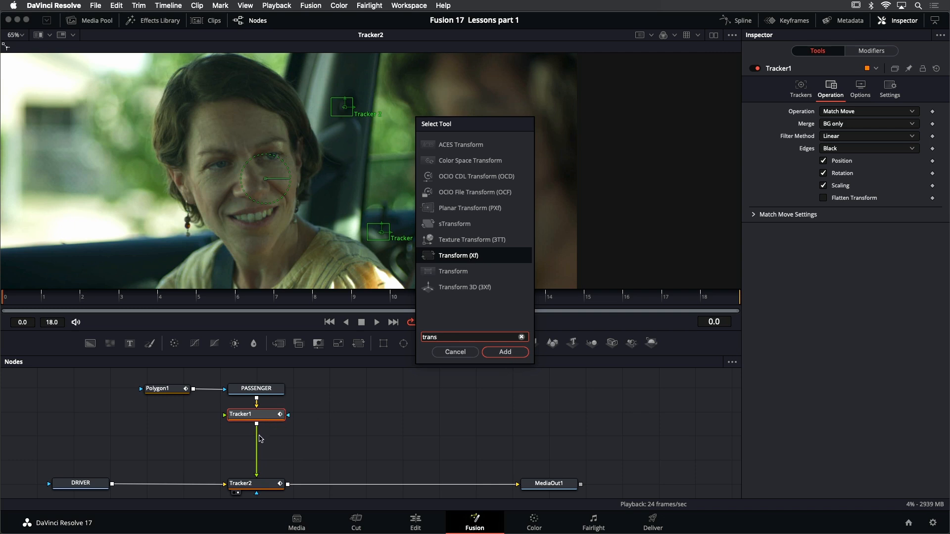
pyautogui.click(505, 352)
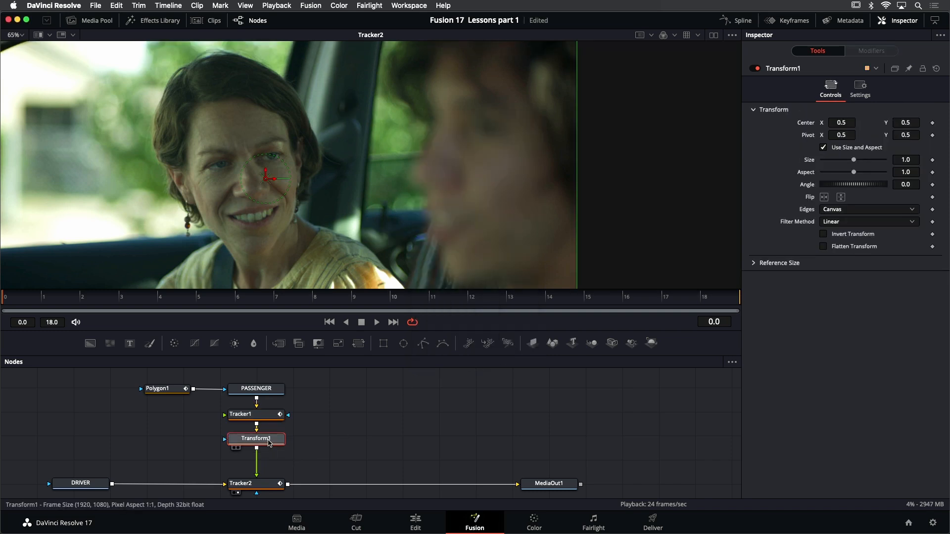
pyautogui.moveTo(270, 444)
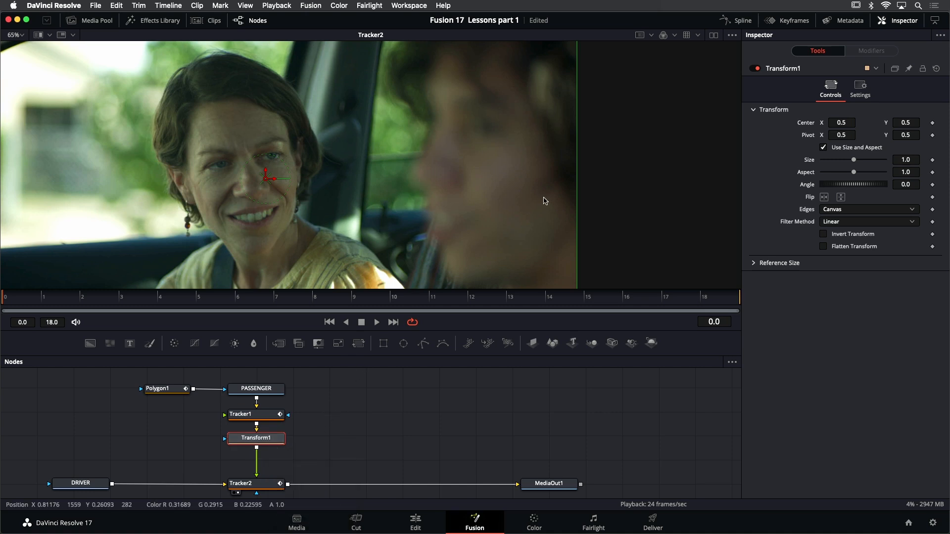
# Fit the composite image to the viewer and turn on the A/B split wipe
pyautogui.moveTo(465, 219); pyautogui.dragTo(549, 216)
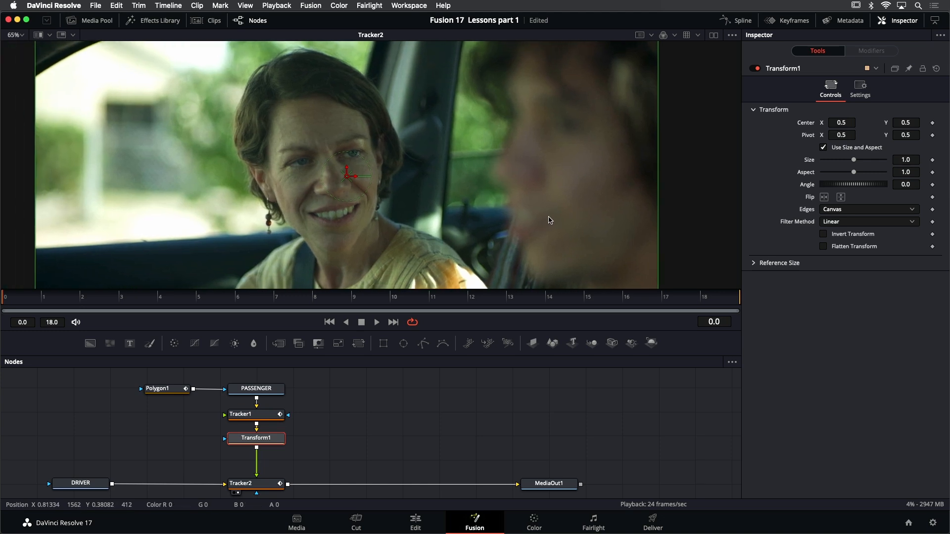
pyautogui.press('super+f')
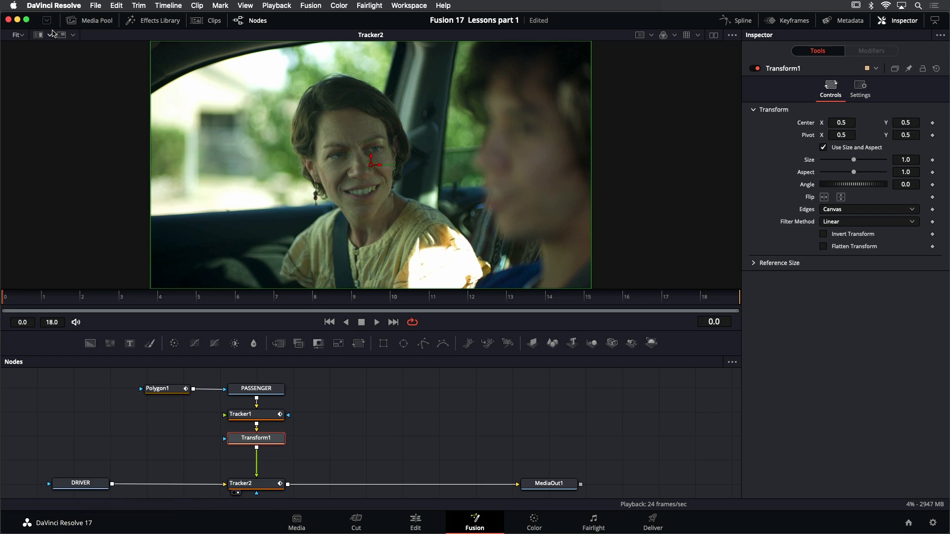
pyautogui.click(37, 36)
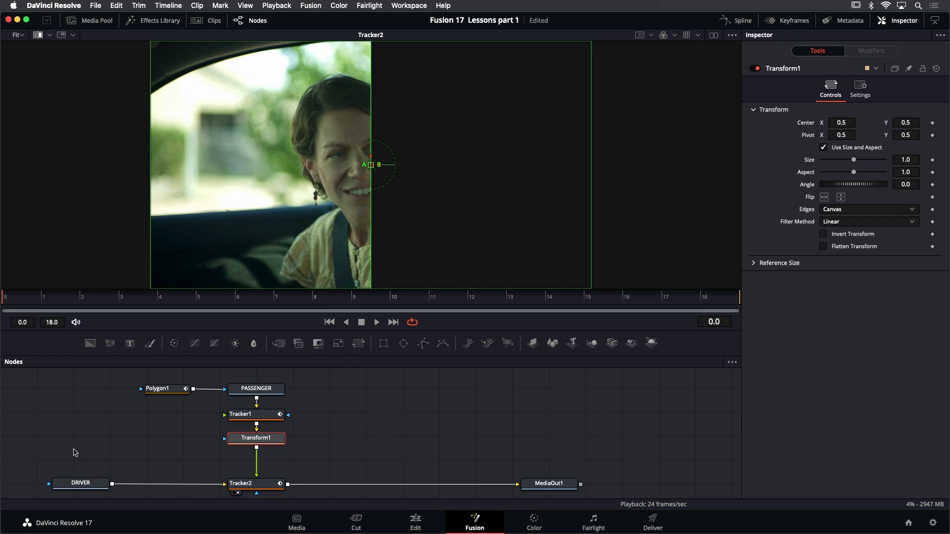
# Load DRIVER and Transform1 into the two sides of the split wipe and shift the divider toward the side window
pyautogui.click(82, 484)
pyautogui.press('1')
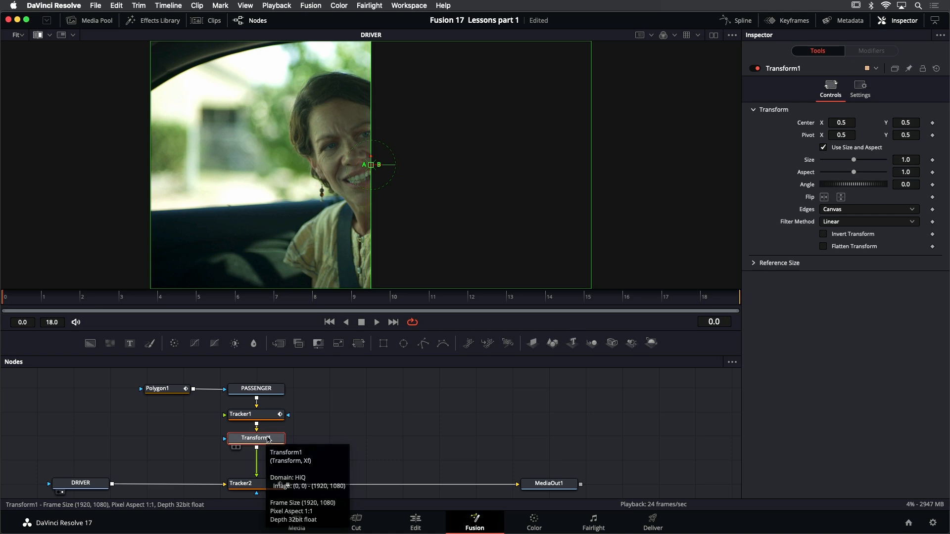
pyautogui.moveTo(268, 439); pyautogui.dragTo(473, 145)
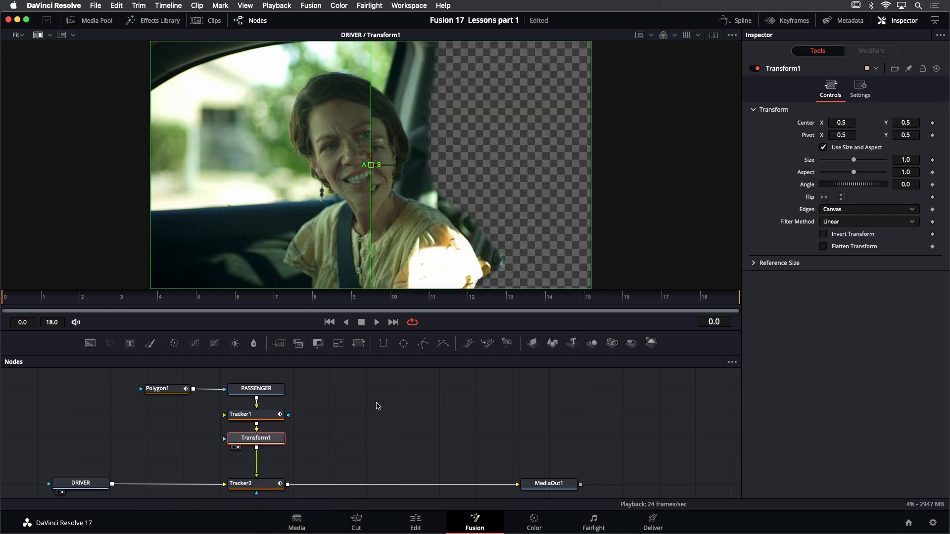
pyautogui.click(378, 406)
pyautogui.moveTo(371, 165); pyautogui.dragTo(256, 171)
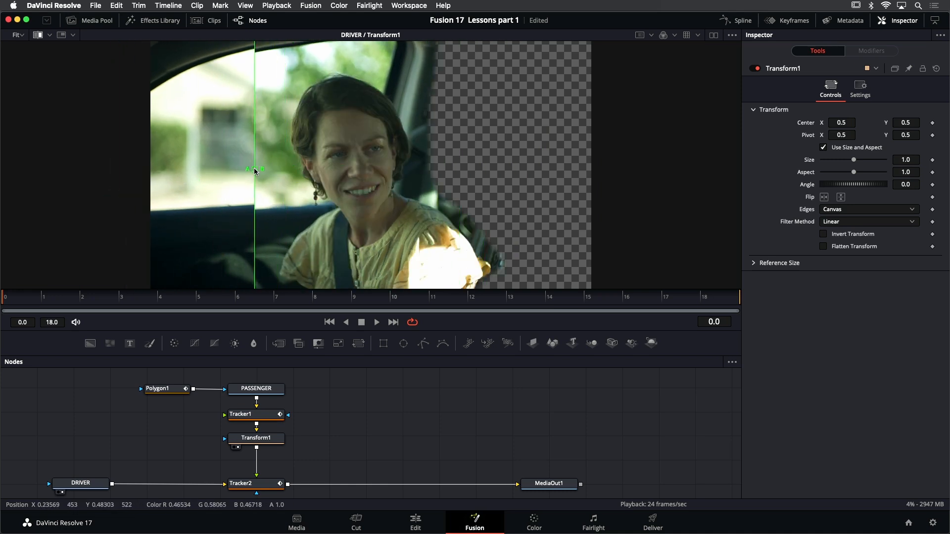
# Raise Transform1's Center Y to about 0.51996 and sweep the wipe divider to check alignment with the driver clip
pyautogui.click(265, 439)
pyautogui.moveTo(370, 159); pyautogui.dragTo(371, 154)
pyautogui.moveTo(256, 170); pyautogui.dragTo(443, 153)
pyautogui.moveTo(327, 156); pyautogui.dragTo(175, 160)
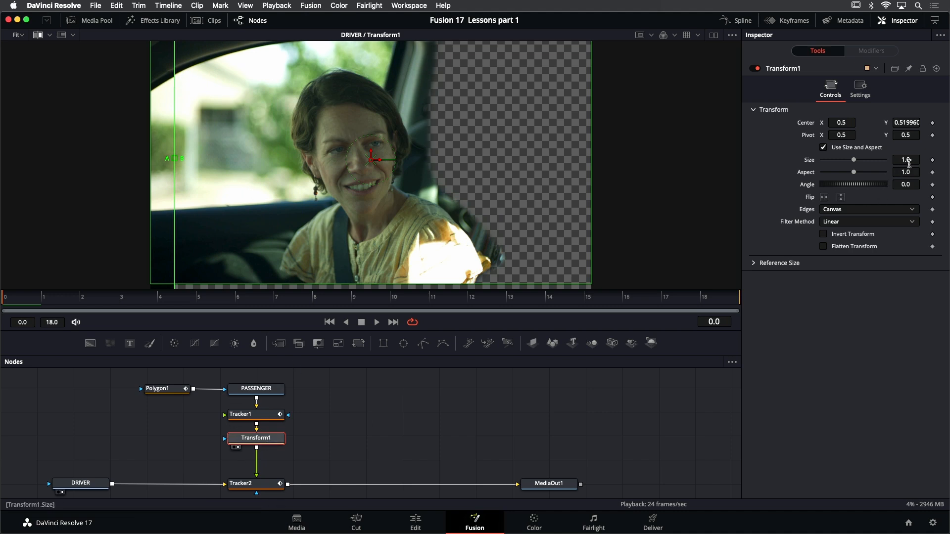
# Set Transform1's Size to 0.993, recheck the match across the wipe divider, and turn off the split wipe
pyautogui.moveTo(906, 160); pyautogui.dragTo(903, 159)
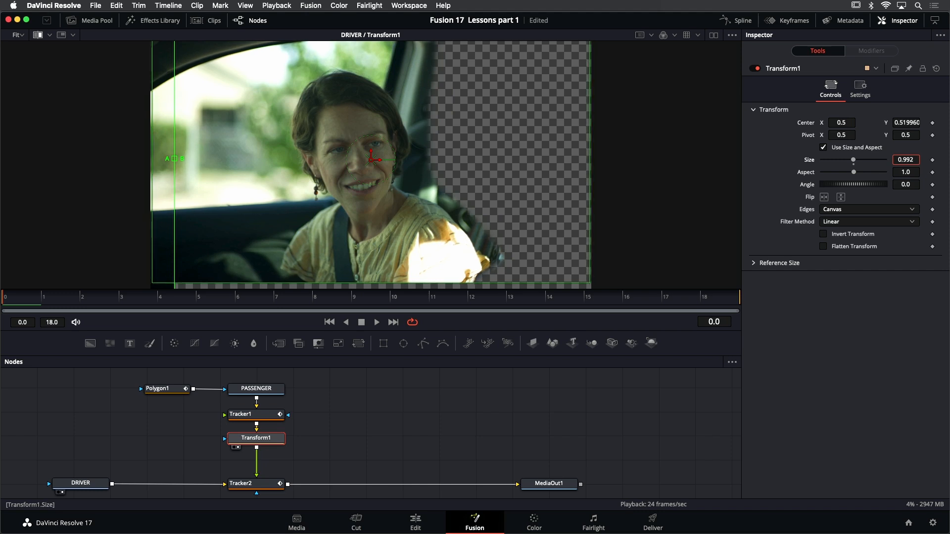
pyautogui.moveTo(903, 160); pyautogui.dragTo(904, 160)
pyautogui.moveTo(854, 162)
pyautogui.mouseDown()
pyautogui.moveTo(844, 162)
pyautogui.moveTo(859, 163)
pyautogui.mouseUp()
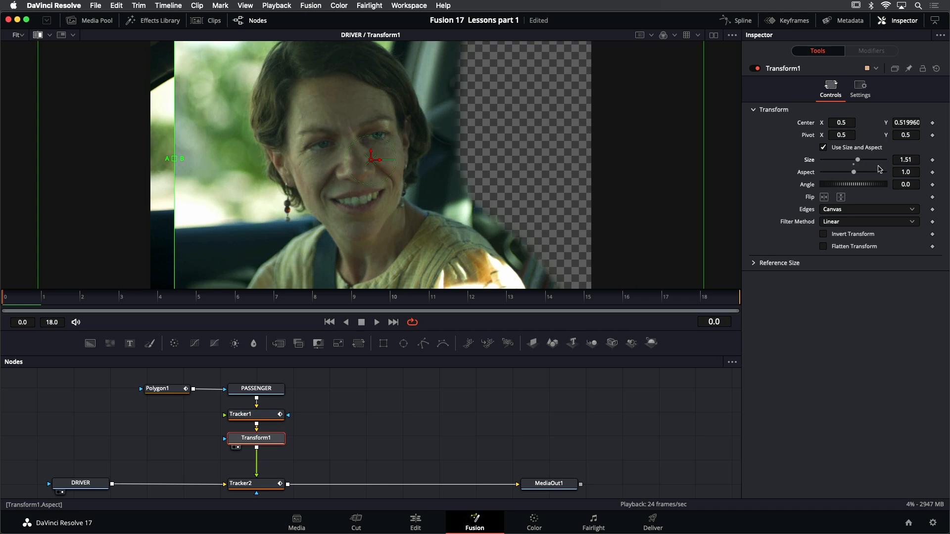
pyautogui.moveTo(913, 158); pyautogui.dragTo(651, 159)
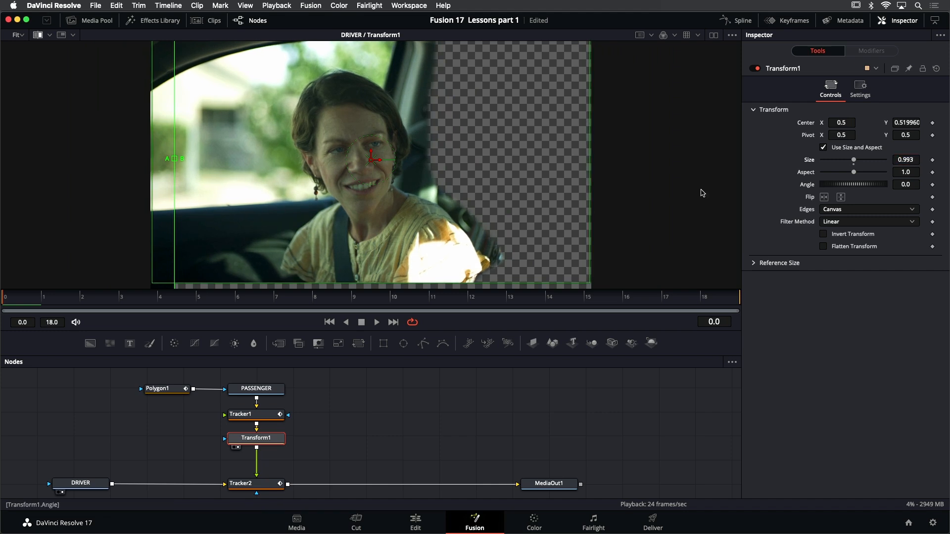
pyautogui.moveTo(174, 161); pyautogui.dragTo(379, 130)
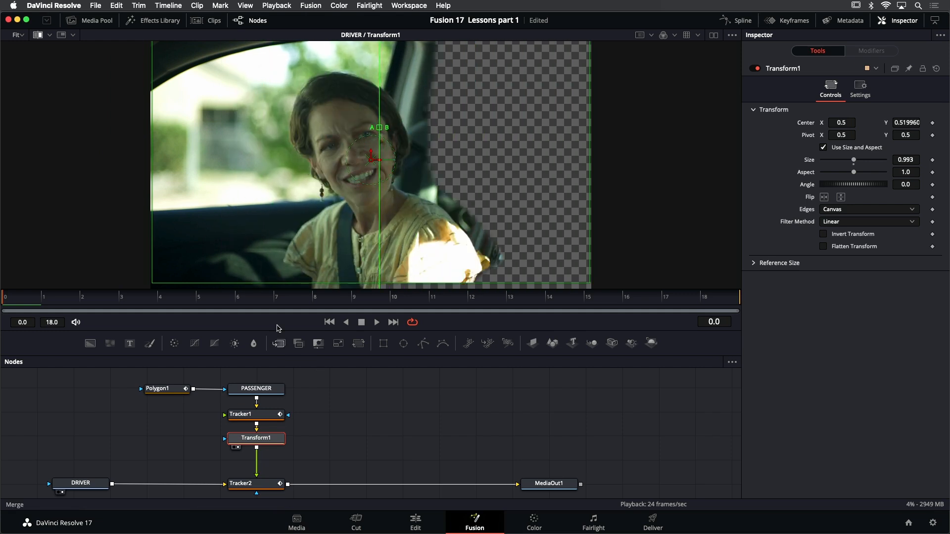
pyautogui.click(40, 36)
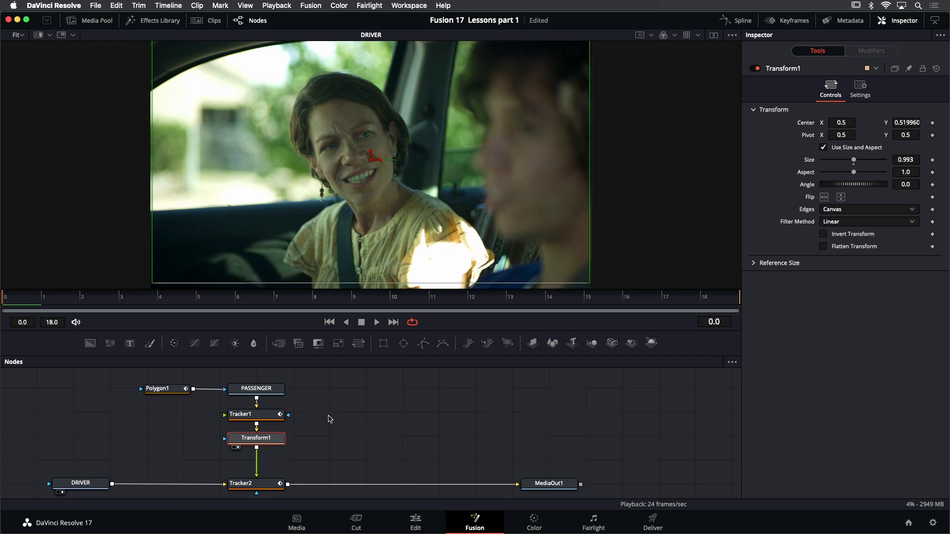
# View Tracker2's composite fitted to the viewer, play it back, and stop playback
pyautogui.scroll(-2, 360, 275)
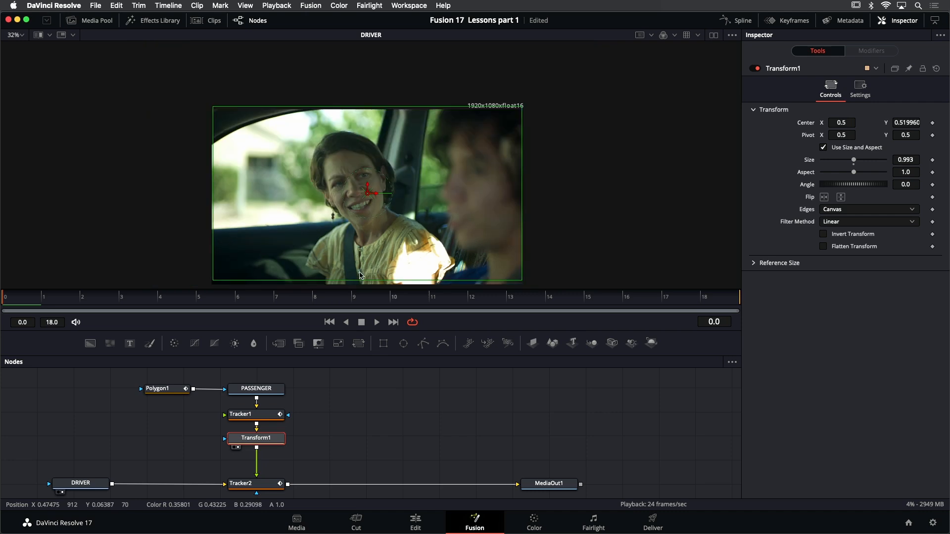
pyautogui.click(261, 489)
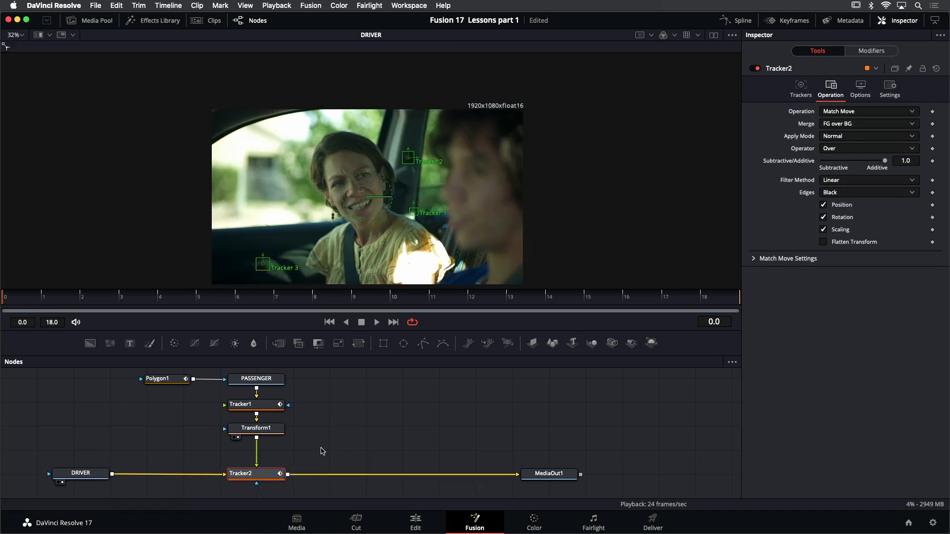
pyautogui.press('1')
pyautogui.click(377, 429)
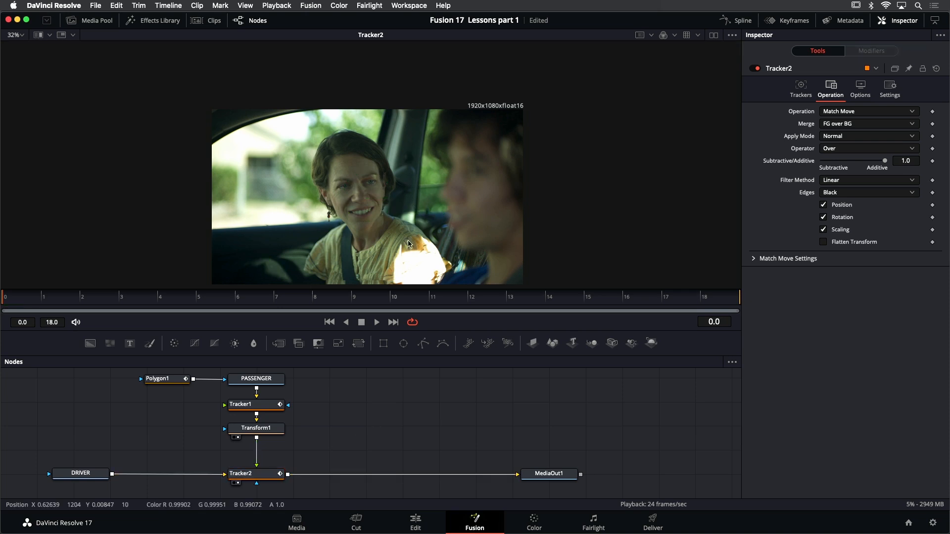
pyautogui.hotkey('ctrl', 'f')
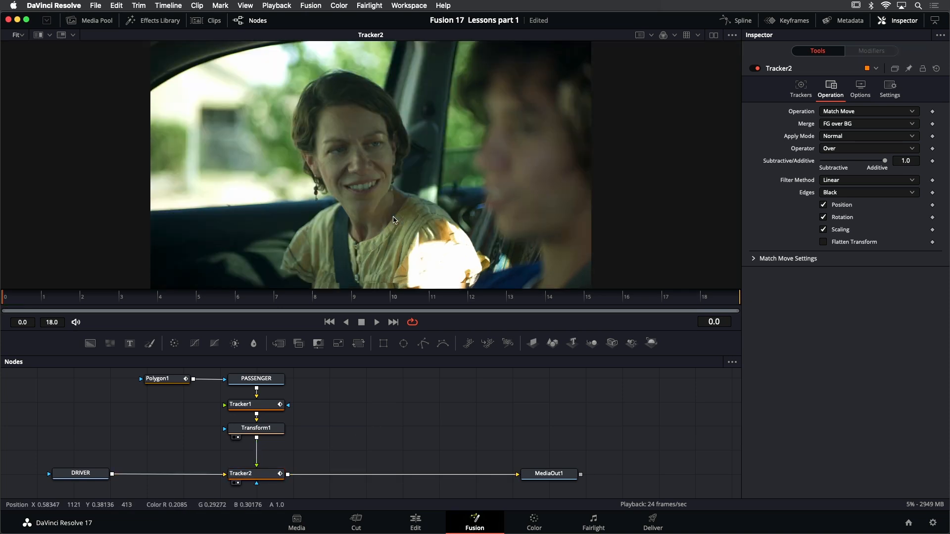
pyautogui.click(378, 322)
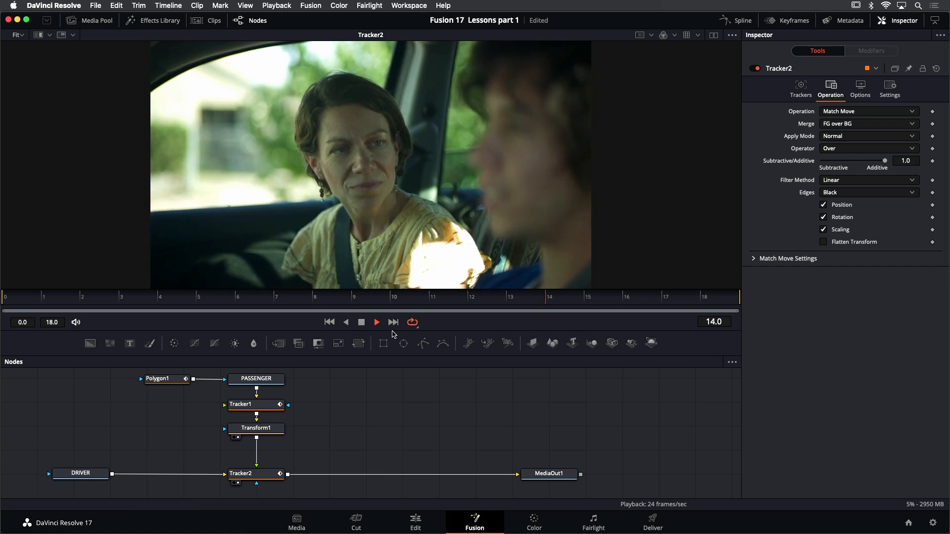
pyautogui.click(362, 323)
pyautogui.click(362, 324)
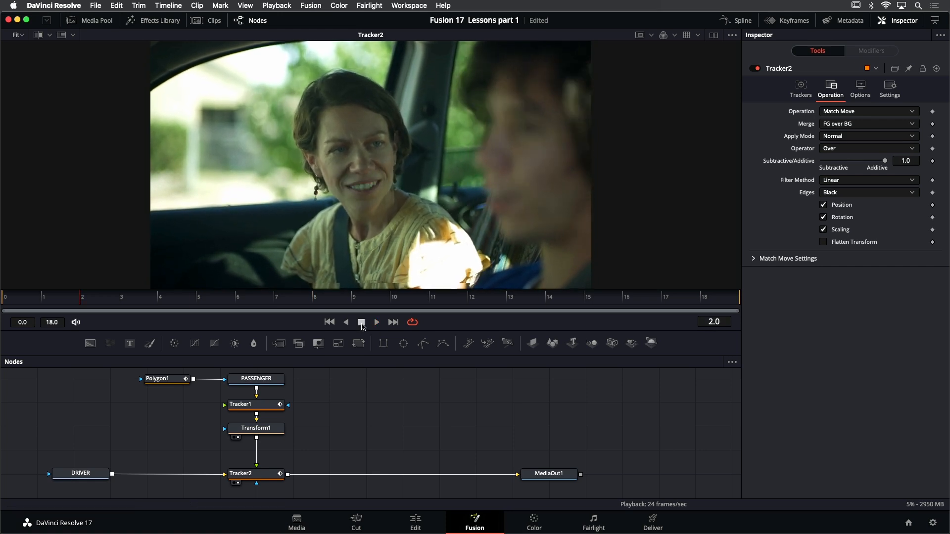
# Move Polygon1's mask point beside the passenger's sleeve slightly inward at frame 2
pyautogui.scroll(5, 481, 241)
pyautogui.click(163, 379)
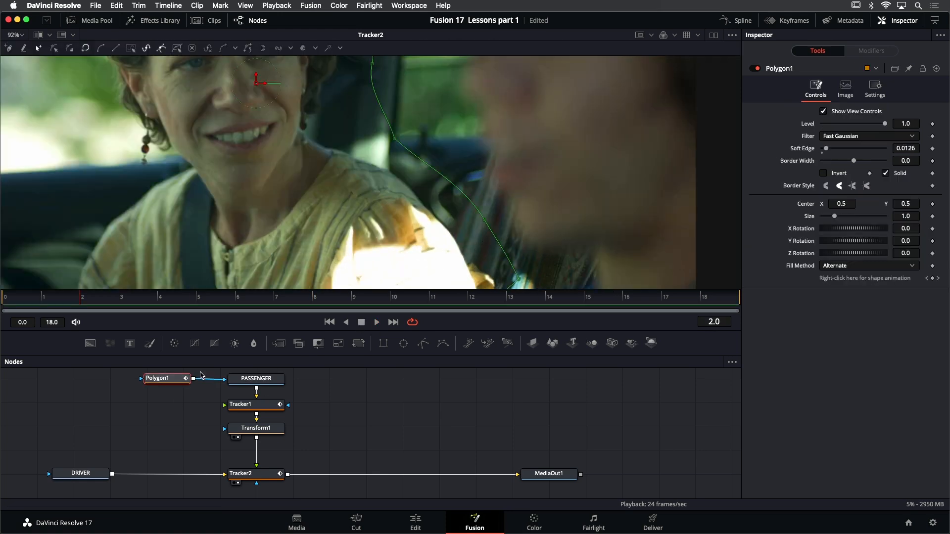
pyautogui.moveTo(484, 223); pyautogui.dragTo(479, 223)
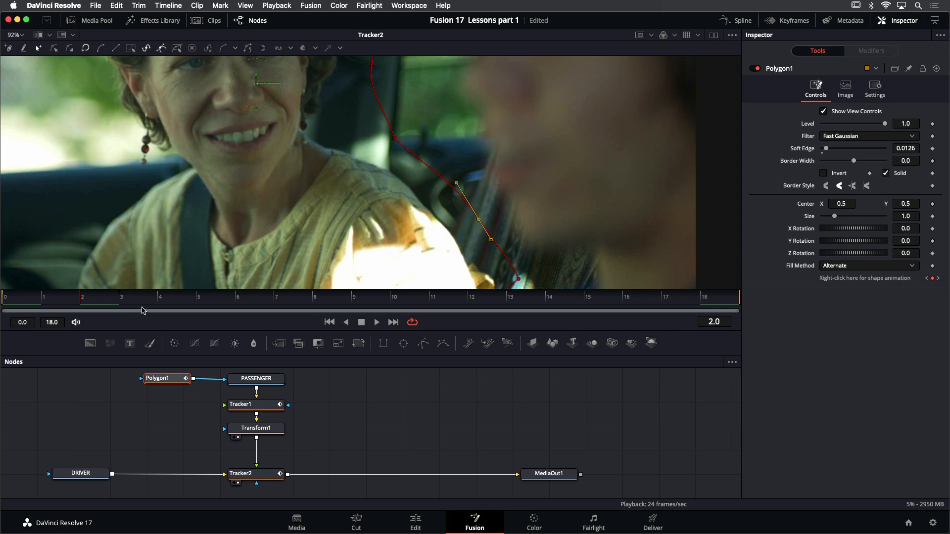
# Compare Polygon1's shape keyframes at frames 2 and 3, pull the sleeve-side mask point inward at frame 3, and deselect the polygon
pyautogui.press('Right')
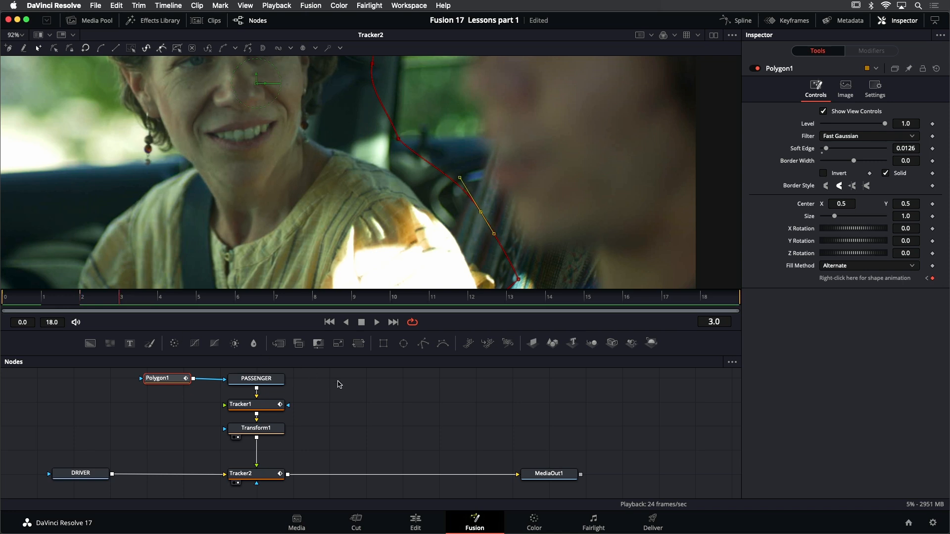
pyautogui.press('Left')
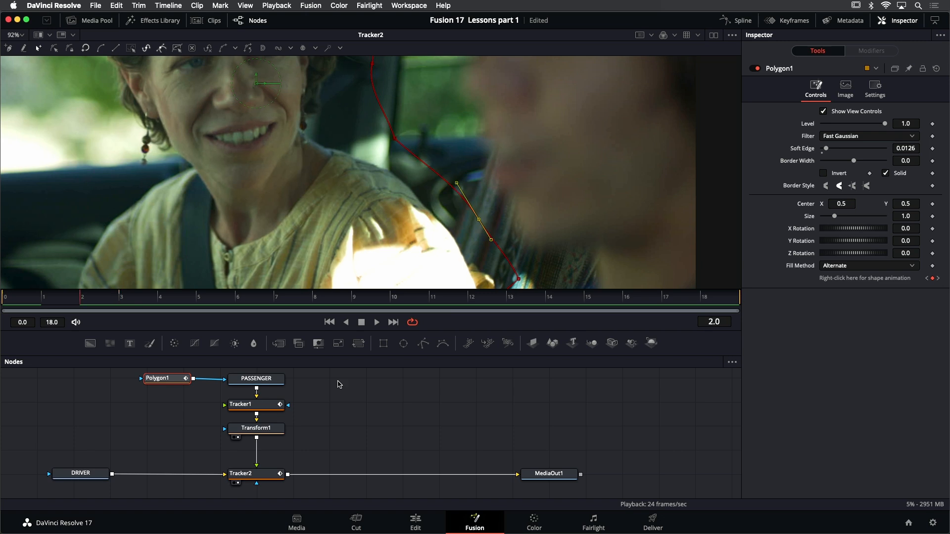
pyautogui.click(933, 279)
pyautogui.click(939, 278)
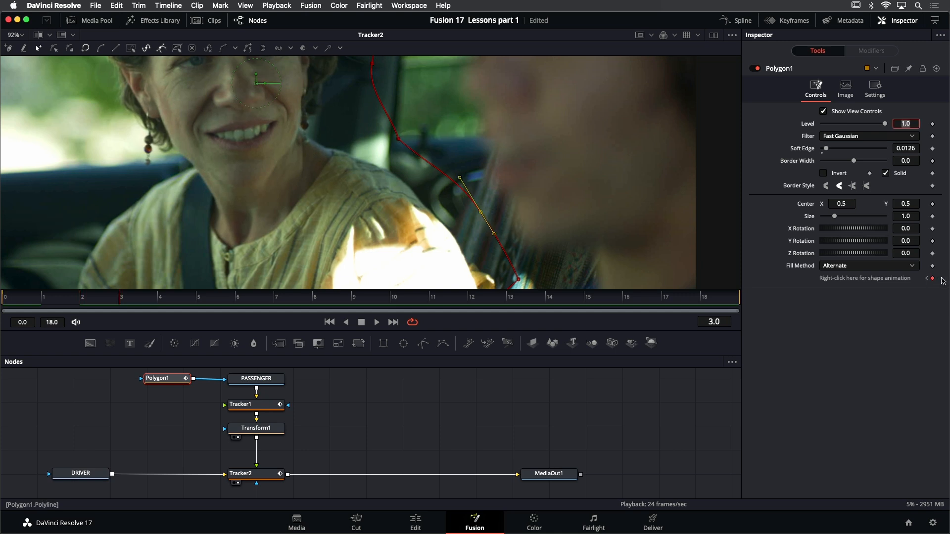
pyautogui.moveTo(482, 214); pyautogui.dragTo(465, 218)
pyautogui.click(410, 383)
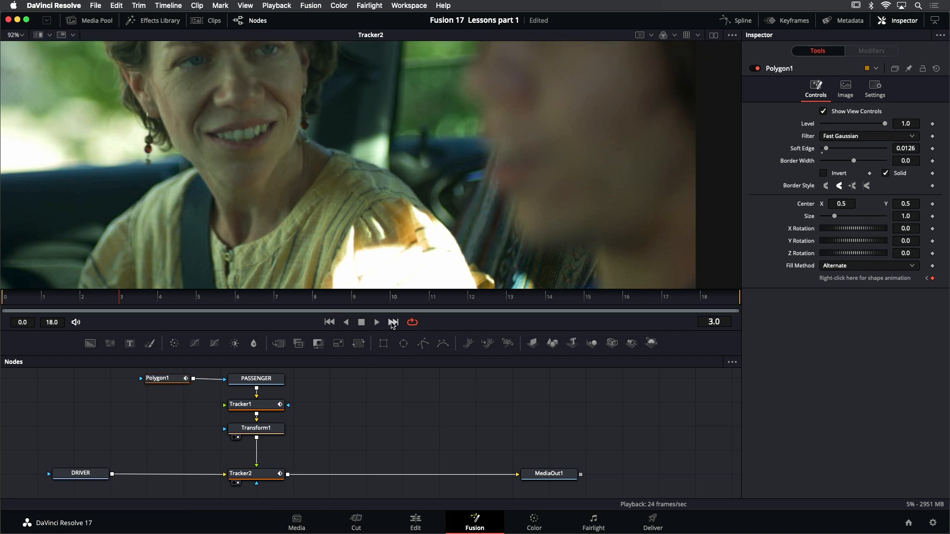
# Play the composite and inspect the seam beside the passenger's sleeve at full-frame and close-up views
pyautogui.click(377, 322)
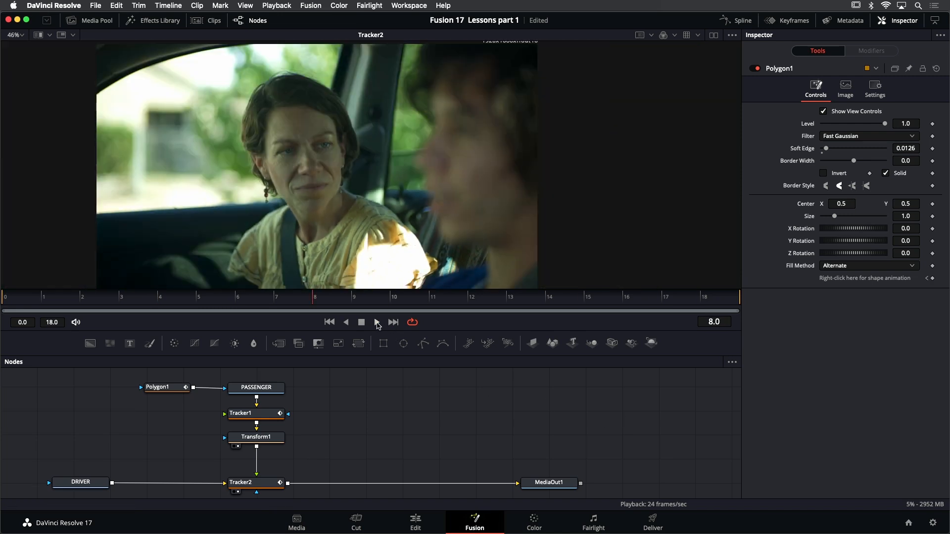
pyautogui.click(377, 322)
pyautogui.scroll(-2, 465, 219)
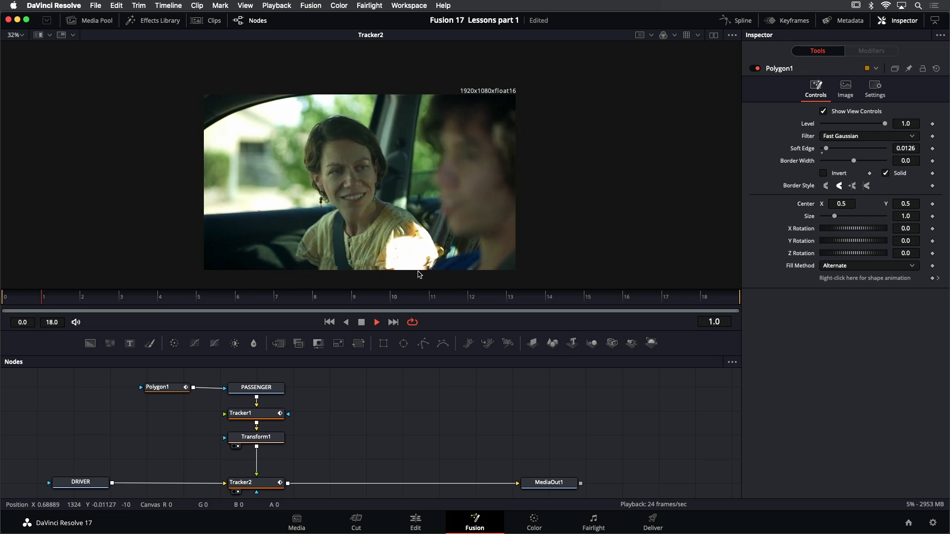
pyautogui.scroll(4, 388, 279)
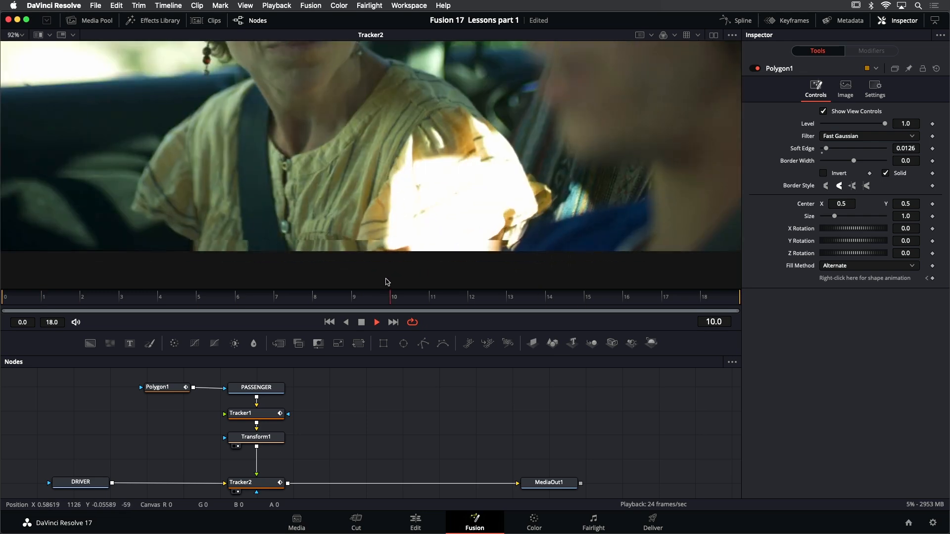
pyautogui.scroll(1, 385, 278)
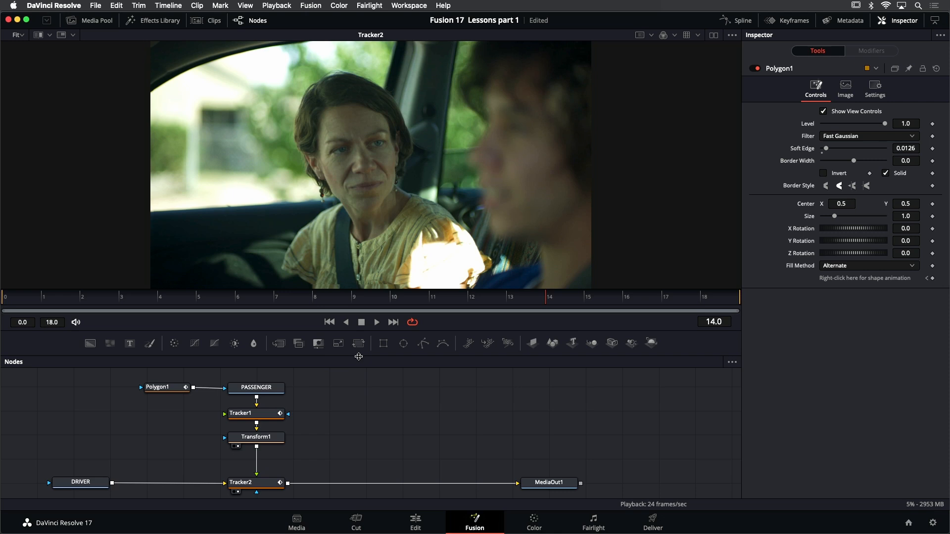
# Insert a Transform node between Tracker2 and MediaOut1, view it, and set its Size to 1.056
pyautogui.moveTo(362, 347); pyautogui.dragTo(333, 484)
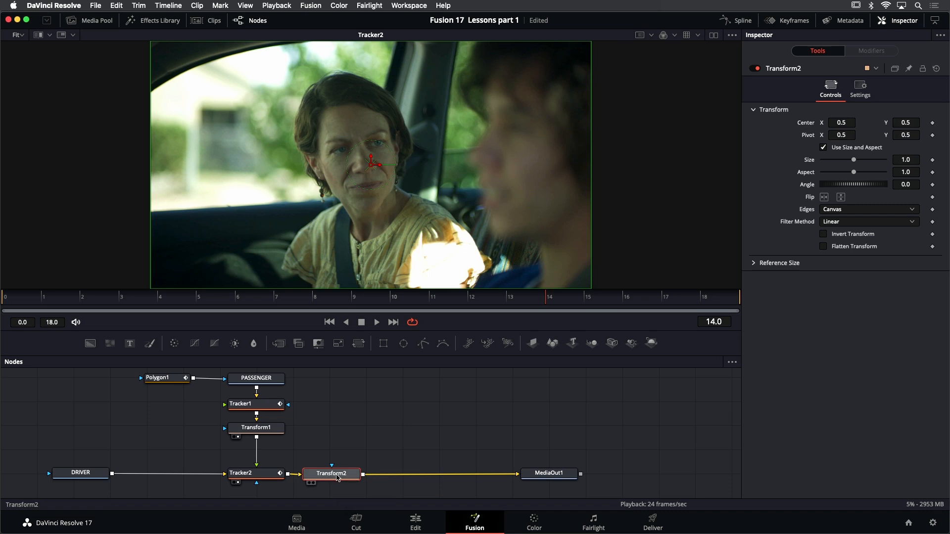
pyautogui.moveTo(336, 478); pyautogui.dragTo(433, 113)
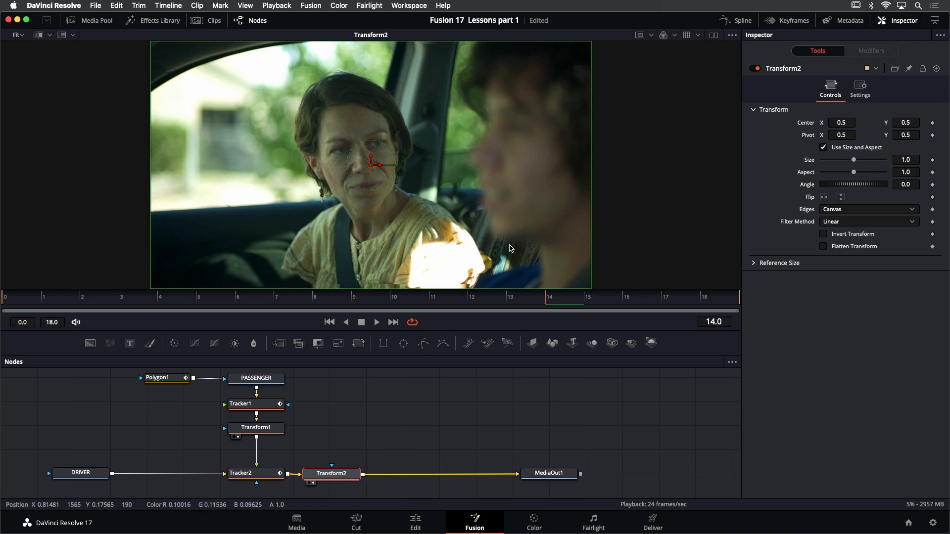
pyautogui.moveTo(439, 245); pyautogui.dragTo(448, 221)
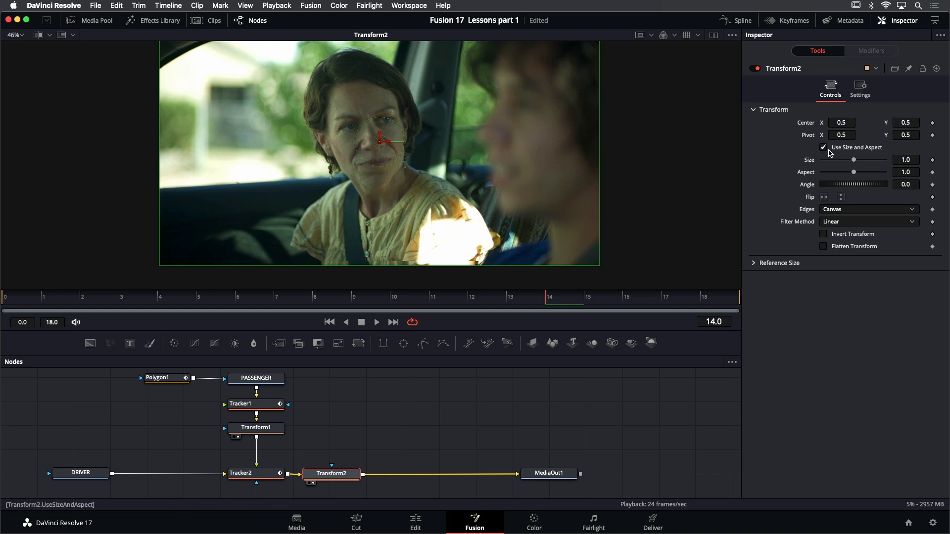
pyautogui.moveTo(903, 157); pyautogui.dragTo(919, 157)
pyautogui.moveTo(528, 158); pyautogui.dragTo(528, 176)
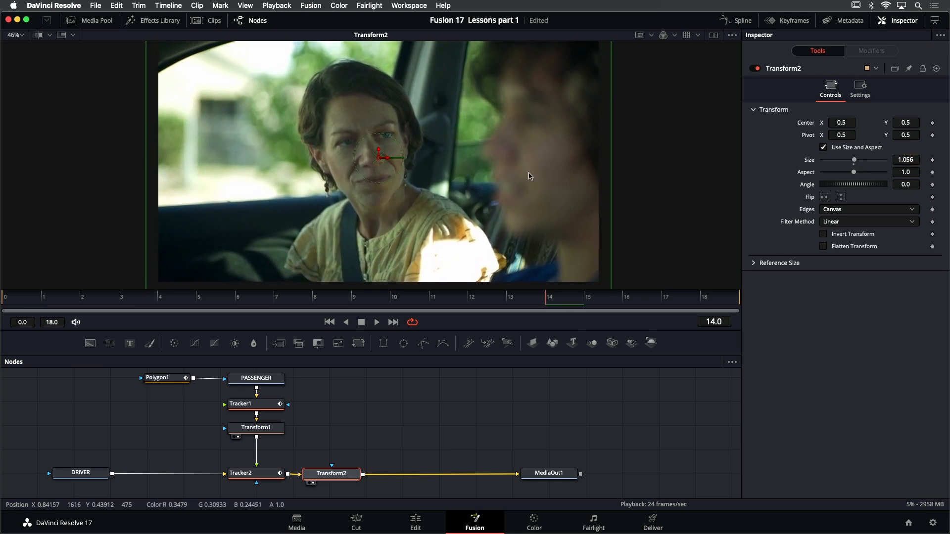
pyautogui.press('super+f')
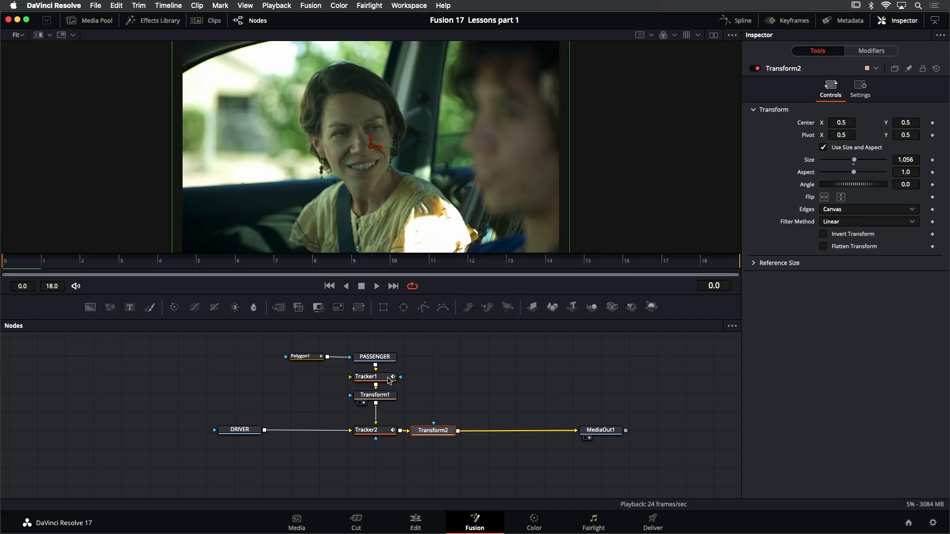
# Review the node chain by viewing Tracker1, DRIVER, and Tracker2, and inspecting the settings of Transform1 and Transform2
pyautogui.click(389, 380)
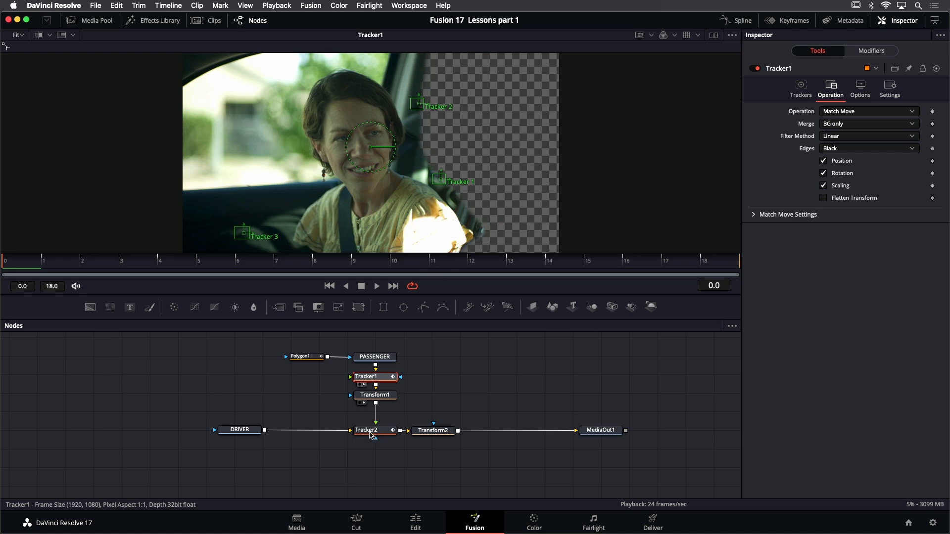
pyautogui.click(240, 429)
pyautogui.press('1')
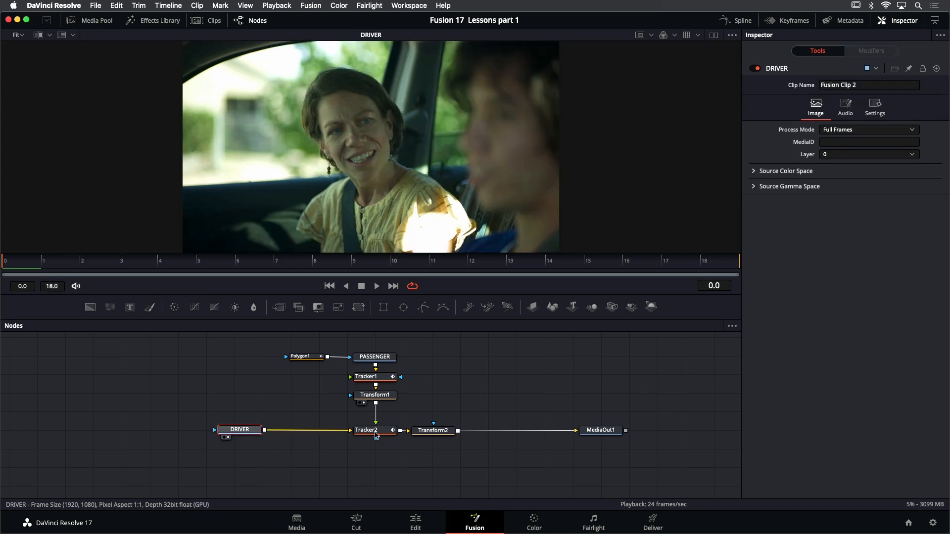
pyautogui.click(376, 432)
pyautogui.press('1')
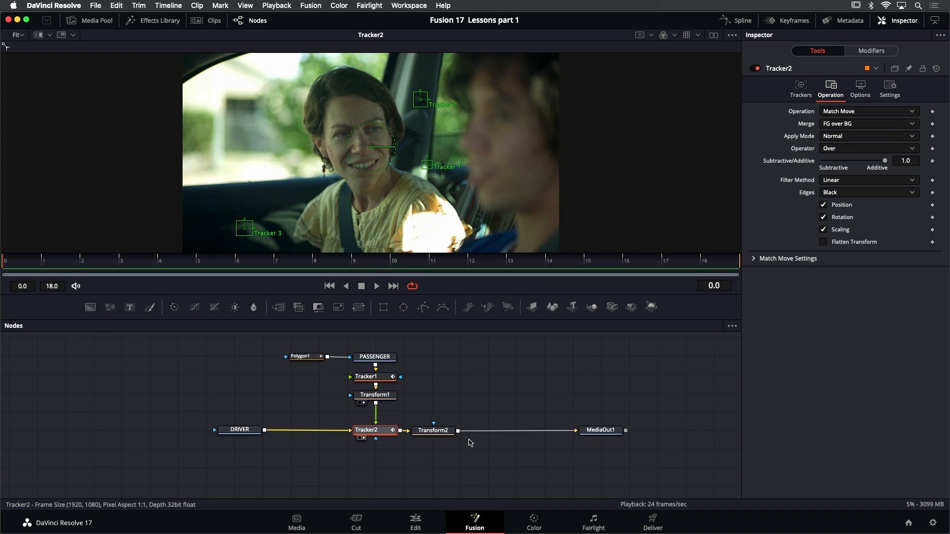
pyautogui.click(390, 395)
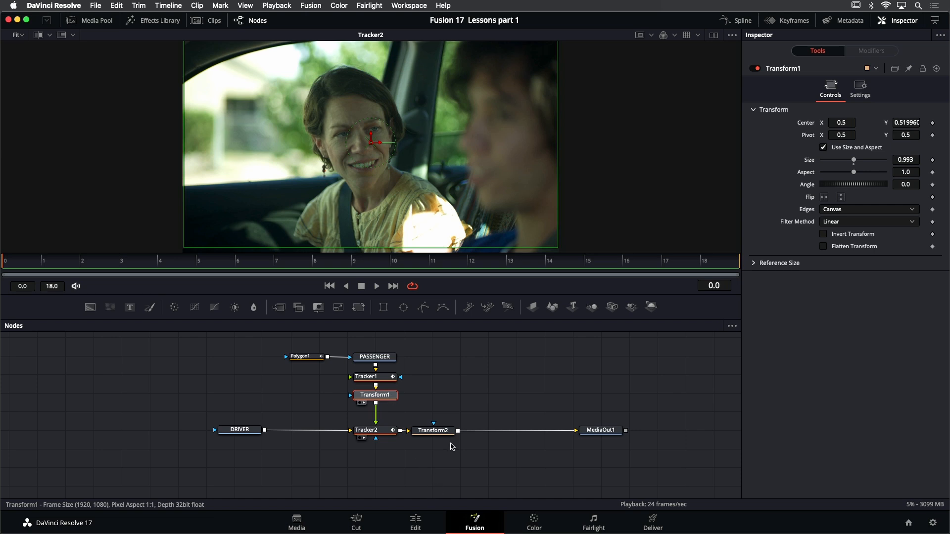
pyautogui.click(434, 431)
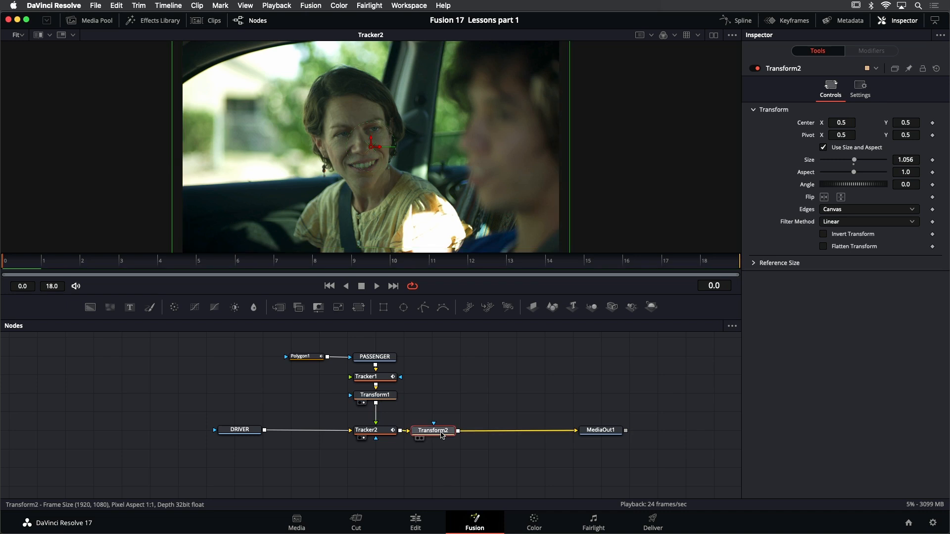
# Display the Transform2 node's output in the viewer
pyautogui.press('1')
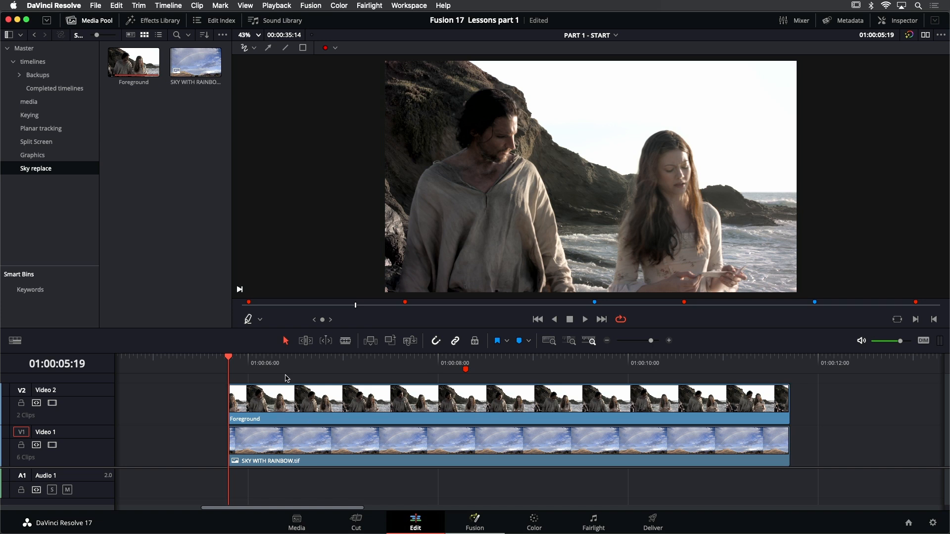
# Mark in and out points on the timeline around the Foreground and sky clips, and play the marked range
pyautogui.press('i')
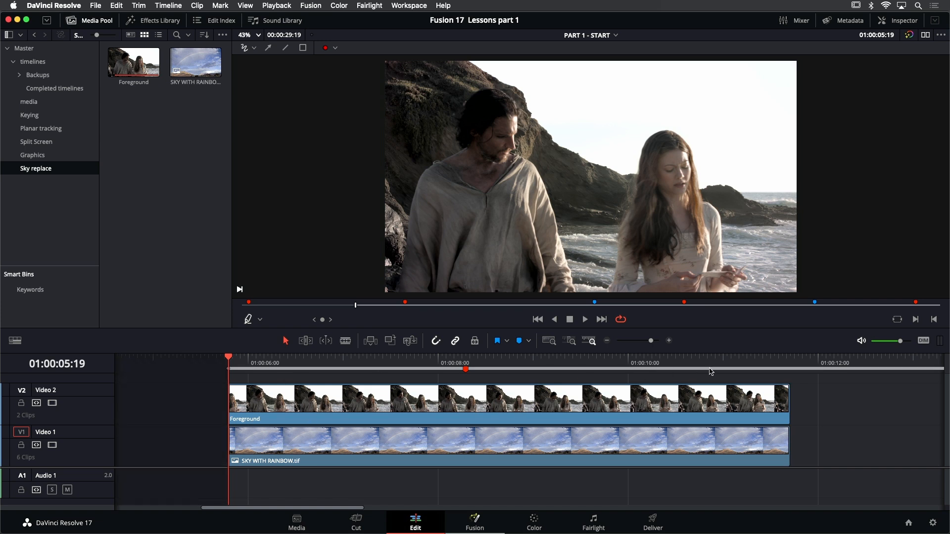
pyautogui.click(792, 358)
pyautogui.press('Left')
pyautogui.press('o')
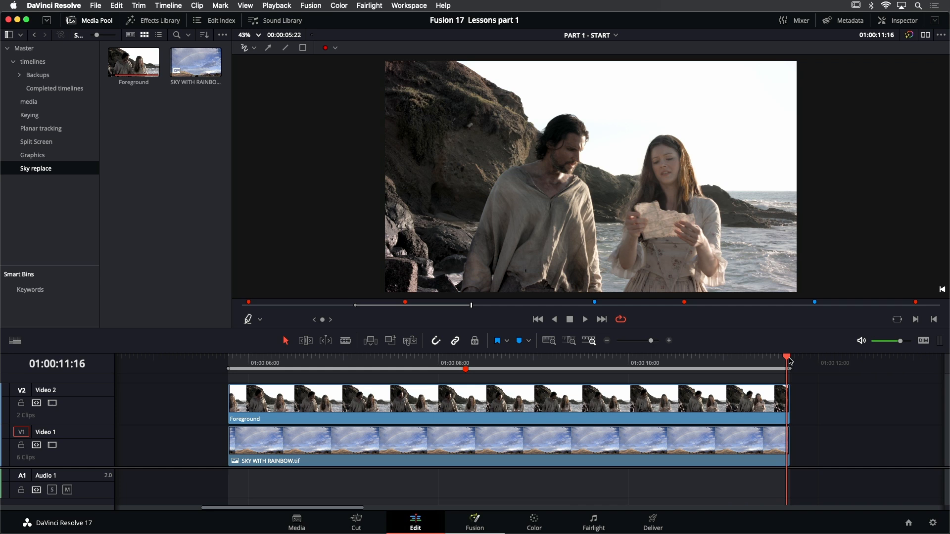
pyautogui.press('space')
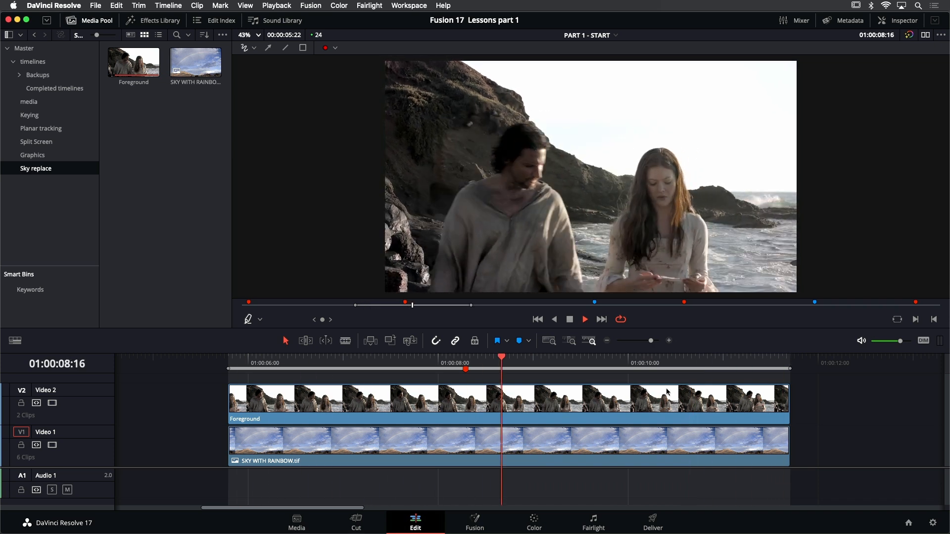
# Disable the Foreground clip on Video 2 and set the Zoom of the SKY WITH RAINBOW.tif clip to 1.430
pyautogui.click(509, 401)
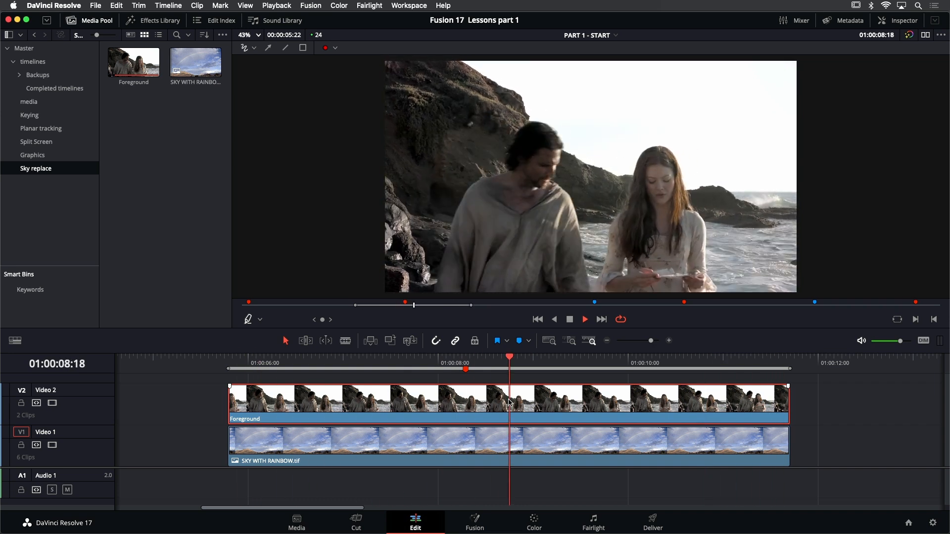
pyautogui.press('d')
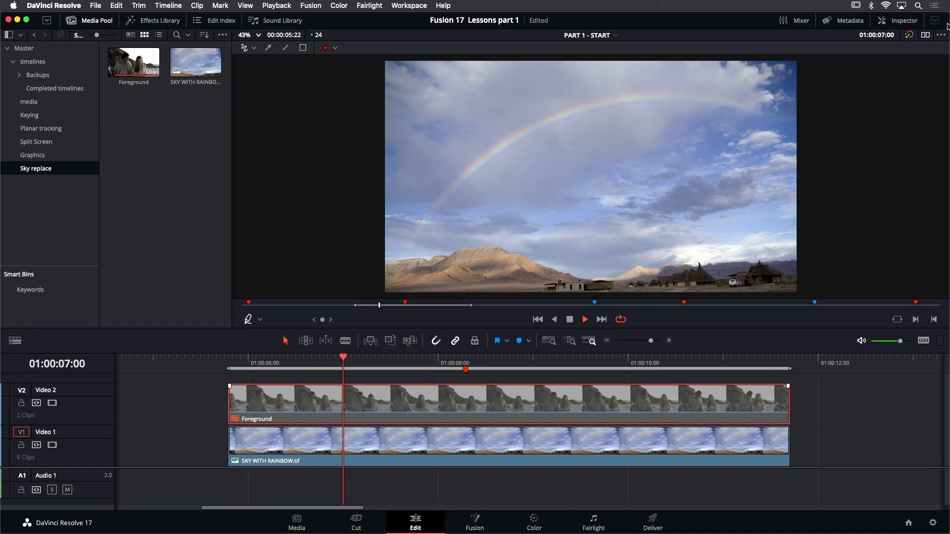
pyautogui.click(581, 453)
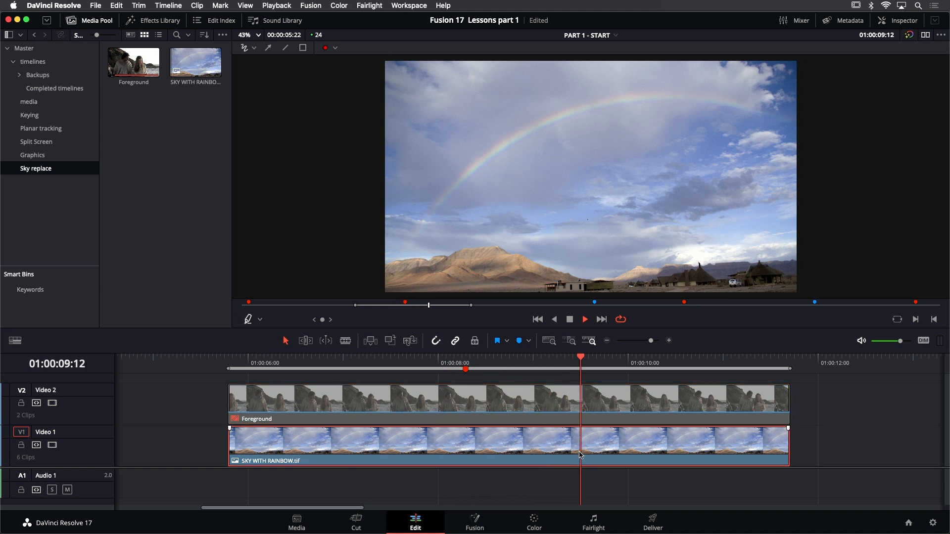
pyautogui.click(898, 20)
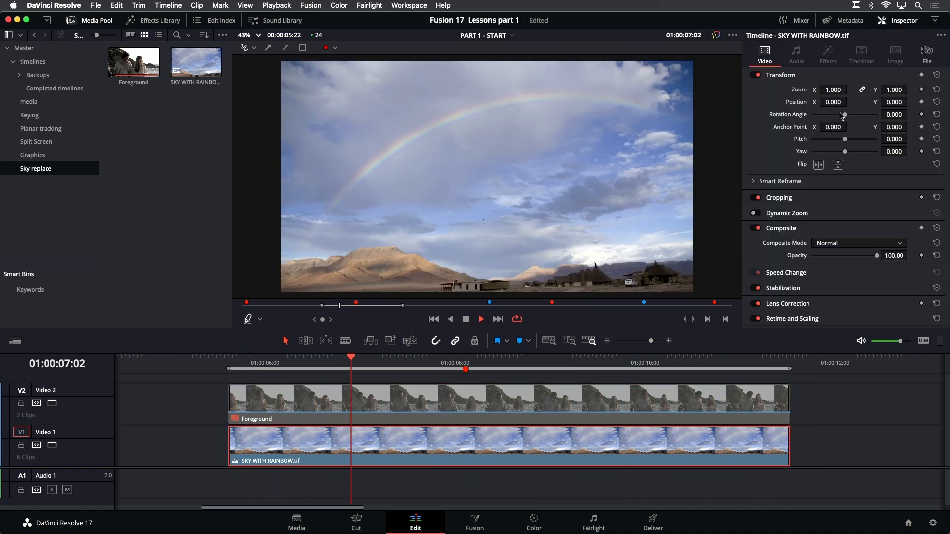
pyautogui.moveTo(834, 89); pyautogui.dragTo(843, 89)
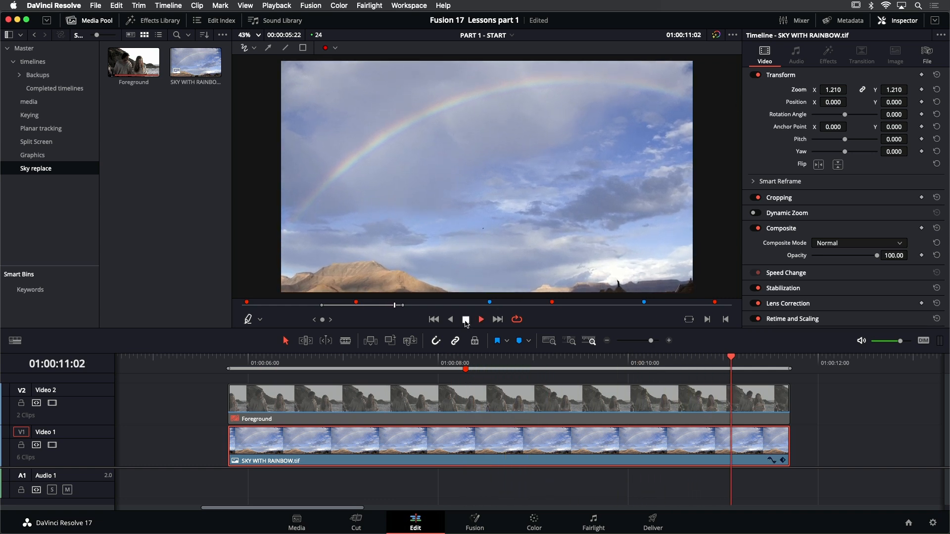
pyautogui.press('space')
pyautogui.moveTo(844, 90); pyautogui.dragTo(850, 90)
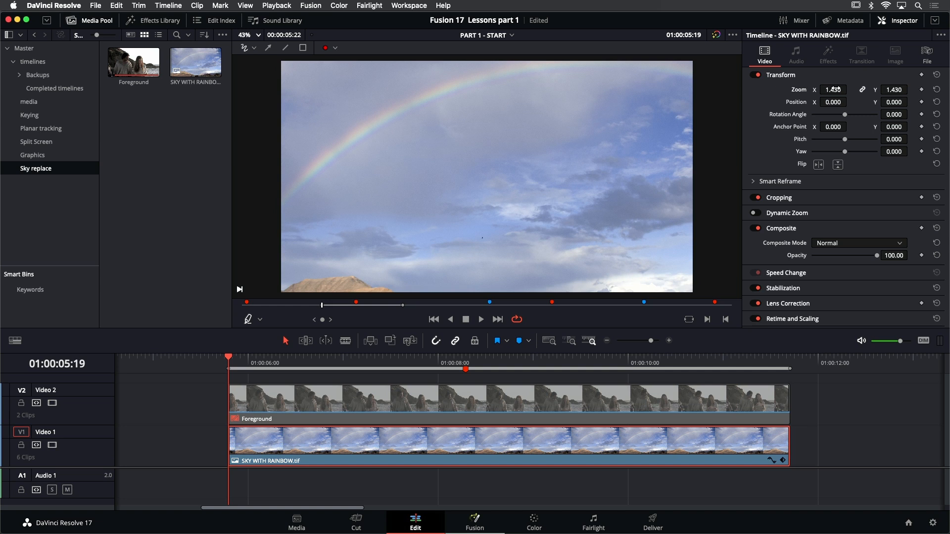
# Preview the source sky image and the Foreground clip, and check their resolution information
pyautogui.click(216, 73)
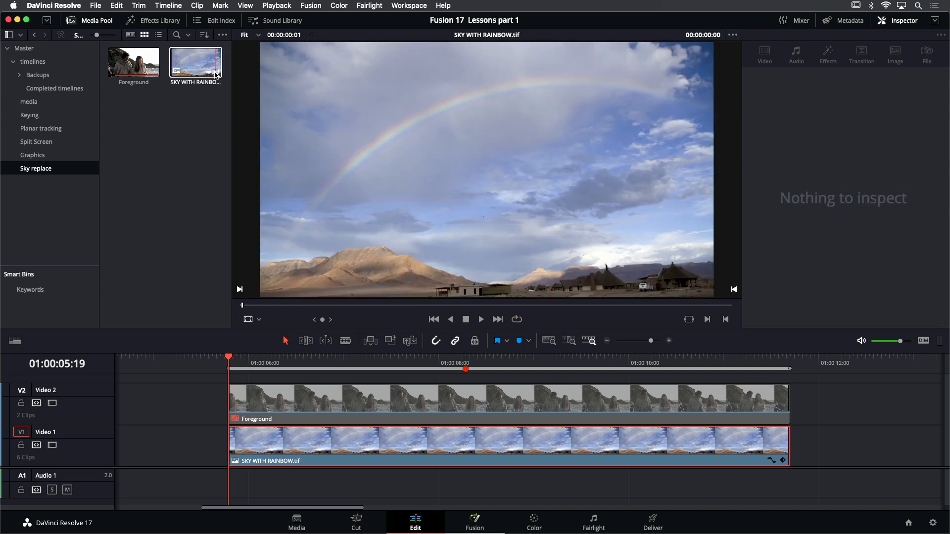
pyautogui.moveTo(216, 74)
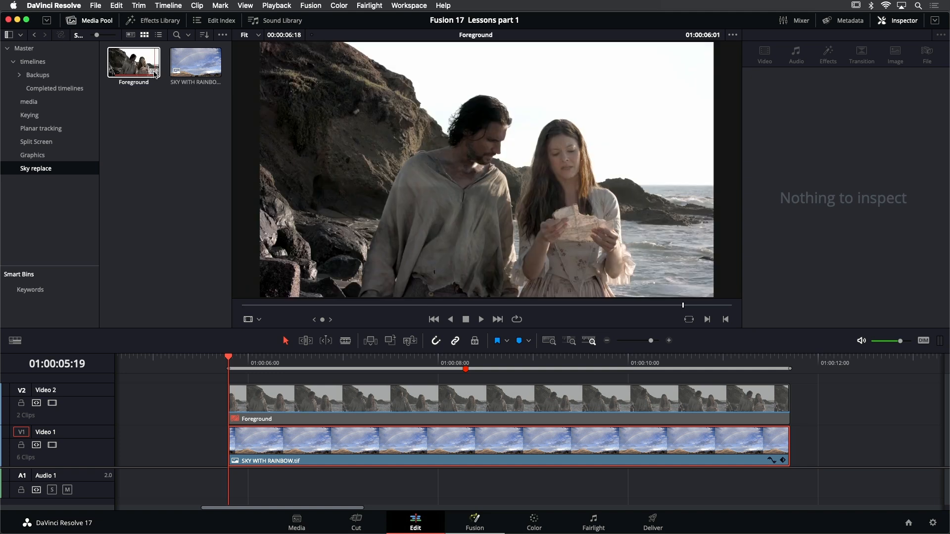
pyautogui.moveTo(153, 74)
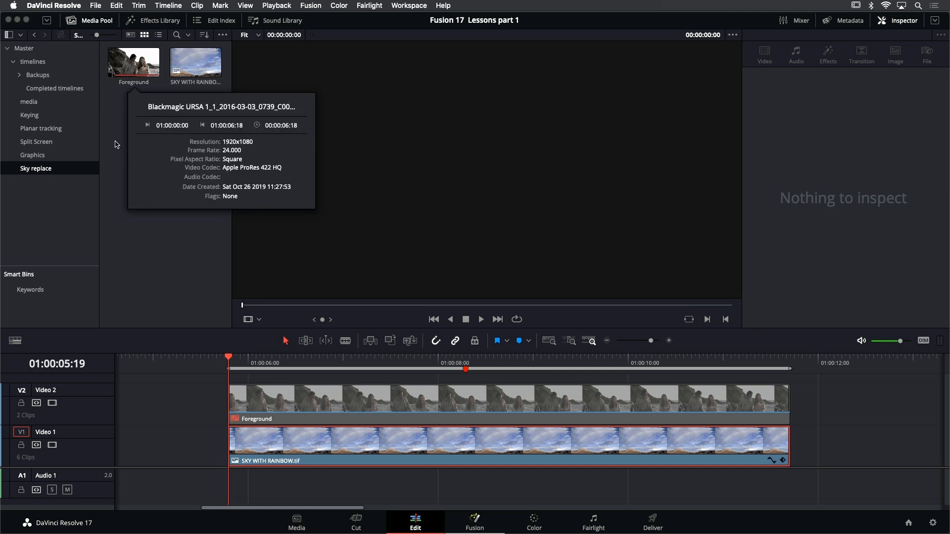
# Re-enable the Foreground clip and combine it with the sky clip below into a new Fusion clip
pyautogui.click(406, 380)
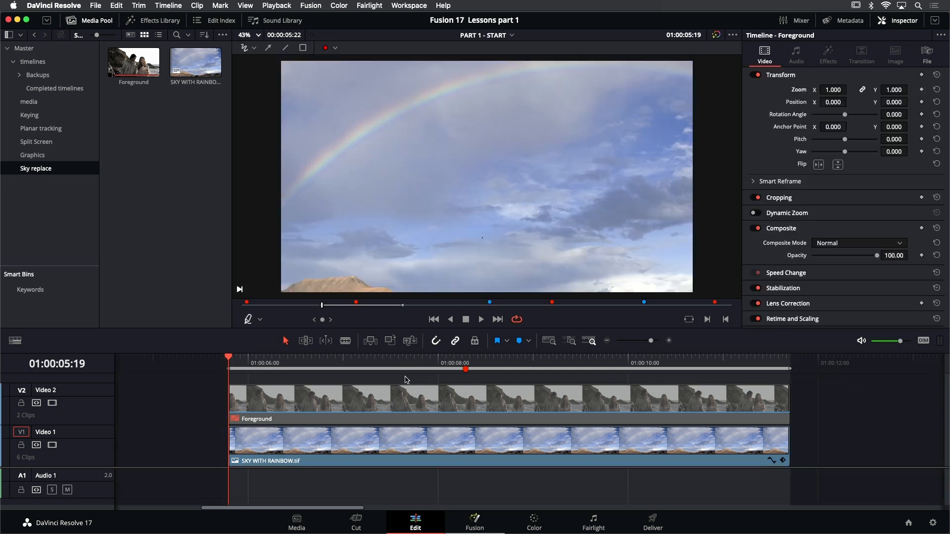
pyautogui.click(349, 403)
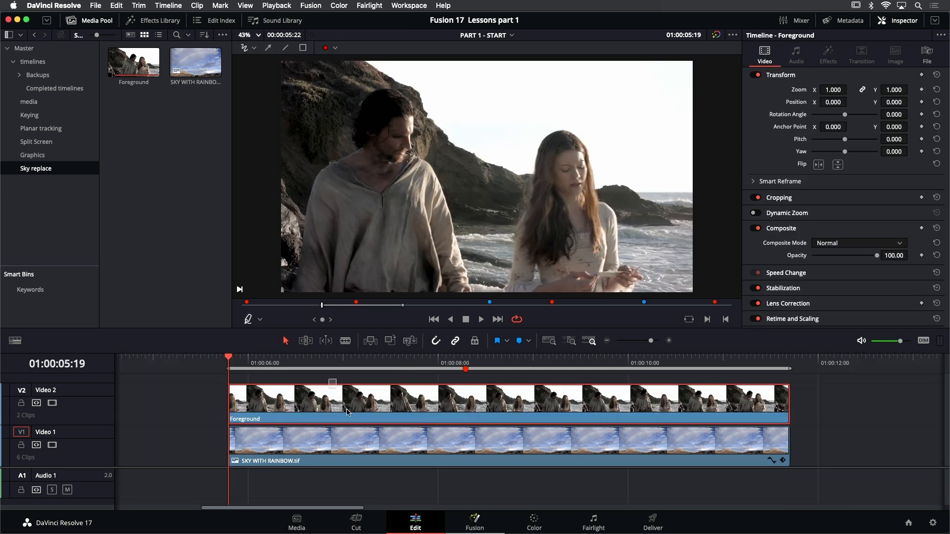
pyautogui.keyDown('super'); pyautogui.click(376, 441); pyautogui.keyUp('super')
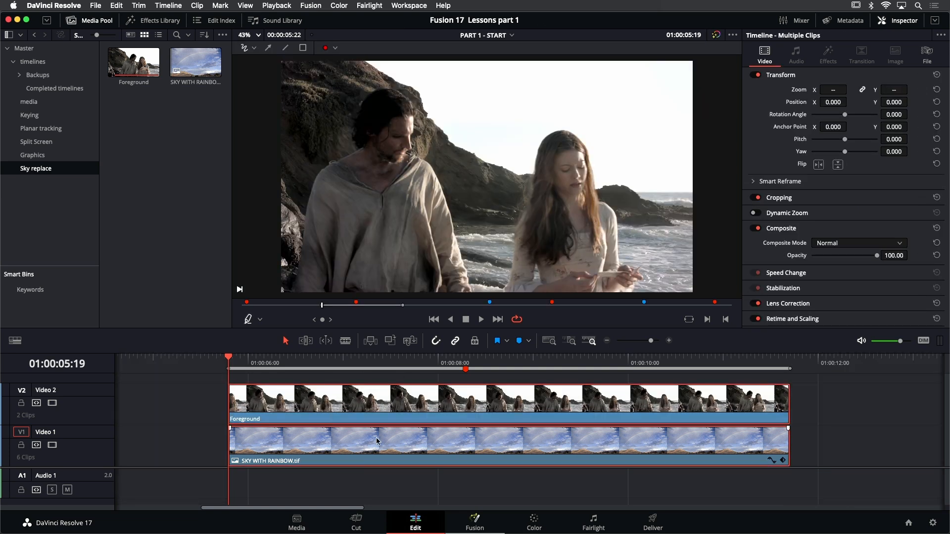
pyautogui.rightClick(363, 408)
pyautogui.click(416, 110)
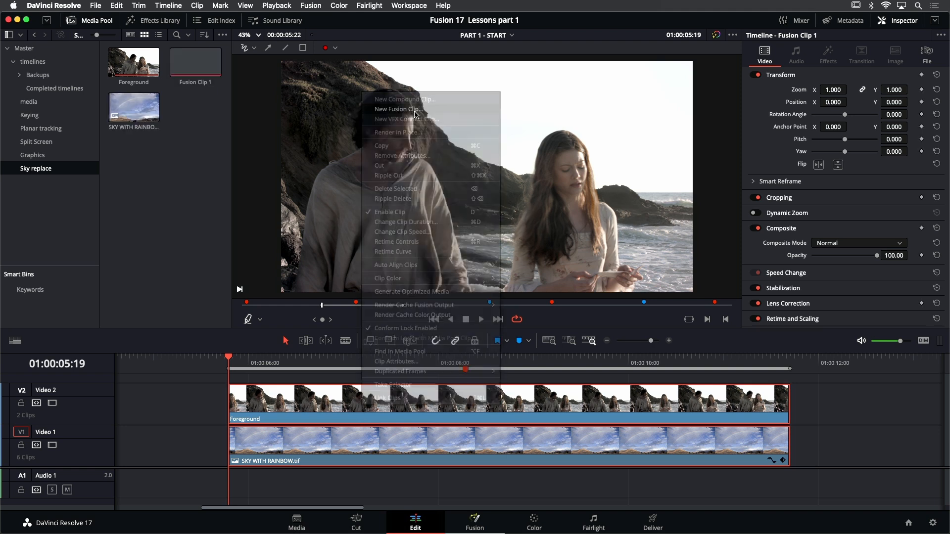
# Open the Fusion clip on the Fusion page and view MediaIn2 and MediaIn1 in turn
pyautogui.click(475, 519)
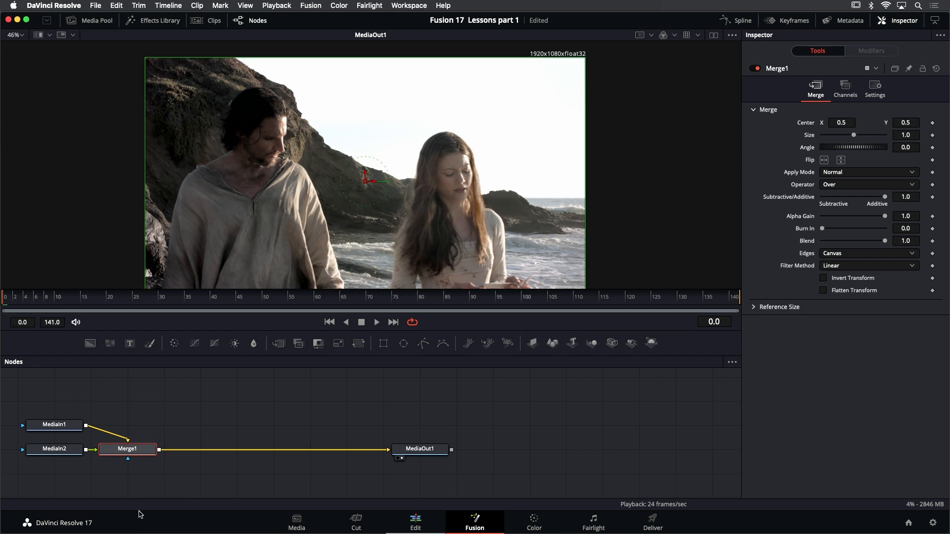
pyautogui.hscroll(-4, 178, 405)
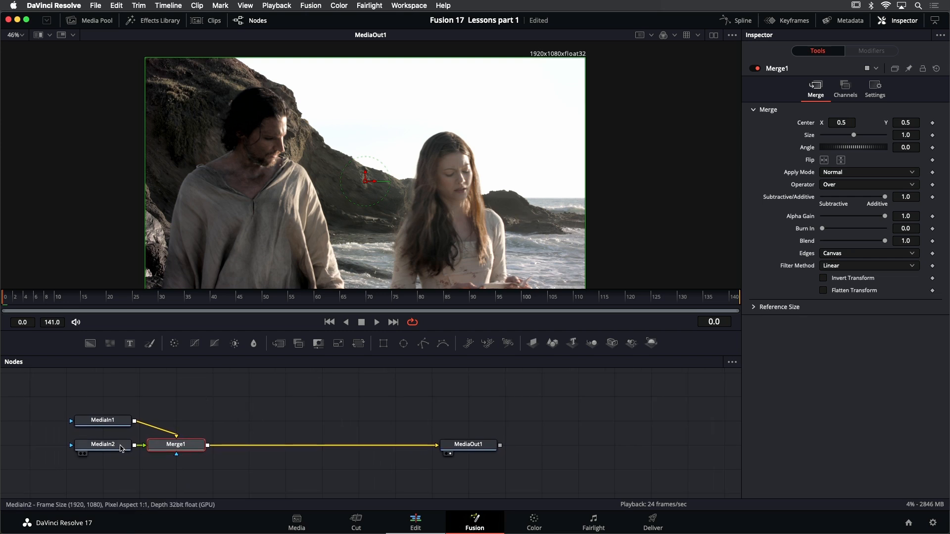
pyautogui.click(111, 447)
pyautogui.click(108, 422)
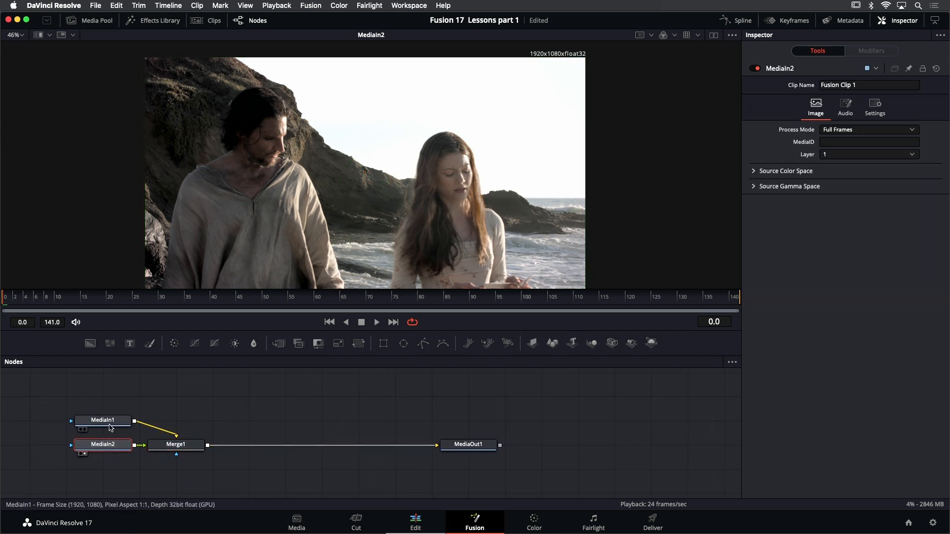
pyautogui.press('1')
pyautogui.scroll(-2, 456, 74)
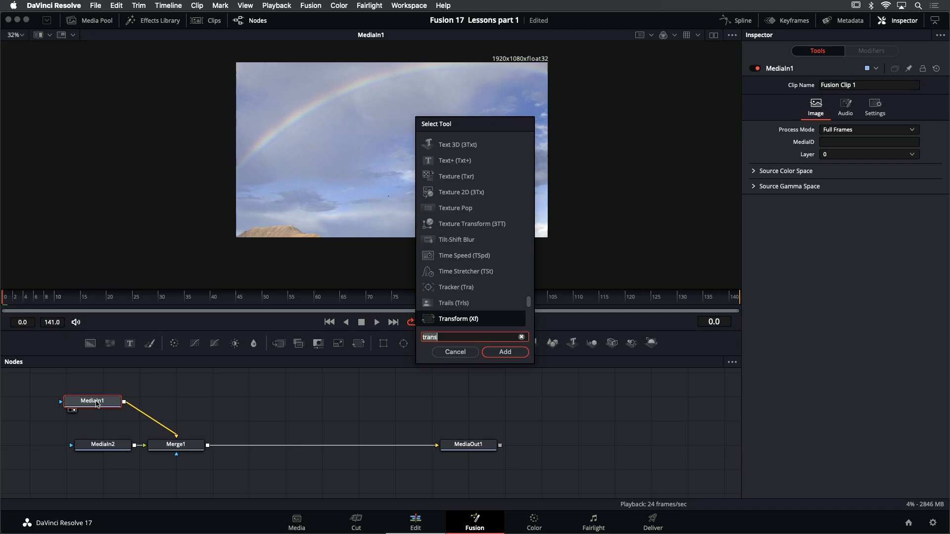
# Insert a Transform node between MediaIn1 and Merge1, and try reducing its Size to 0.86
pyautogui.press('BackSpace')
pyautogui.press('BackSpace')
pyautogui.write('q')
pyautogui.press('BackSpace')
pyautogui.write('ns')
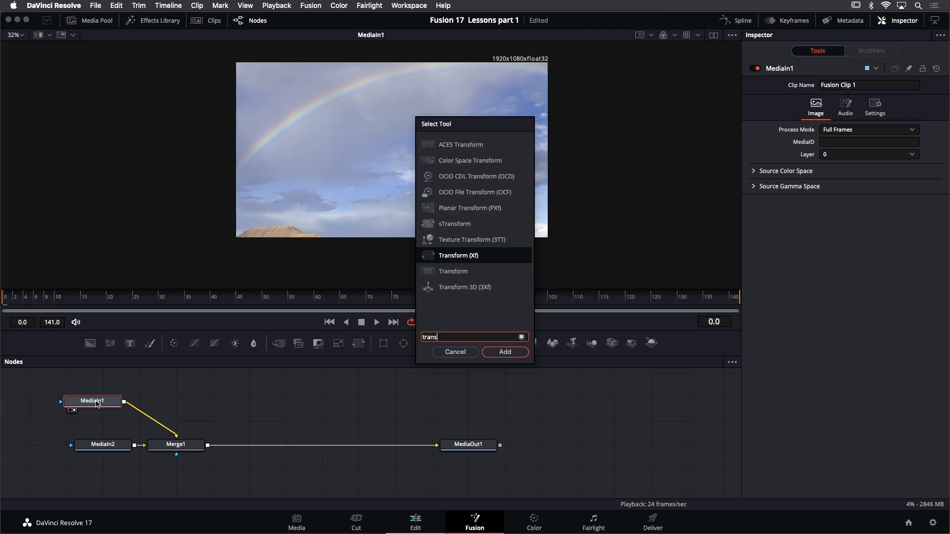
pyautogui.press('Return')
pyautogui.rightClick(96, 401)
pyautogui.click(196, 410)
pyautogui.moveTo(179, 403); pyautogui.dragTo(367, 150)
pyautogui.click(180, 405)
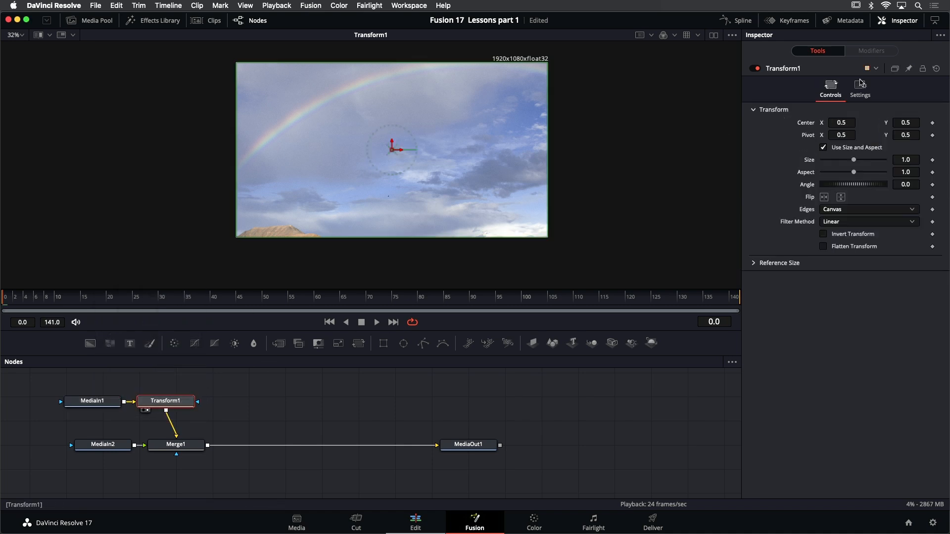
pyautogui.moveTo(854, 161); pyautogui.dragTo(849, 163)
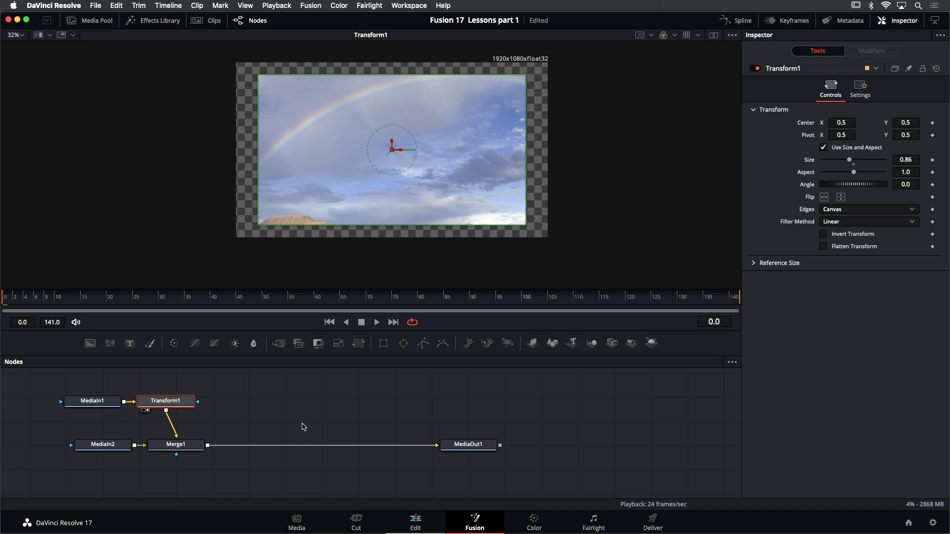
# Undo the Transform node and its size change, and return to the Edit page
pyautogui.press('super+z')
pyautogui.press('super+z')
pyautogui.press('super+z')
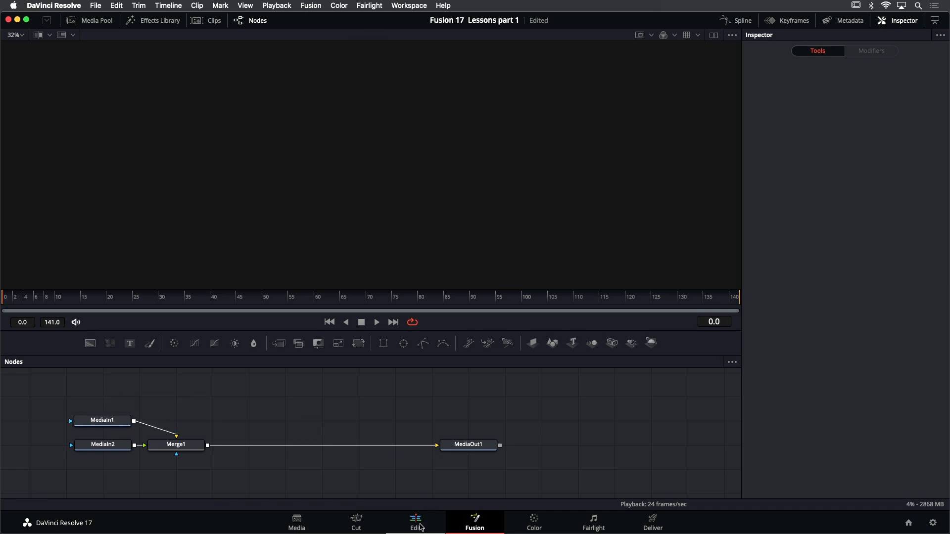
pyautogui.click(420, 526)
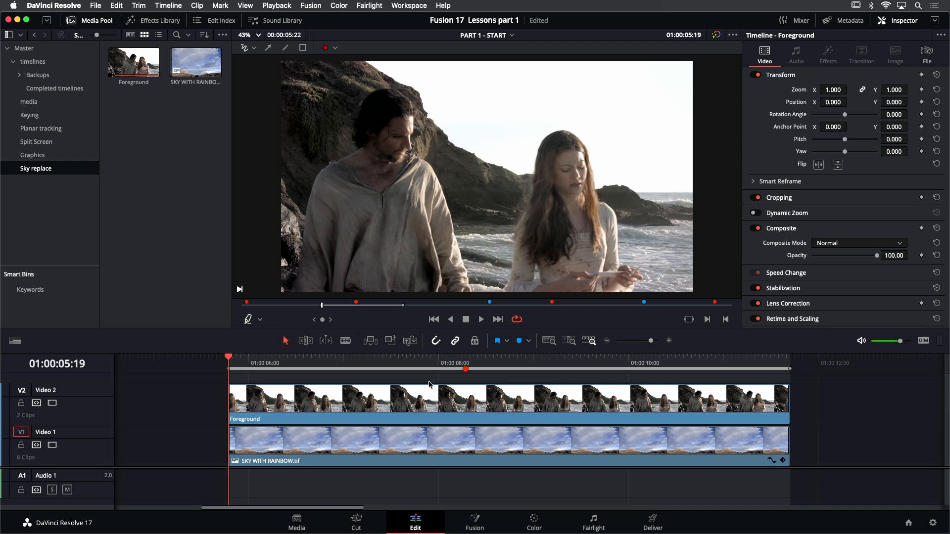
# Disable the Foreground clip on Video 2 and open the sky clip beneath it on the Fusion page
pyautogui.click(427, 410)
pyautogui.hotkey('shift', 'd')
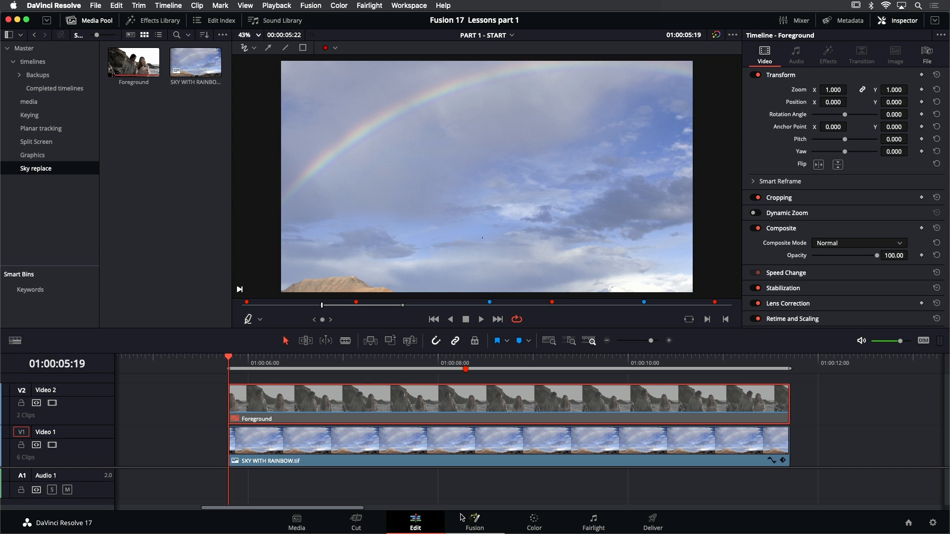
pyautogui.click(474, 519)
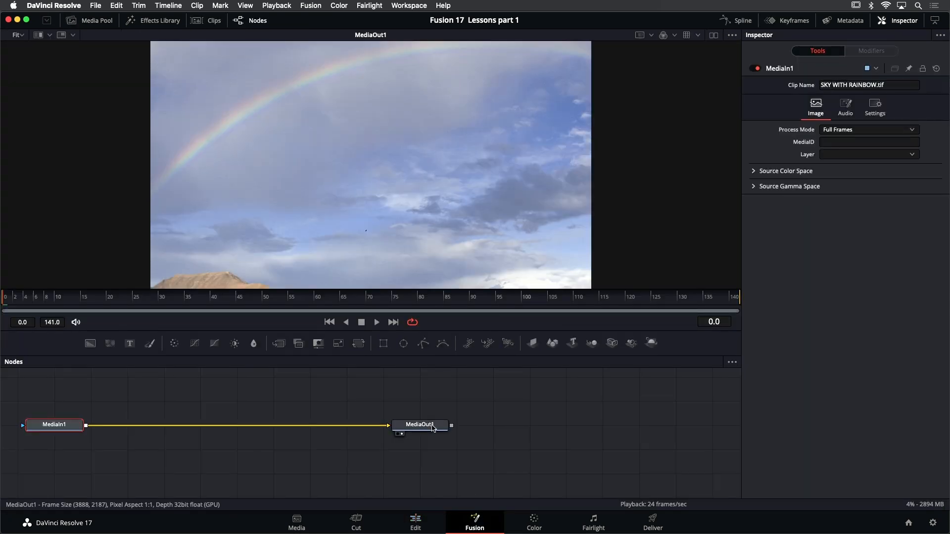
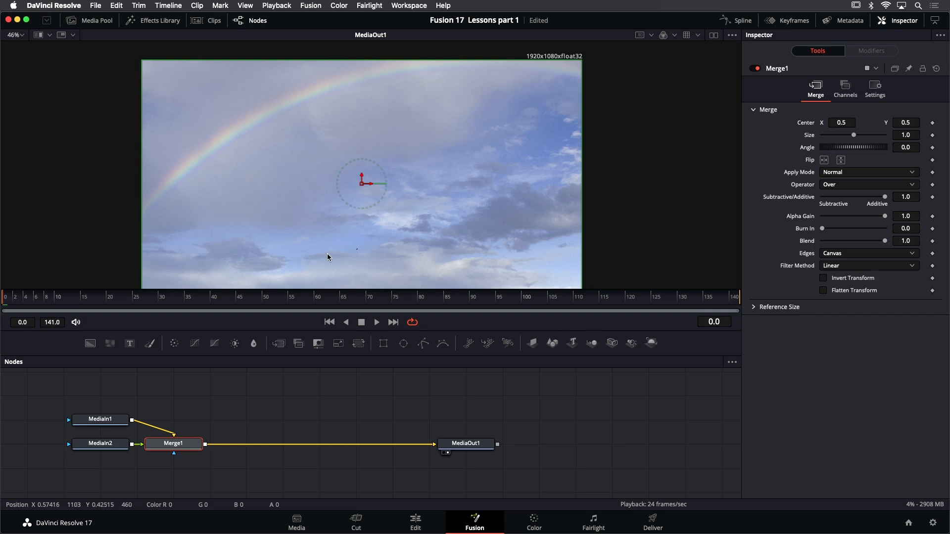
# View MediaIn1 of the Fusion clip on its own to examine the sky image's frame and resolution
pyautogui.click(104, 423)
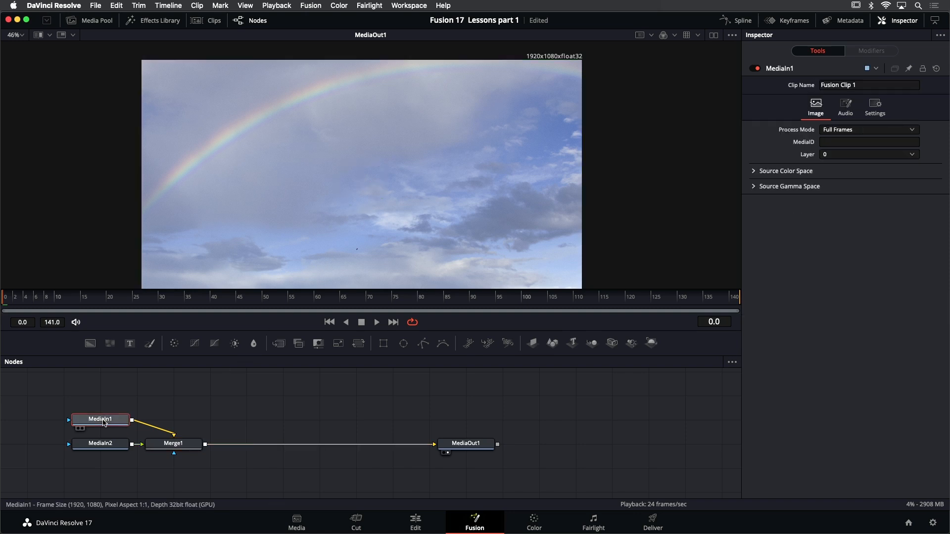
pyautogui.press('2')
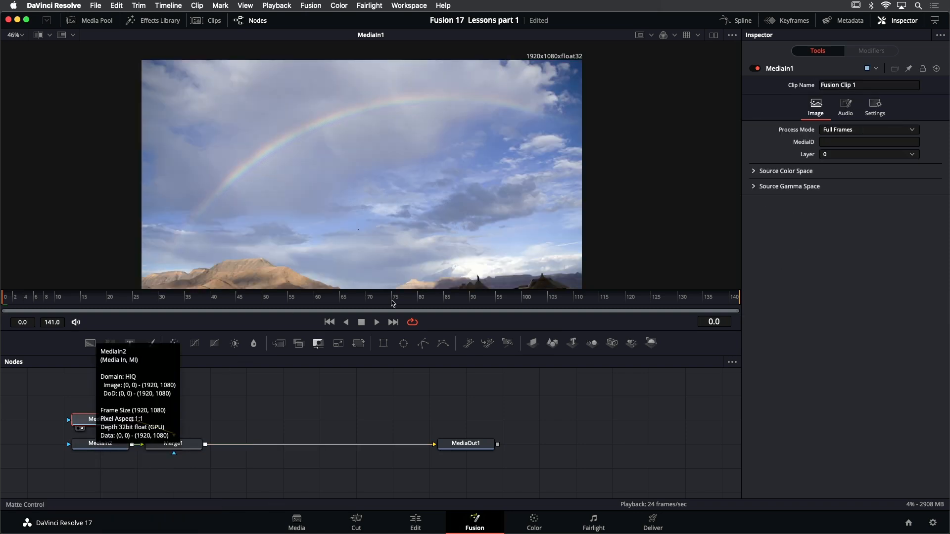
pyautogui.moveTo(496, 144); pyautogui.dragTo(503, 130)
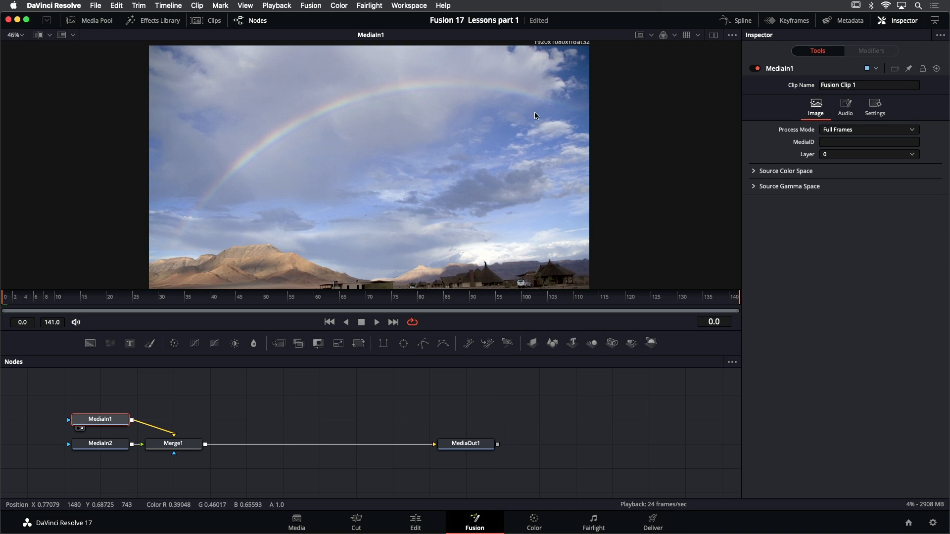
pyautogui.moveTo(564, 77); pyautogui.dragTo(562, 87)
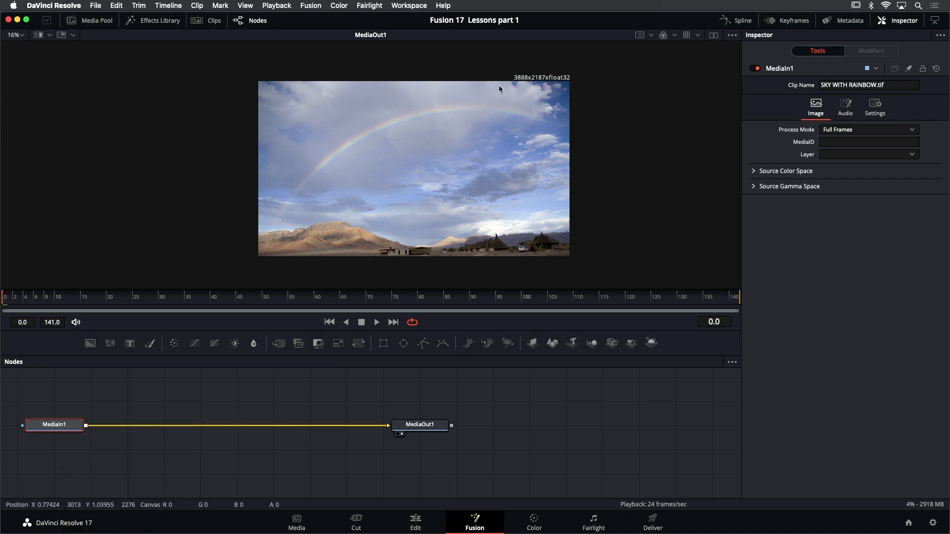
# Add the Foreground clip from the Sky replace bin to the sky composition's node graph, above the MediaIn1 connection
pyautogui.scroll(1, 537, 76)
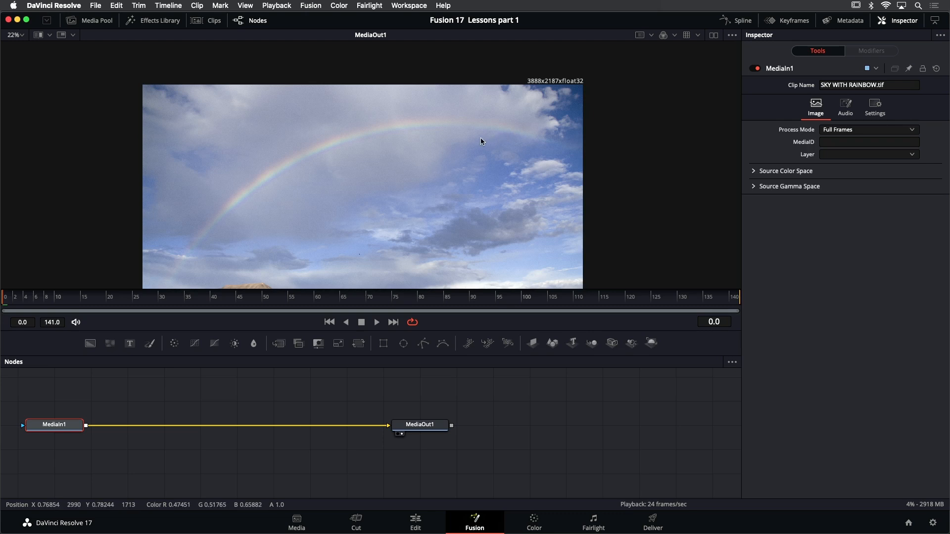
pyautogui.press('super+f')
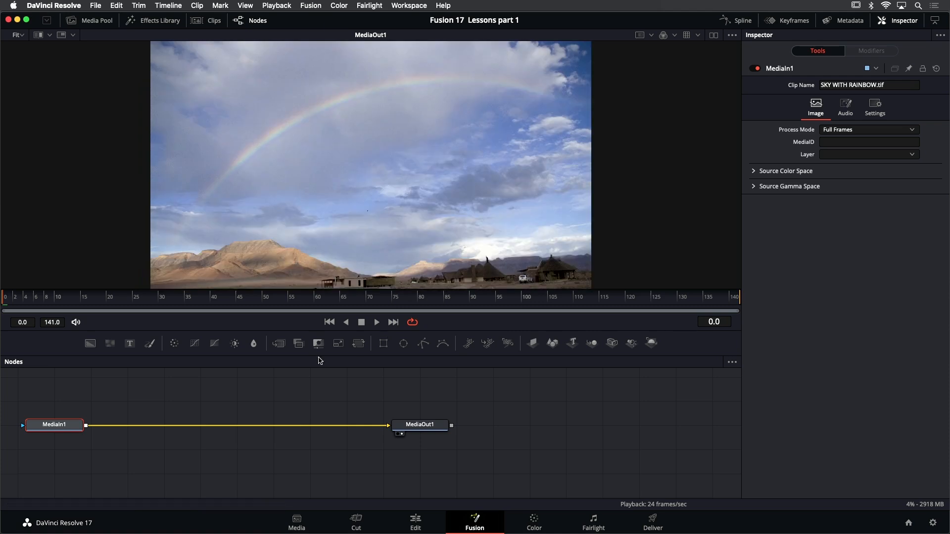
pyautogui.moveTo(179, 400); pyautogui.dragTo(322, 415)
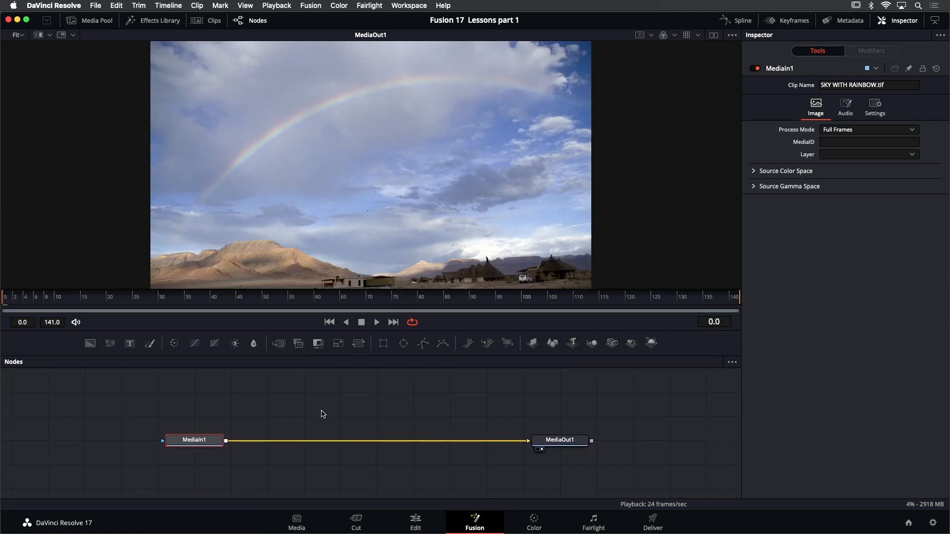
pyautogui.click(92, 22)
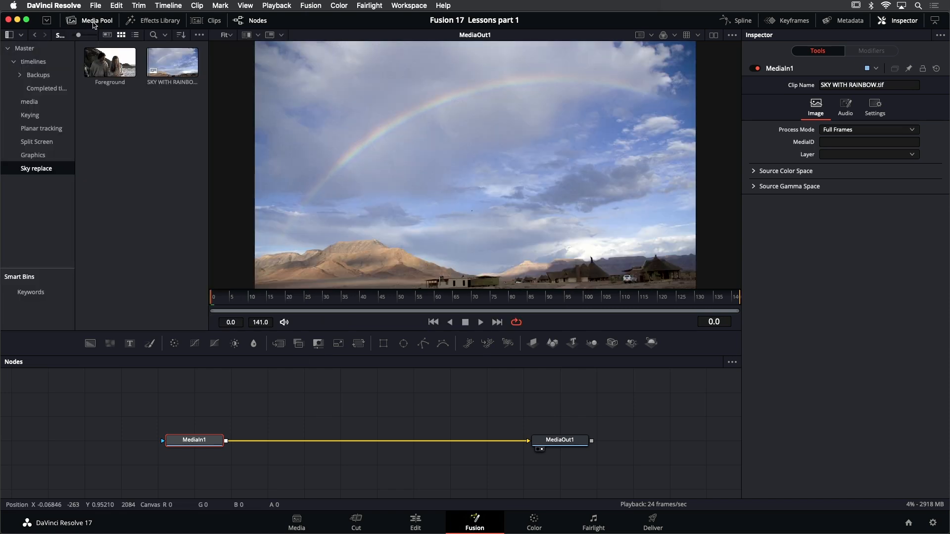
pyautogui.click(112, 64)
pyautogui.moveTo(112, 64); pyautogui.dragTo(320, 389)
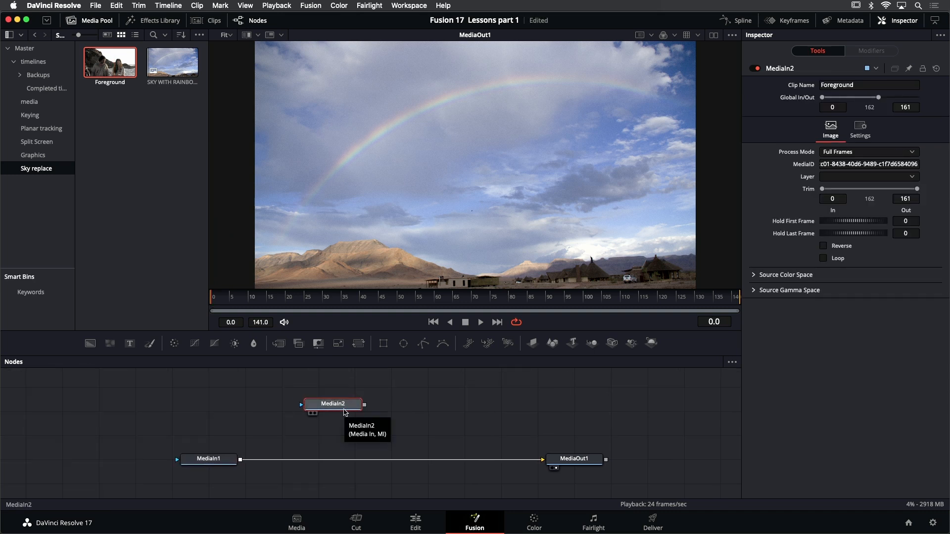
# View the newly added MediaIn2 node and rename it FOREGROUND
pyautogui.press('1')
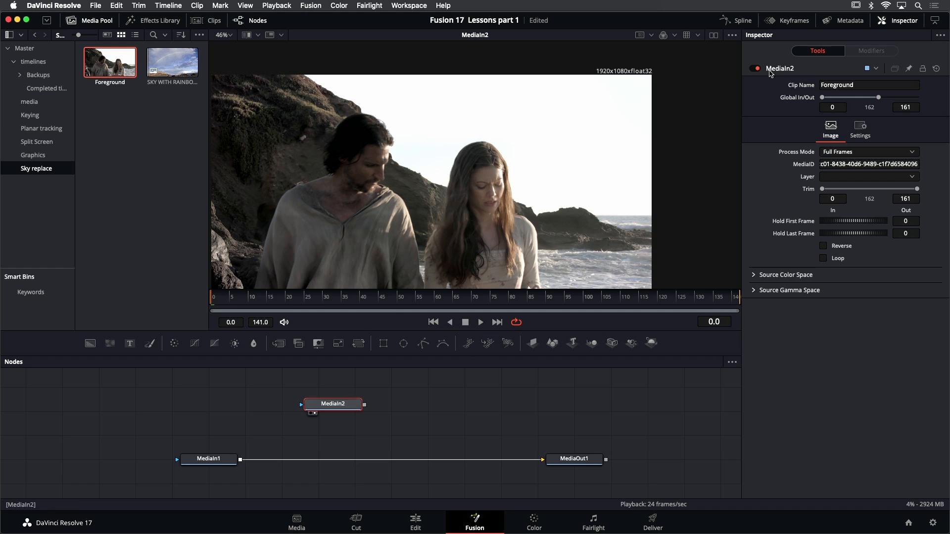
pyautogui.rightClick(782, 69)
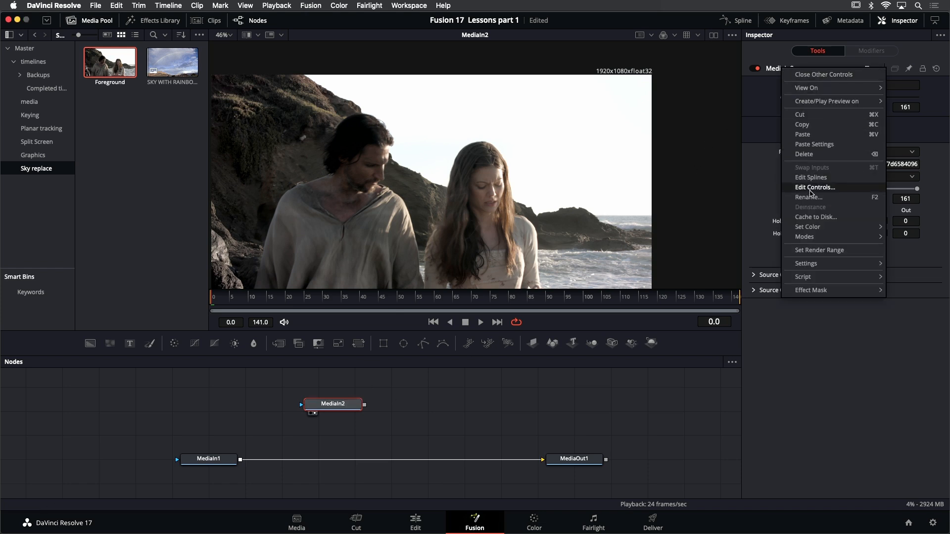
pyautogui.click(811, 197)
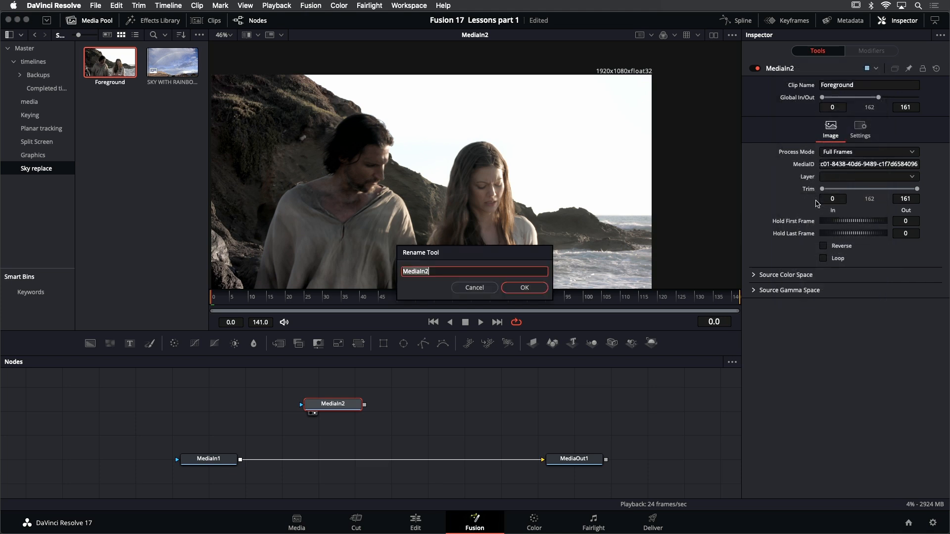
pyautogui.write('FOREGROUND')
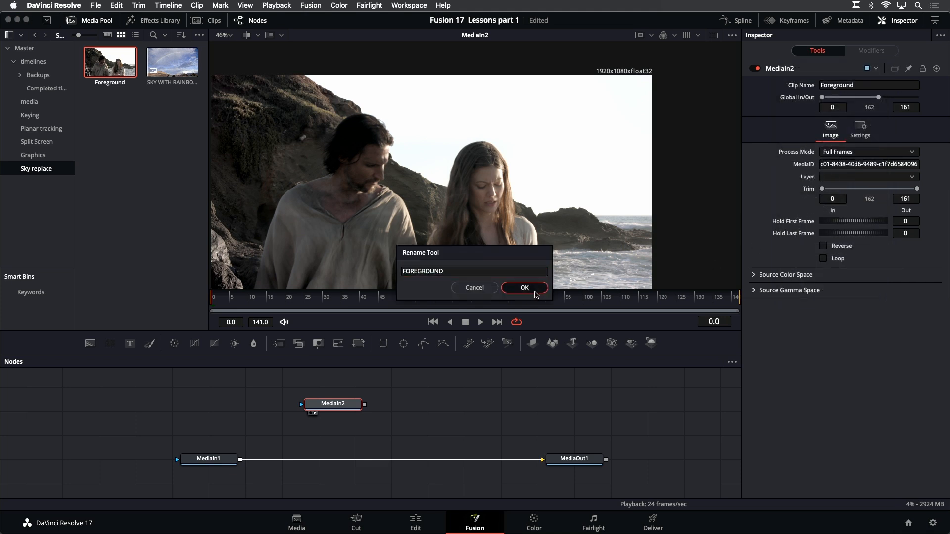
pyautogui.click(525, 288)
# View the rainbow image's MediaIn1 node and rename it SKY
pyautogui.click(214, 460)
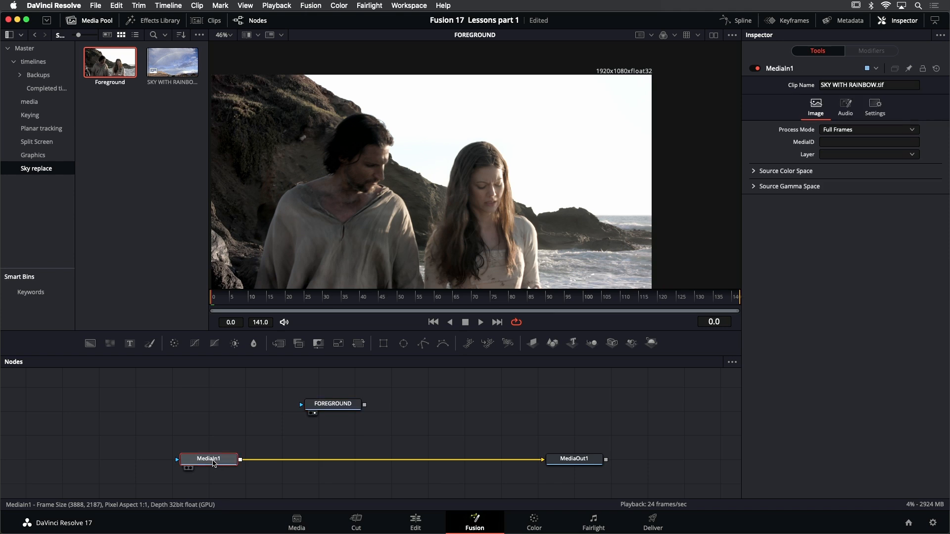
pyautogui.press('1')
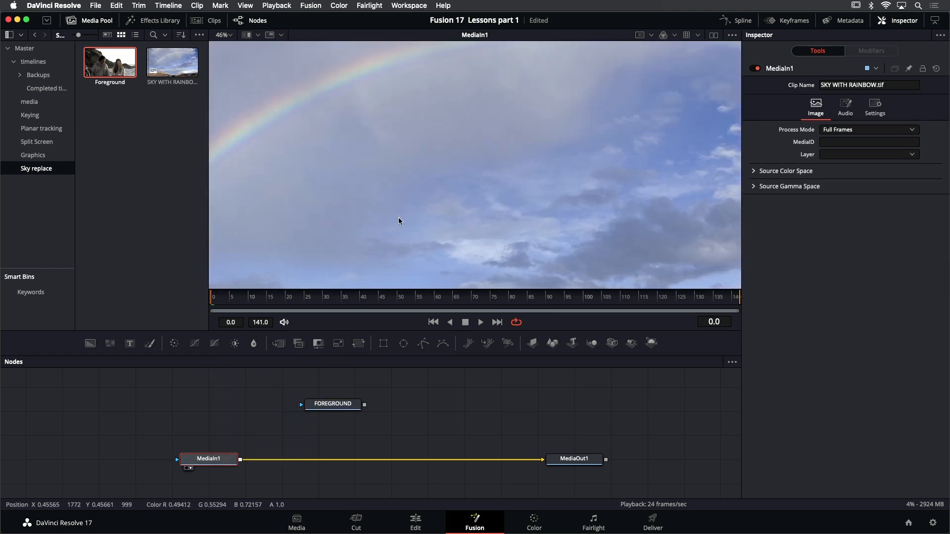
pyautogui.rightClick(788, 69)
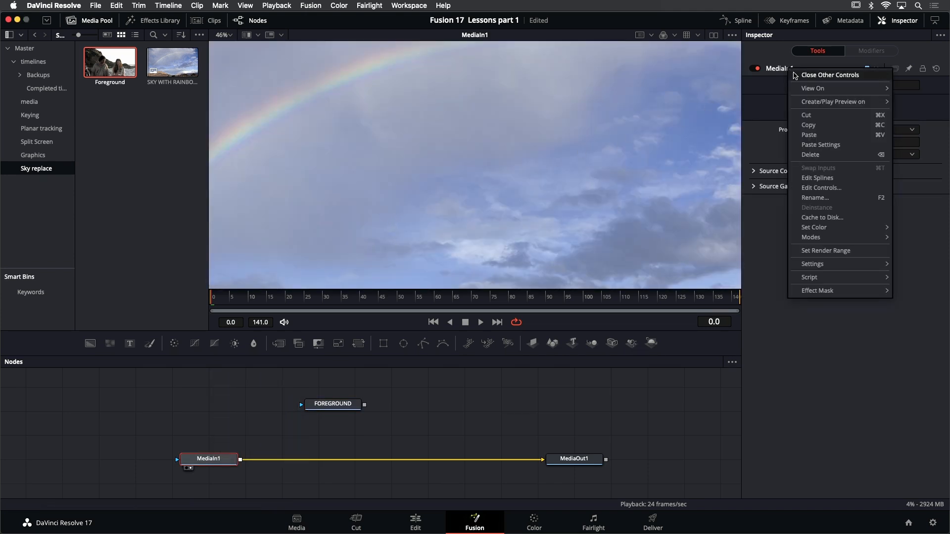
pyautogui.click(814, 198)
pyautogui.write('SKY')
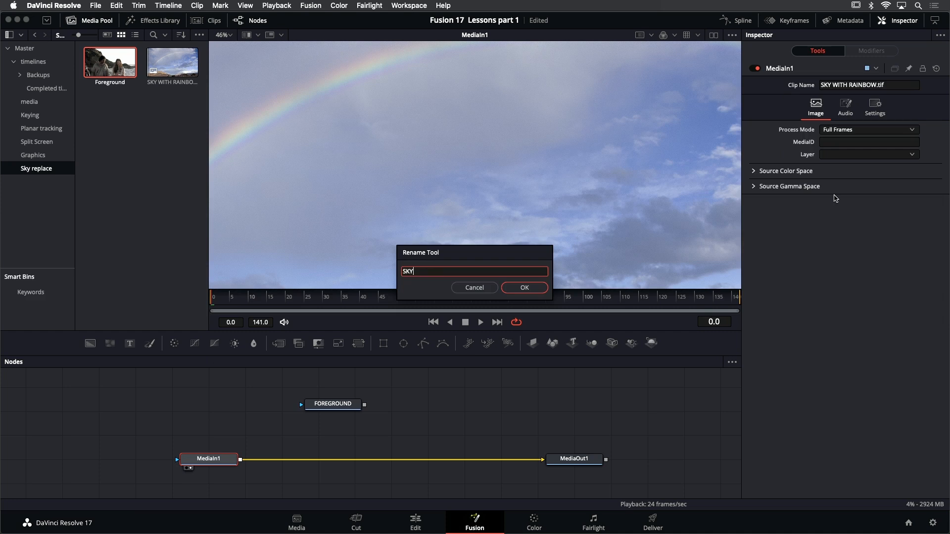
pyautogui.press('Return')
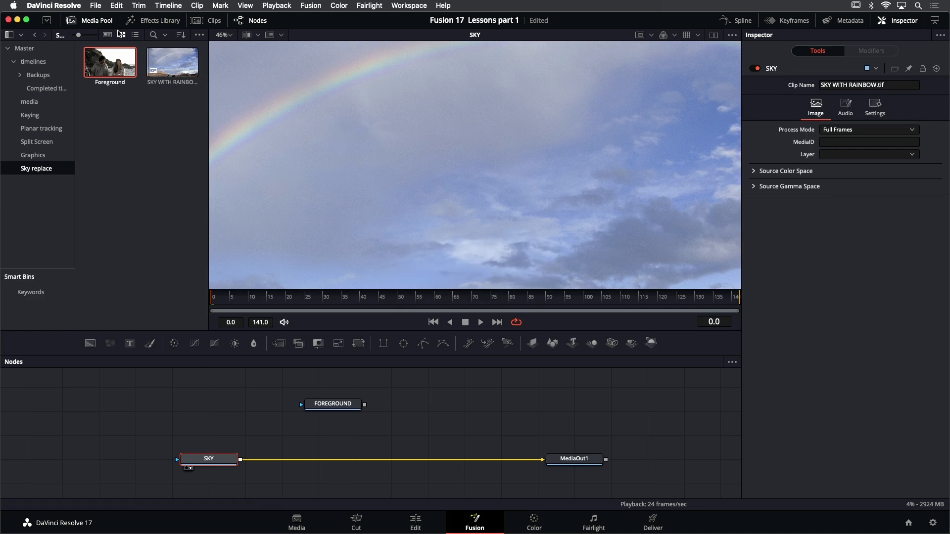
# Connect FOREGROUND's output over SKY's output through a new Merge node and view the merged result
pyautogui.click(91, 21)
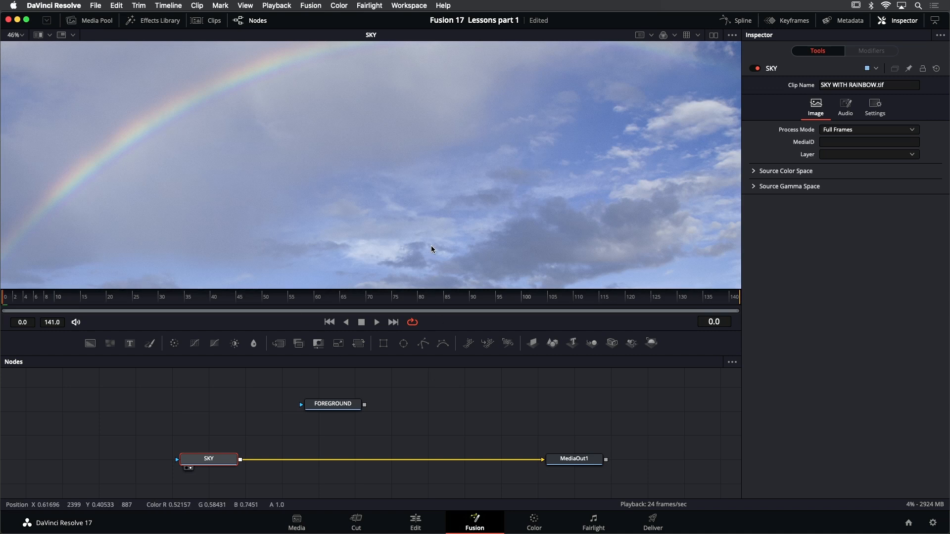
pyautogui.hotkey('shift', 'f')
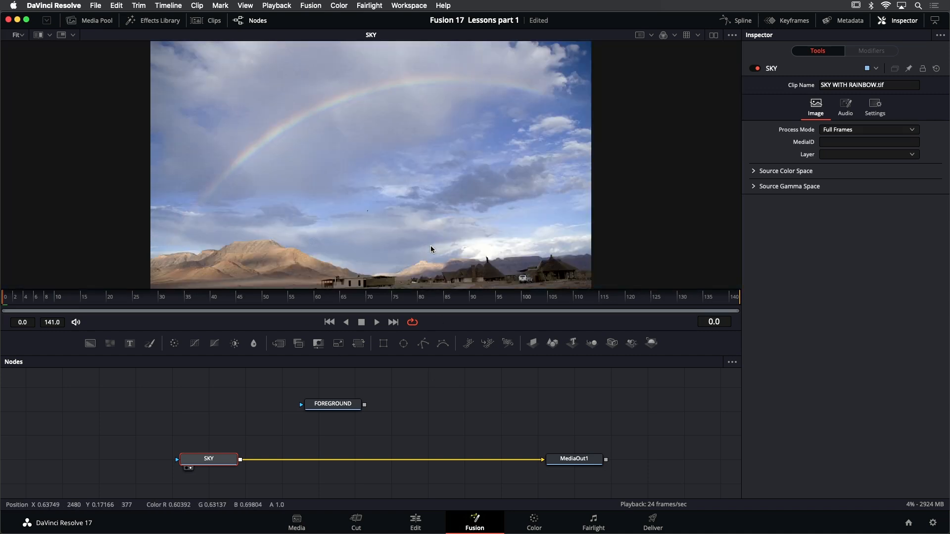
pyautogui.click(357, 431)
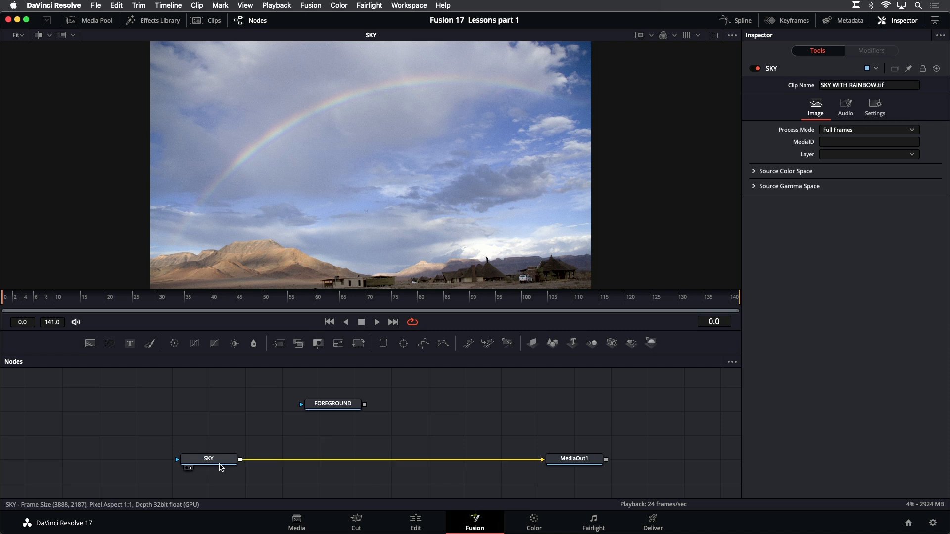
pyautogui.moveTo(221, 462)
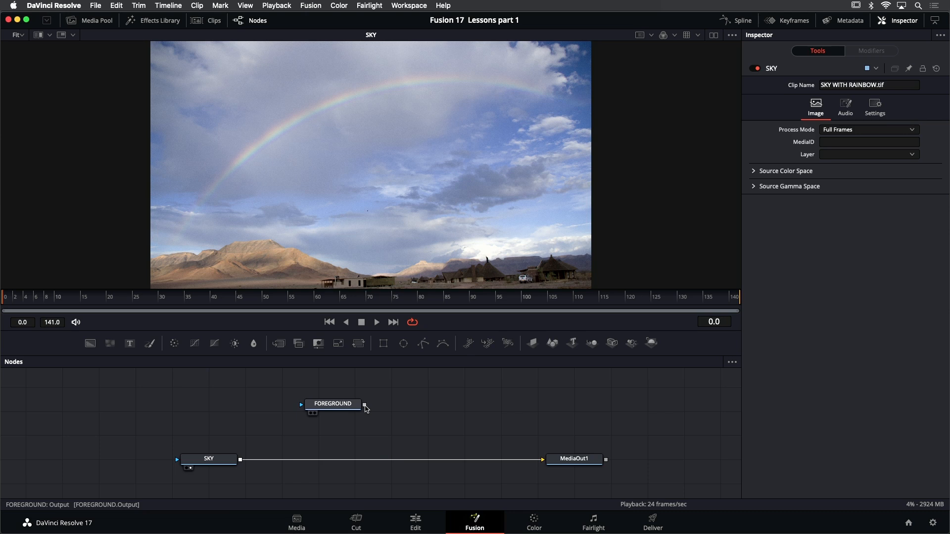
pyautogui.moveTo(364, 406); pyautogui.dragTo(241, 462)
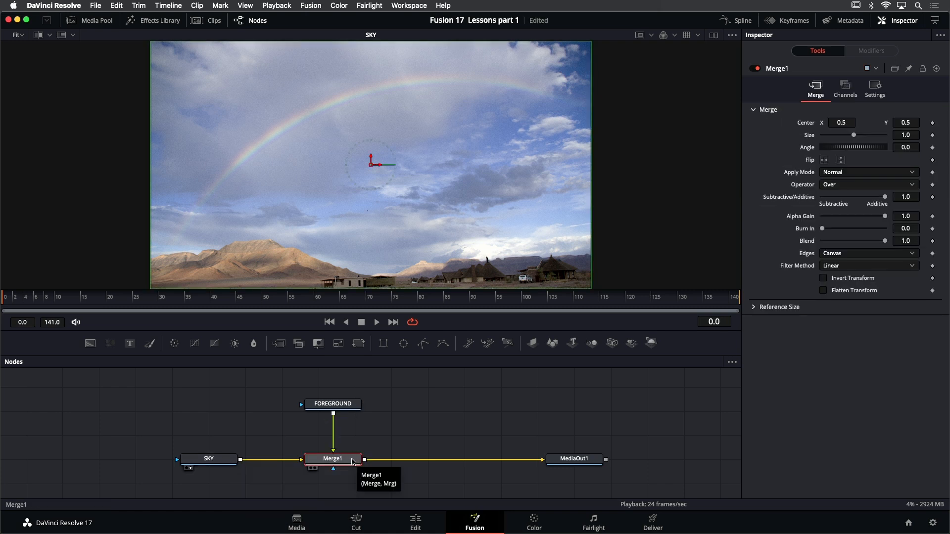
pyautogui.press('1')
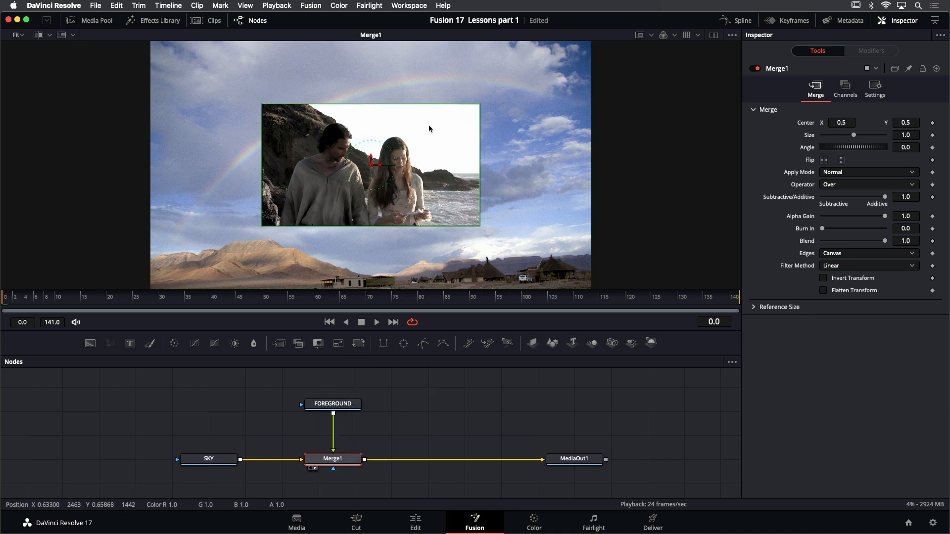
pyautogui.moveTo(503, 117); pyautogui.dragTo(489, 145)
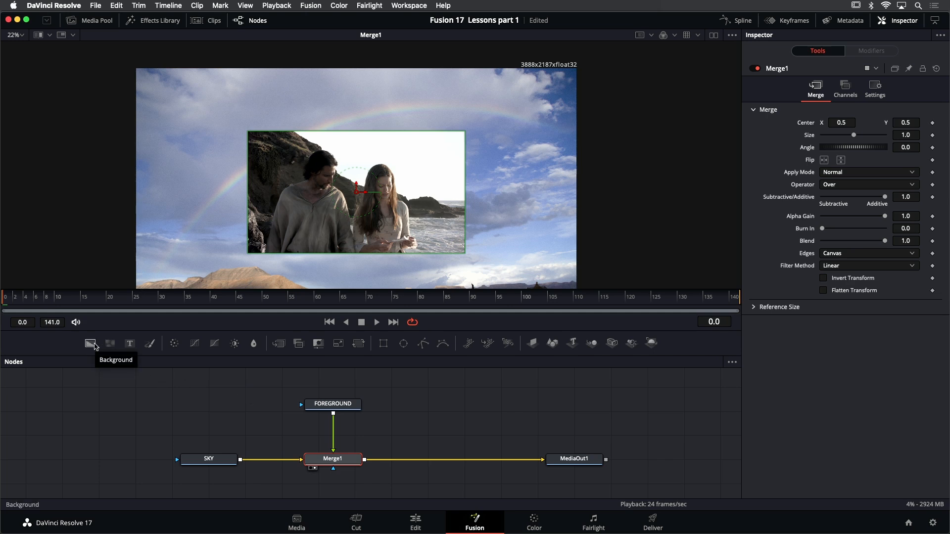
# Add a Background node before SKY, view it, disable Auto Resolution, and set its size to 1920 x 1080
pyautogui.moveTo(95, 346); pyautogui.dragTo(86, 458)
pyautogui.press('1')
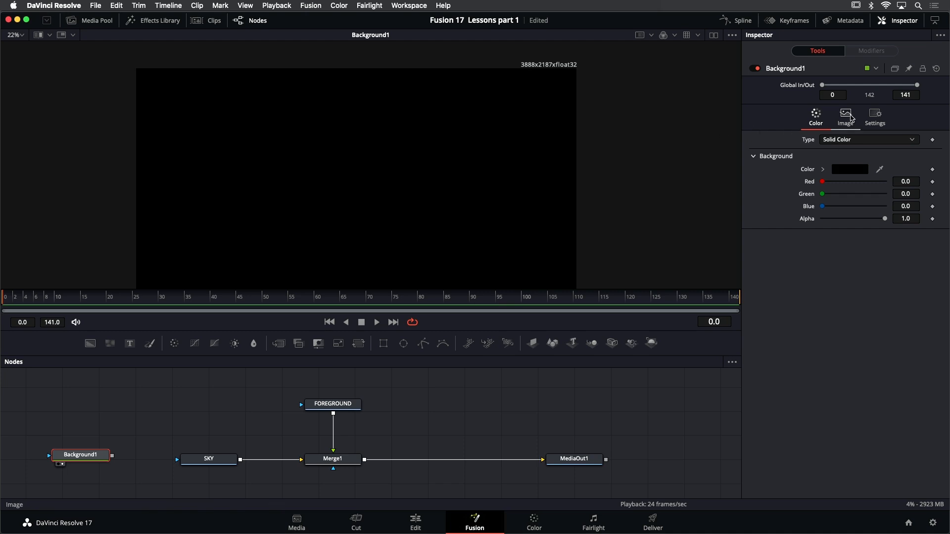
pyautogui.click(851, 116)
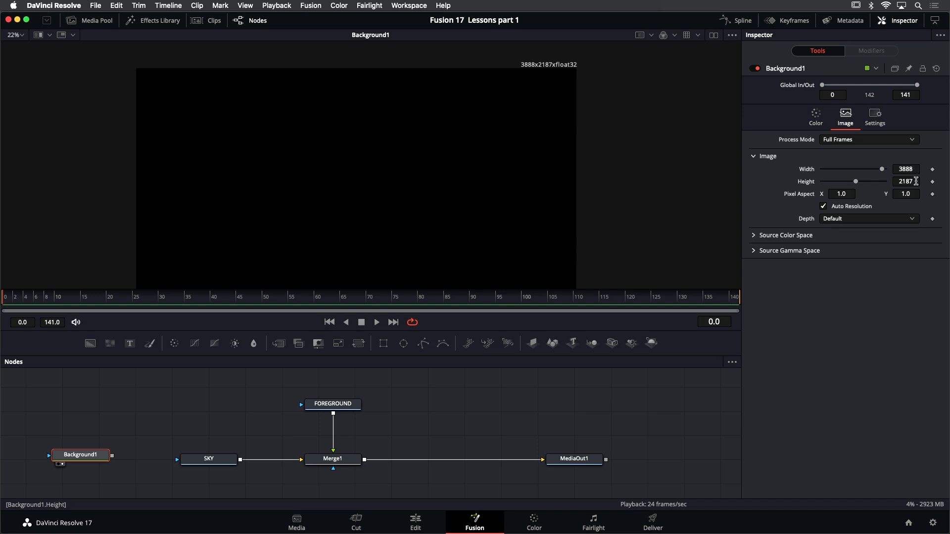
pyautogui.click(841, 209)
pyautogui.click(915, 169)
pyautogui.write('1920')
pyautogui.press('Tab')
pyautogui.write('1080')
pyautogui.press('Tab')
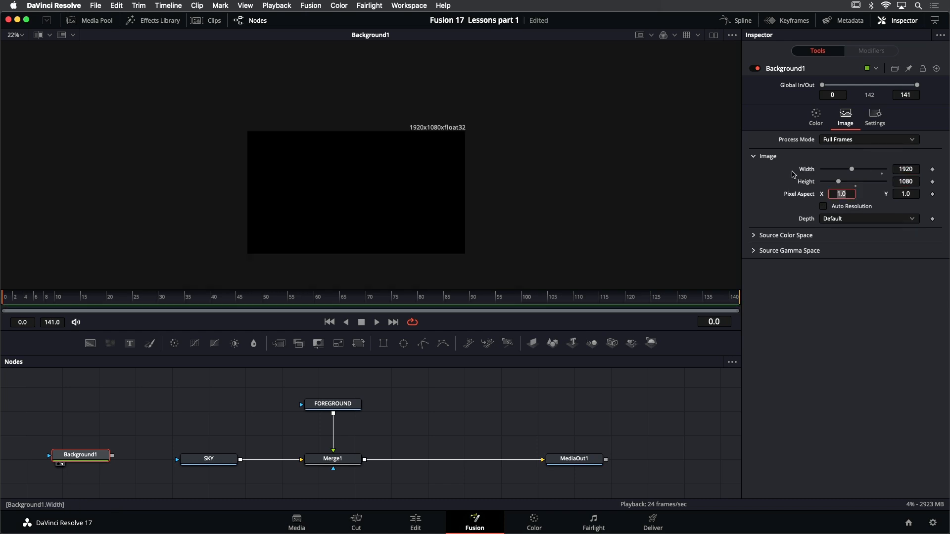
pyautogui.moveTo(442, 148); pyautogui.dragTo(529, 94)
pyautogui.scroll(2, 459, 137)
pyautogui.scroll(-1, 529, 95)
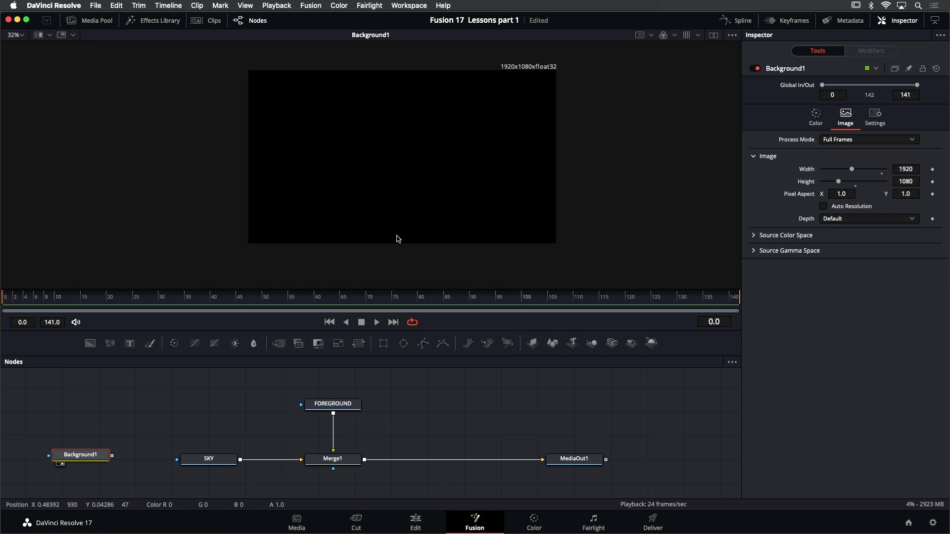
# Move the SKY node up level with FOREGROUND and add an unconnected Merge node beneath it
pyautogui.moveTo(203, 461); pyautogui.dragTo(202, 406)
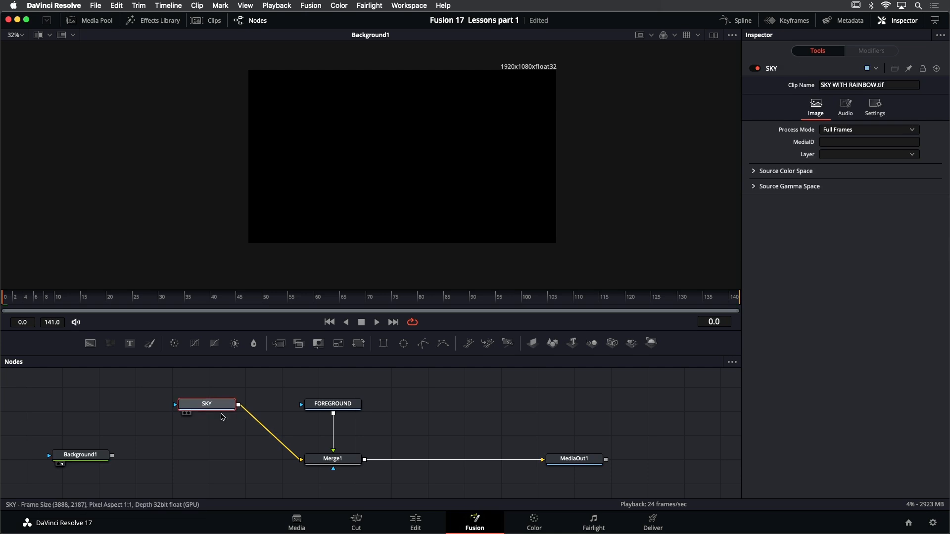
pyautogui.click(208, 462)
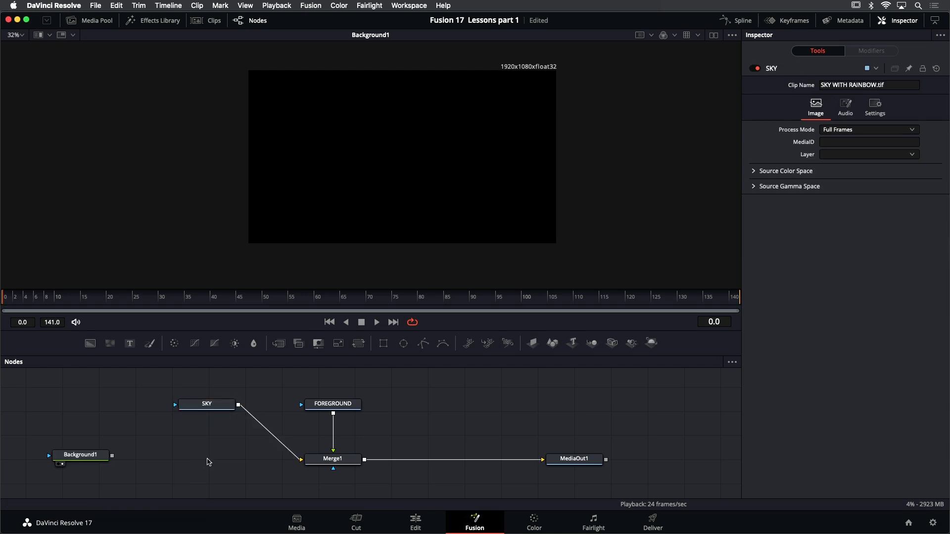
pyautogui.hotkey('shift', 'space')
pyautogui.write('trans')
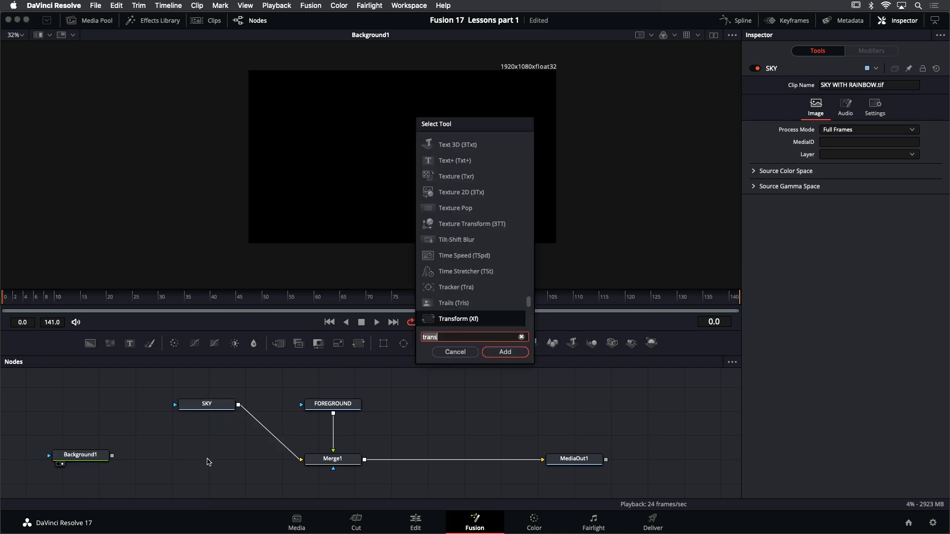
pyautogui.press('BackSpace')
pyautogui.press('BackSpace')
pyautogui.press('BackSpace')
pyautogui.press('BackSpace')
pyautogui.press('BackSpace')
pyautogui.write('merge')
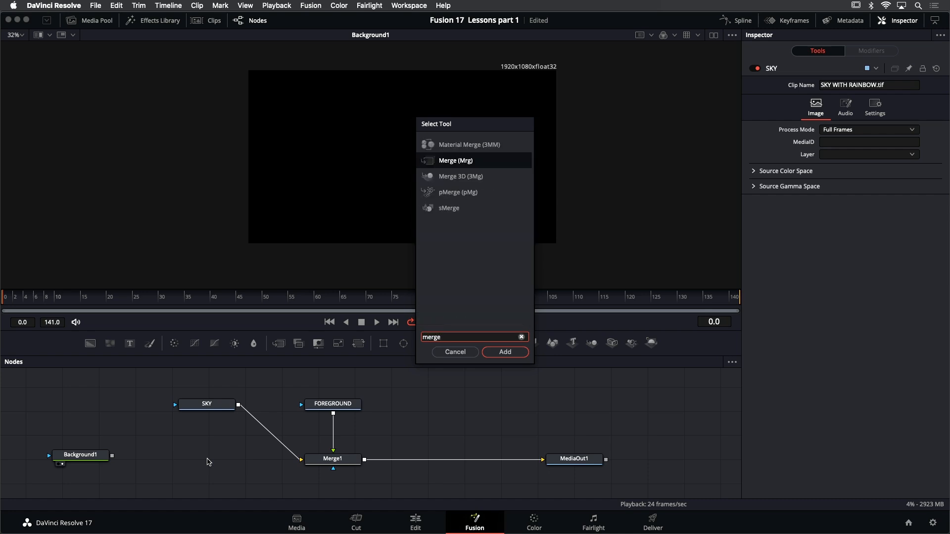
pyautogui.press('Return')
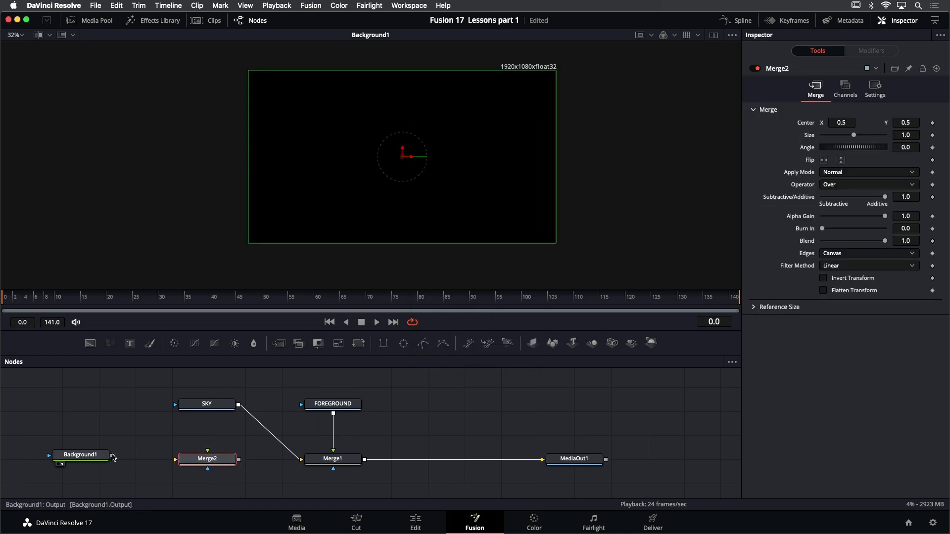
# Connect Background1 as Merge2's background and SKY as its foreground, and view Merge2
pyautogui.moveTo(112, 457); pyautogui.dragTo(177, 461)
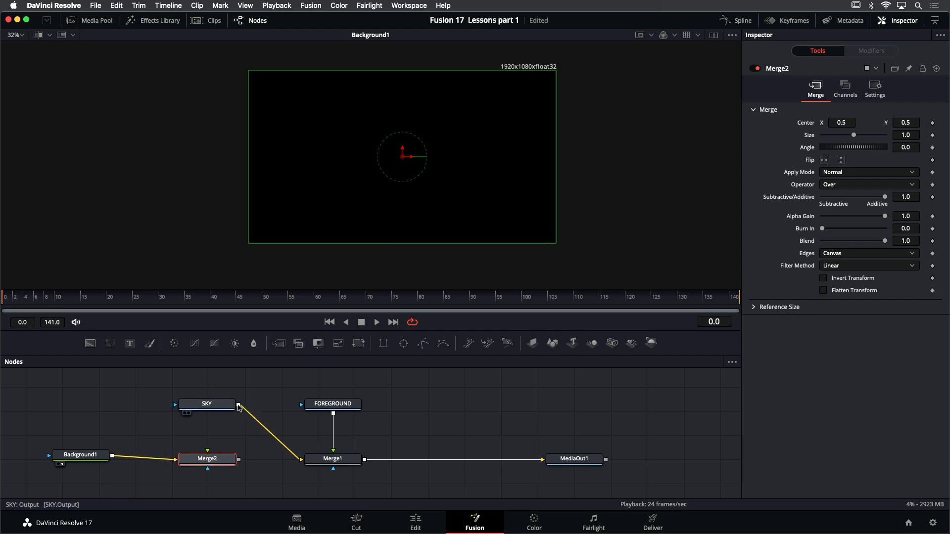
pyautogui.moveTo(239, 406); pyautogui.dragTo(208, 452)
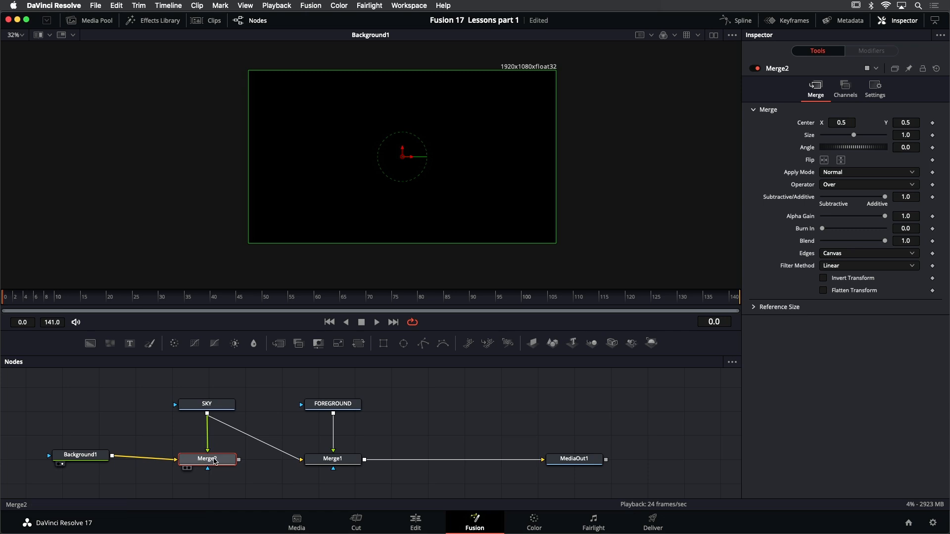
pyautogui.press('1')
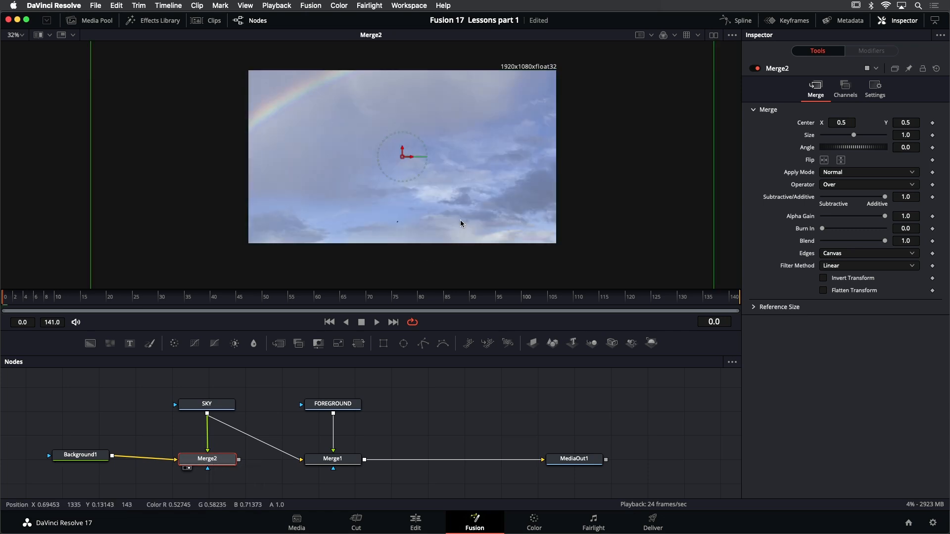
# Try repositioning the sky image within Merge2's frame, and undo the move
pyautogui.scroll(-2, 453, 216)
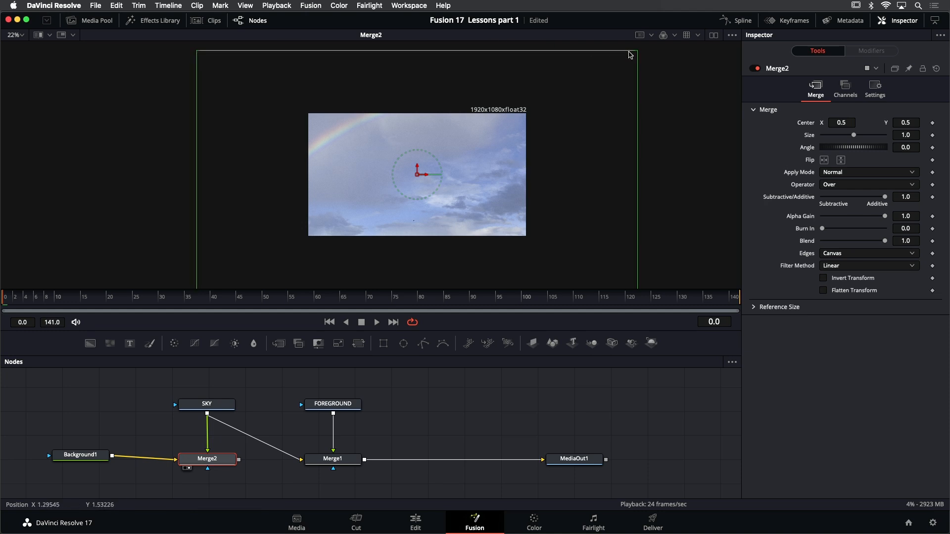
pyautogui.scroll(-1, 628, 168)
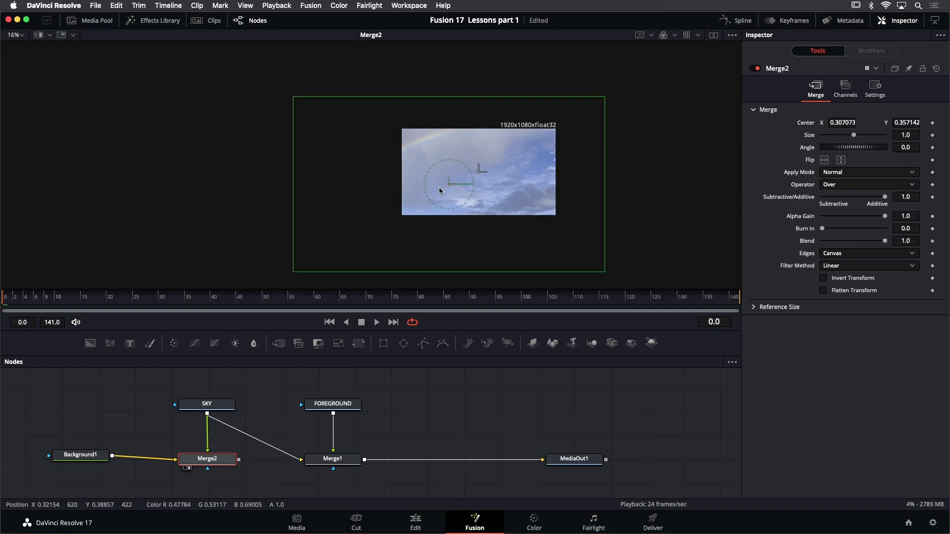
pyautogui.moveTo(439, 195); pyautogui.dragTo(475, 142)
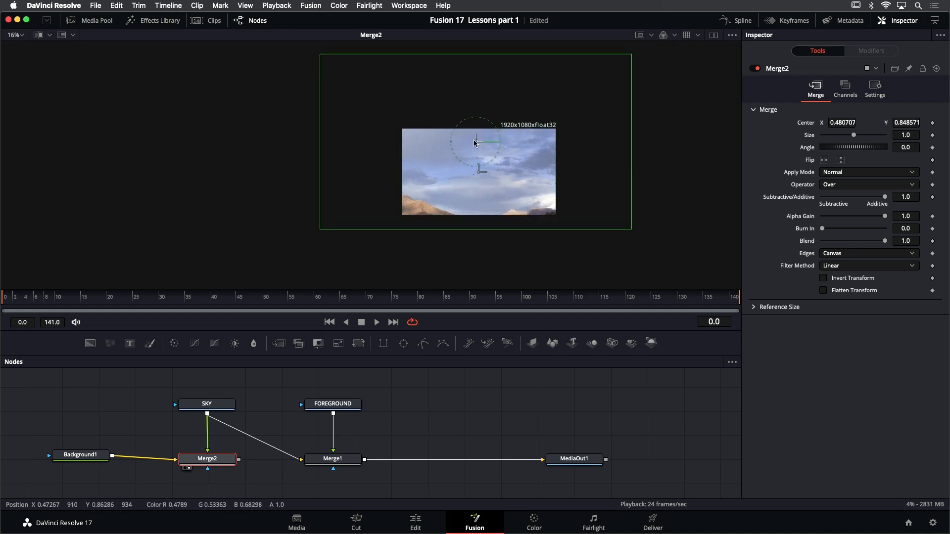
pyautogui.press('super+z')
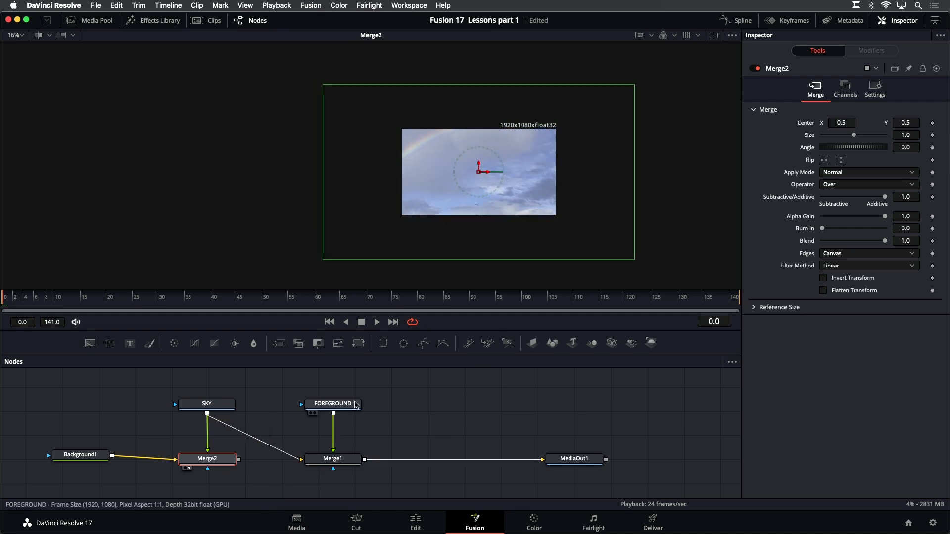
# Replace SKY's direct connection to Merge1's background with Merge2's output and view Merge1
pyautogui.moveTo(356, 404)
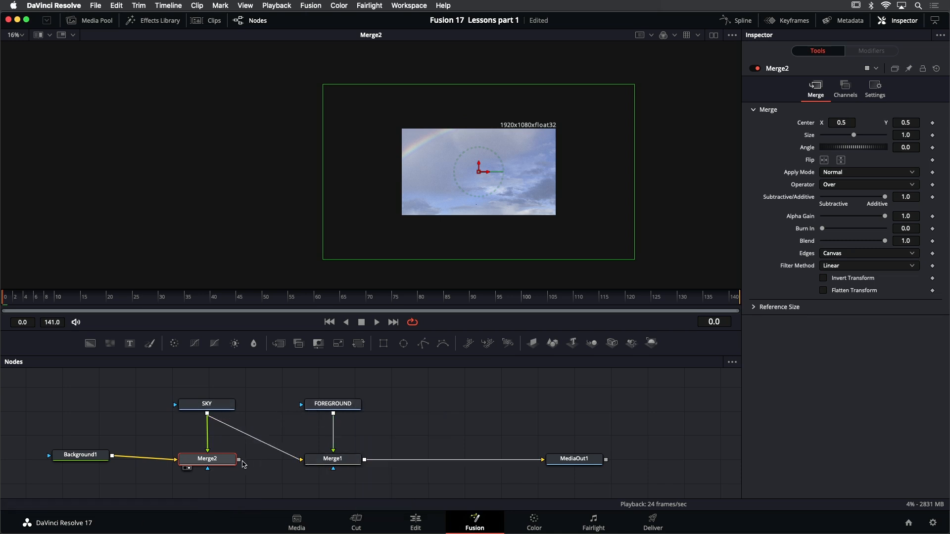
pyautogui.moveTo(240, 460); pyautogui.dragTo(304, 462)
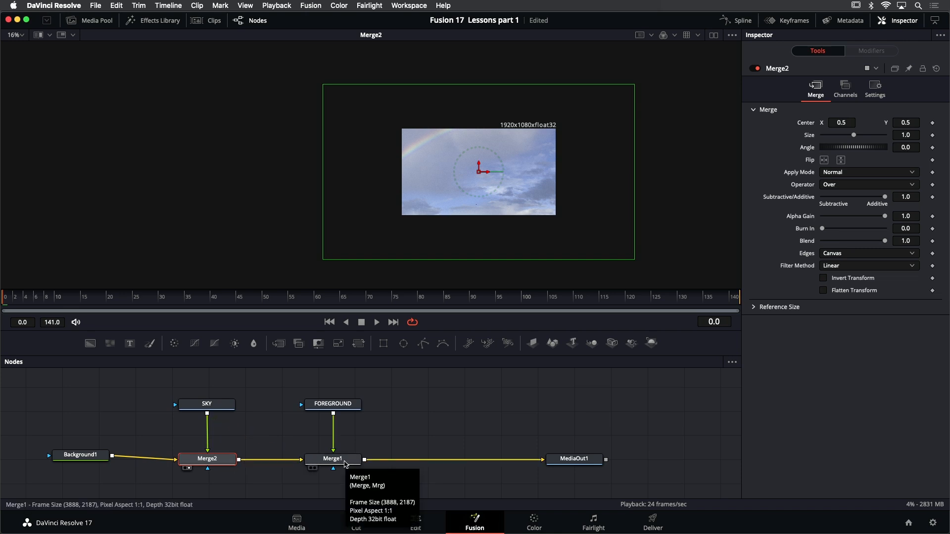
pyautogui.click(345, 463)
pyautogui.press('1')
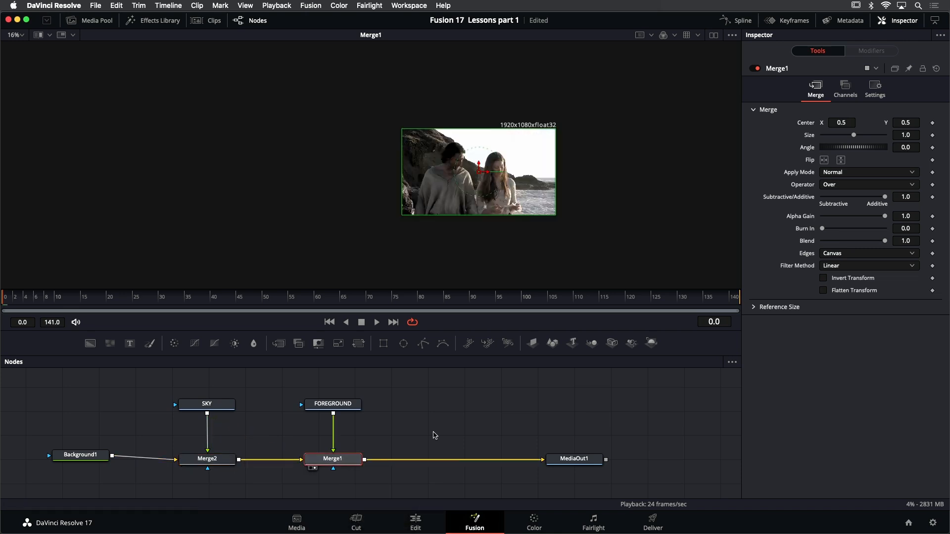
pyautogui.click(435, 443)
pyautogui.scroll(2, 520, 161)
pyautogui.scroll(2, 519, 163)
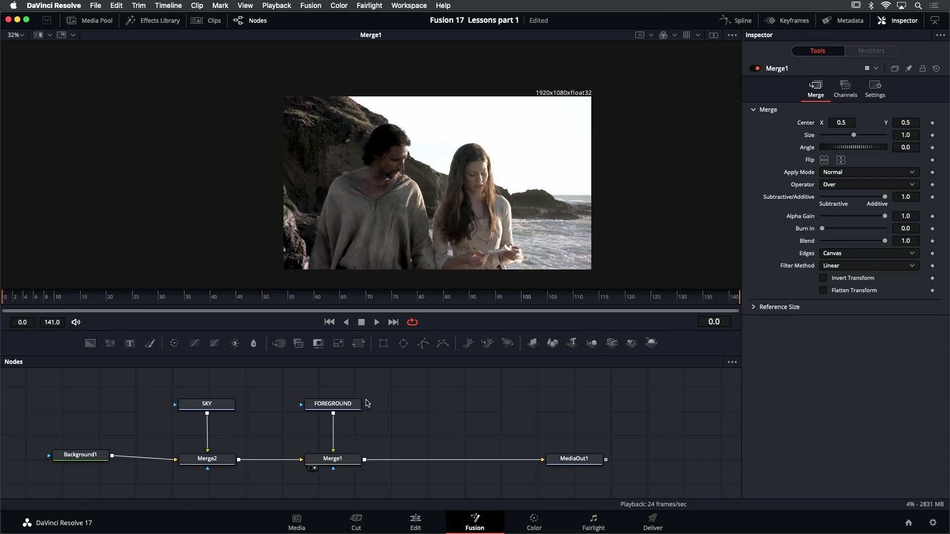
# Move the FOREGROUND node up and insert a Luma Keyer between it and Merge1
pyautogui.moveTo(366, 402)
pyautogui.mouseDown()
pyautogui.moveTo(383, 432)
pyautogui.moveTo(371, 375)
pyautogui.moveTo(372, 388)
pyautogui.mouseUp()
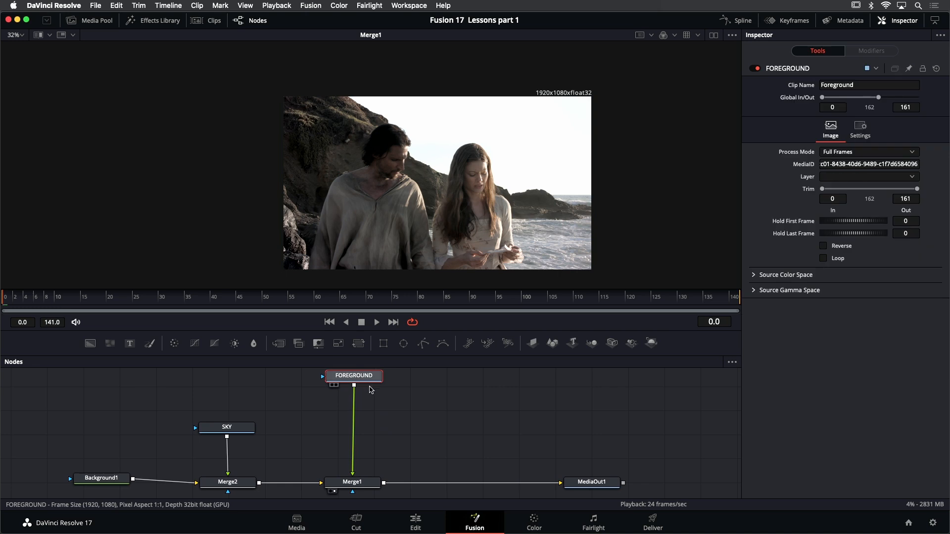
pyautogui.click(157, 22)
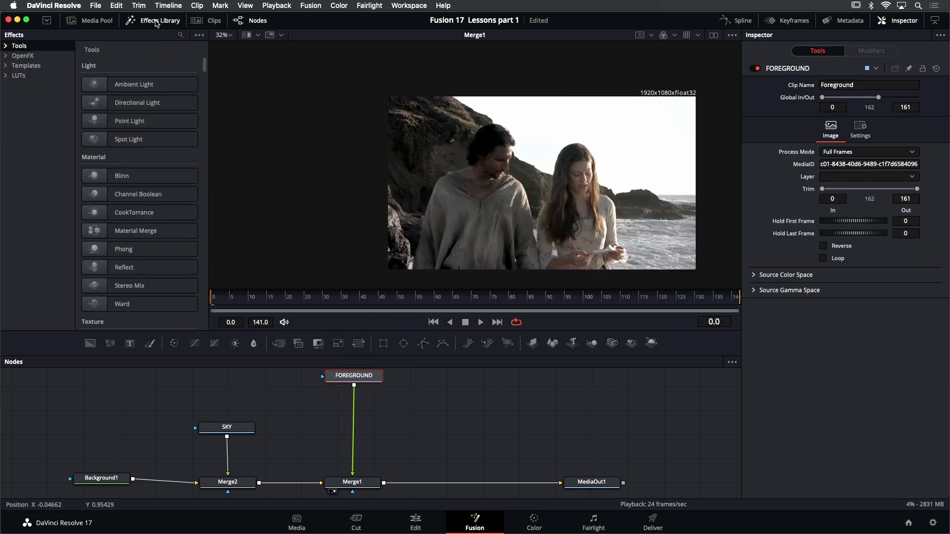
pyautogui.click(4, 46)
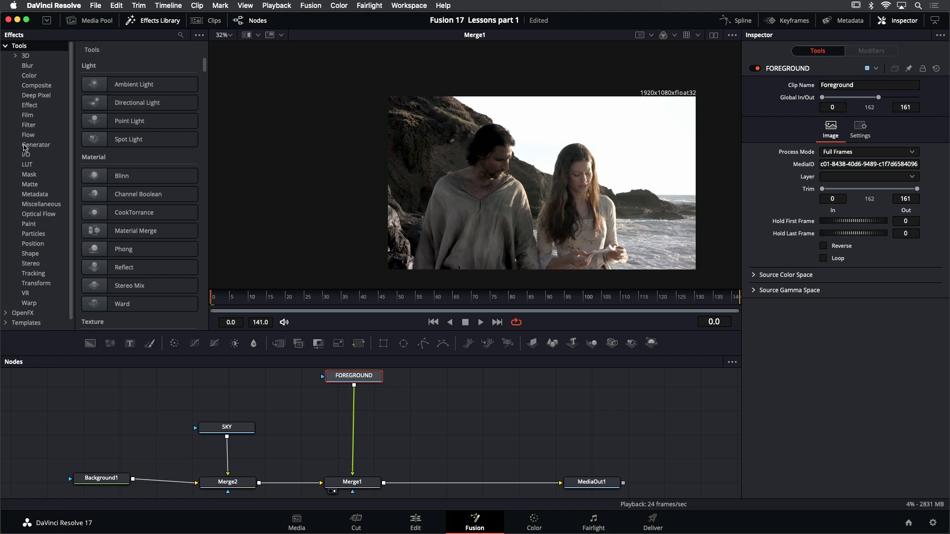
pyautogui.click(30, 185)
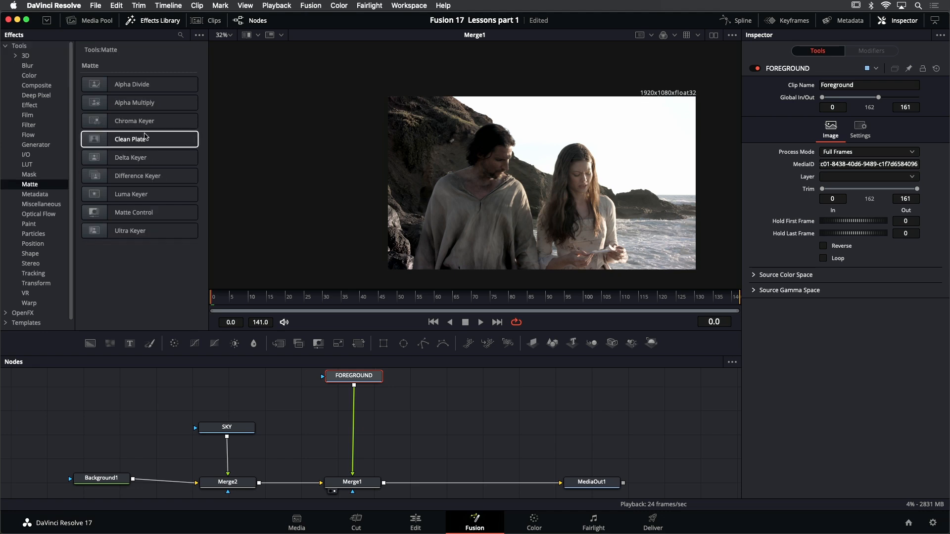
pyautogui.click(146, 201)
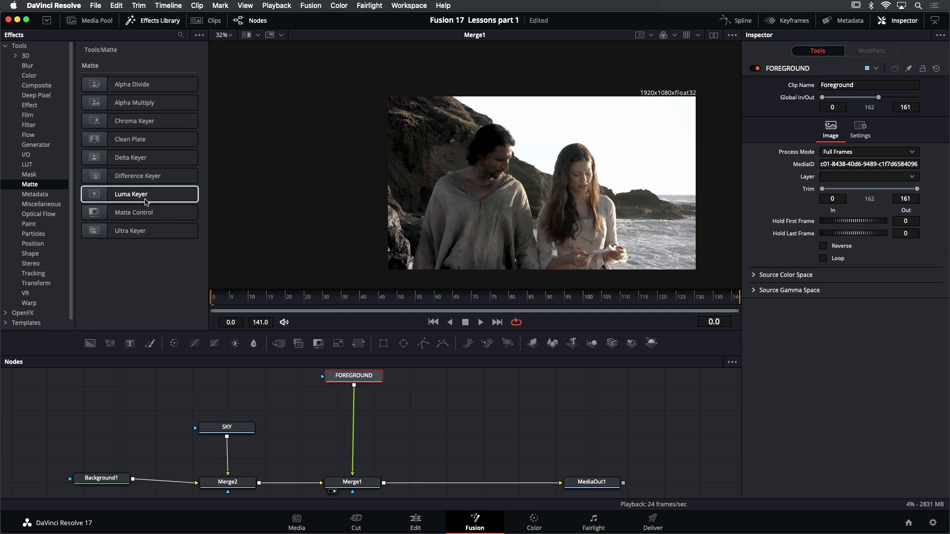
pyautogui.moveTo(147, 200); pyautogui.dragTo(357, 409)
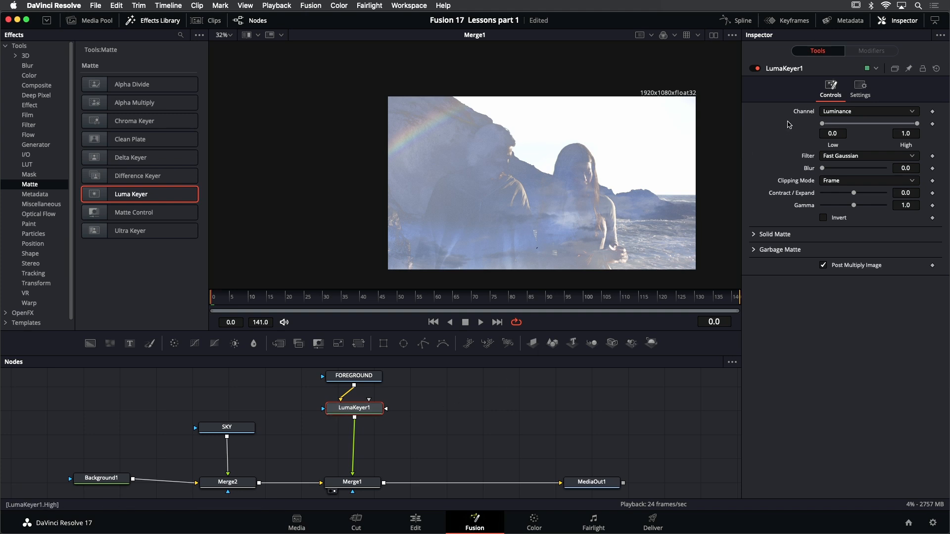
pyautogui.click(880, 115)
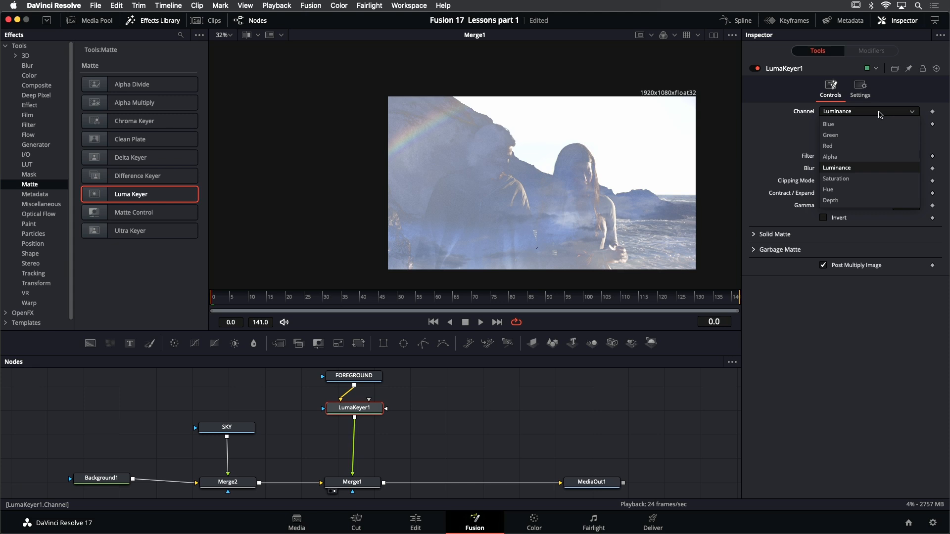
pyautogui.click(787, 108)
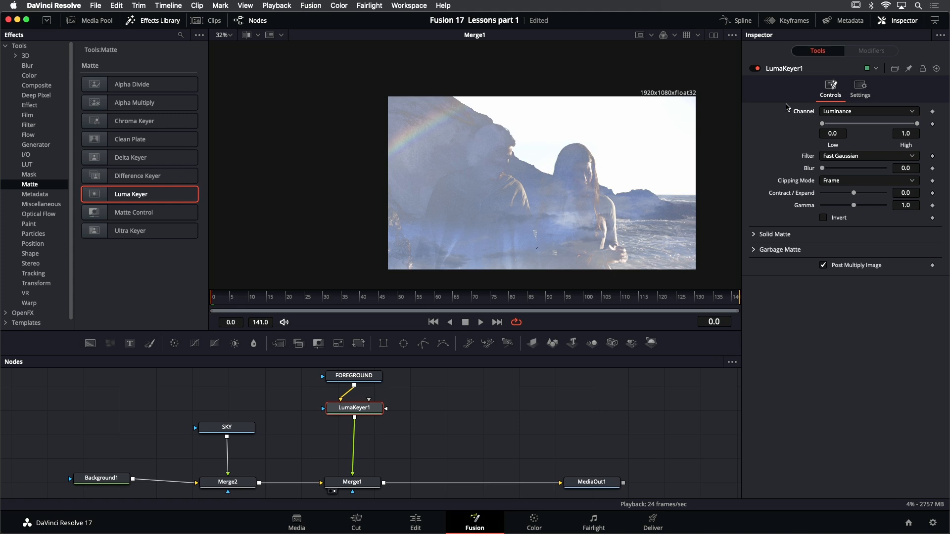
# Switch the viewer to the alpha channel and view the output of LumaKeyer1
pyautogui.moveTo(623, 149); pyautogui.dragTo(562, 129)
pyautogui.scroll(2, 567, 140)
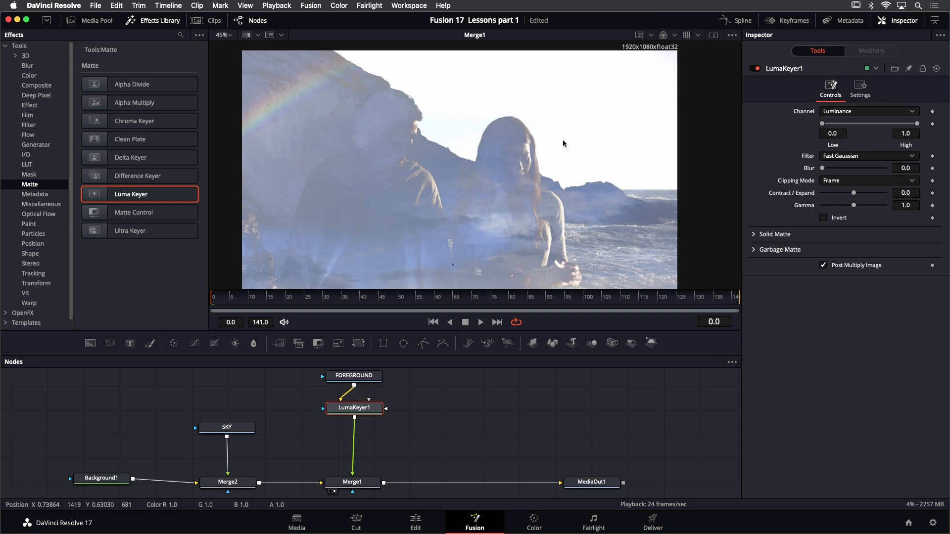
pyautogui.click(674, 35)
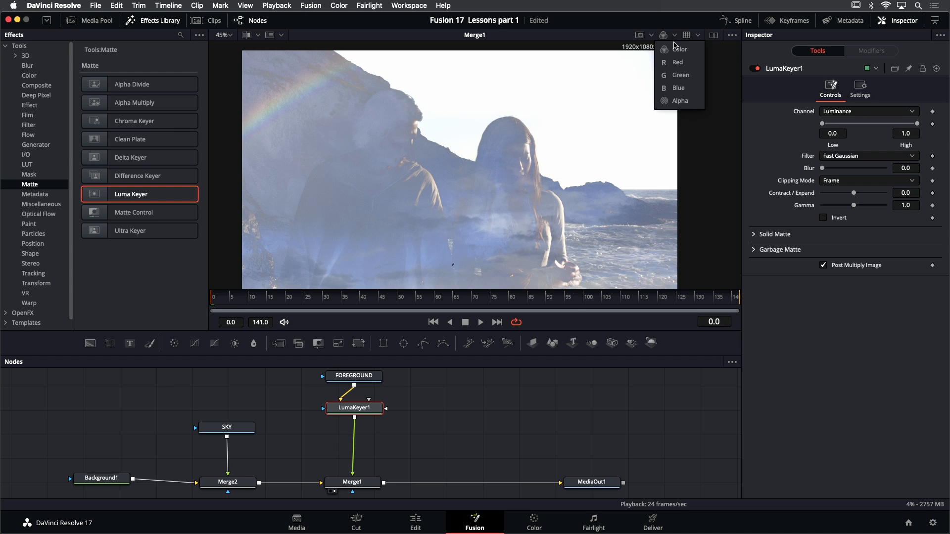
pyautogui.click(677, 102)
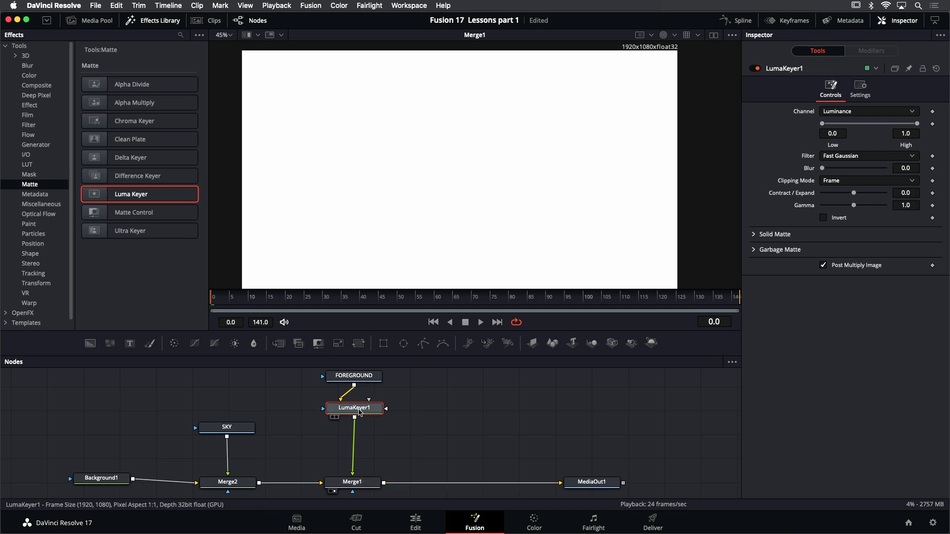
pyautogui.moveTo(359, 412)
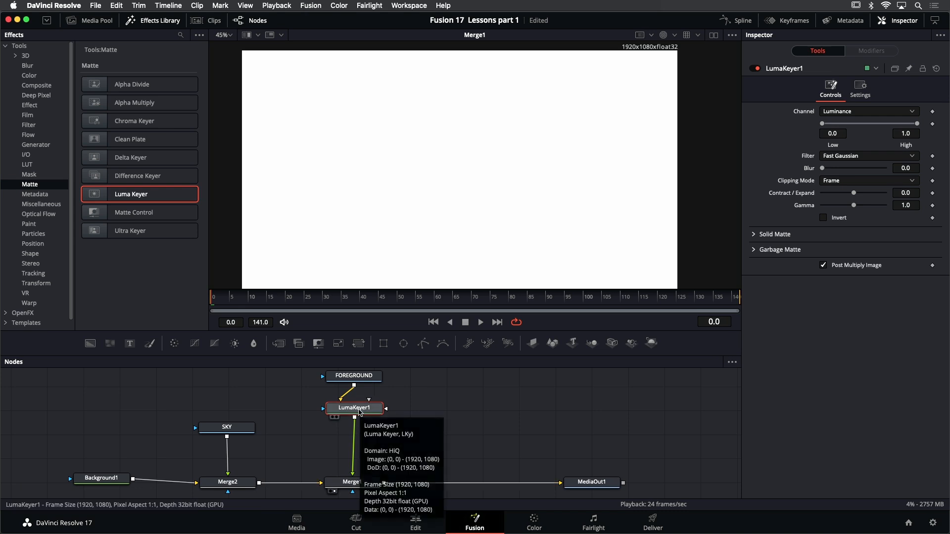
pyautogui.press('1')
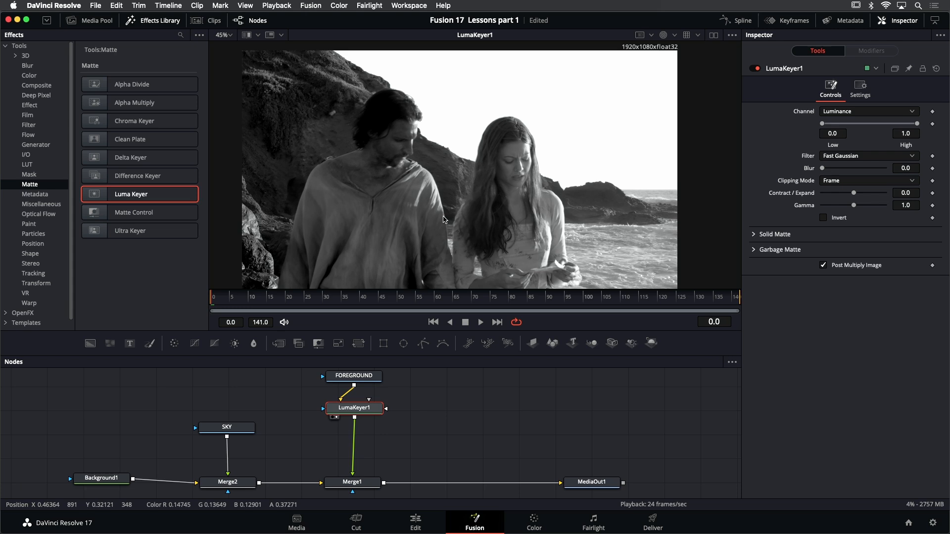
# Hide the effects library and set the luma key's Low threshold to 0.75 and High threshold to 0.9
pyautogui.click(151, 23)
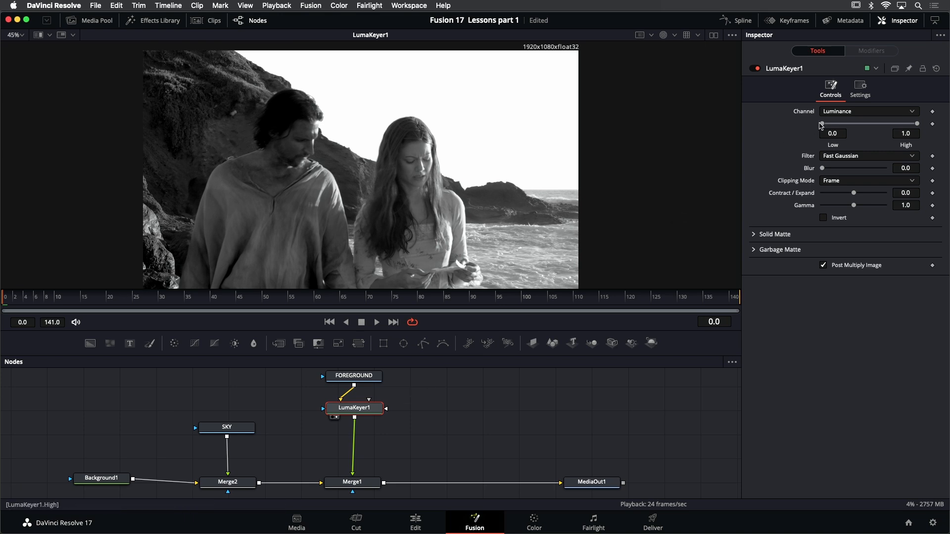
pyautogui.moveTo(823, 126); pyautogui.dragTo(914, 126)
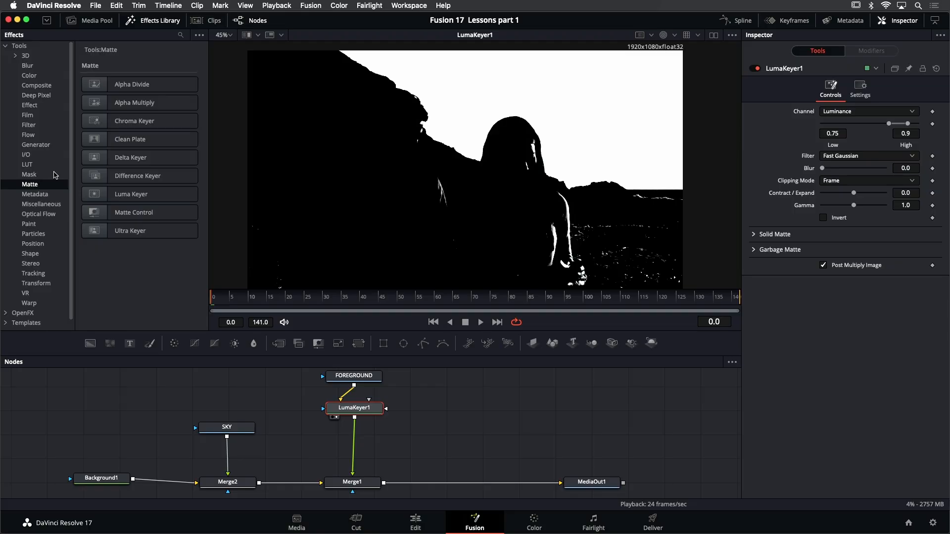
# Insert an Erode/Dilate node between LumaKeyer1 and Merge1, view it, and set its Amount to -0.005
pyautogui.click(147, 20)
pyautogui.click(155, 22)
pyautogui.click(29, 126)
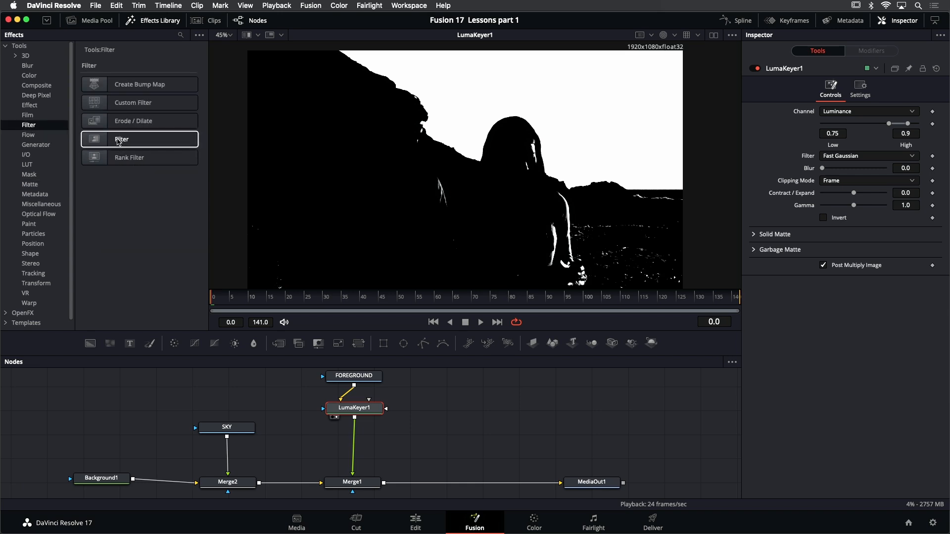
pyautogui.moveTo(143, 121); pyautogui.dragTo(356, 439)
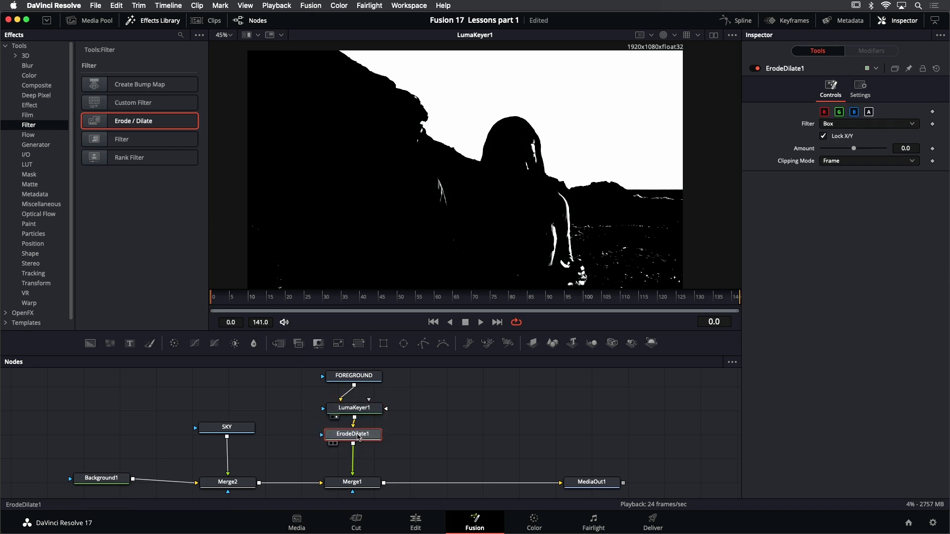
pyautogui.press('1')
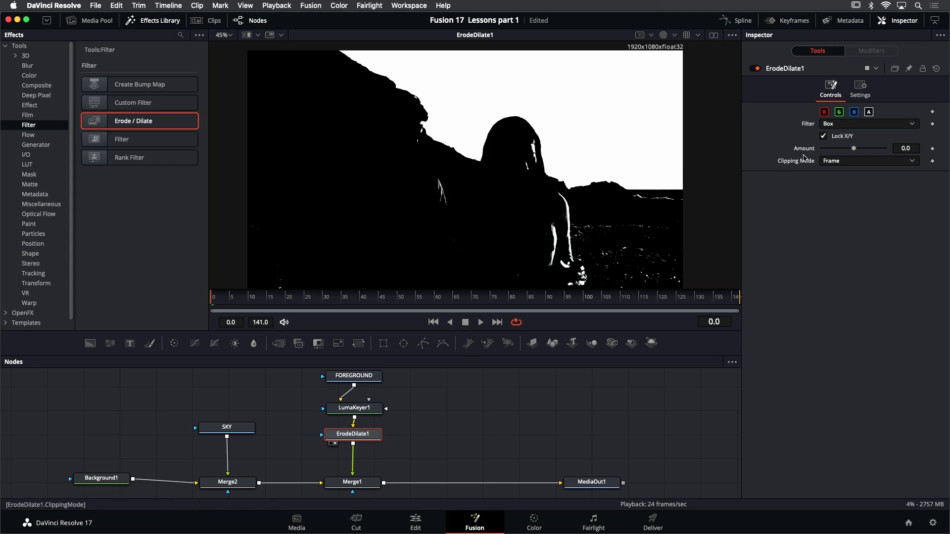
pyautogui.moveTo(854, 149); pyautogui.dragTo(843, 154)
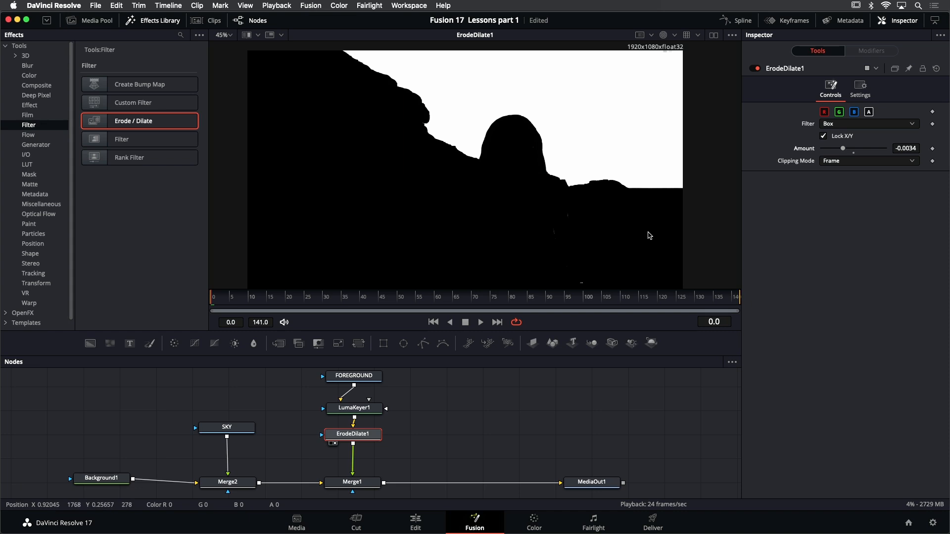
pyautogui.moveTo(843, 148); pyautogui.dragTo(838, 150)
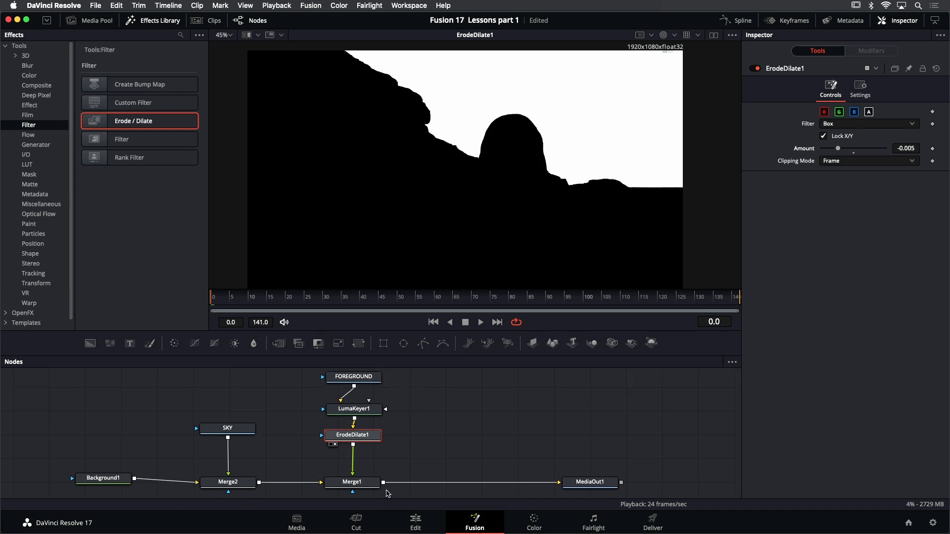
# Move FOREGROUND, LumaKeyer1 and ErodeDilate1 up, insert a second Erode/Dilate node between ErodeDilate1 and Merge1, and view it
pyautogui.scroll(-1, 387, 496)
pyautogui.moveTo(408, 409); pyautogui.dragTo(402, 428)
pyautogui.scroll(-1, 404, 430)
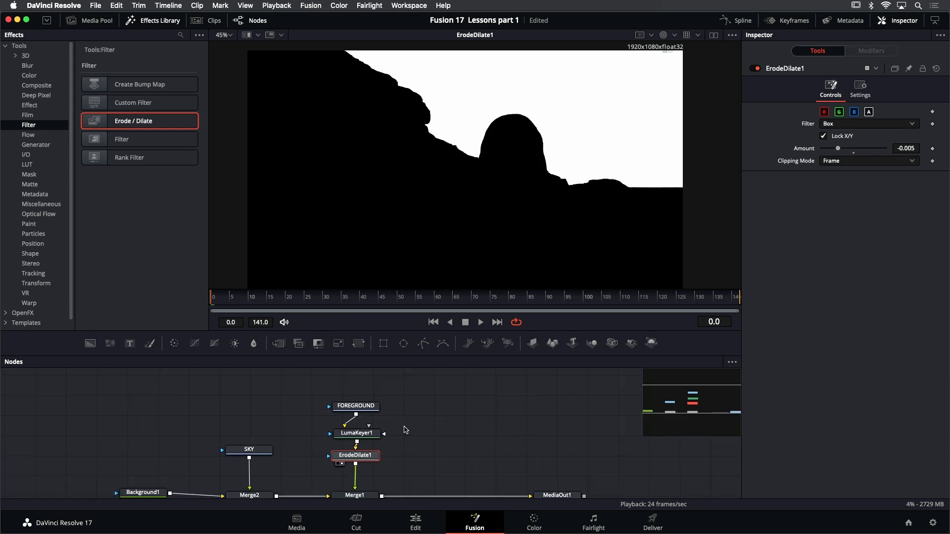
pyautogui.scroll(-2, 411, 428)
pyautogui.moveTo(406, 466); pyautogui.dragTo(327, 379)
pyautogui.moveTo(355, 434); pyautogui.dragTo(354, 417)
pyautogui.scroll(1, 395, 417)
pyautogui.click(424, 412)
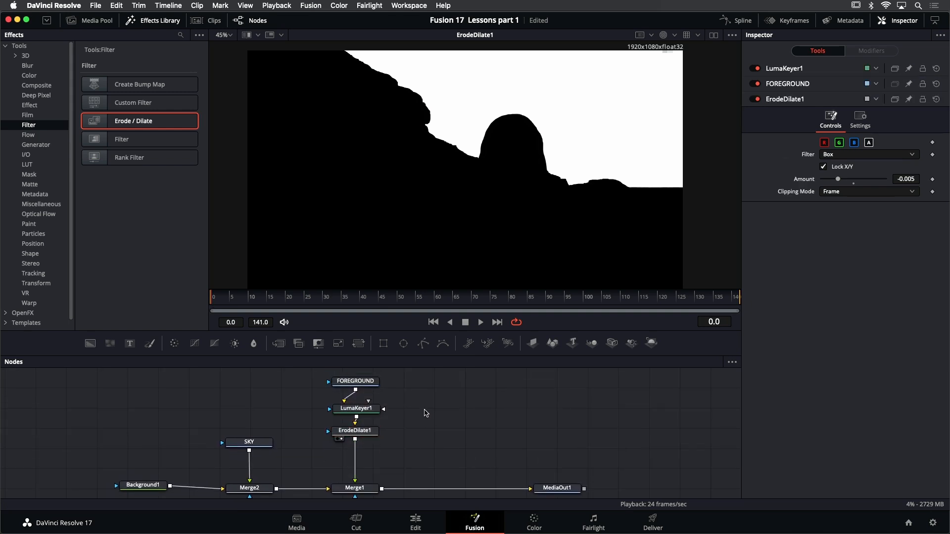
pyautogui.moveTo(144, 139); pyautogui.dragTo(362, 456)
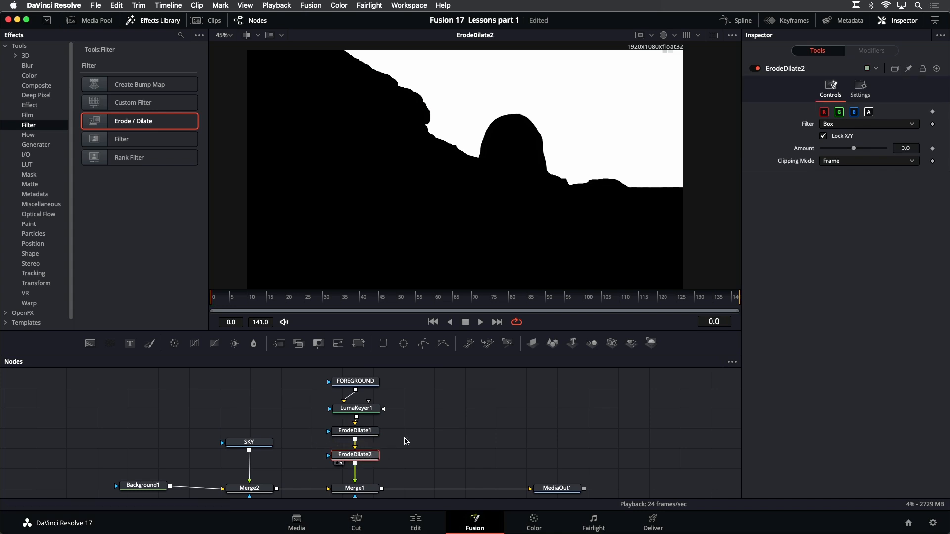
pyautogui.moveTo(855, 150); pyautogui.dragTo(853, 151)
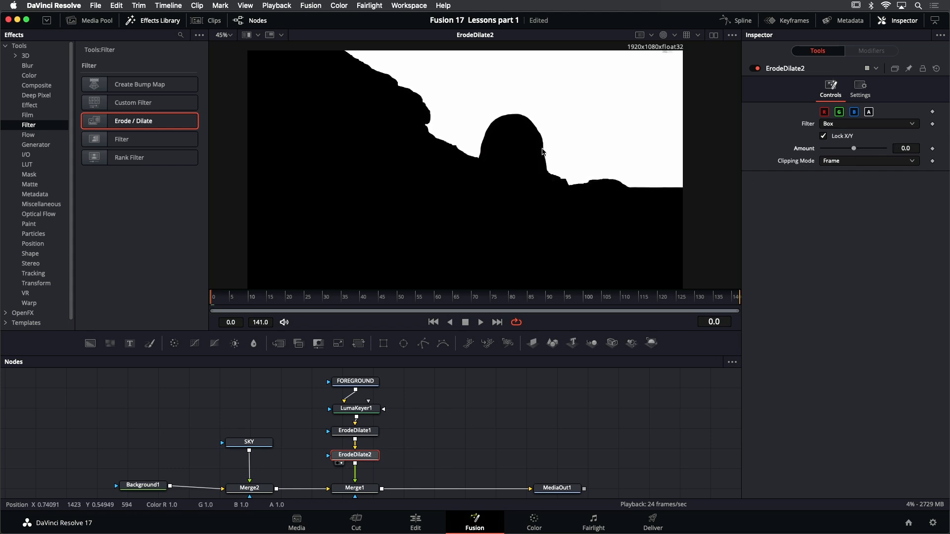
# Set ErodeDilate2's Amount to 0.0081 and switch the viewer back to full color
pyautogui.scroll(5, 557, 179)
pyautogui.scroll(2, 558, 176)
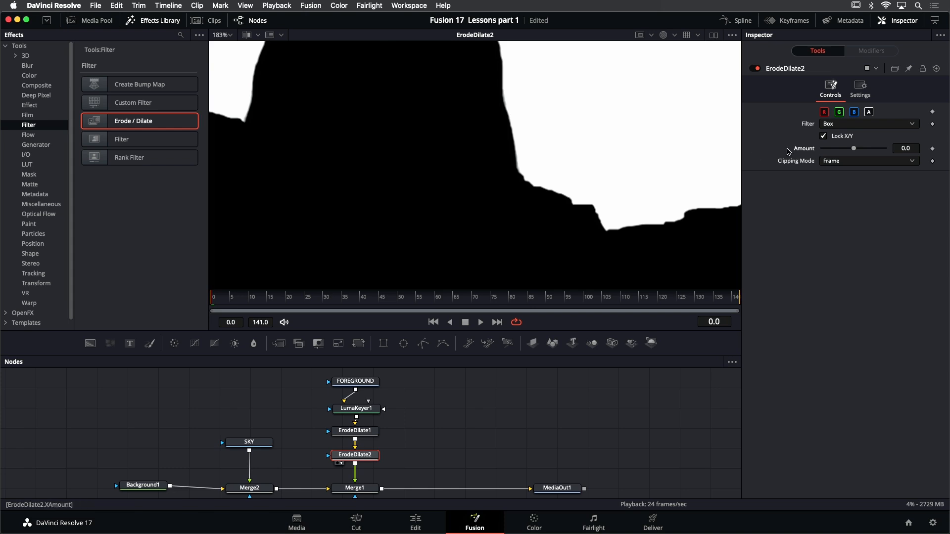
pyautogui.moveTo(855, 151); pyautogui.dragTo(879, 148)
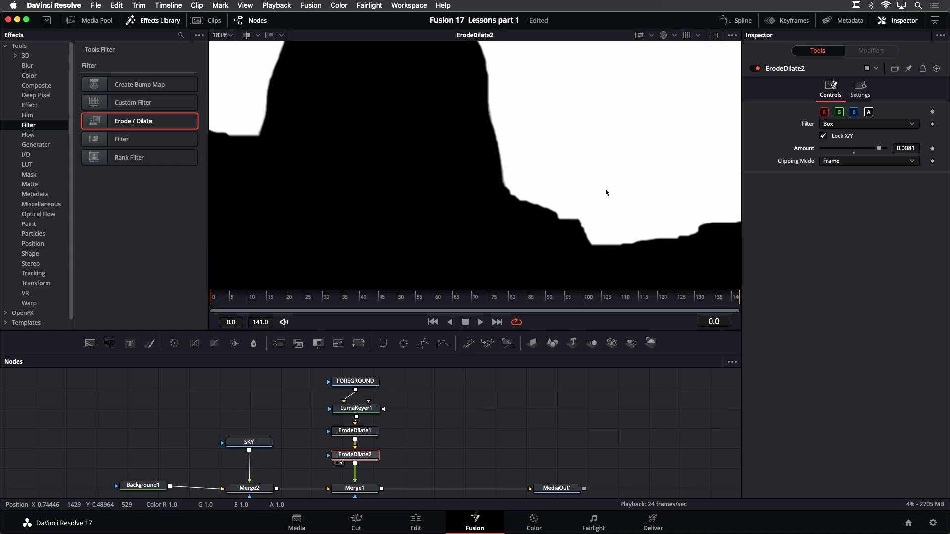
pyautogui.scroll(-2, 584, 191)
pyautogui.scroll(-2, 666, 62)
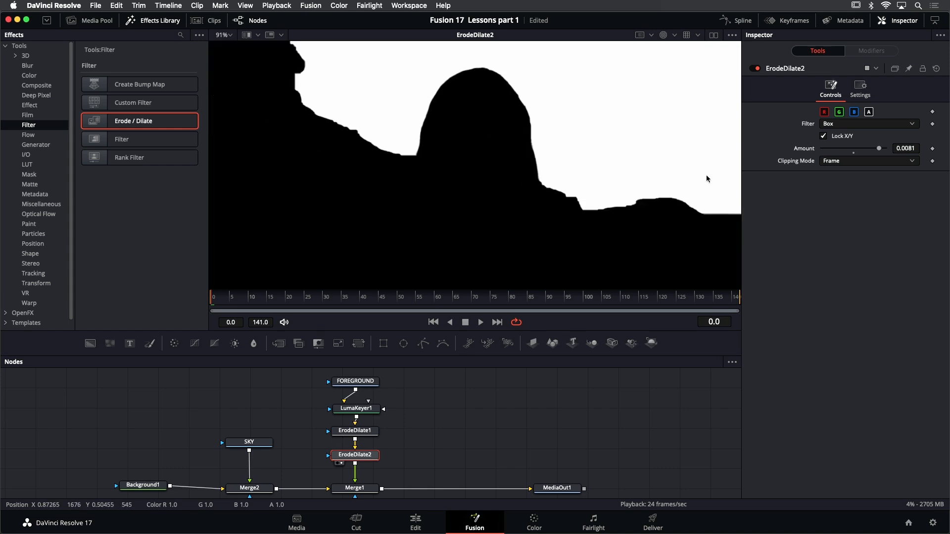
pyautogui.click(663, 38)
pyautogui.scroll(-4, 624, 123)
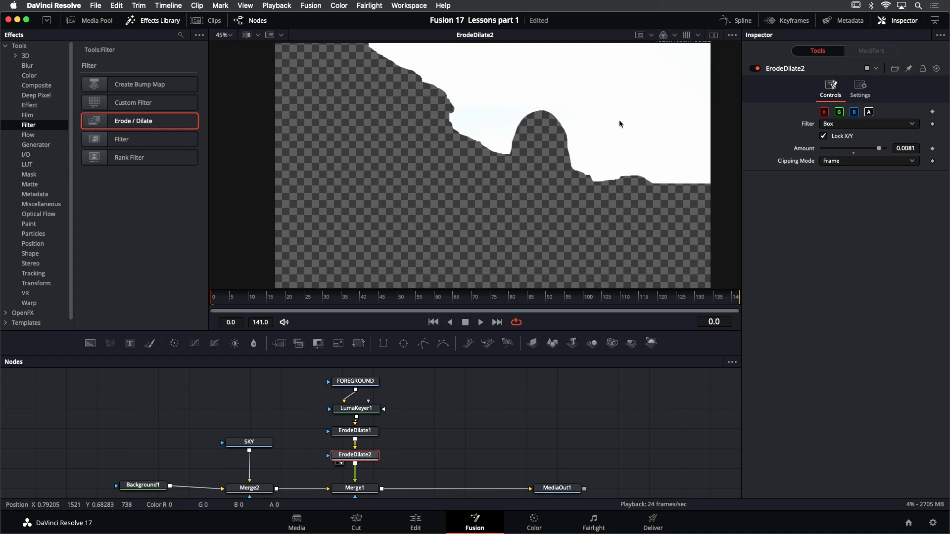
pyautogui.scroll(-1, 618, 122)
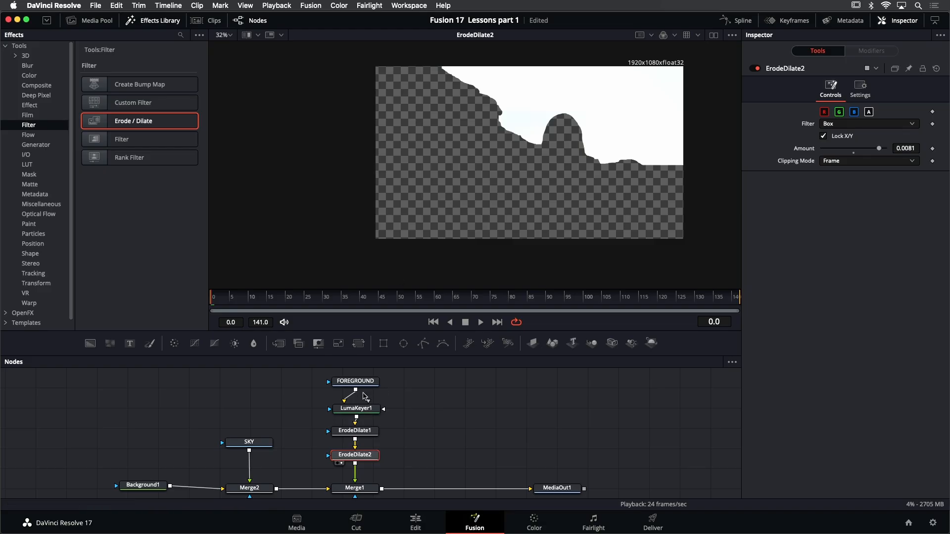
# Move LumaKeyer1, ErodeDilate1 and ErodeDilate2 to the right of FOREGROUND and add a Matte Control node below FOREGROUND
pyautogui.moveTo(304, 403); pyautogui.dragTo(381, 474)
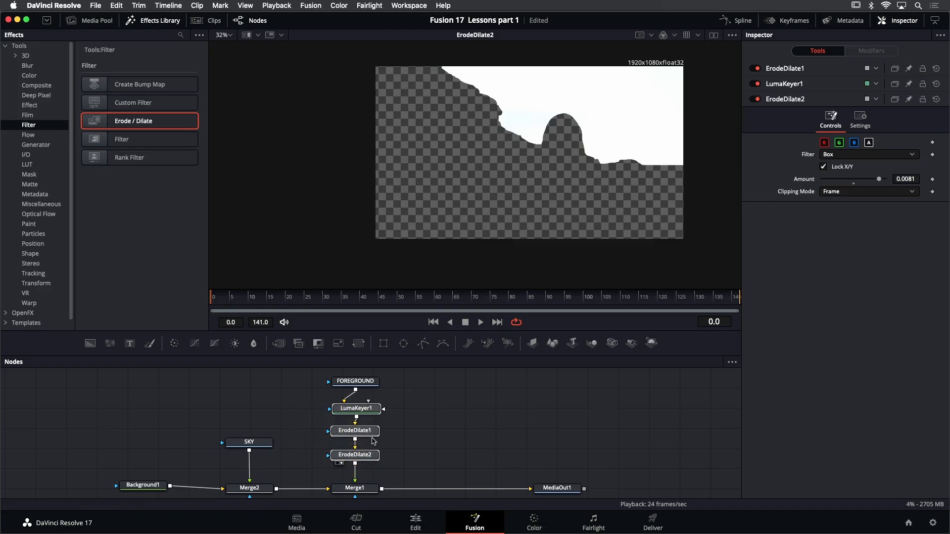
pyautogui.moveTo(368, 408); pyautogui.dragTo(459, 381)
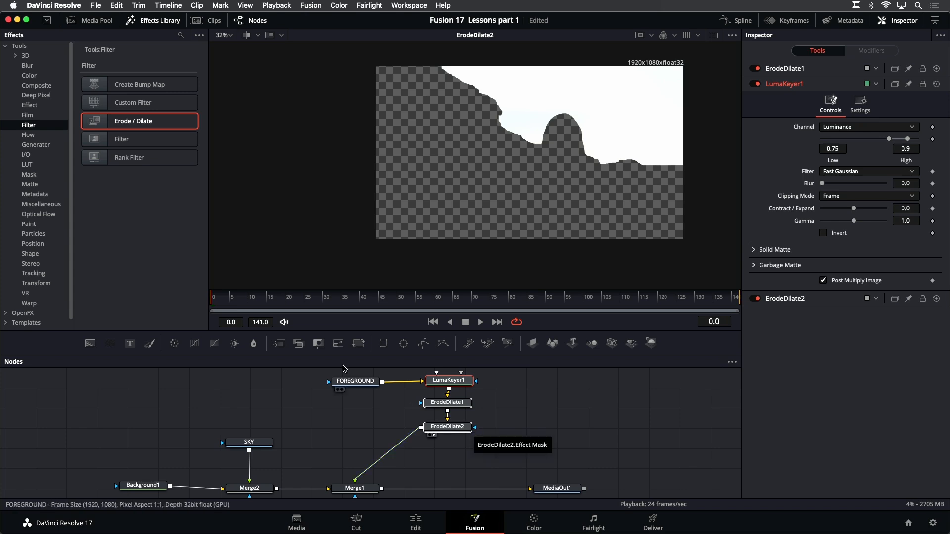
pyautogui.click(31, 135)
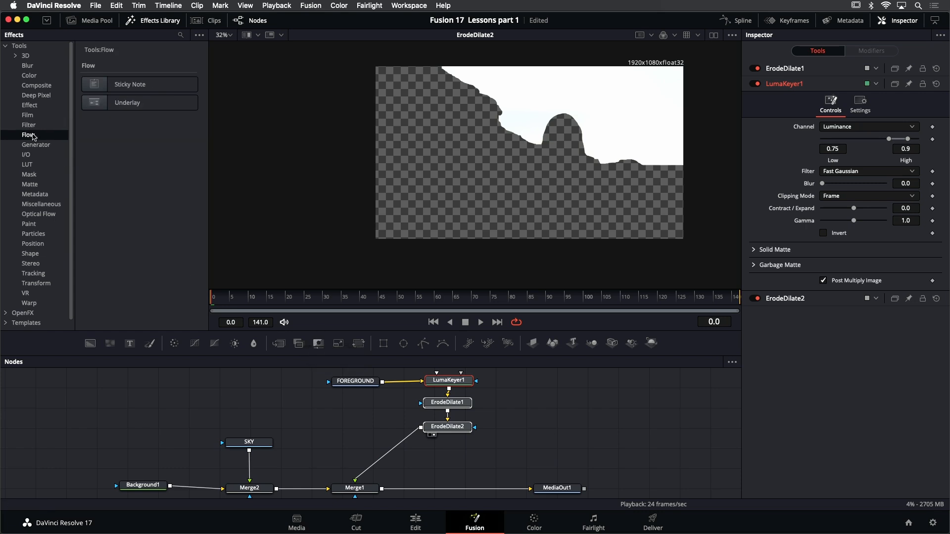
pyautogui.click(31, 175)
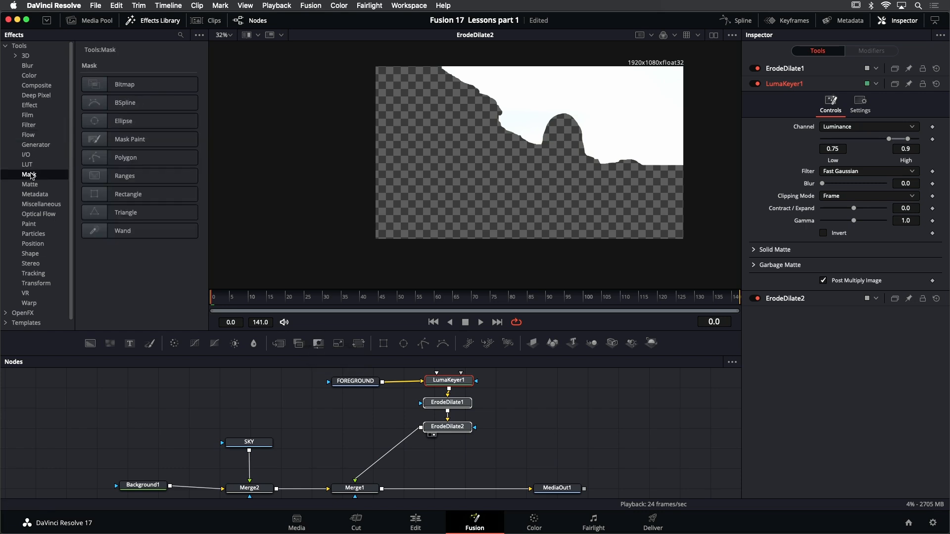
pyautogui.click(30, 184)
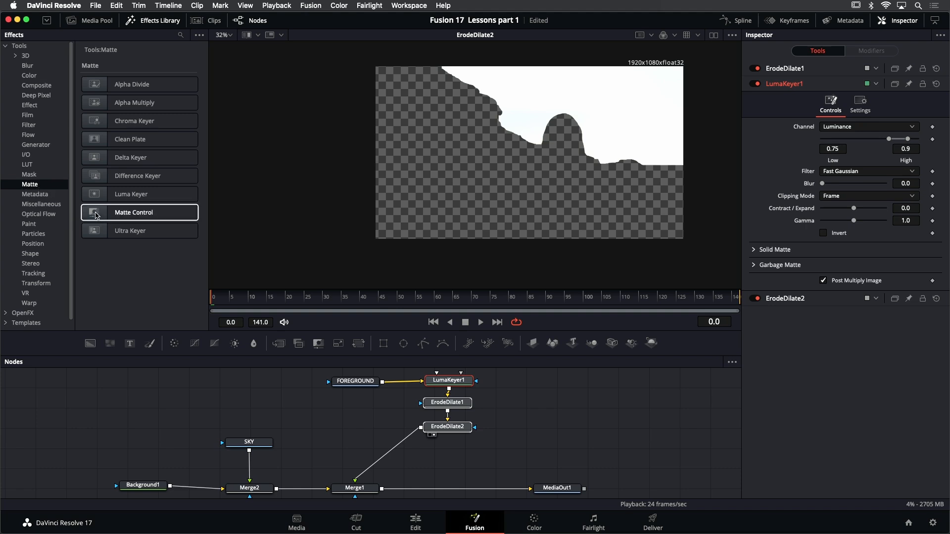
pyautogui.moveTo(97, 214); pyautogui.dragTo(359, 417)
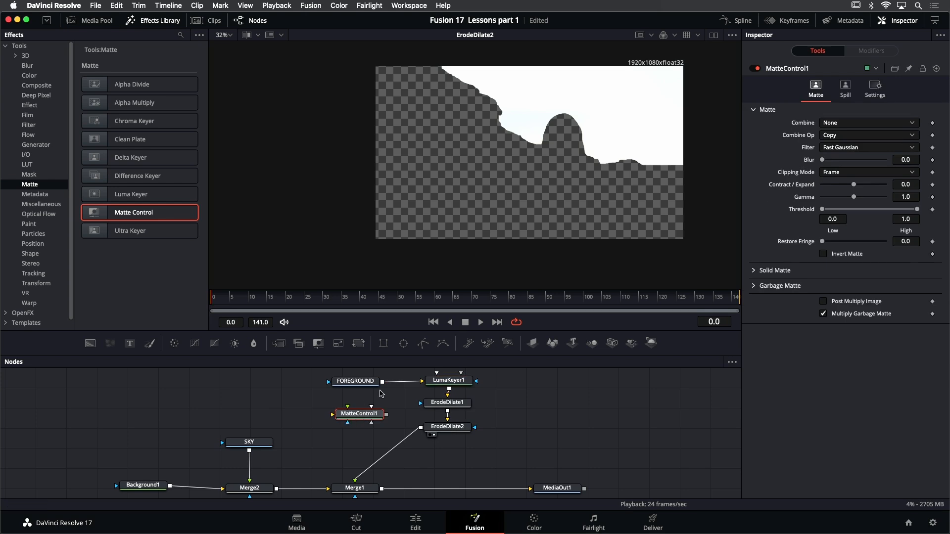
# Connect FOREGROUND to MatteControl1's background input and ErodeDilate2 to its foreground input, and view MatteControl1
pyautogui.moveTo(381, 385); pyautogui.dragTo(333, 417)
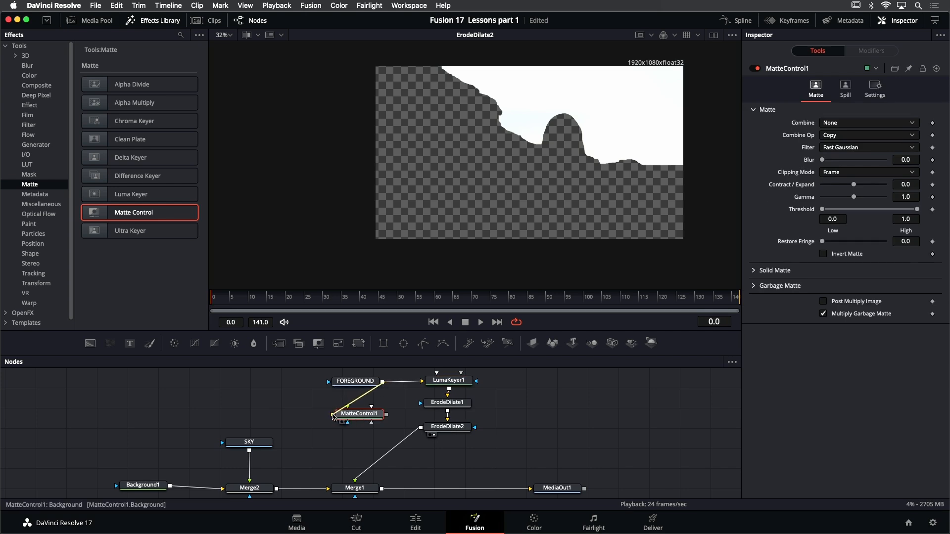
pyautogui.press('super+t')
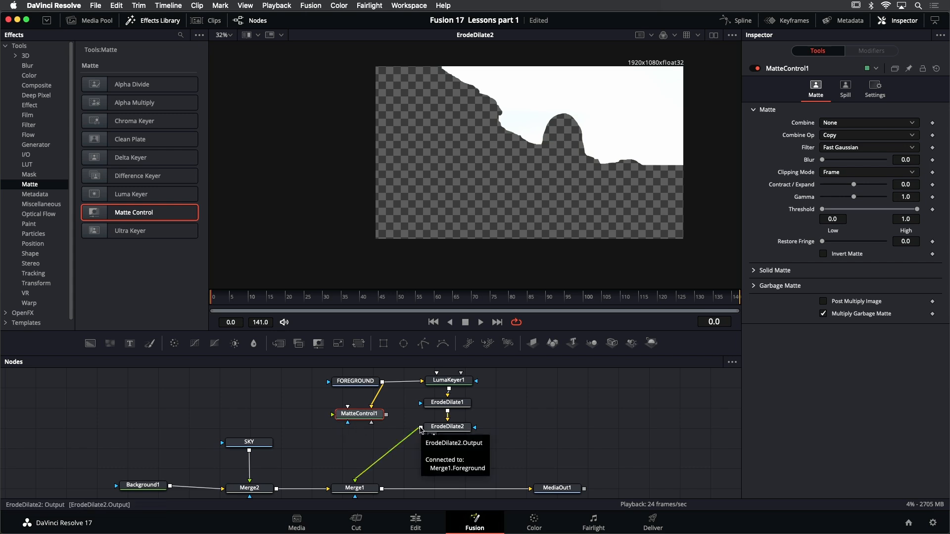
pyautogui.moveTo(419, 427); pyautogui.dragTo(332, 416)
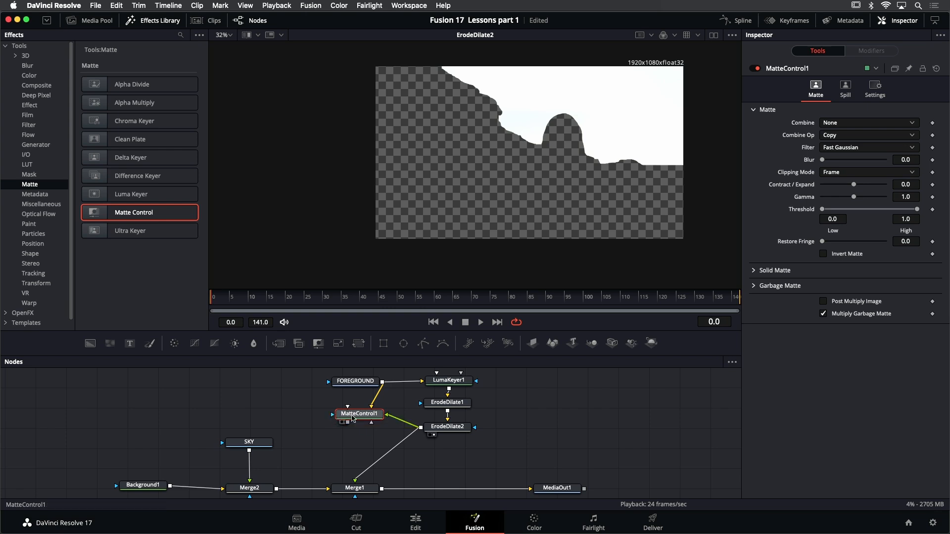
pyautogui.press('1')
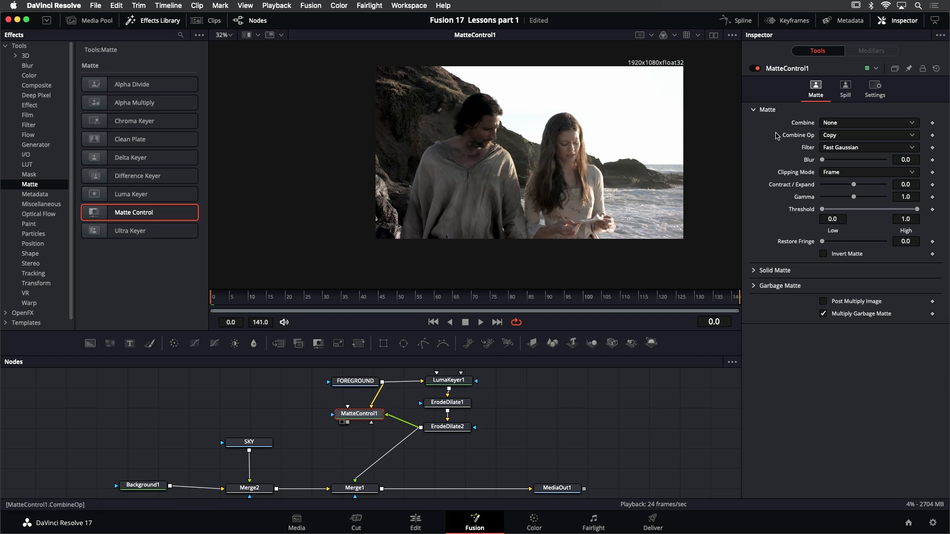
# Set MatteControl1's Combine to Combine Alpha and check its alpha channel before returning the viewer to color
pyautogui.click(853, 124)
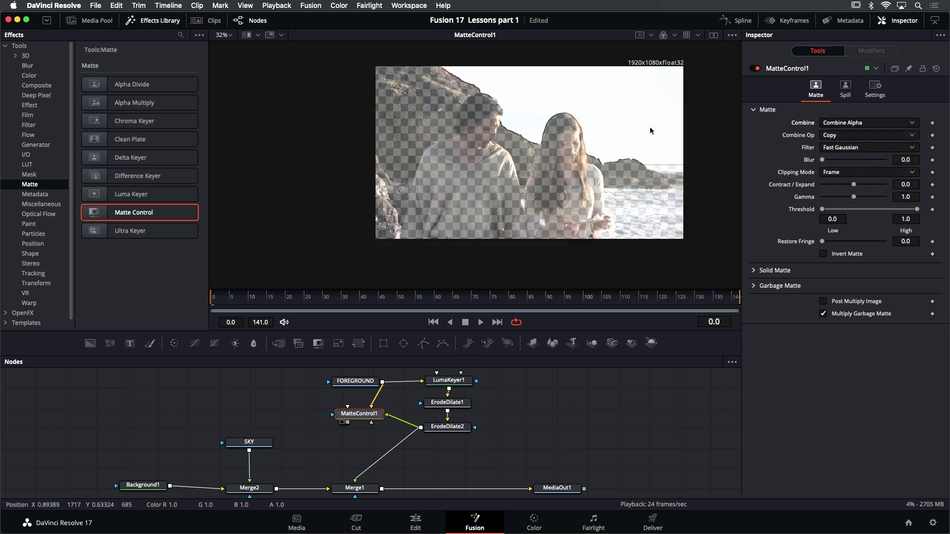
pyautogui.click(674, 36)
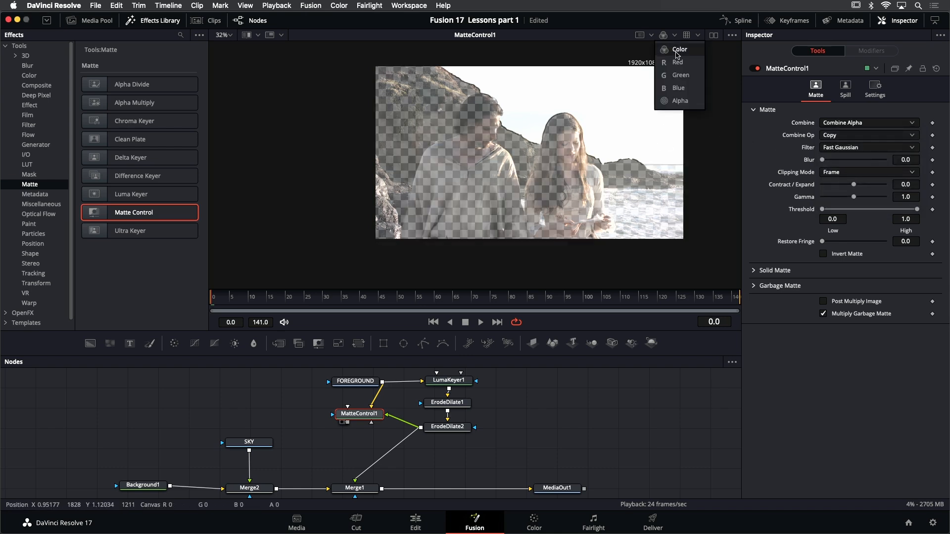
pyautogui.click(680, 101)
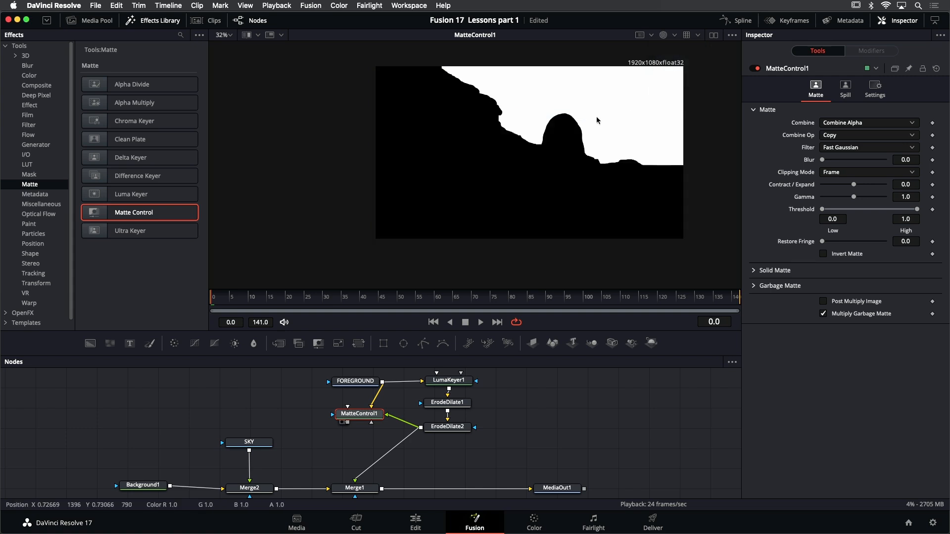
pyautogui.click(664, 37)
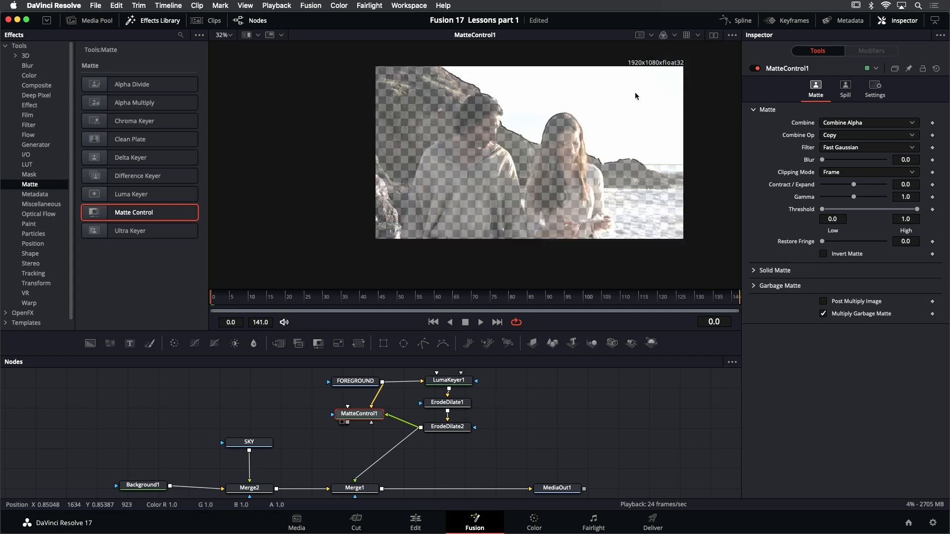
# Enable Post Multiply Image and Invert Matte on MatteControl1
pyautogui.scroll(2, 618, 120)
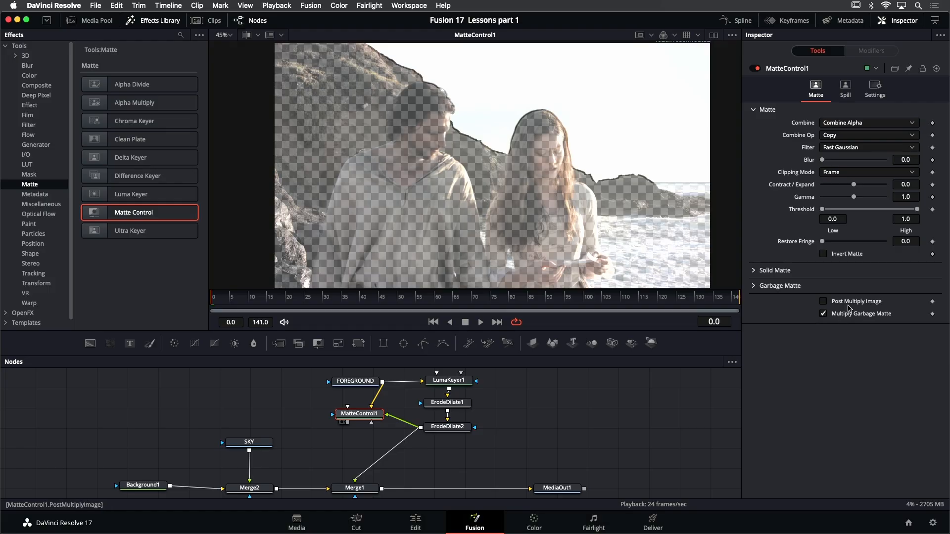
pyautogui.click(823, 301)
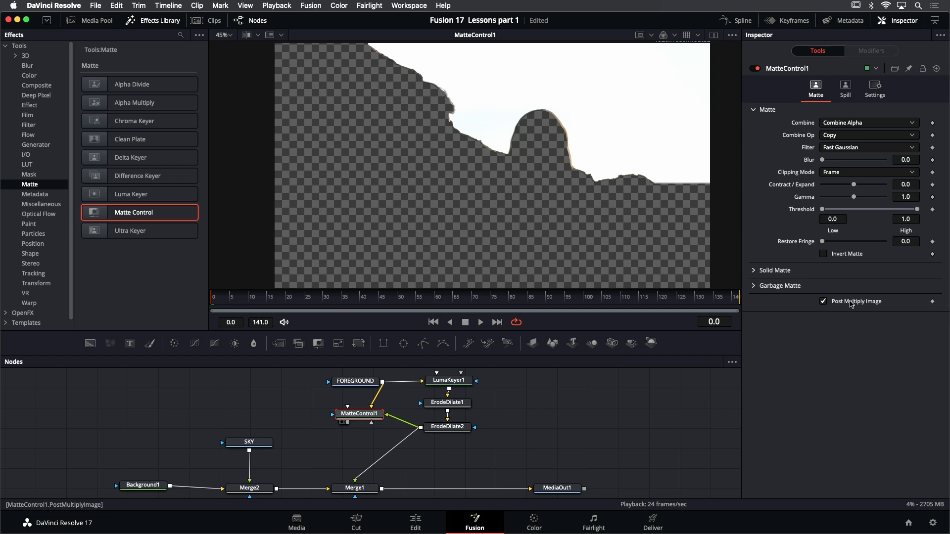
pyautogui.click(824, 254)
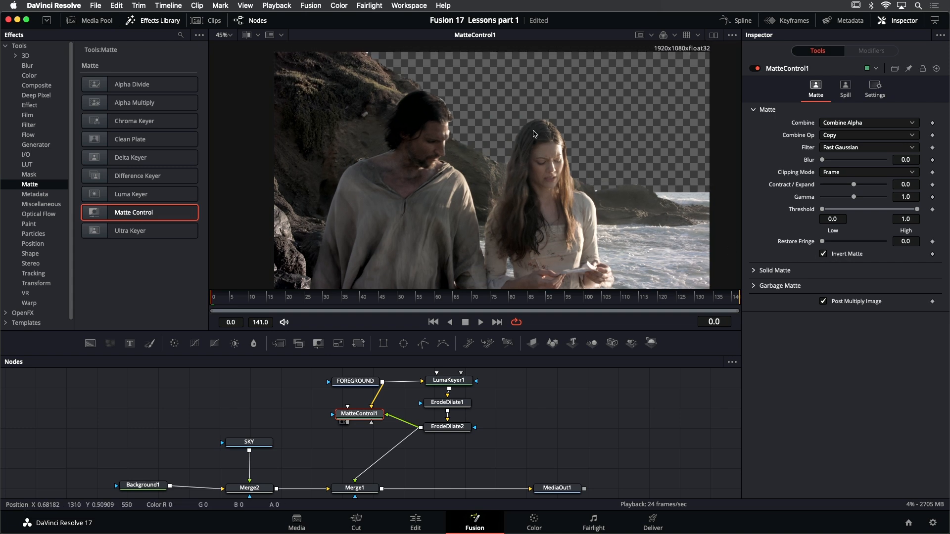
# Soften the matte edges around the woman's hair by setting LumaKeyer1's Blur to 2.52
pyautogui.scroll(5, 528, 135)
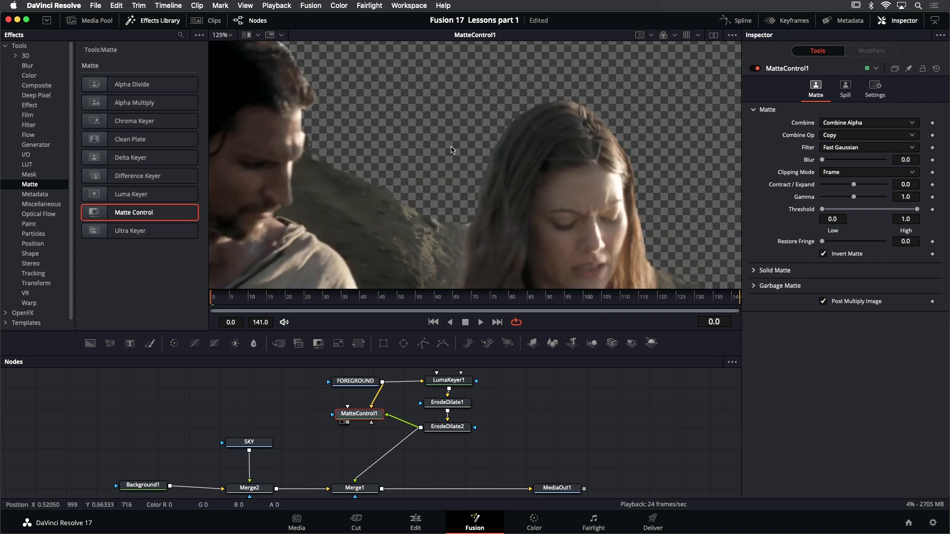
pyautogui.scroll(-2, 372, 190)
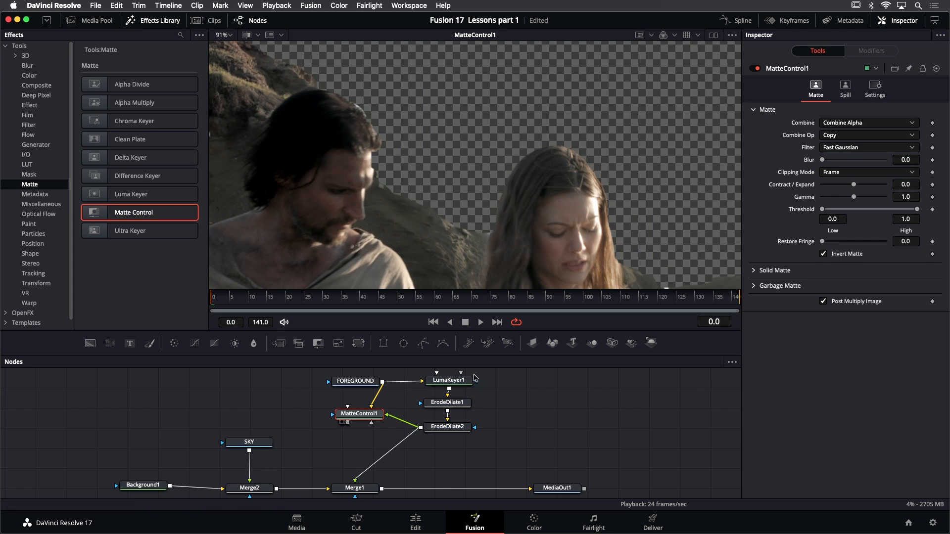
pyautogui.click(460, 382)
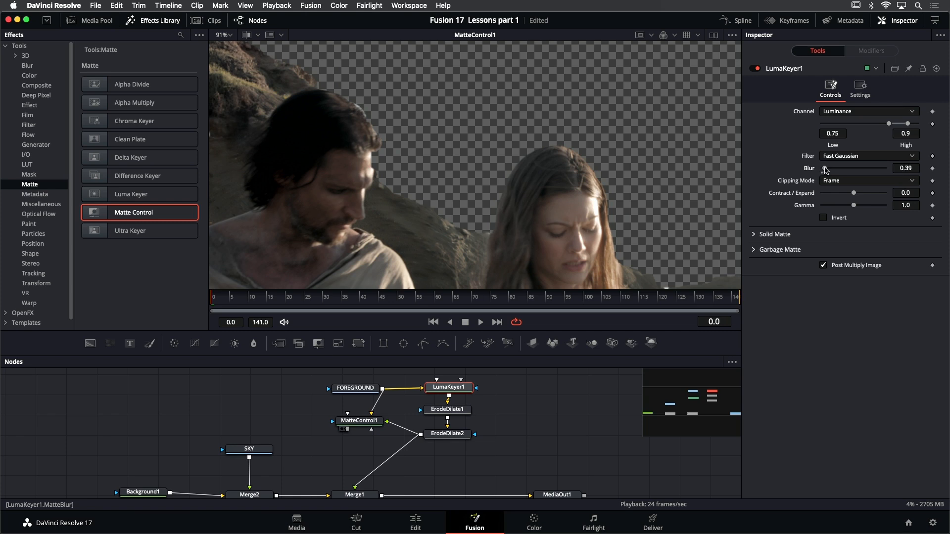
pyautogui.moveTo(831, 170); pyautogui.dragTo(836, 170)
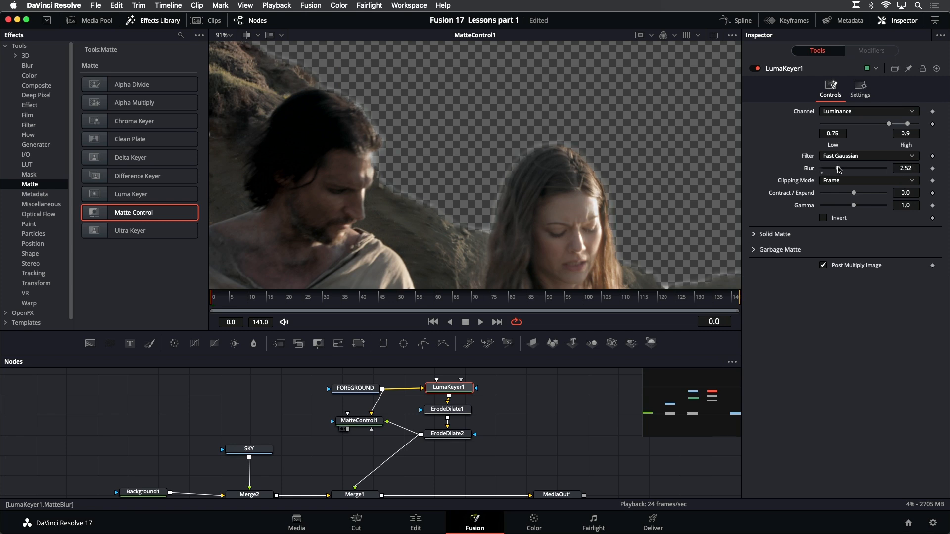
# Hide the effects library and play back MatteControl1's output fitted to the viewer
pyautogui.moveTo(546, 179); pyautogui.dragTo(473, 124)
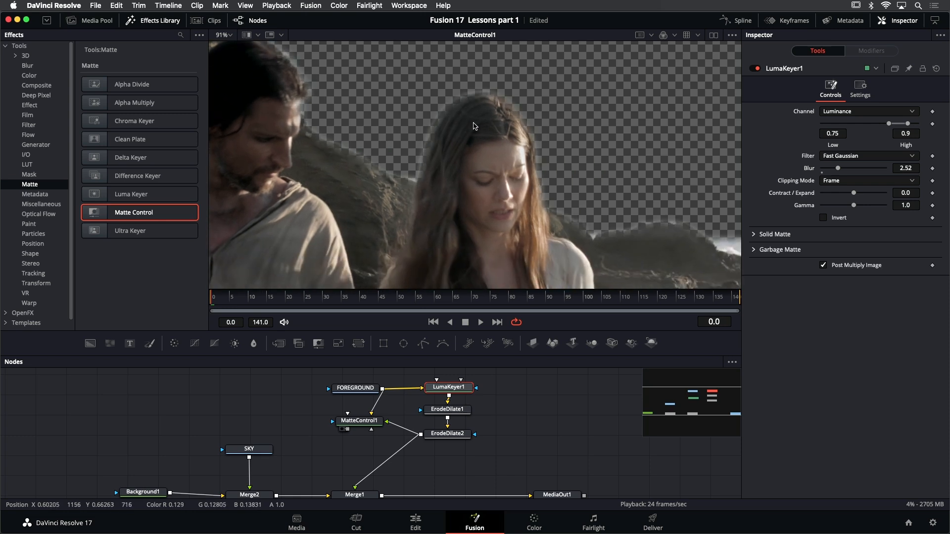
pyautogui.scroll(-2, 537, 169)
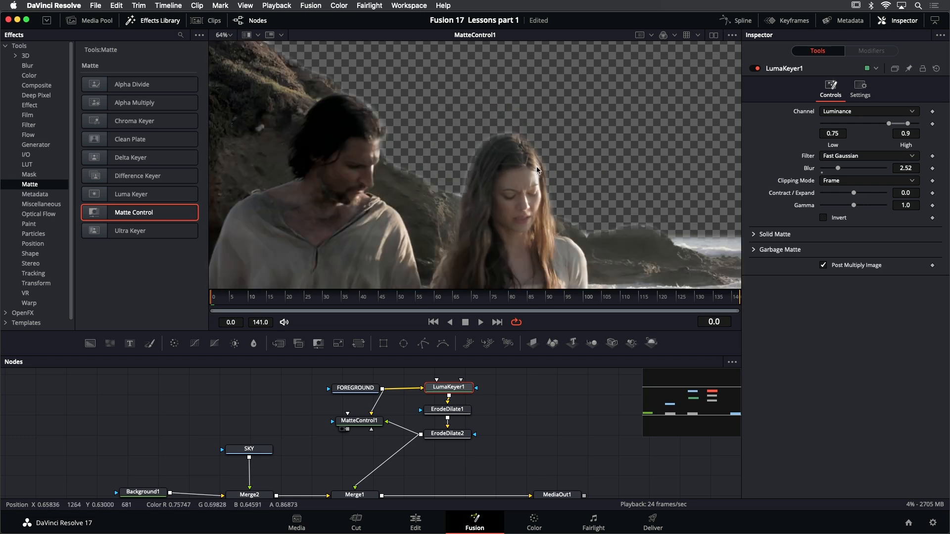
pyautogui.moveTo(537, 170); pyautogui.dragTo(547, 145)
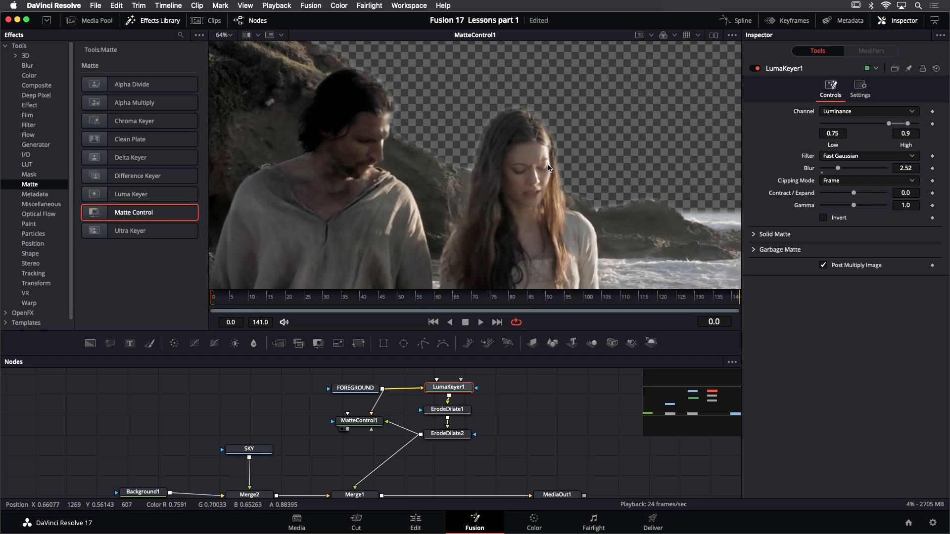
pyautogui.press('super+f')
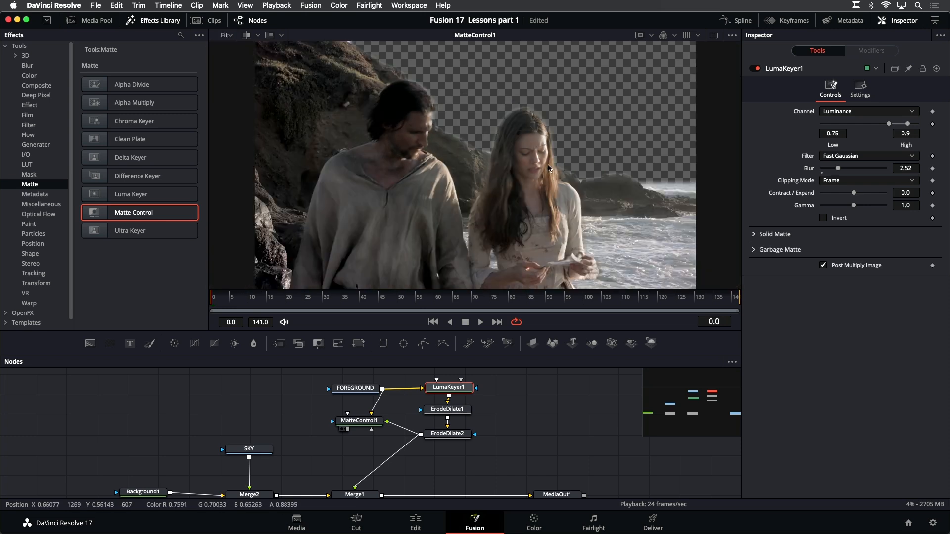
pyautogui.click(159, 21)
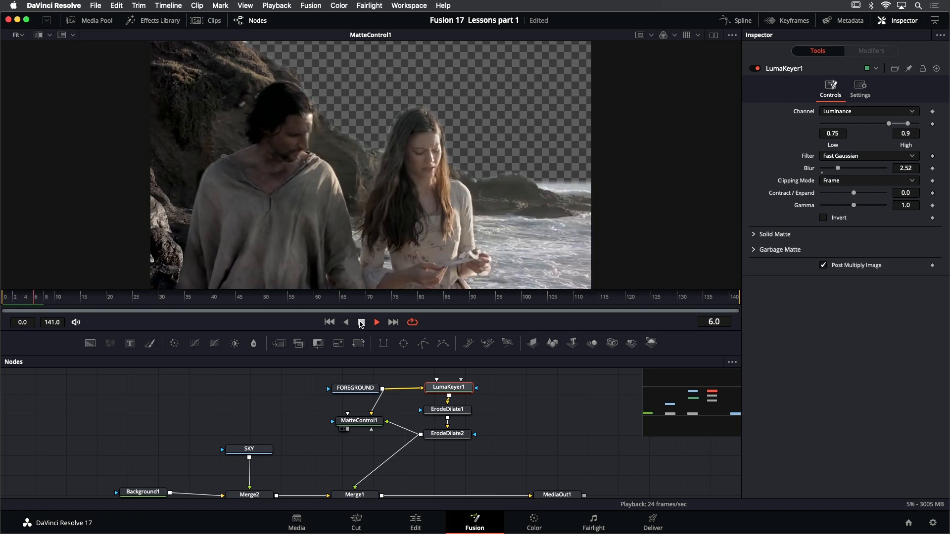
pyautogui.click(361, 322)
# View ErodeDilate2, play back its matte to check for leftover areas, and return to frame 0
pyautogui.click(463, 435)
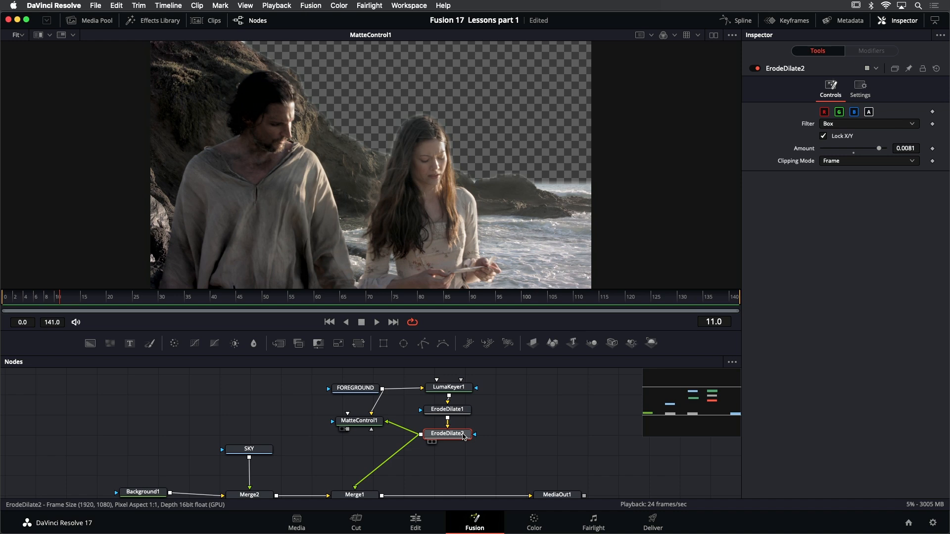
pyautogui.press('1')
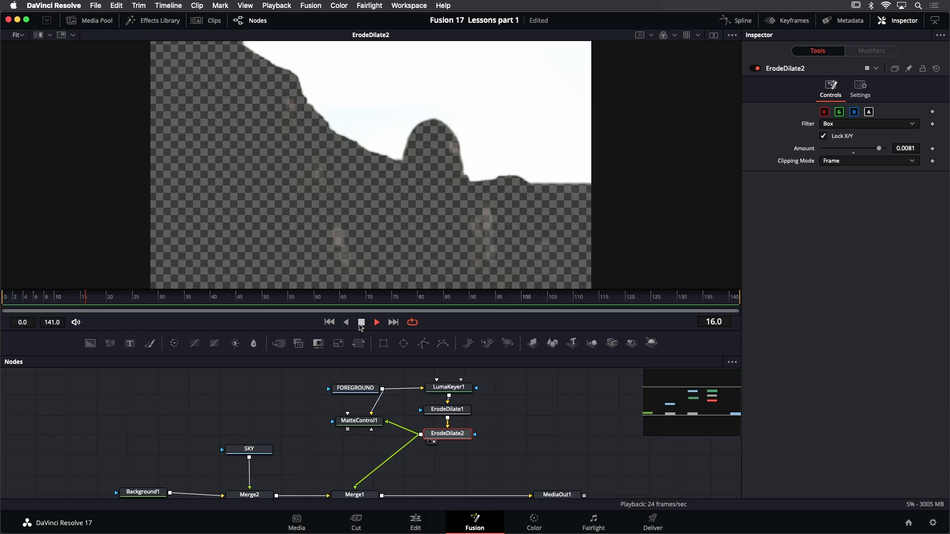
pyautogui.click(361, 324)
pyautogui.click(329, 322)
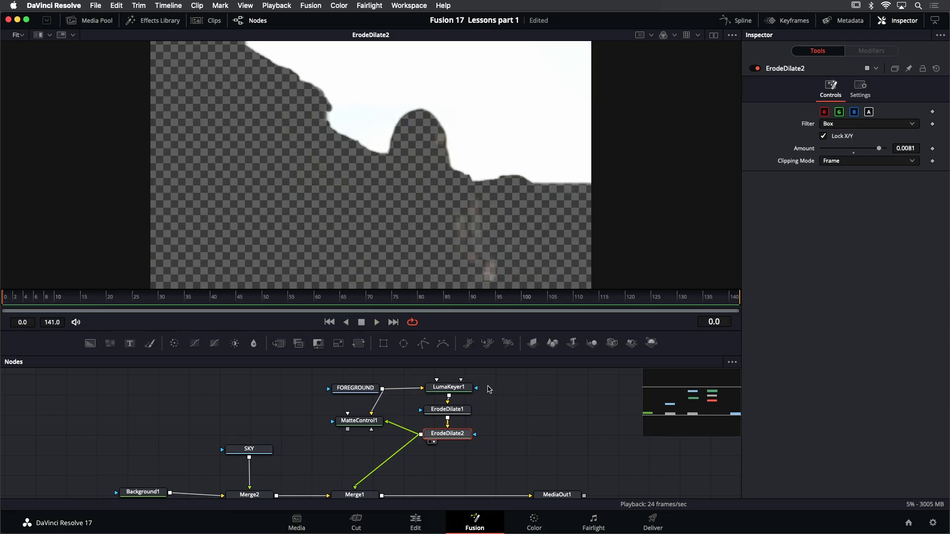
pyautogui.scroll(3, 486, 396)
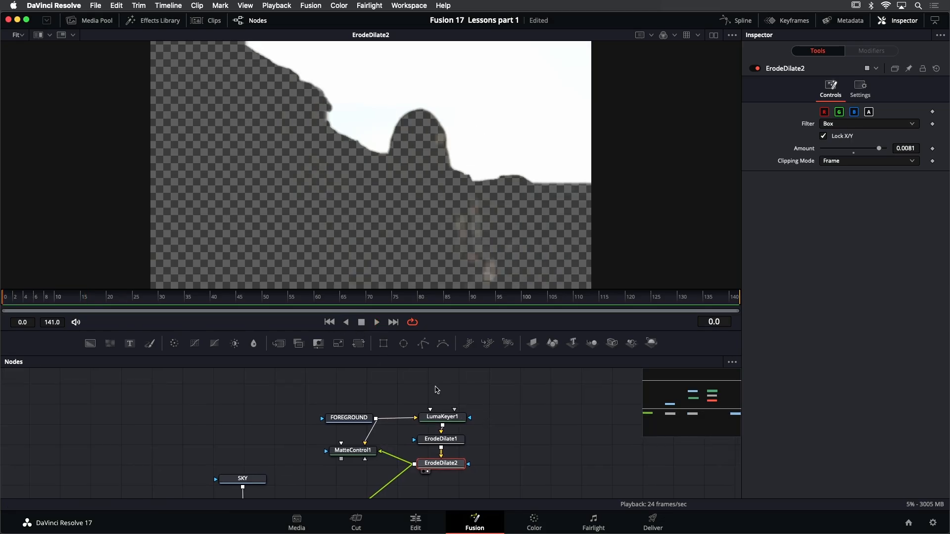
# Add a Polygon mask node above LumaKeyer1 in the node graph
pyautogui.click(436, 387)
pyautogui.hotkey('shift', 'space')
pyautogui.write('merge')
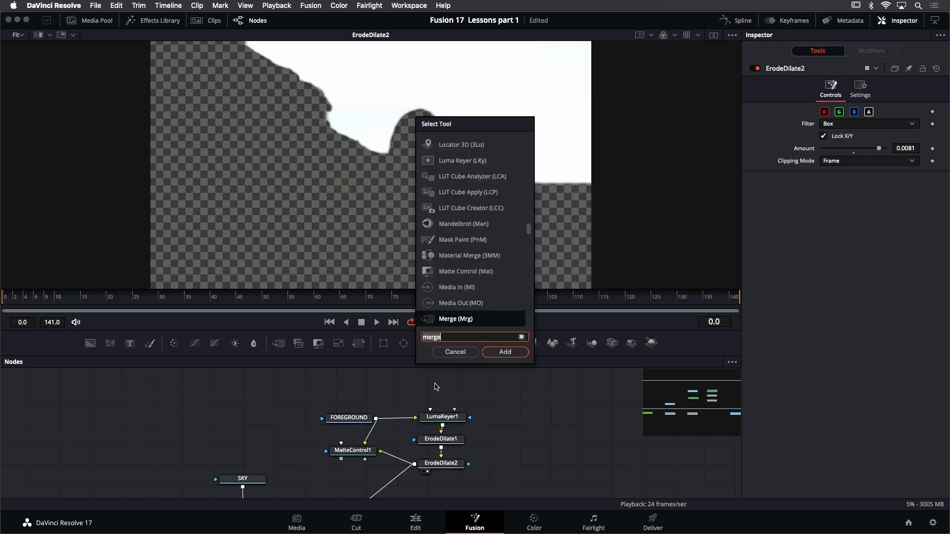
pyautogui.press('BackSpace')
pyautogui.press('BackSpace')
pyautogui.press('BackSpace')
pyautogui.press('BackSpace')
pyautogui.press('BackSpace')
pyautogui.write('poly')
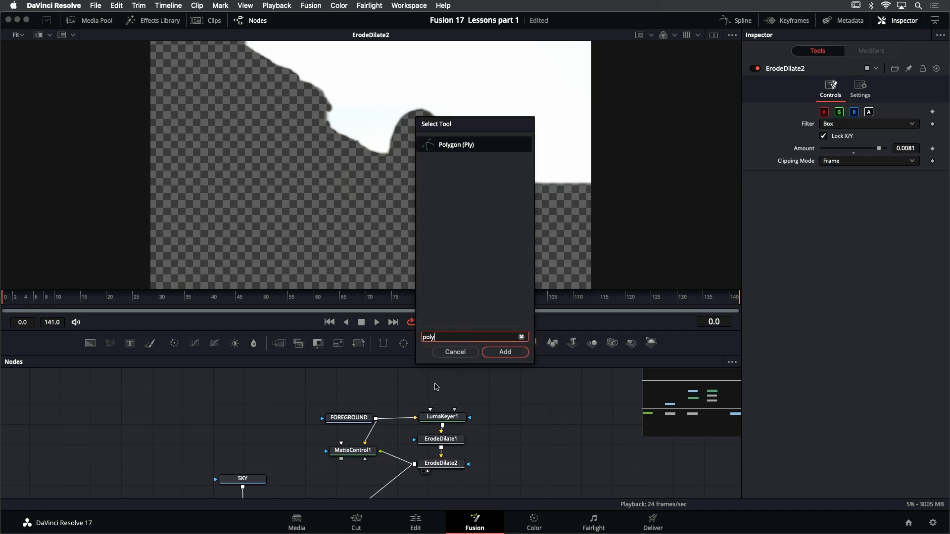
pyautogui.press('Return')
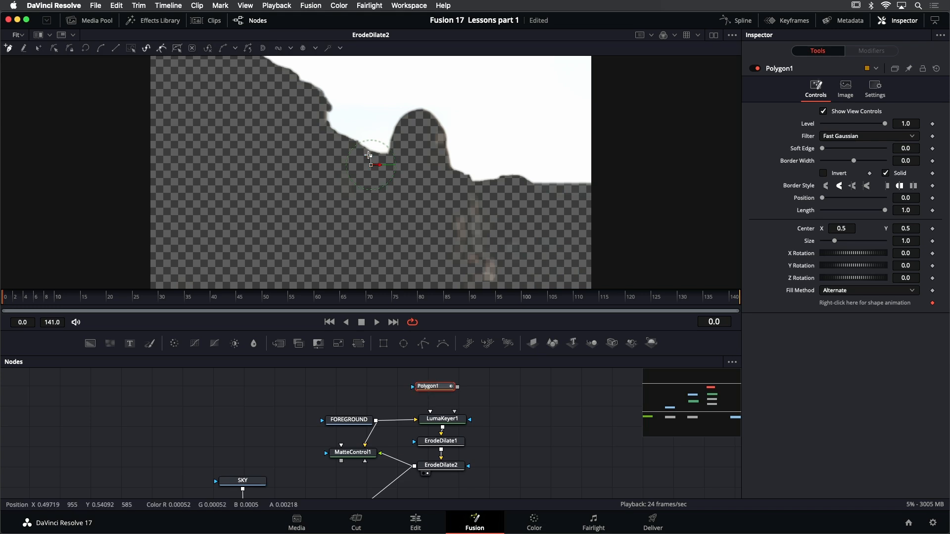
# Draw a closed polygon enclosing the foreground, following just below the cliff and horizon line and passing outside the frame elsewhere
pyautogui.scroll(3, 317, 138)
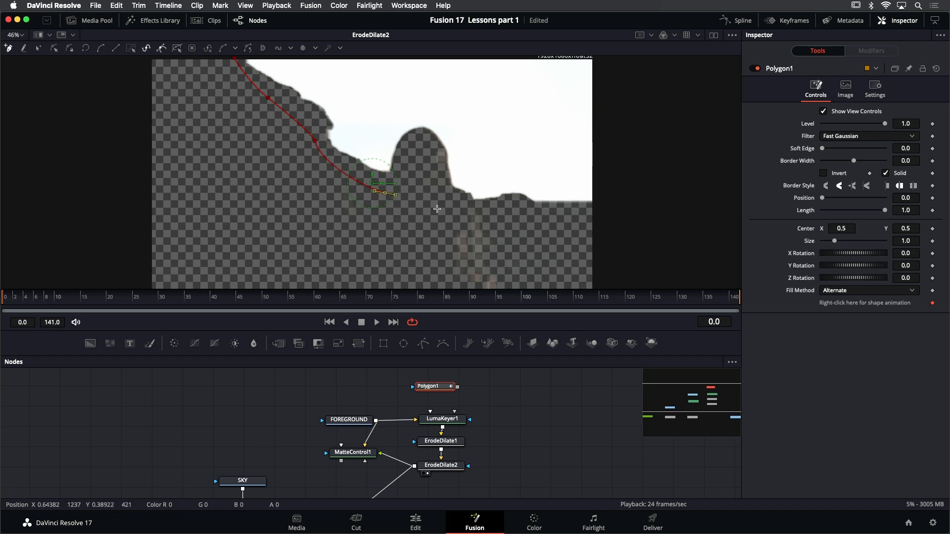
pyautogui.click(493, 214)
pyautogui.click(594, 211)
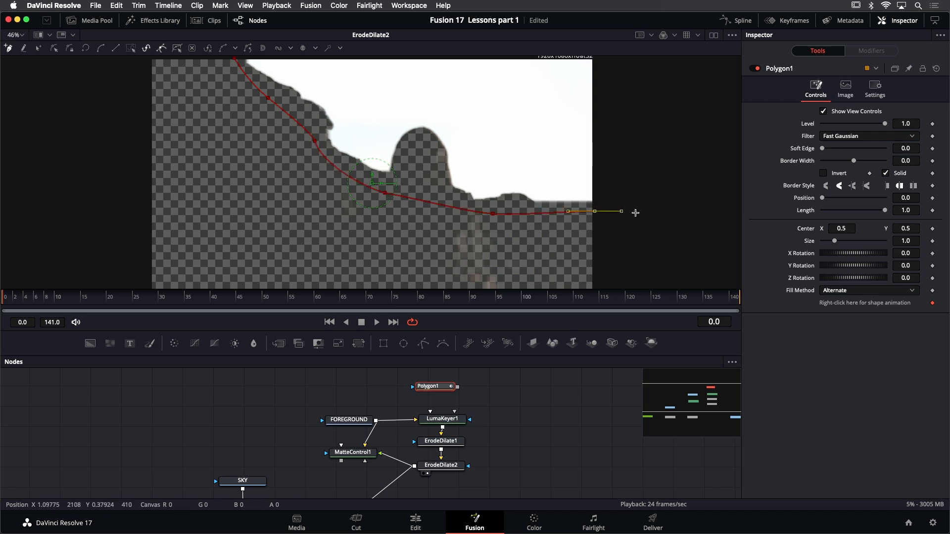
pyautogui.scroll(-5, 636, 213)
pyautogui.click(637, 190)
pyautogui.click(485, 267)
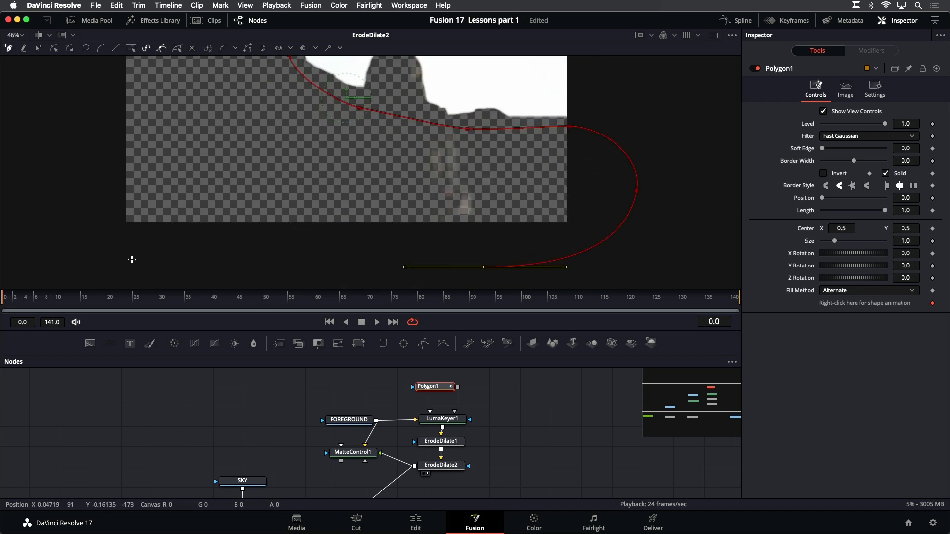
pyautogui.moveTo(109, 254); pyautogui.dragTo(85, 242)
pyautogui.scroll(5, 117, 153)
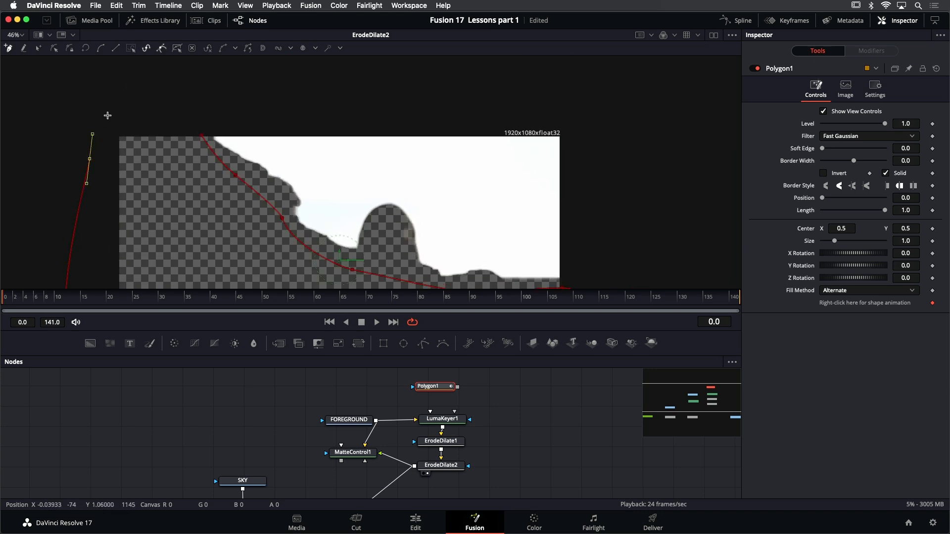
pyautogui.click(203, 138)
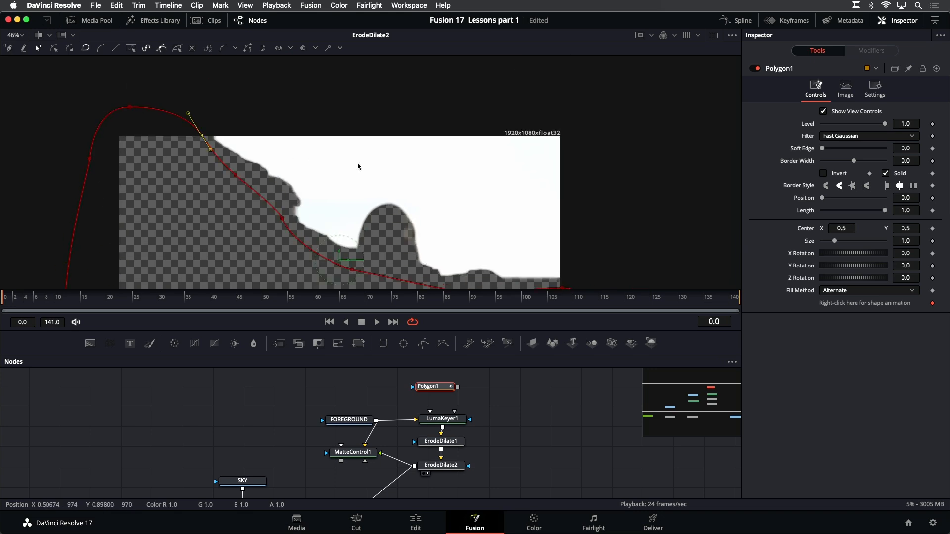
# Set Polygon1's Soft Edge to 0.0126 and display its mask in the viewer
pyautogui.scroll(-5, 297, 129)
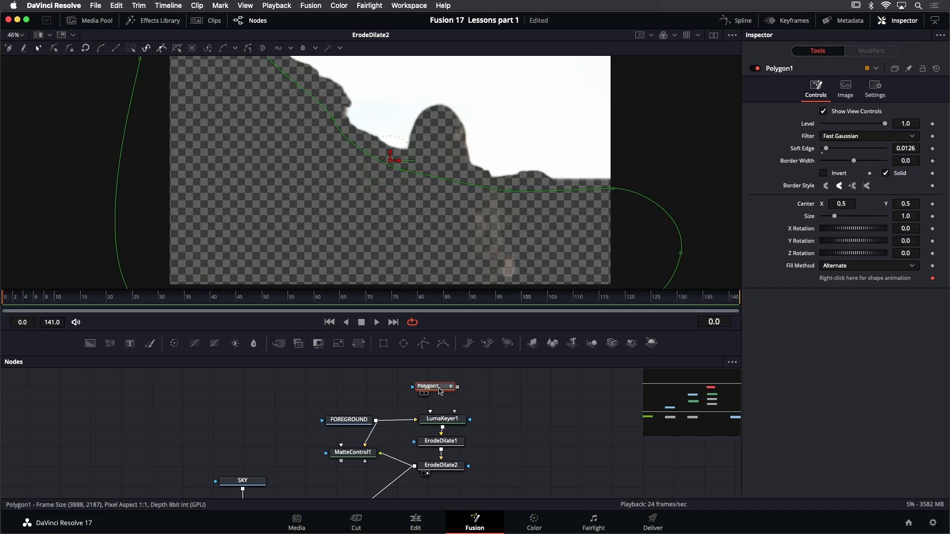
pyautogui.press('1')
pyautogui.scroll(-2, 435, 234)
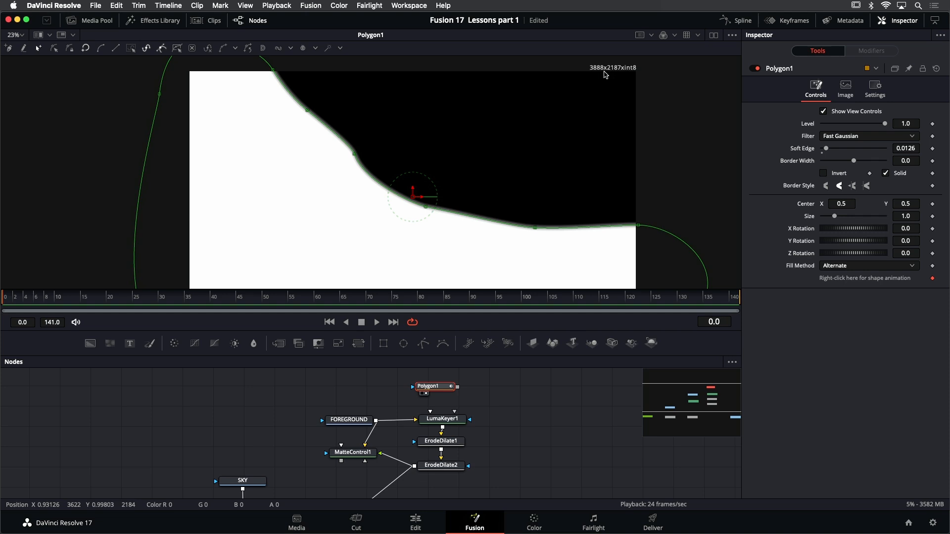
# Give Polygon1 a Custom output size of 1920 x 1080 with Use Frame Format Settings turned off
pyautogui.click(850, 89)
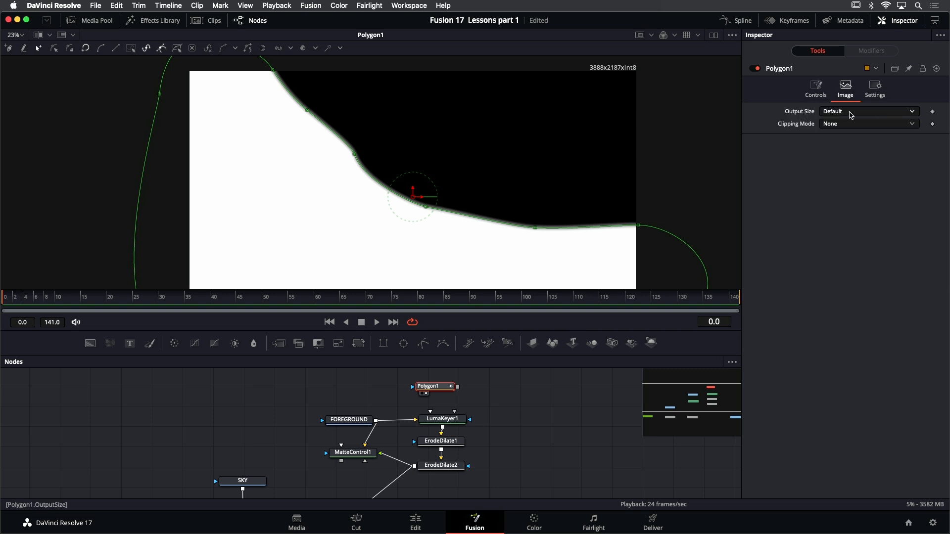
pyautogui.click(851, 115)
pyautogui.click(851, 124)
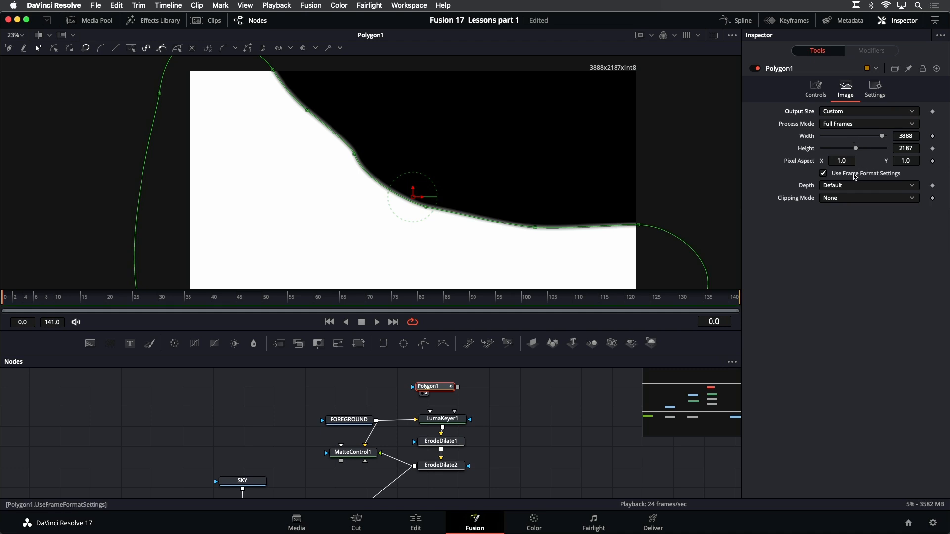
pyautogui.click(855, 175)
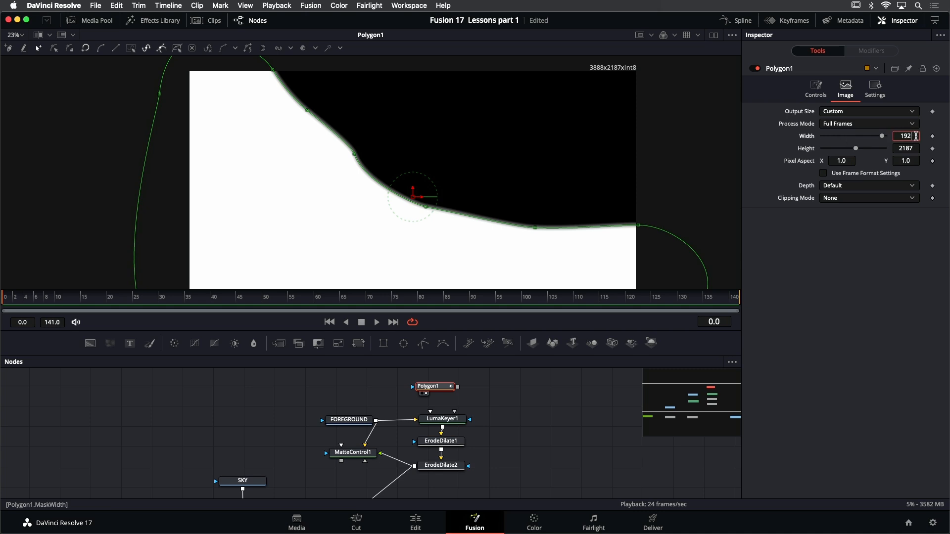
pyautogui.press('Tab')
pyautogui.write('10')
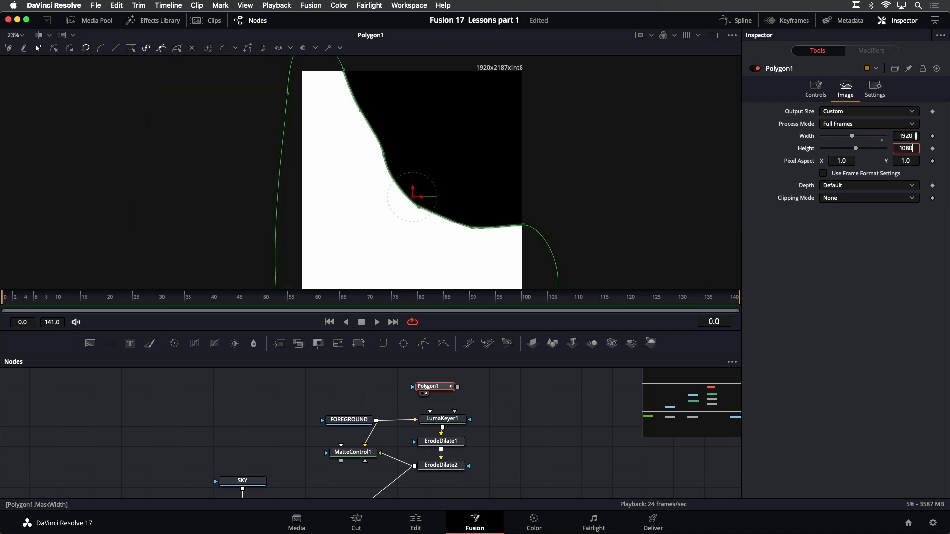
pyautogui.write('80')
pyautogui.press('Tab')
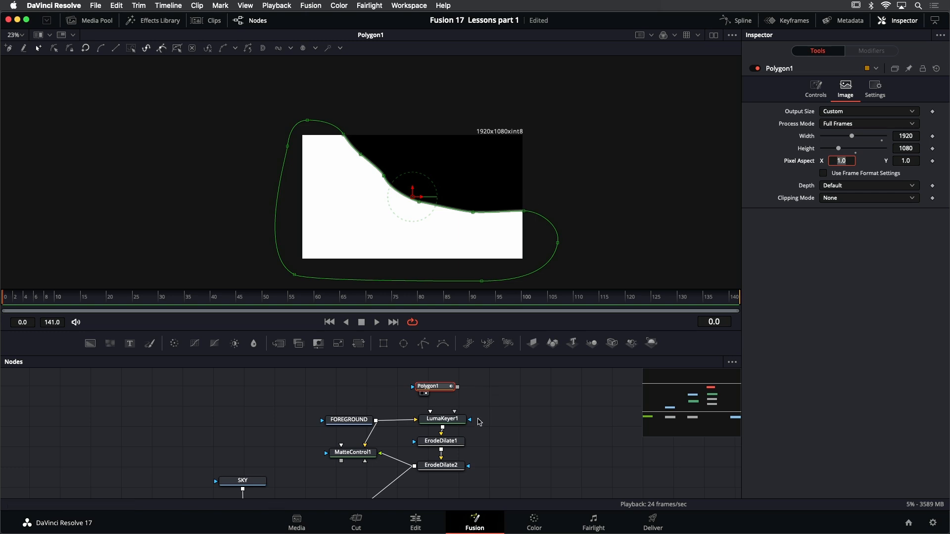
# Display ErodeDilate2 in the viewer and connect Polygon1's mask to LumaKeyer1's GarbageMatte input
pyautogui.moveTo(487, 407); pyautogui.dragTo(494, 400)
pyautogui.click(459, 464)
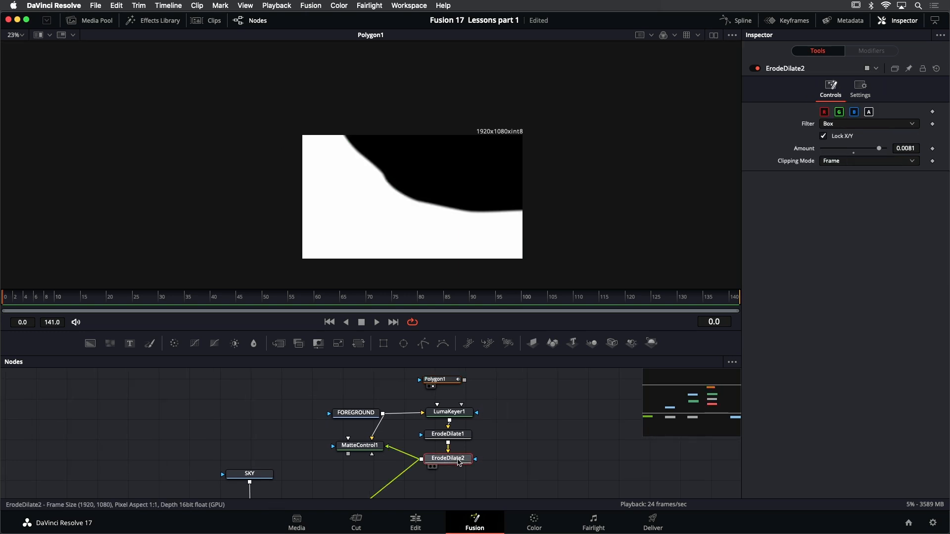
pyautogui.press('1')
pyautogui.scroll(2, 463, 394)
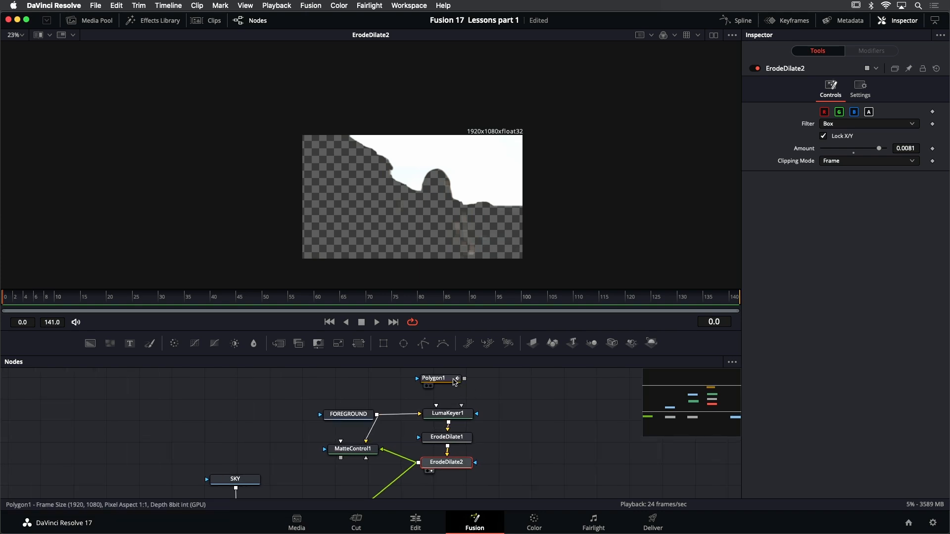
pyautogui.moveTo(455, 382)
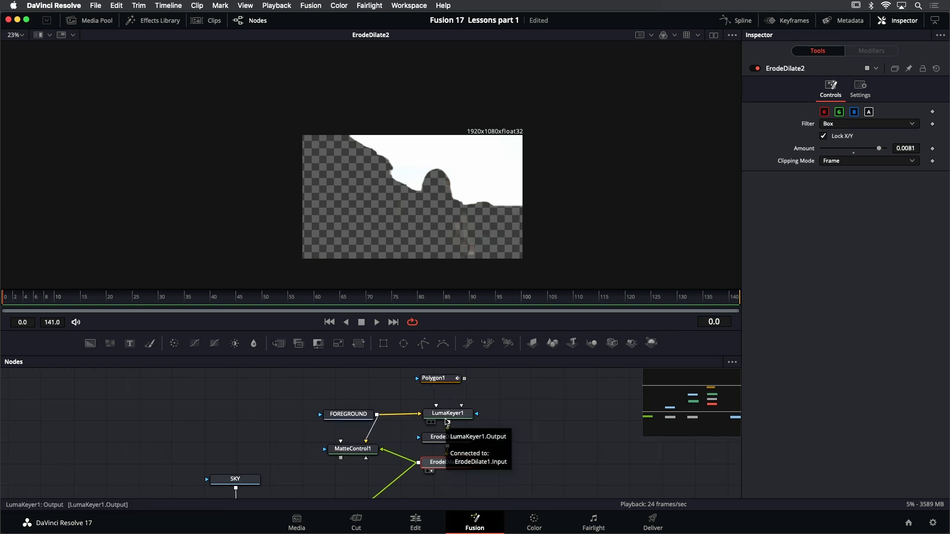
pyautogui.moveTo(446, 420)
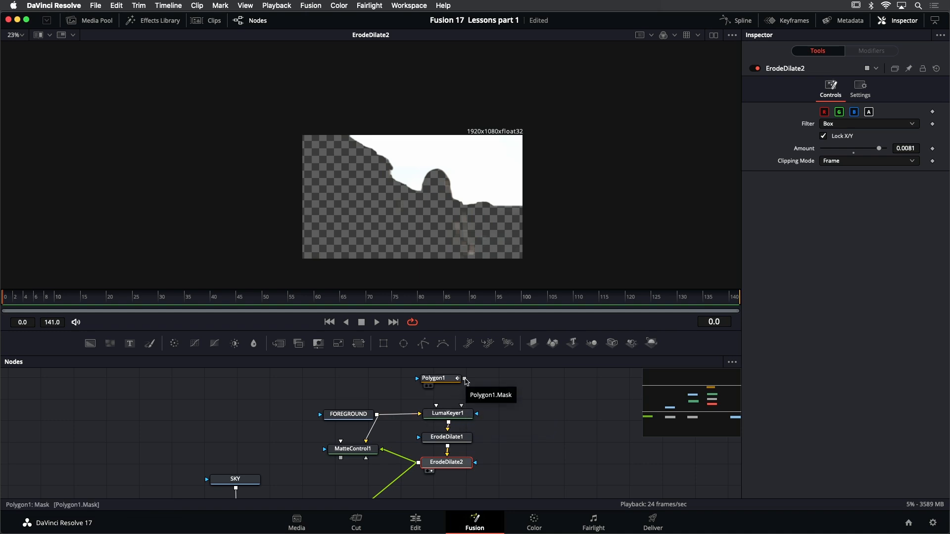
pyautogui.moveTo(464, 378); pyautogui.dragTo(452, 417)
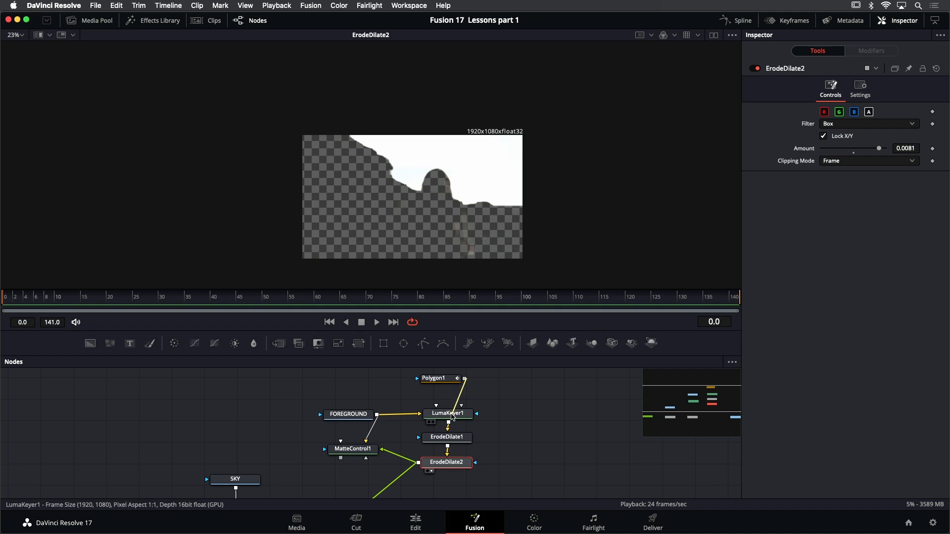
pyautogui.moveTo(451, 417); pyautogui.dragTo(451, 416)
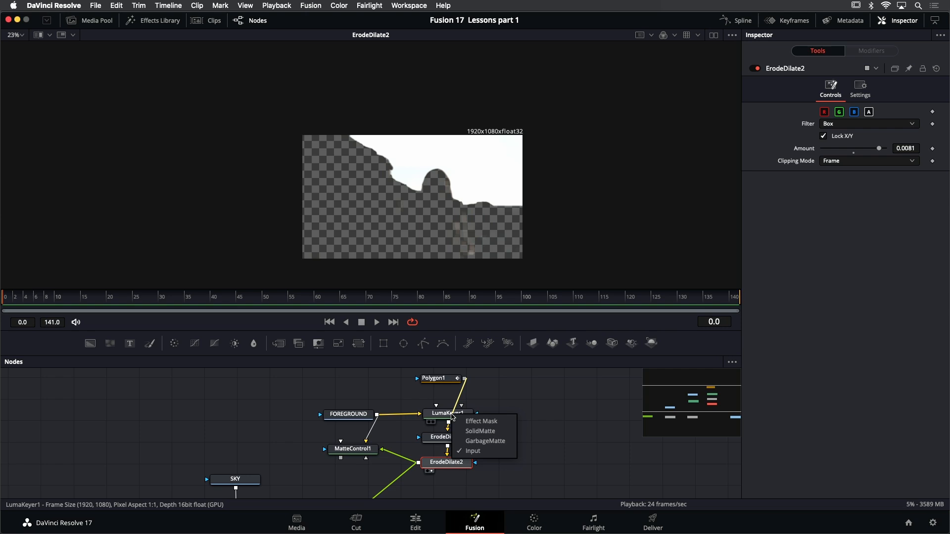
pyautogui.moveTo(452, 417); pyautogui.dragTo(461, 442)
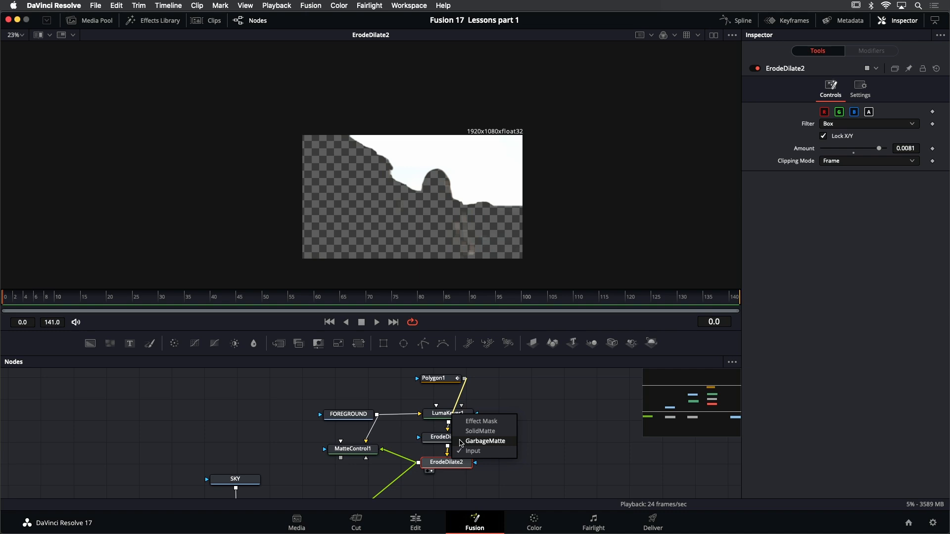
pyautogui.click(465, 441)
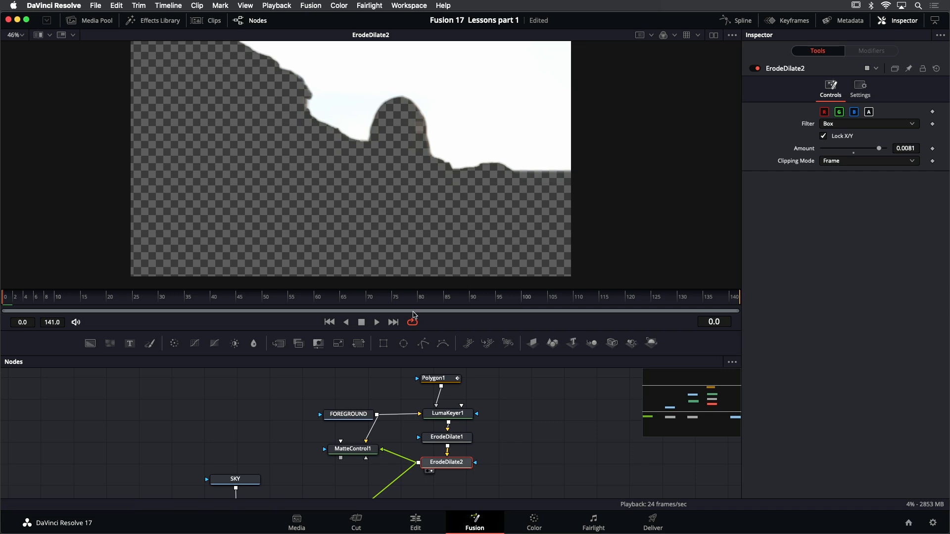
# Play back the masked matte, return to frame 0, and raise Polygon1's point at the right frame edge to the horizon
pyautogui.click(377, 322)
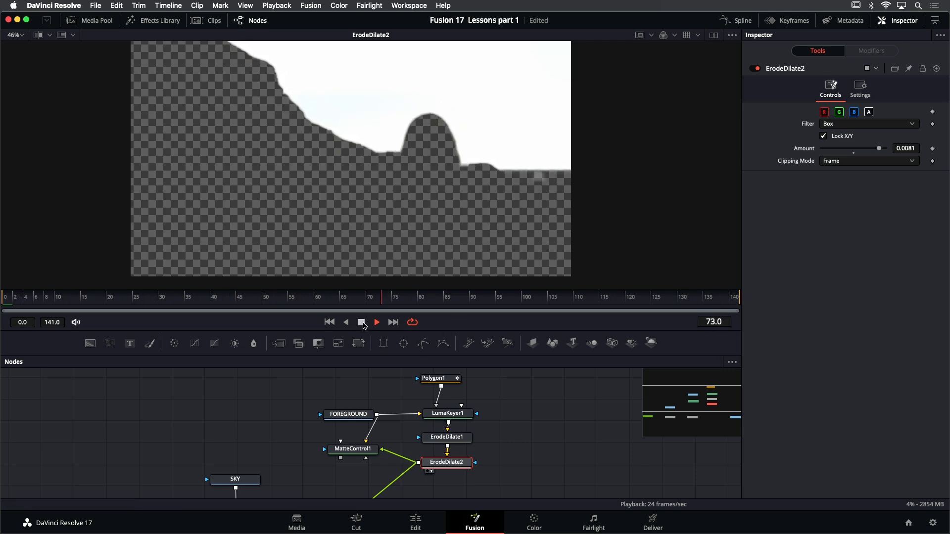
pyautogui.click(363, 324)
pyautogui.click(441, 382)
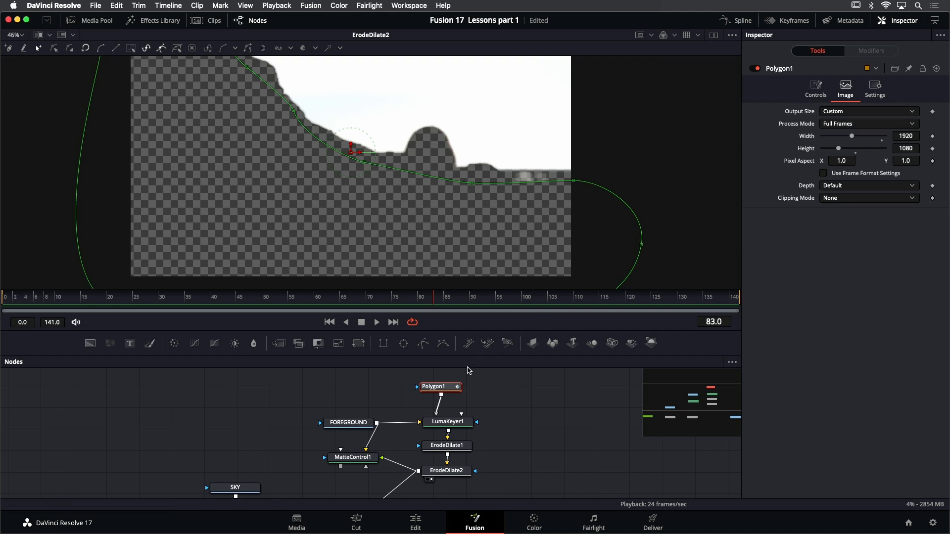
pyautogui.click(329, 322)
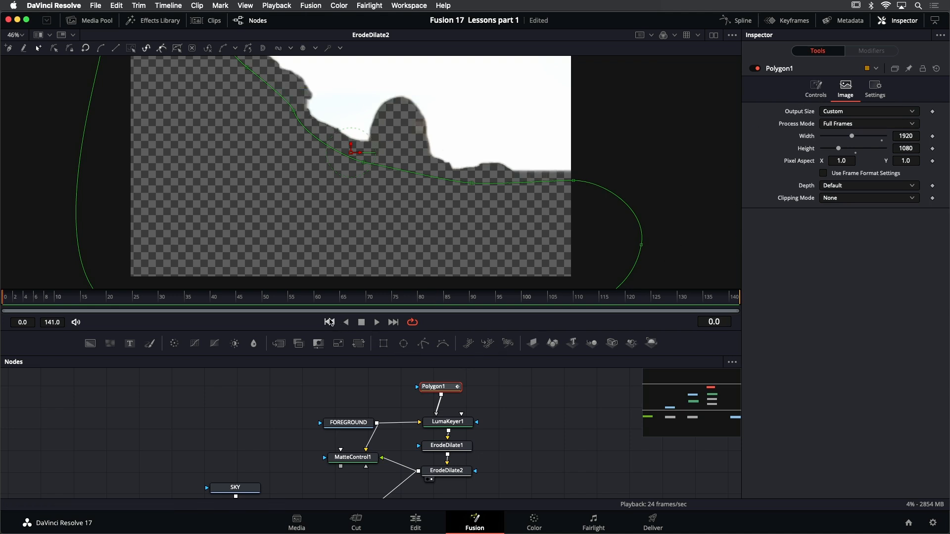
pyautogui.click(572, 180)
pyautogui.moveTo(572, 178); pyautogui.dragTo(503, 175)
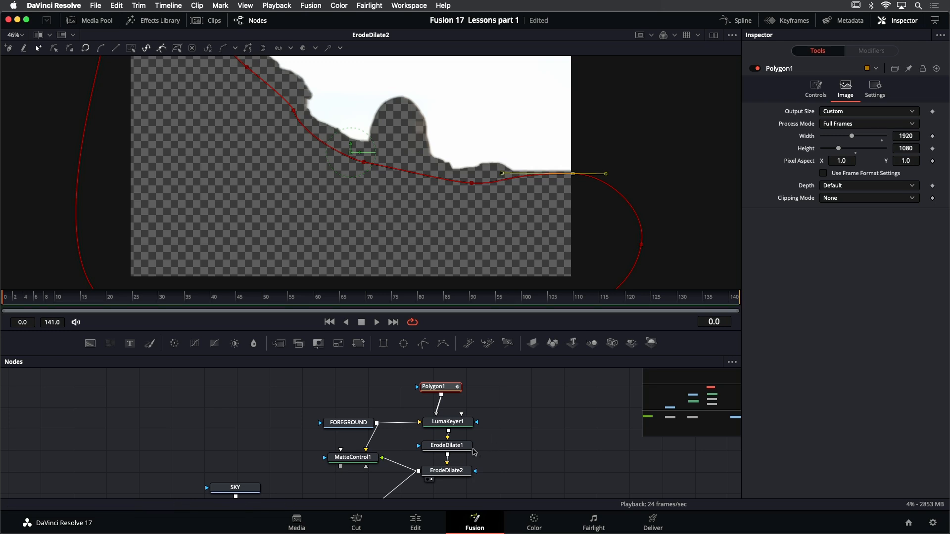
# Replay the matte, return to frame 0, and raise Polygon1's next inner point, right of the woman, to just below the rocks
pyautogui.click(377, 322)
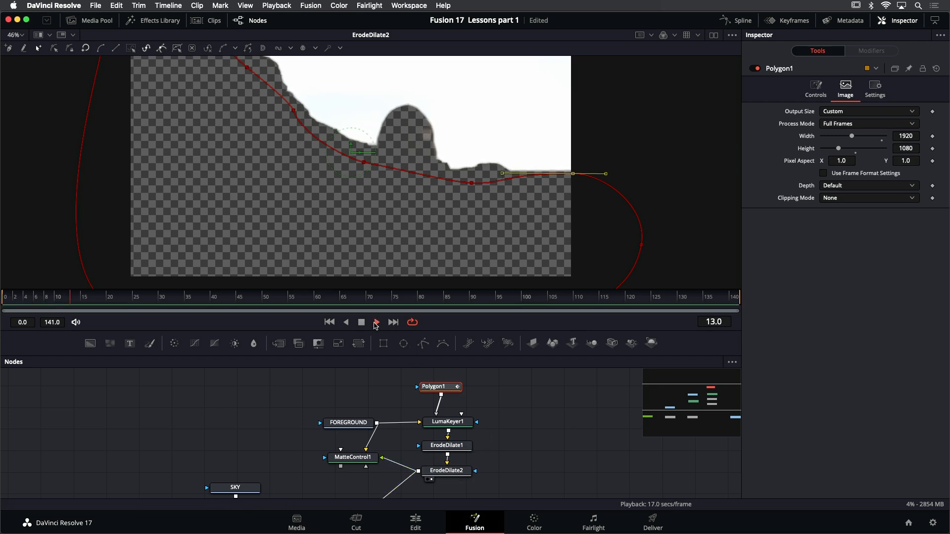
pyautogui.click(536, 449)
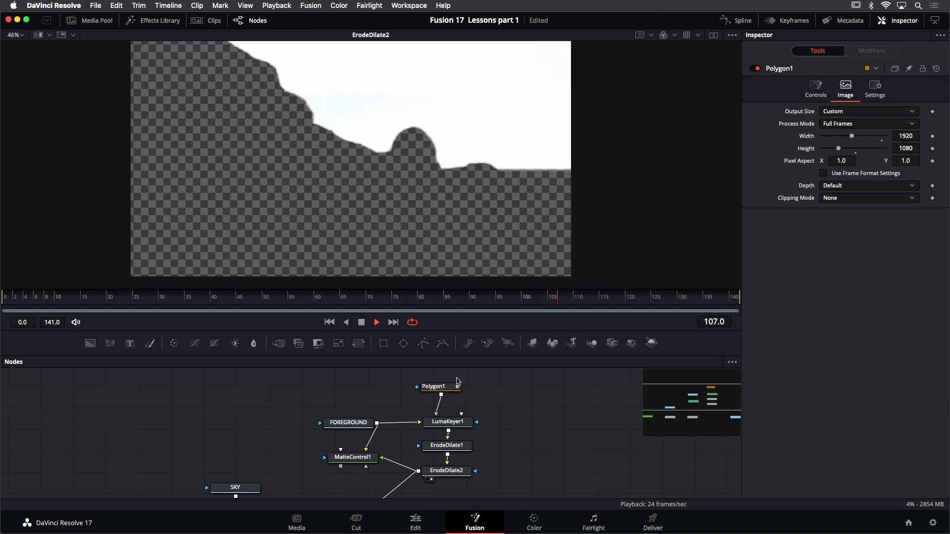
pyautogui.click(362, 322)
pyautogui.click(329, 322)
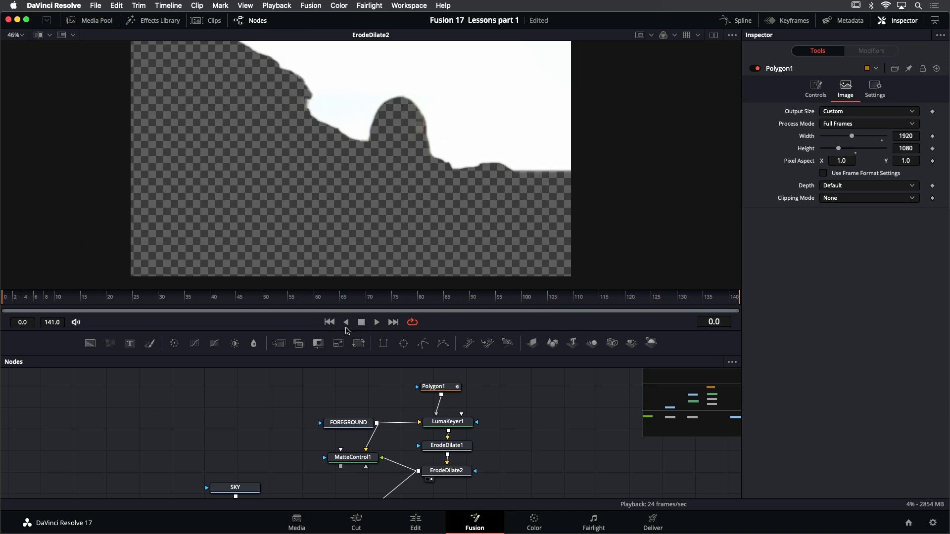
pyautogui.click(446, 385)
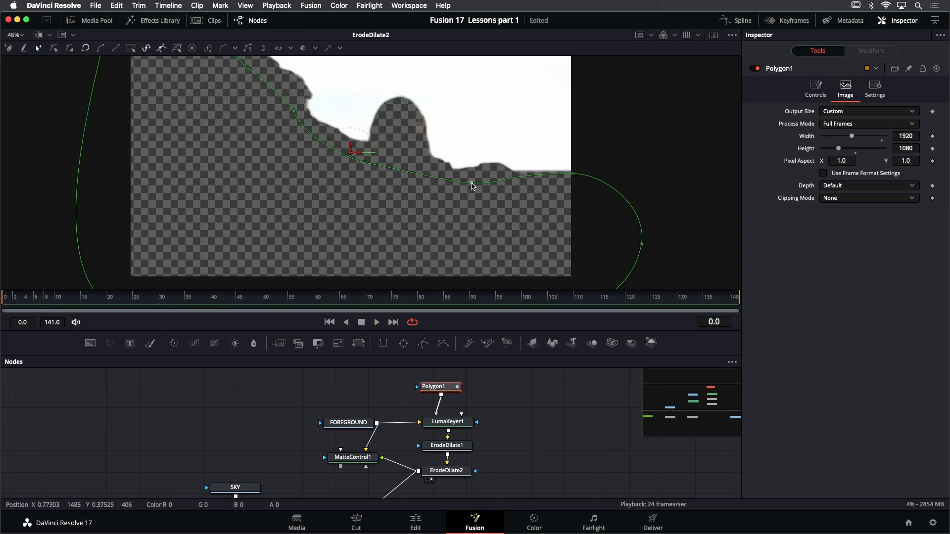
pyautogui.moveTo(472, 183)
pyautogui.mouseDown()
pyautogui.moveTo(506, 174)
pyautogui.moveTo(473, 176)
pyautogui.mouseUp()
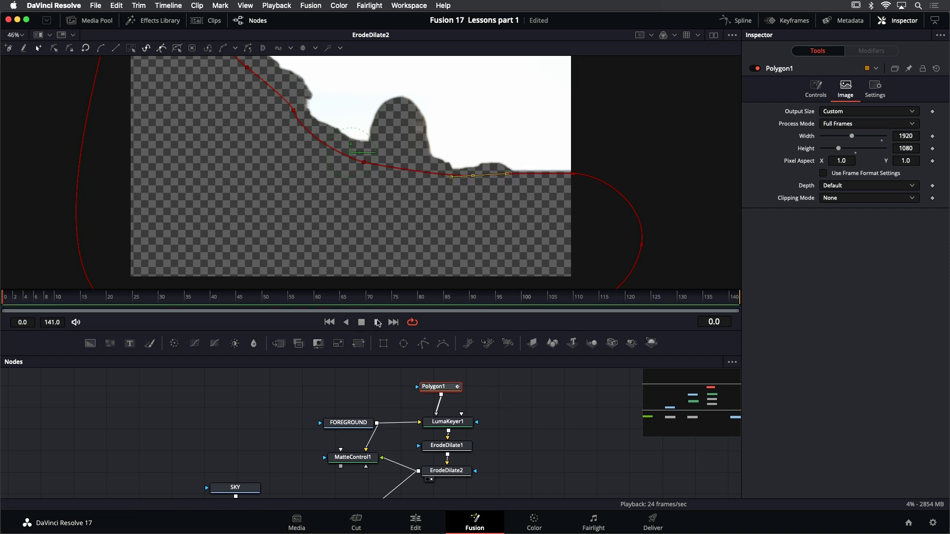
# Check the refined garbage matte in playback, stop it, and display MatteControl1 in the viewer
pyautogui.click(506, 413)
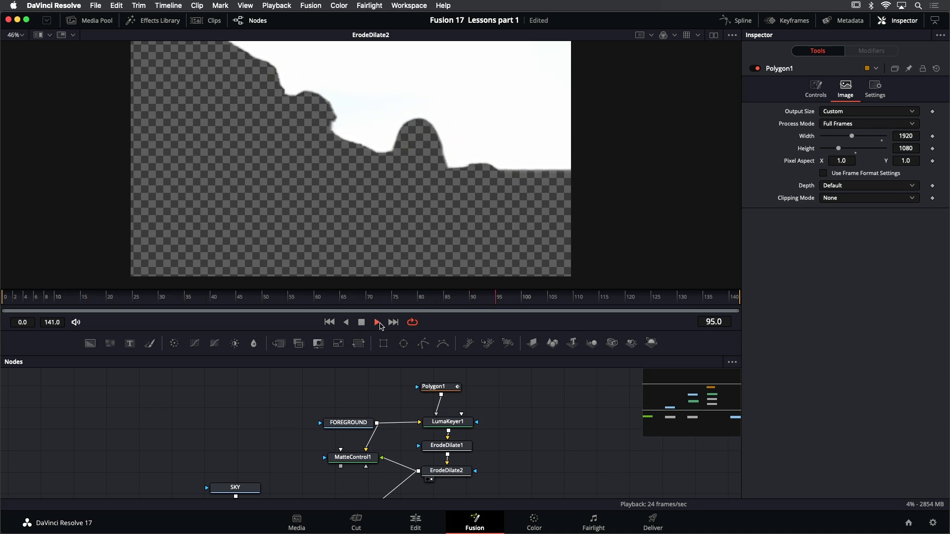
pyautogui.click(362, 323)
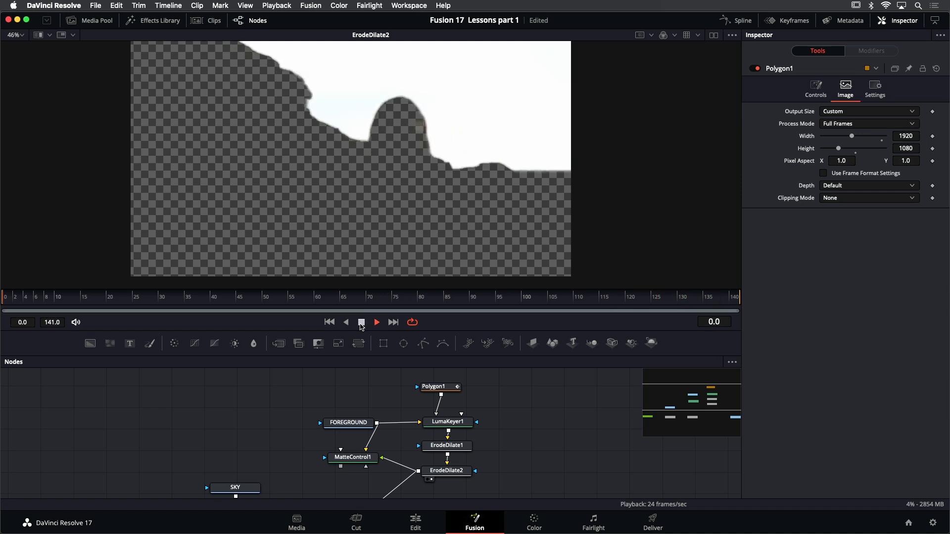
pyautogui.click(362, 326)
pyautogui.moveTo(519, 438); pyautogui.dragTo(547, 406)
pyautogui.click(388, 430)
pyautogui.press('1')
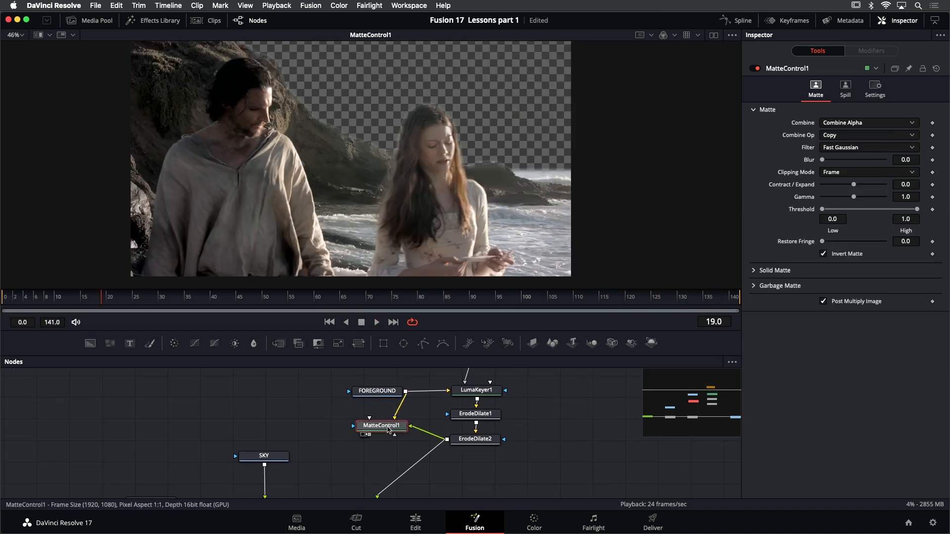
# Connect MatteControl1's output to Merge1's foreground input and display Merge1 in the viewer
pyautogui.scroll(-2, 467, 224)
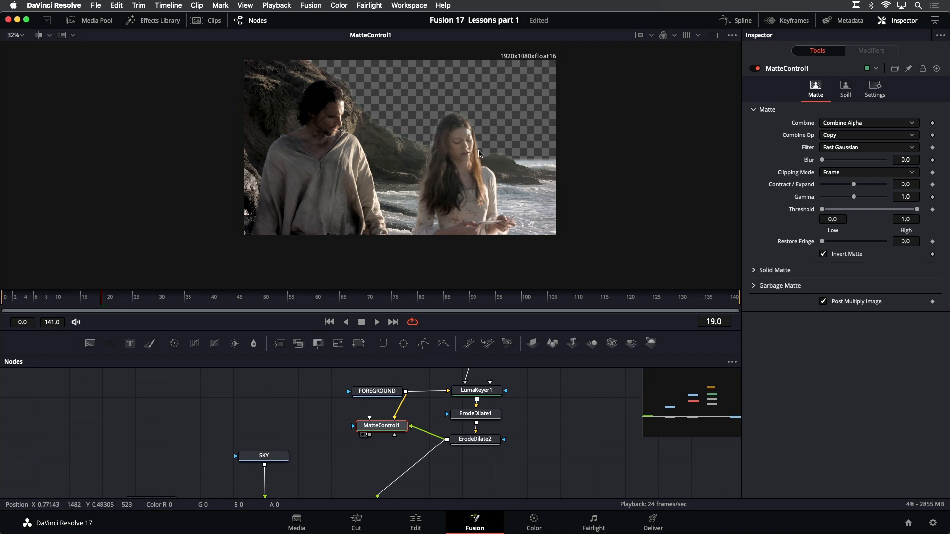
pyautogui.moveTo(527, 420); pyautogui.dragTo(576, 390)
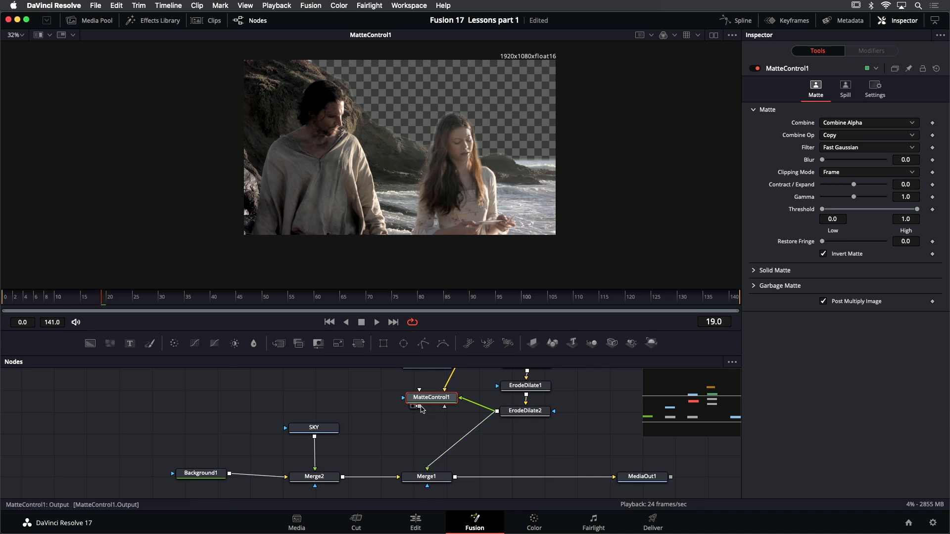
pyautogui.moveTo(419, 410); pyautogui.dragTo(427, 473)
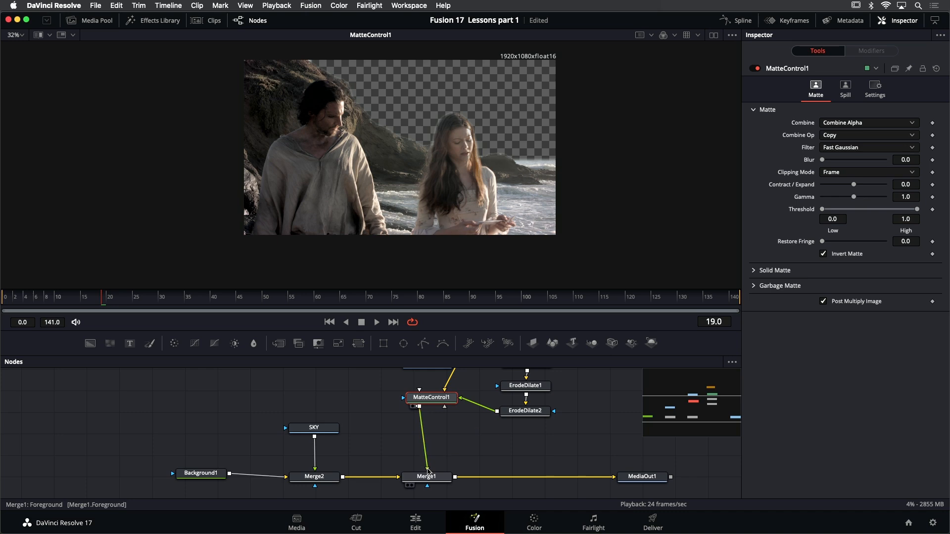
pyautogui.click(437, 480)
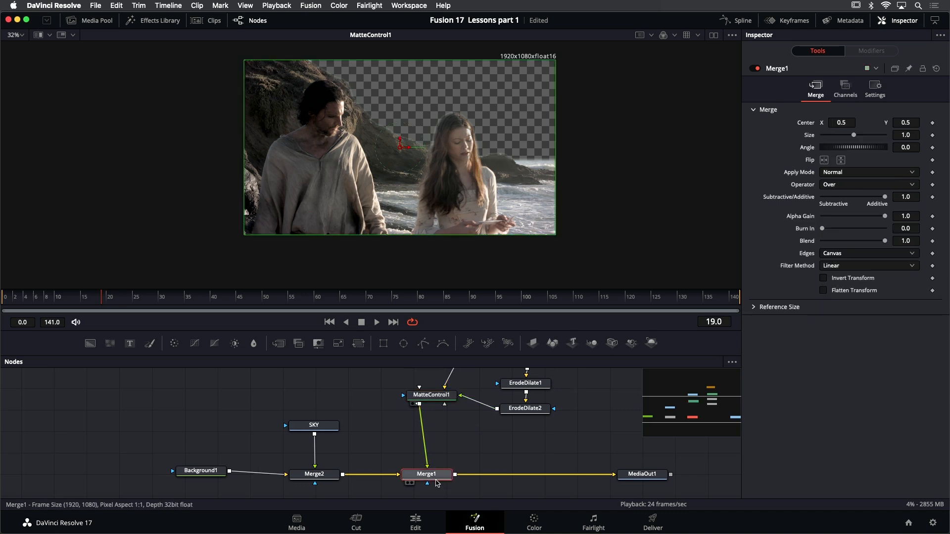
pyautogui.press('1')
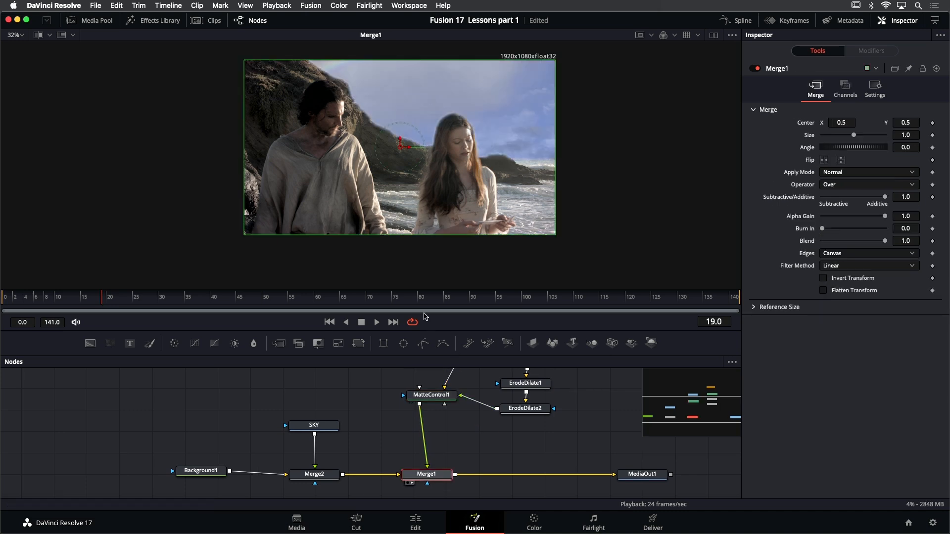
# Play back the sky composite, stop it, and return to frame 0
pyautogui.click(380, 322)
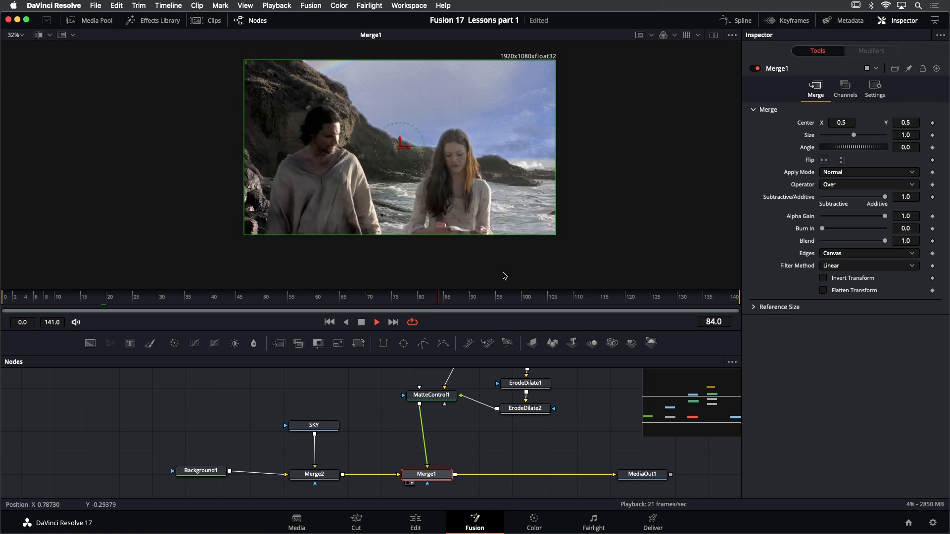
pyautogui.press('super+f')
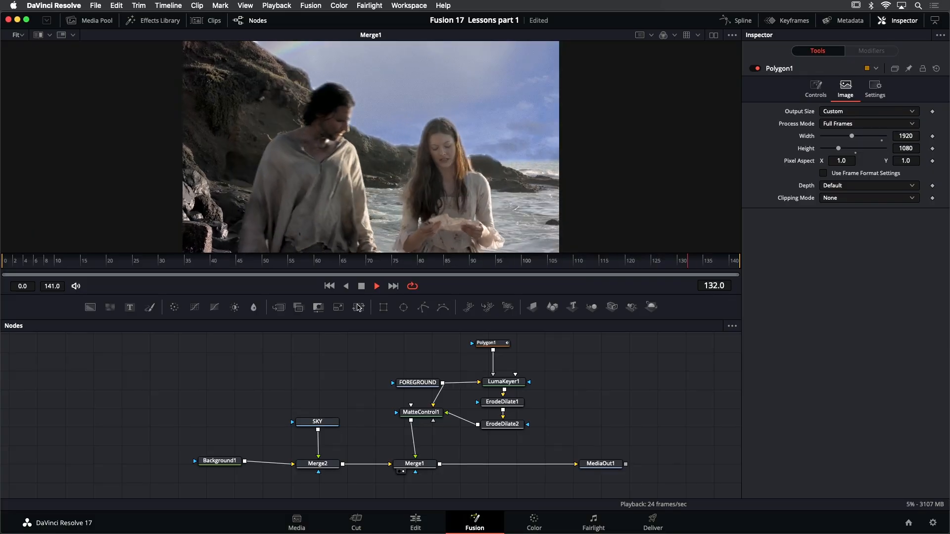
pyautogui.click(361, 286)
pyautogui.click(330, 286)
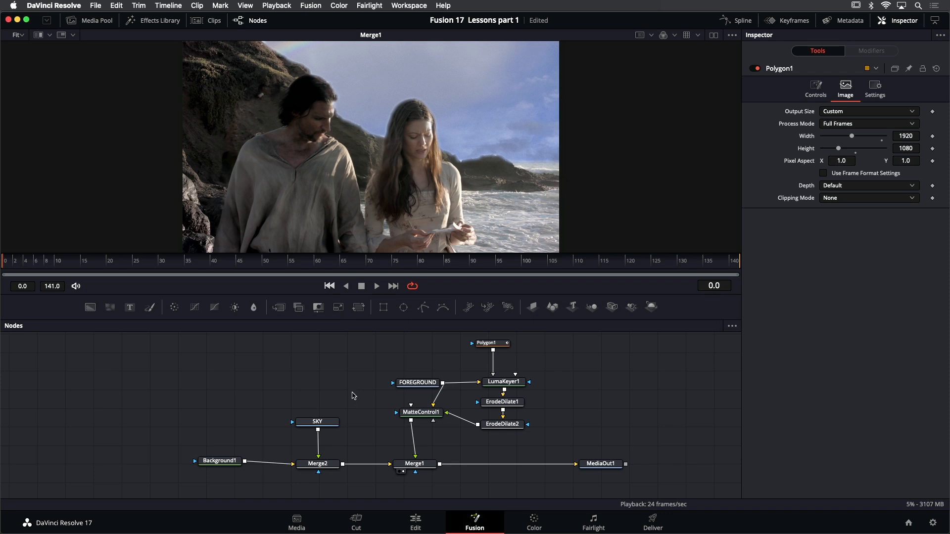
# Review the sky branch by viewing SKY, checking Background1's settings, and viewing Merge2
pyautogui.click(326, 424)
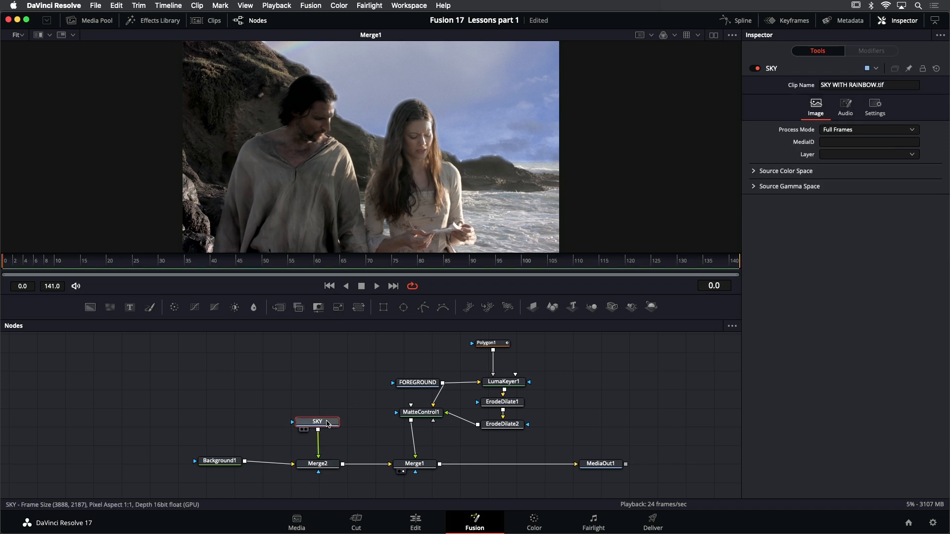
pyautogui.press('1')
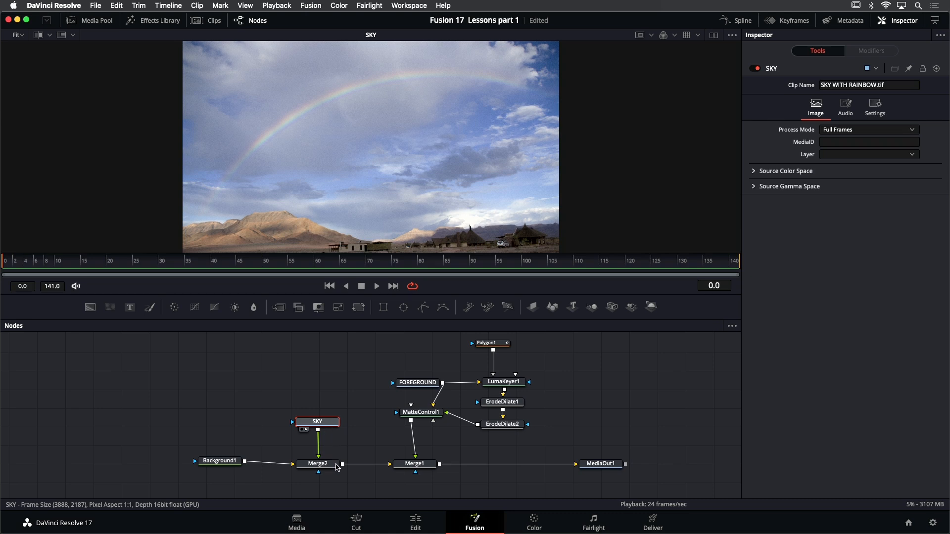
pyautogui.moveTo(225, 465); pyautogui.dragTo(224, 468)
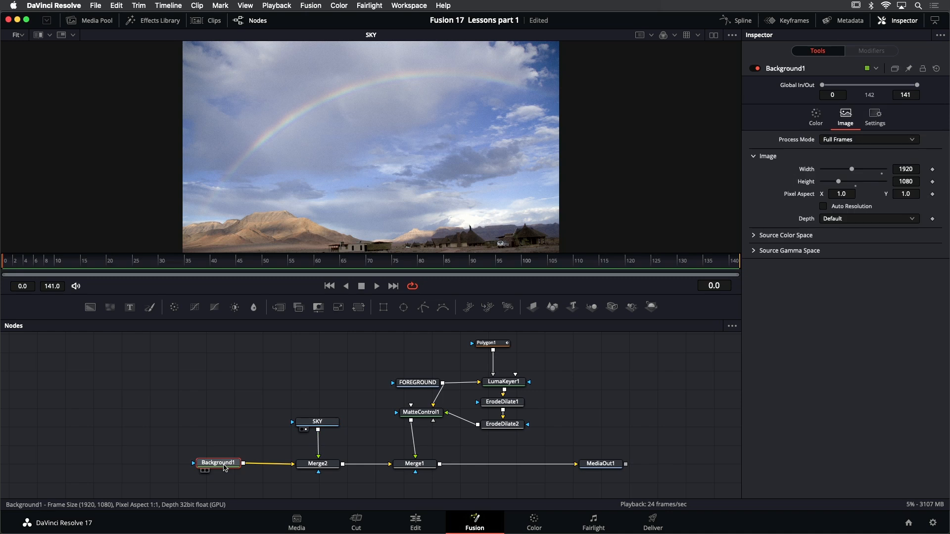
pyautogui.click(310, 467)
pyautogui.press('1')
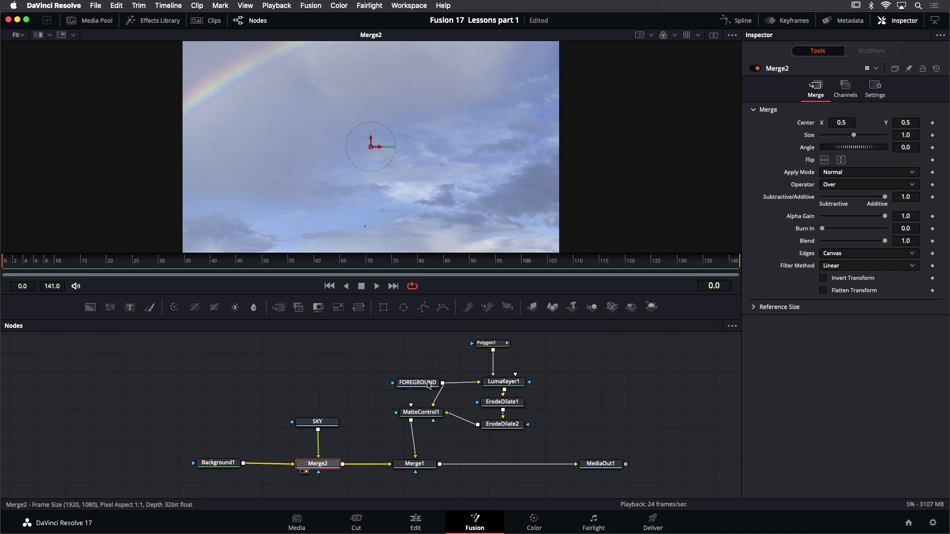
# Review the keying branch by viewing FOREGROUND, LumaKeyer1, ErodeDilate1 and ErodeDilate2 in turn
pyautogui.click(429, 386)
pyautogui.press('1')
pyautogui.moveTo(428, 385); pyautogui.dragTo(381, 386)
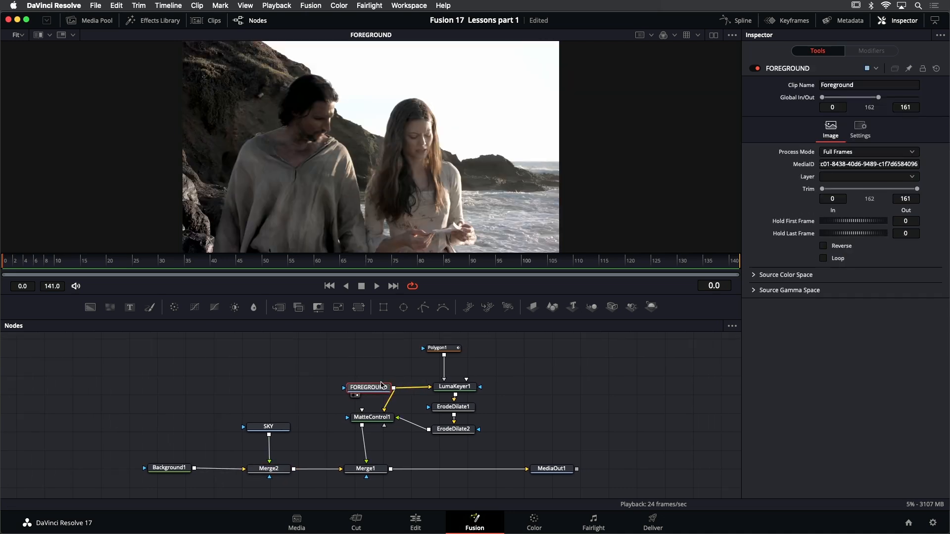
pyautogui.click(459, 389)
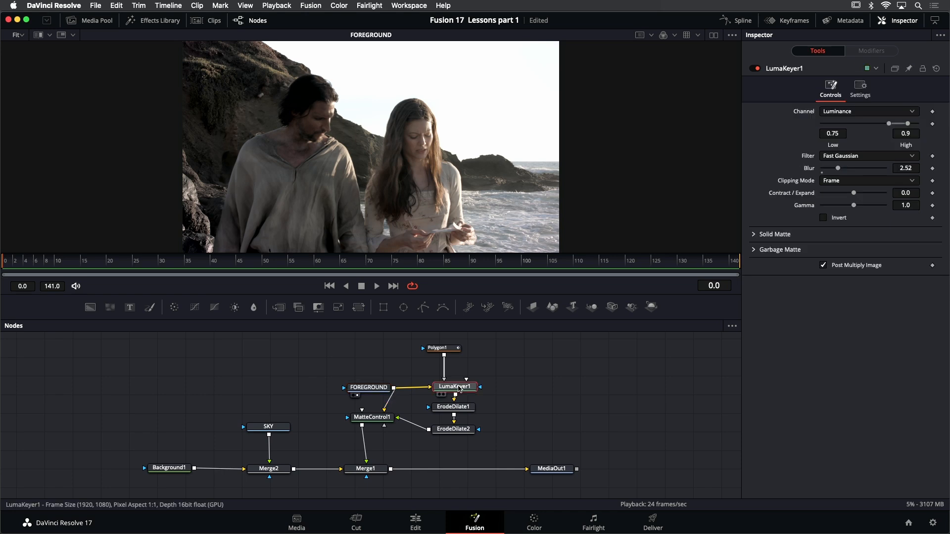
pyautogui.press('1')
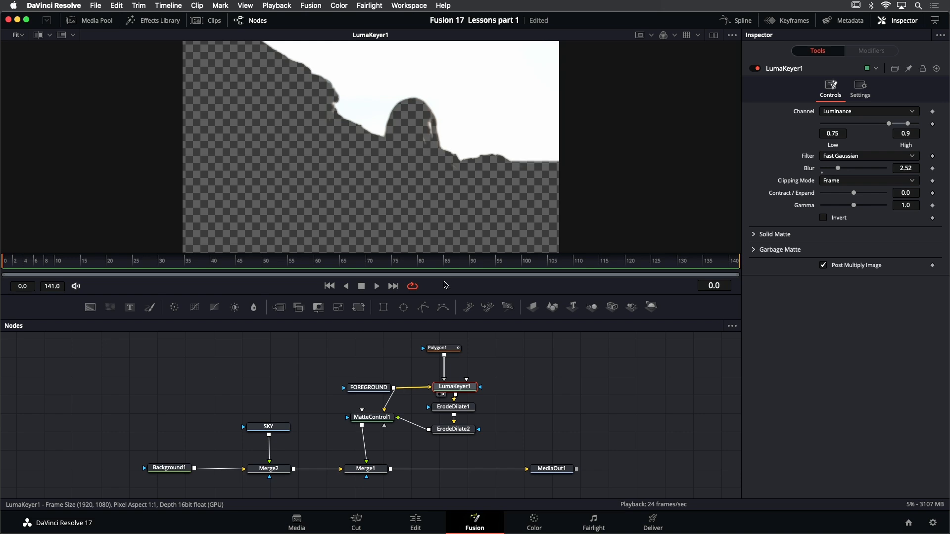
pyautogui.click(465, 410)
pyautogui.press('1')
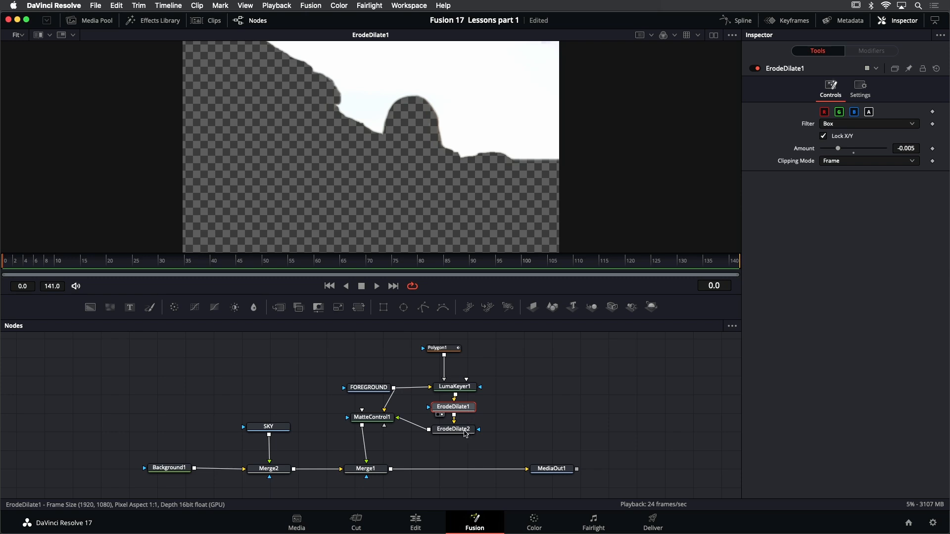
pyautogui.click(465, 429)
pyautogui.press('1')
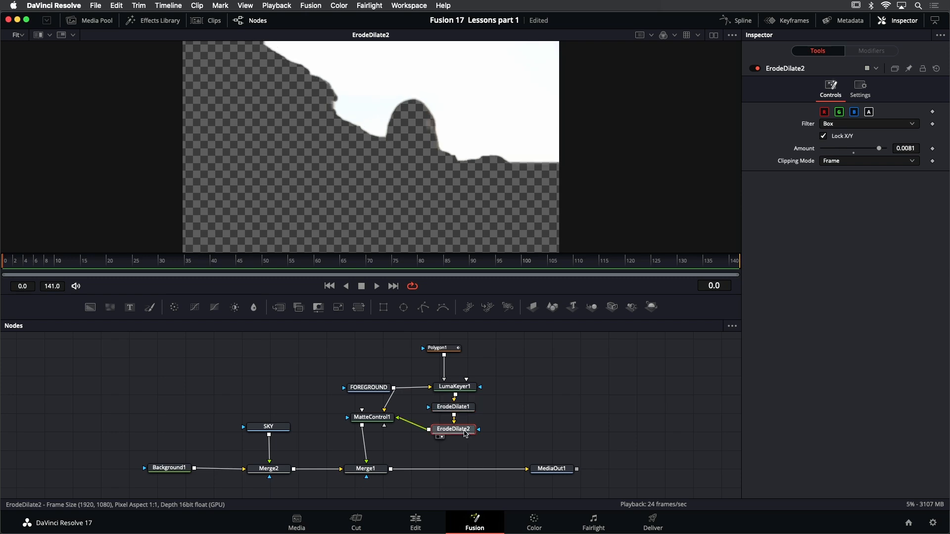
# Inspect Polygon1's garbage mask, then view FOREGROUND and MatteControl1 to compare the original clip with the matted one
pyautogui.click(456, 353)
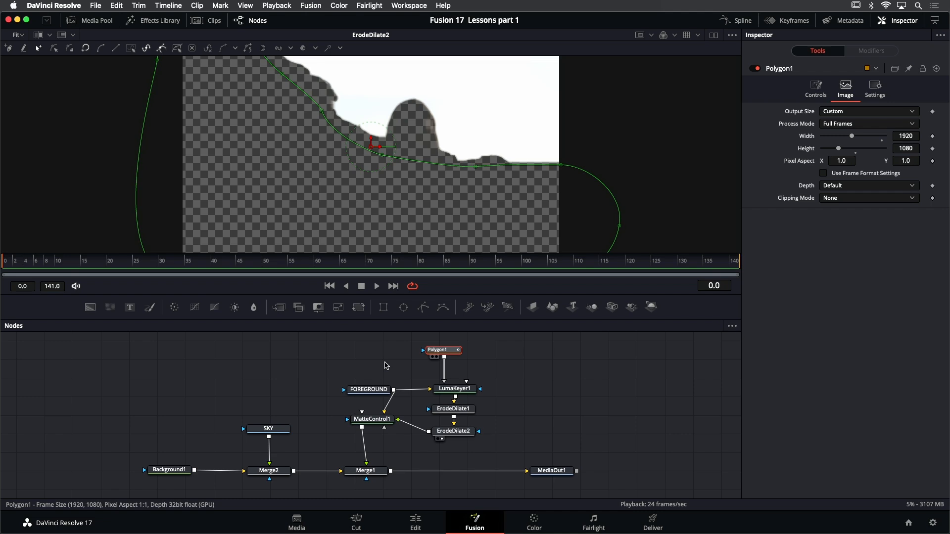
pyautogui.click(376, 390)
pyautogui.press('1')
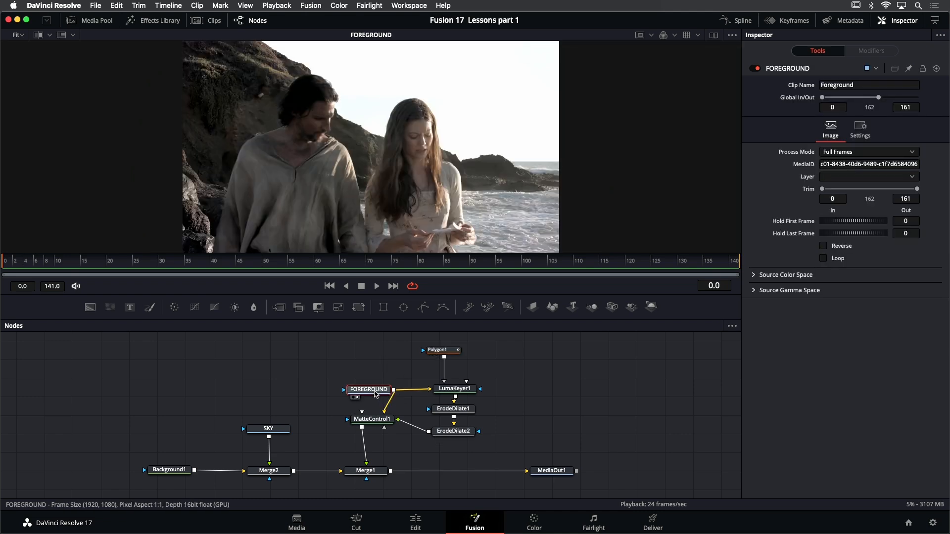
pyautogui.click(377, 423)
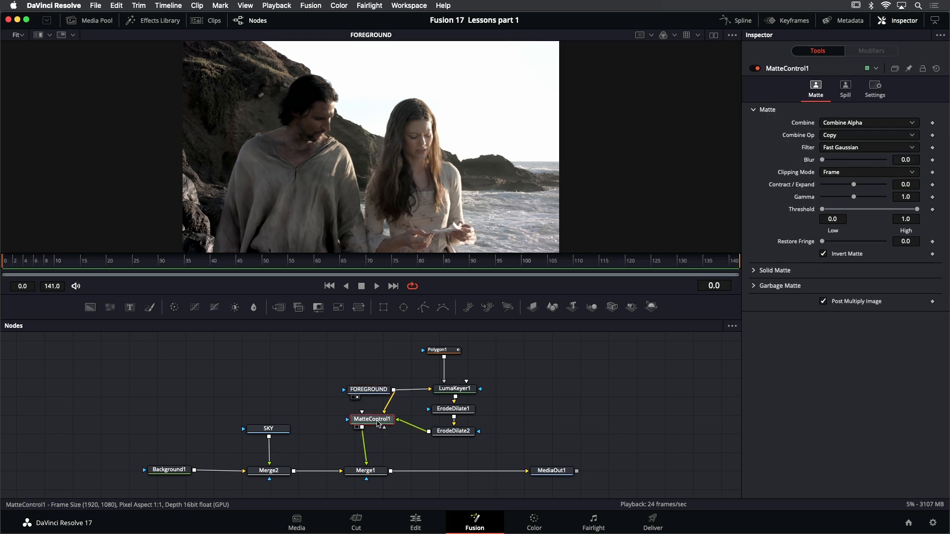
pyautogui.press('1')
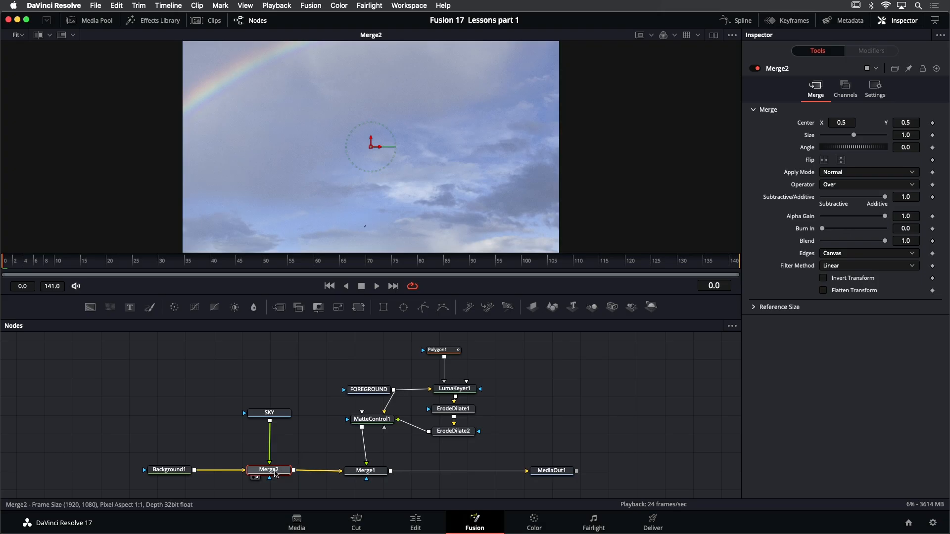
# Apply a Tracker position modifier to Merge2's Center
pyautogui.moveTo(276, 474)
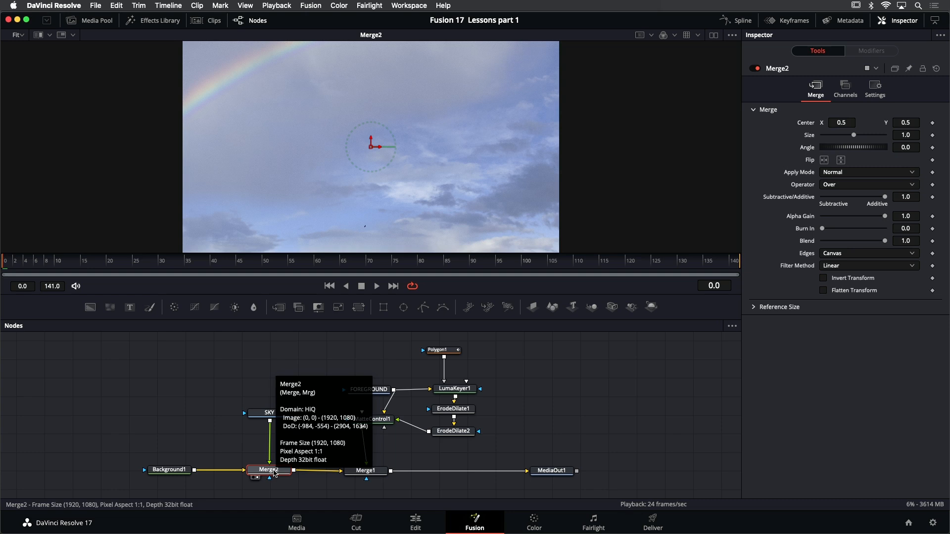
pyautogui.rightClick(371, 147)
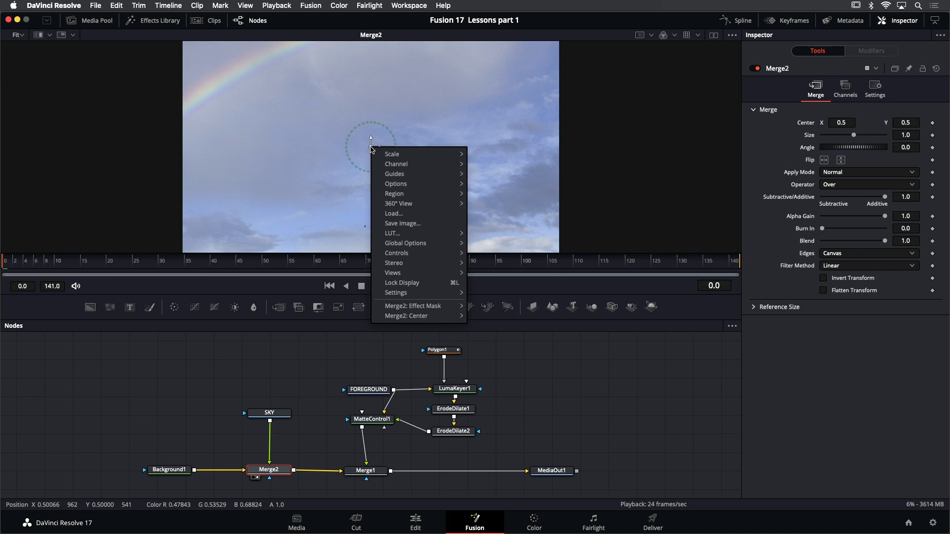
pyautogui.moveTo(406, 317)
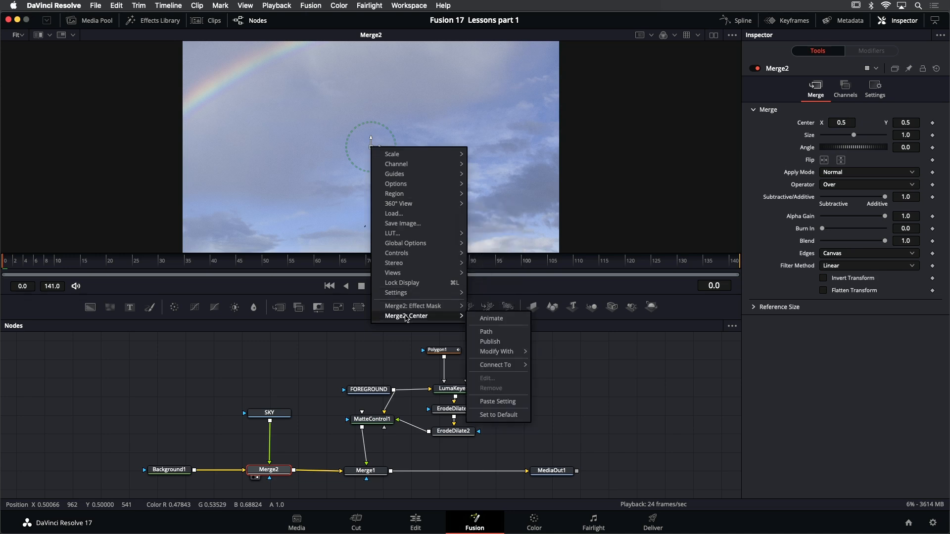
pyautogui.moveTo(501, 355)
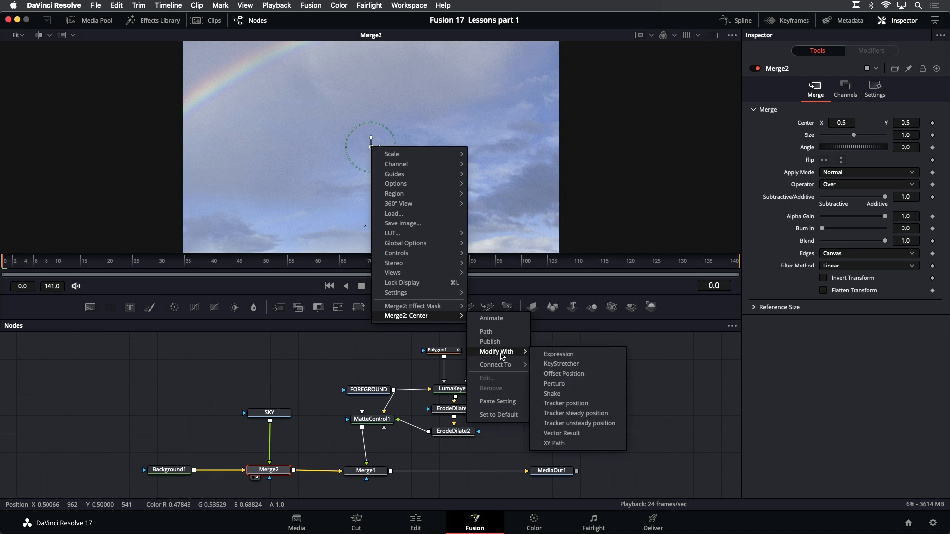
pyautogui.click(594, 404)
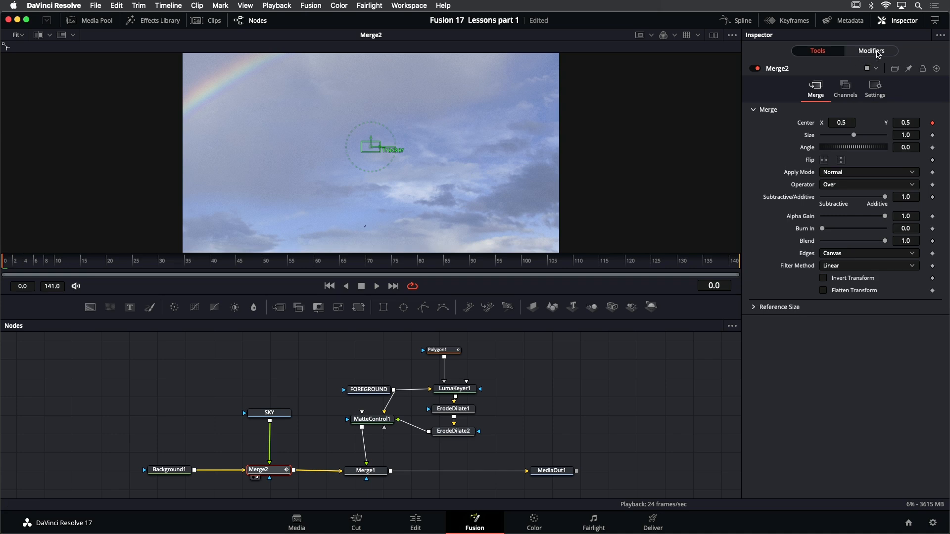
# Set the tracker source of Merge2's Track1 modifier to FOREGROUND
pyautogui.click(877, 52)
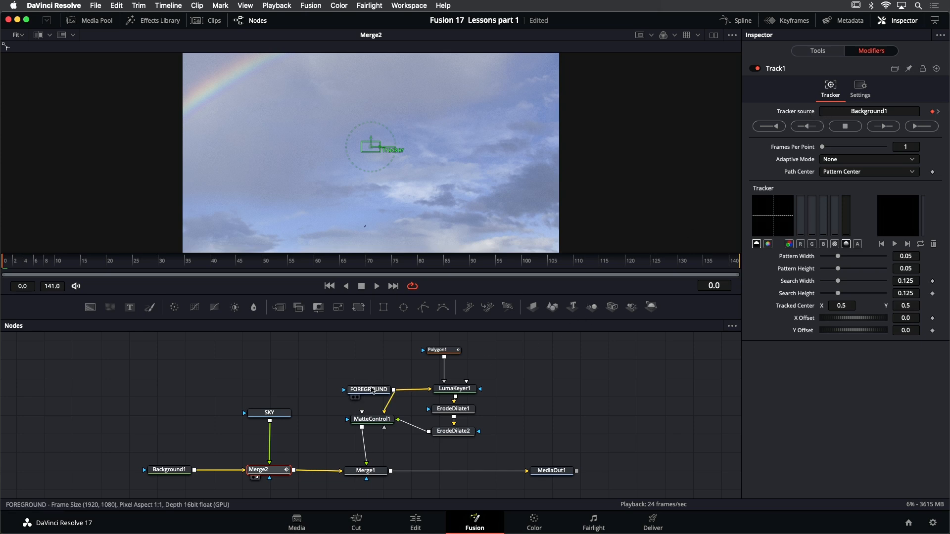
pyautogui.moveTo(367, 394)
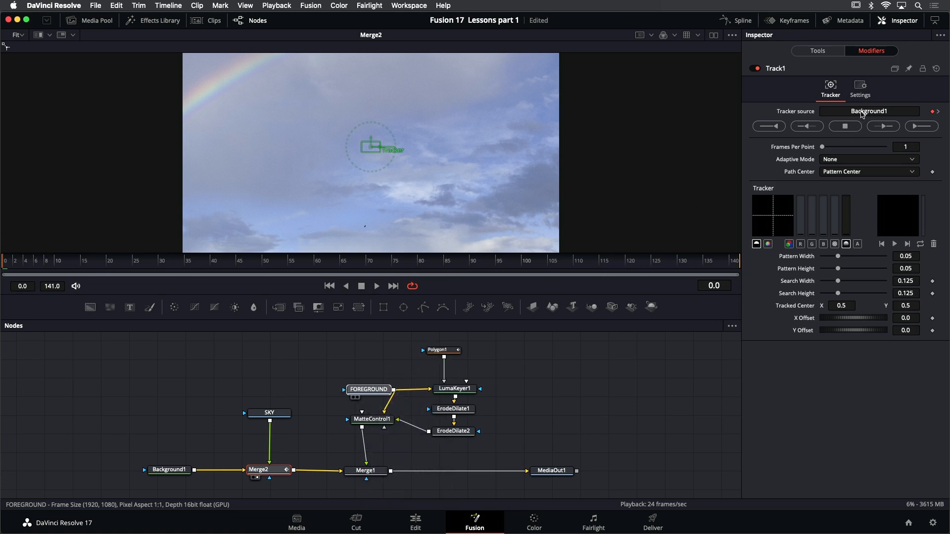
pyautogui.moveTo(862, 114); pyautogui.dragTo(862, 113)
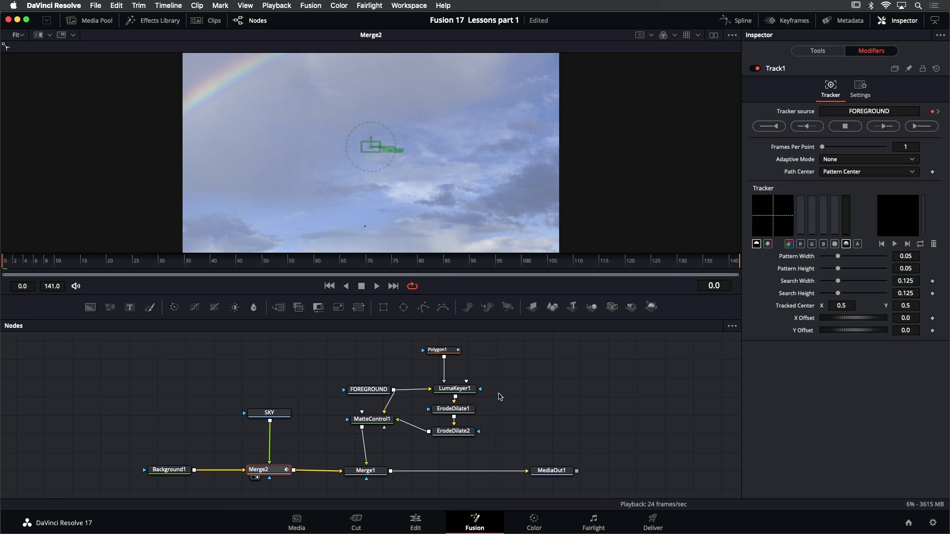
# Display FOREGROUND in the viewer and reopen Merge2's Track1 modifier settings
pyautogui.click(373, 393)
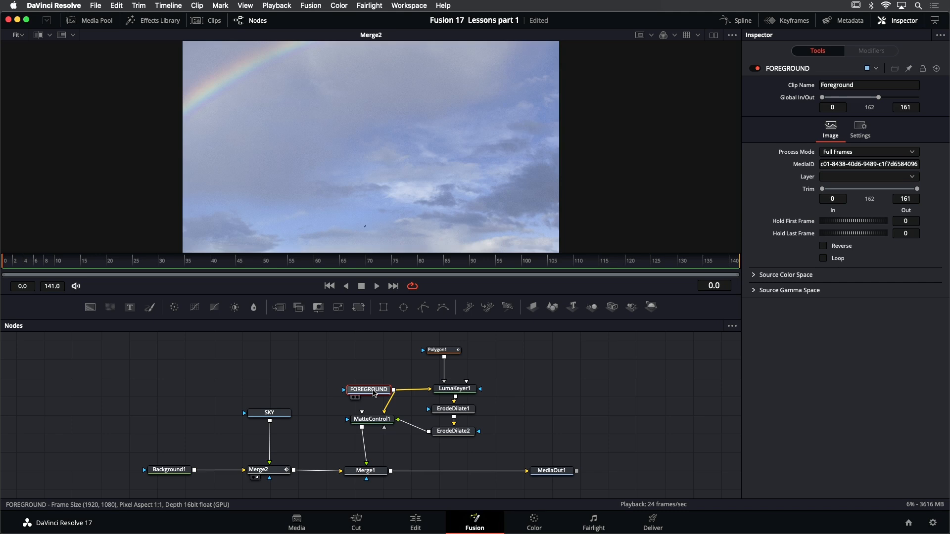
pyautogui.press('1')
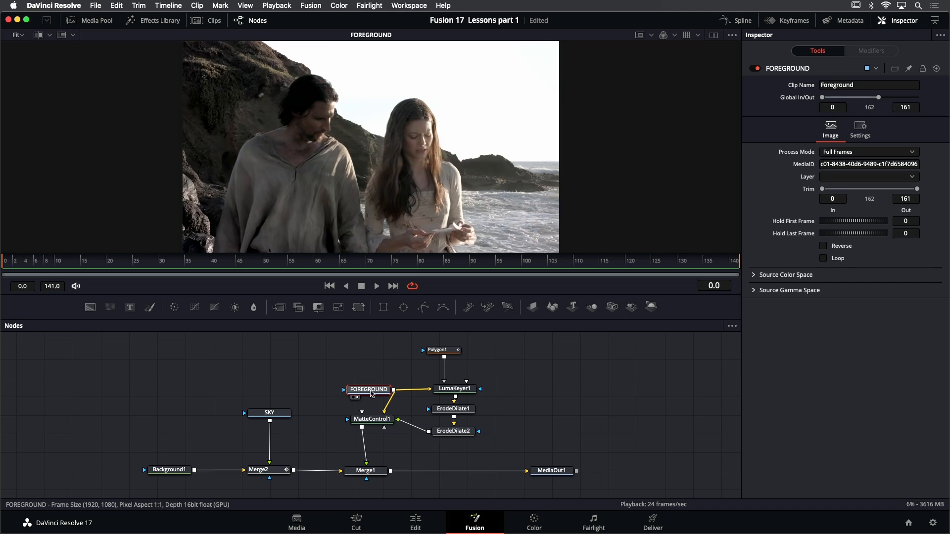
pyautogui.click(272, 474)
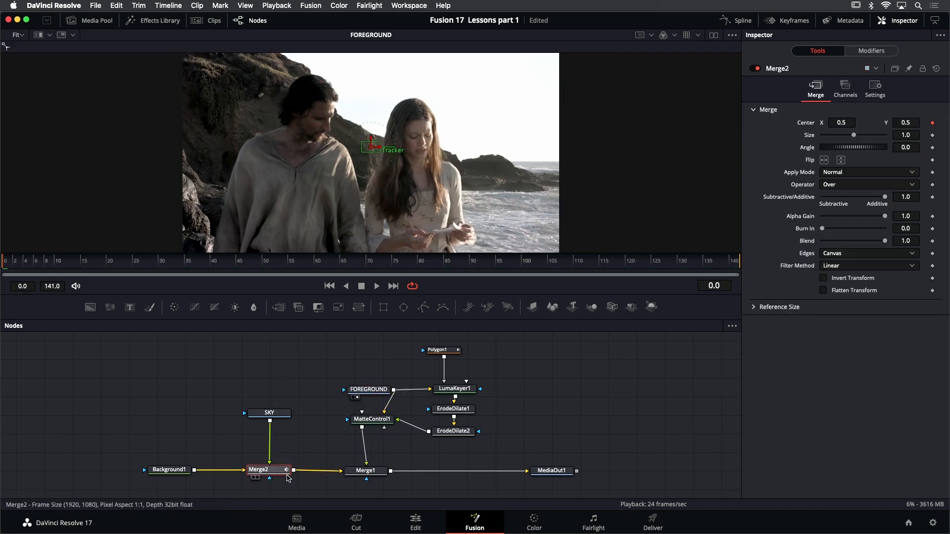
pyautogui.click(884, 52)
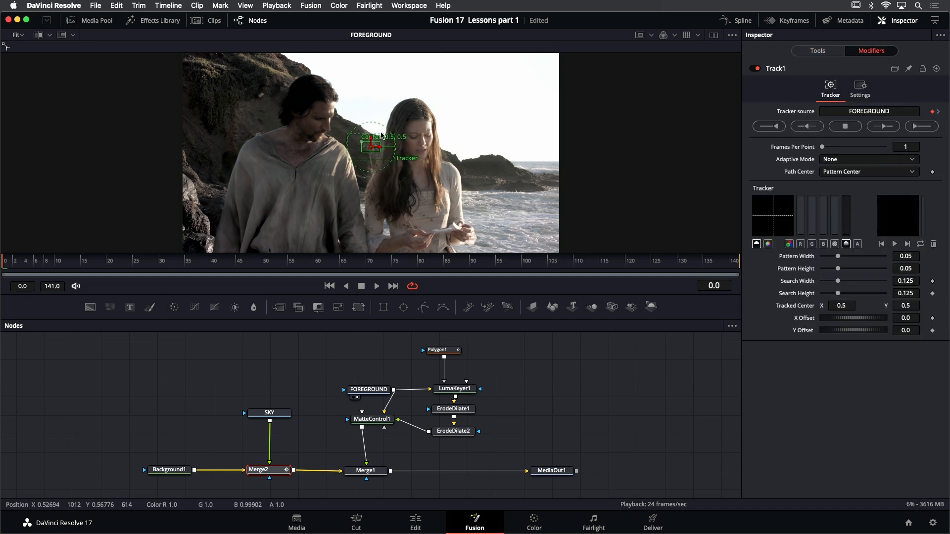
# Shrink the tracker's pattern box to about 0.017 x 0.028 and search area to about 0.066 x 0.11, on the ridge between the two people
pyautogui.scroll(1, 374, 134)
pyautogui.scroll(5, 373, 134)
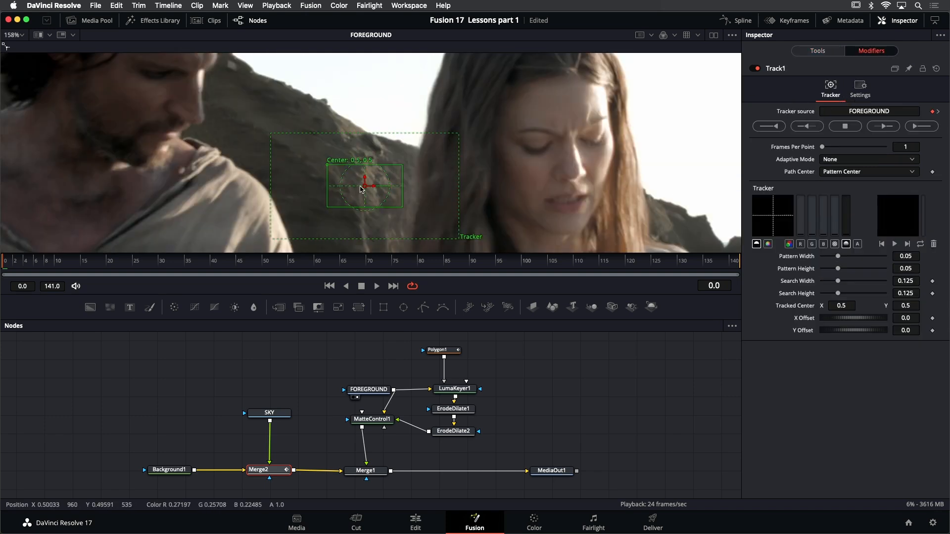
pyautogui.moveTo(326, 170); pyautogui.dragTo(342, 133)
pyautogui.moveTo(418, 171); pyautogui.dragTo(392, 165)
pyautogui.moveTo(473, 201); pyautogui.dragTo(430, 198)
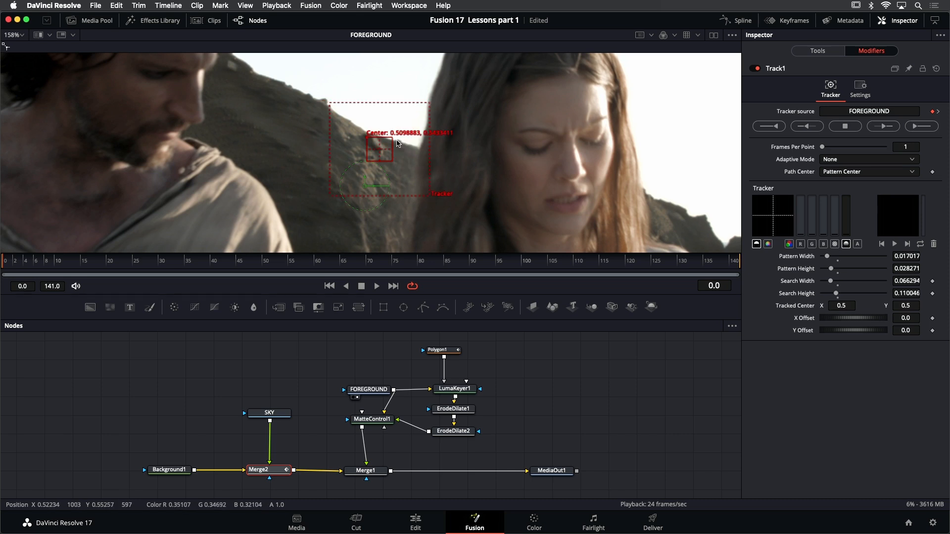
# Track the ridge pattern forward through the entire clip, and play the tracked FOREGROUND footage from the first frame
pyautogui.scroll(-3, 397, 144)
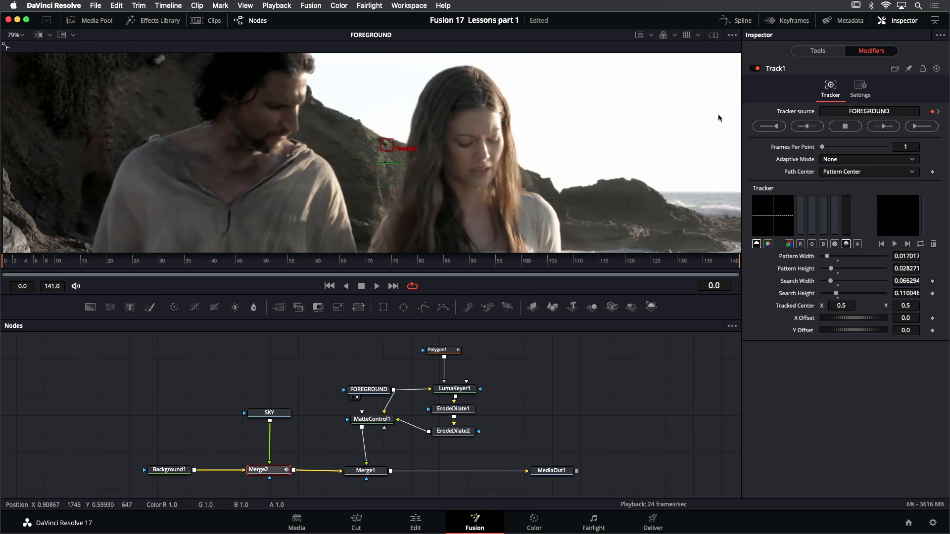
pyautogui.click(916, 127)
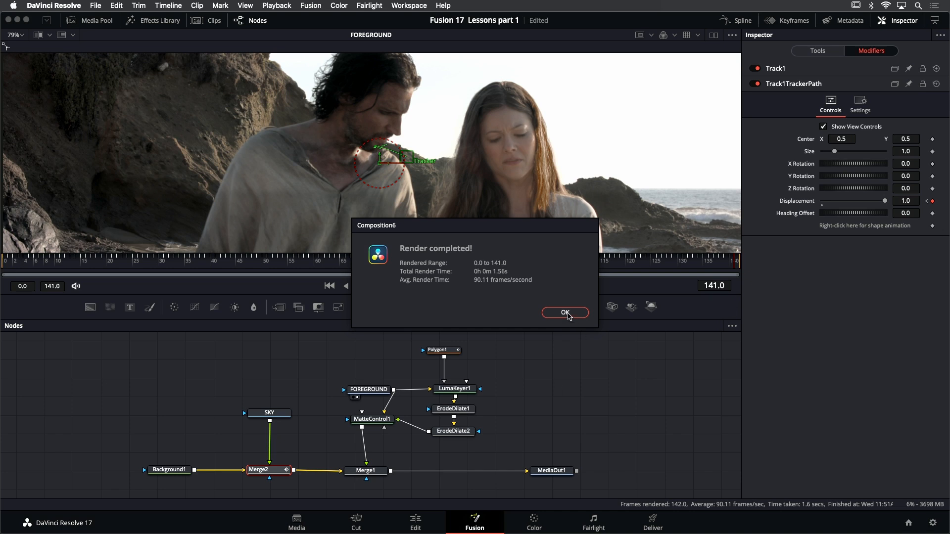
pyautogui.click(565, 312)
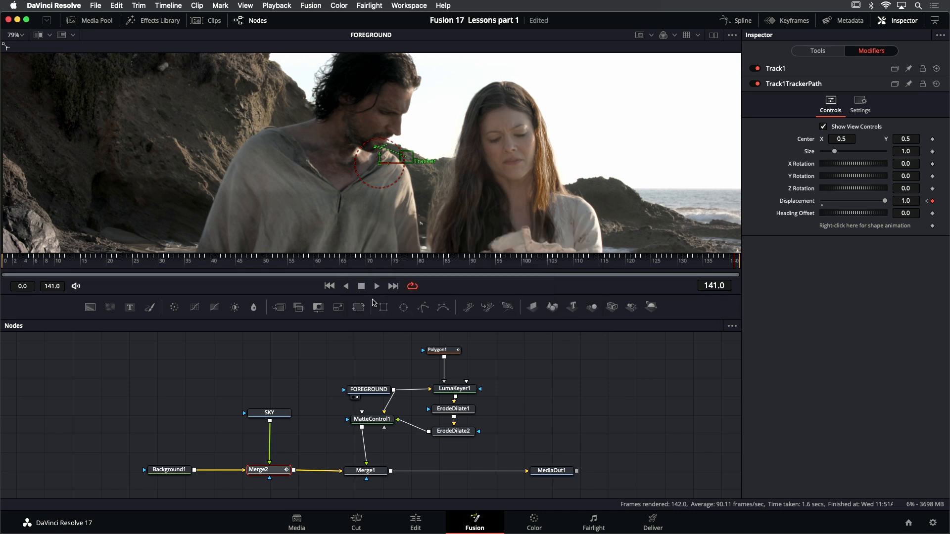
pyautogui.click(329, 286)
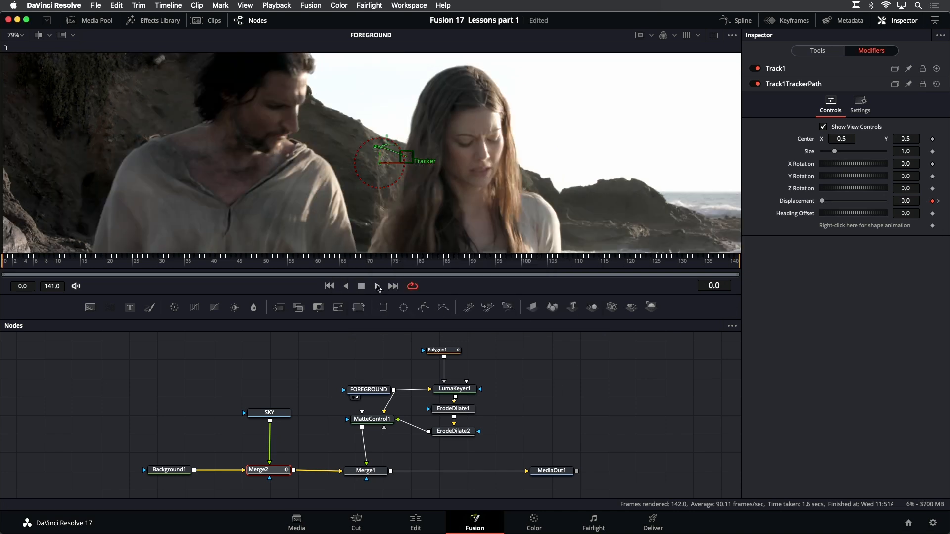
pyautogui.click(377, 287)
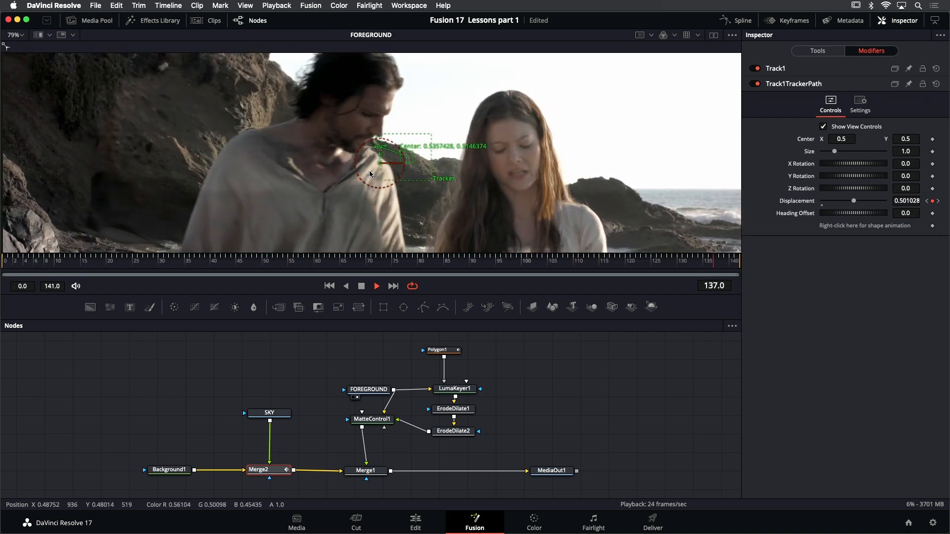
pyautogui.click(361, 286)
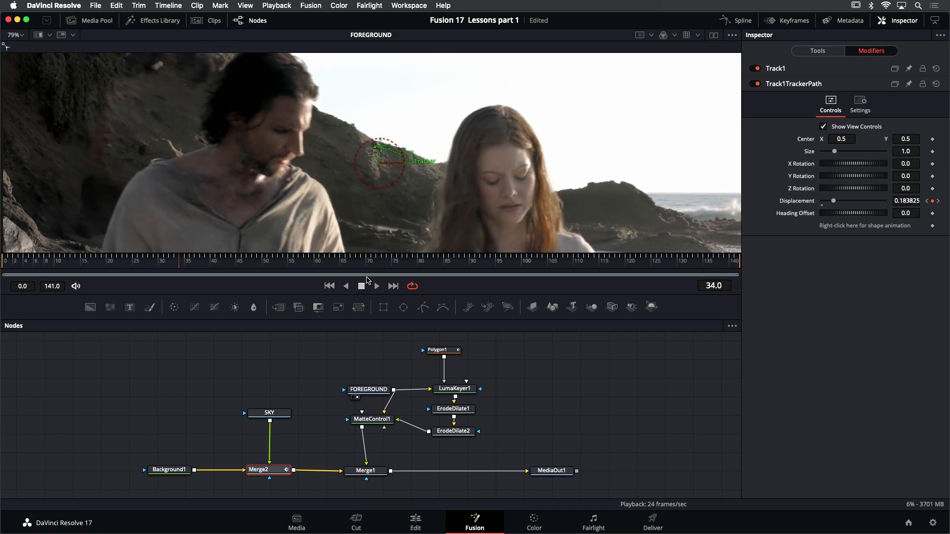
# Examine the tracker path frame by frame near the end of the clip for where it slips, stopping at frame 137
pyautogui.press('+')
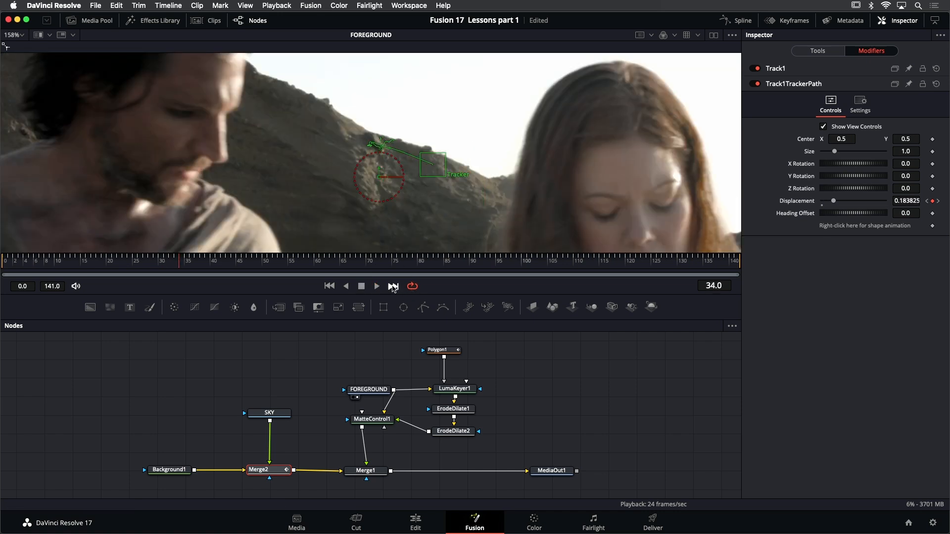
pyautogui.click(393, 286)
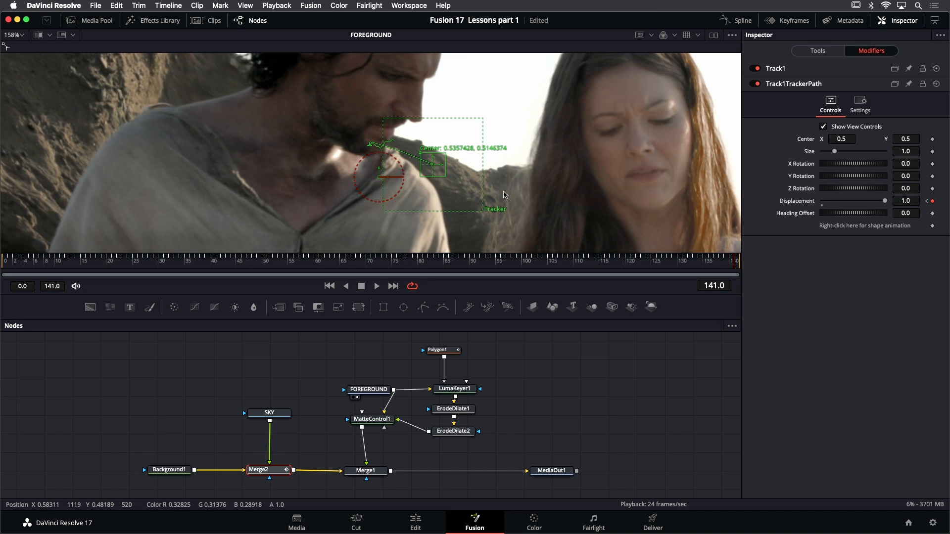
pyautogui.press('Left')
pyautogui.press('Left')
pyautogui.press('Left')
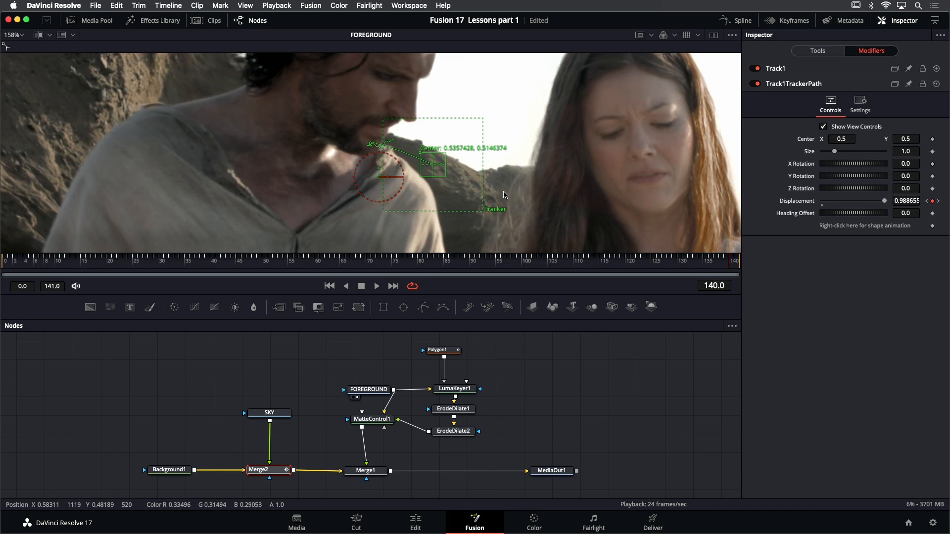
pyautogui.press('Left')
pyautogui.press('Left')
pyautogui.press('Left')
pyautogui.press('Left')
pyautogui.press('Left')
pyautogui.press('Left')
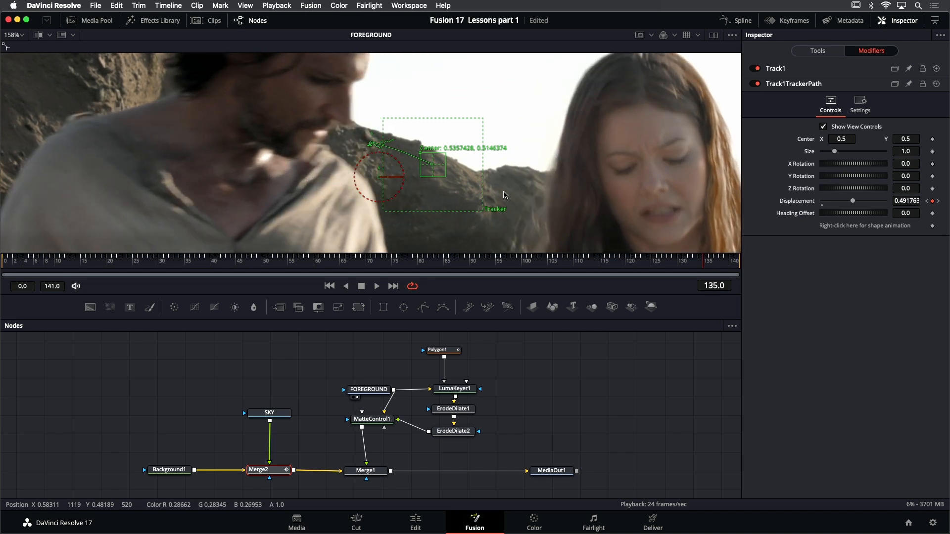
pyautogui.press('Left')
pyautogui.press('Left')
pyautogui.press('Left')
pyautogui.press('Left')
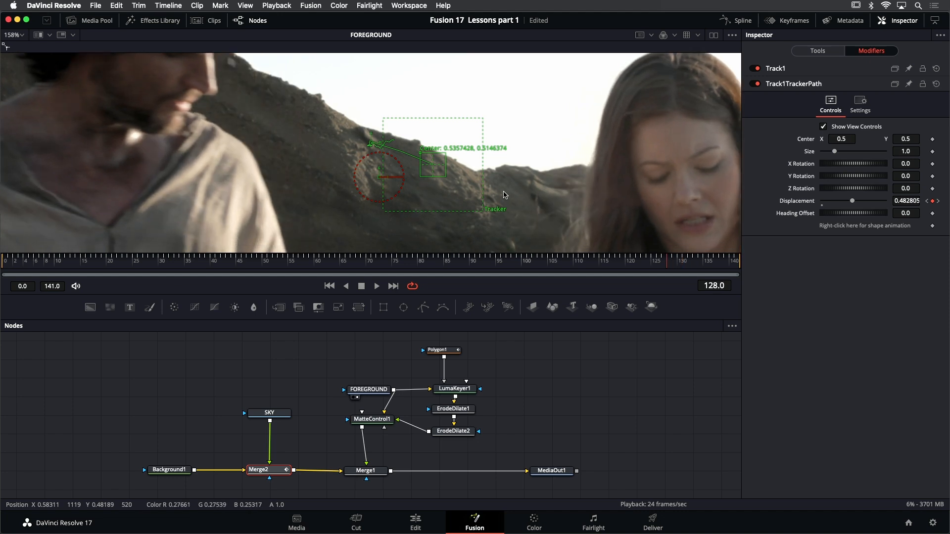
pyautogui.press('Right')
pyautogui.press('Right')
pyautogui.press('Right')
pyautogui.press('Right')
pyautogui.press('Right')
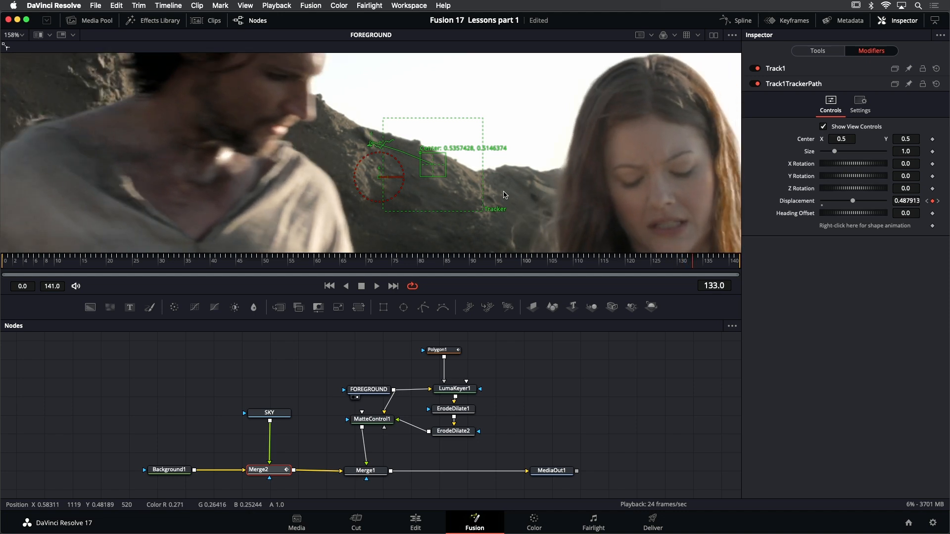
pyautogui.press('Right')
pyautogui.press('Right')
pyautogui.press('Right')
pyautogui.press('Right')
pyautogui.press('Right')
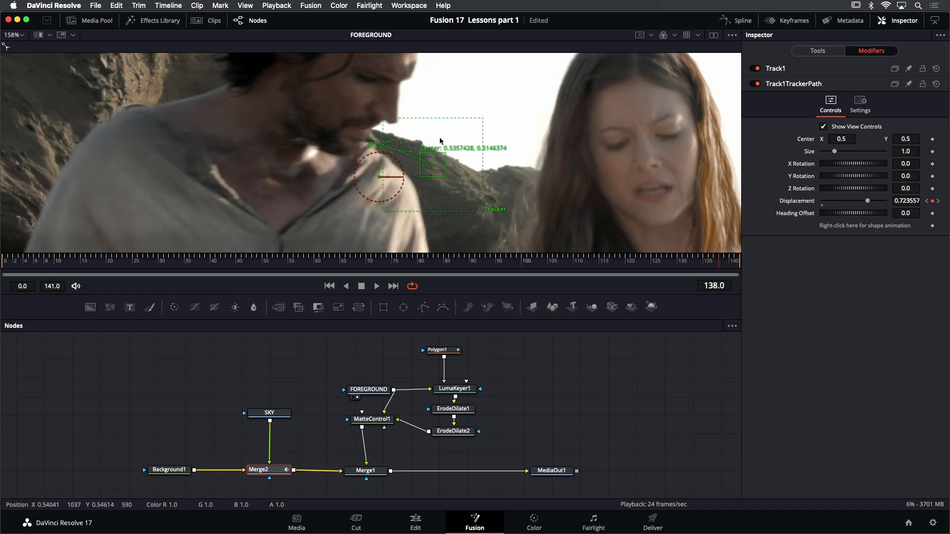
pyautogui.press('Left')
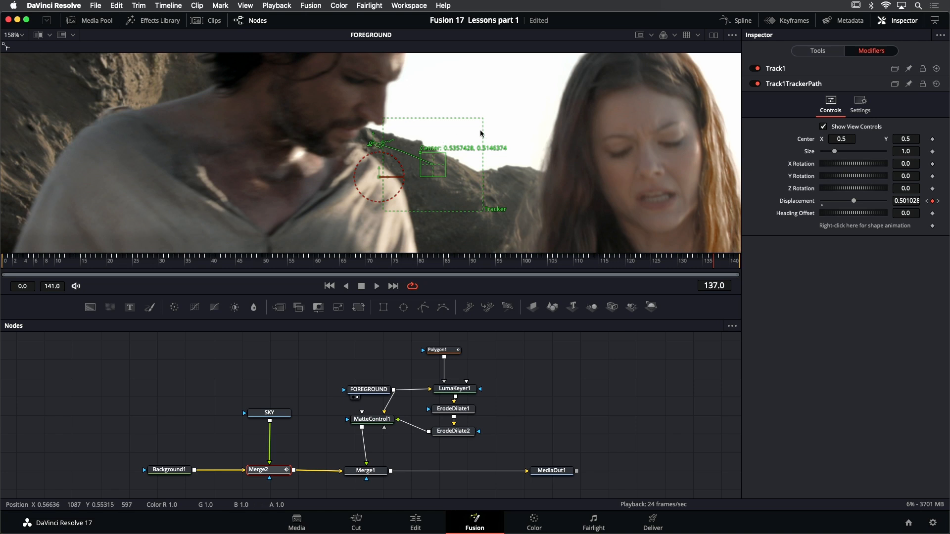
# Set the Path Center of Merge2's Track1 modifier to Track Center (Append)
pyautogui.click(798, 71)
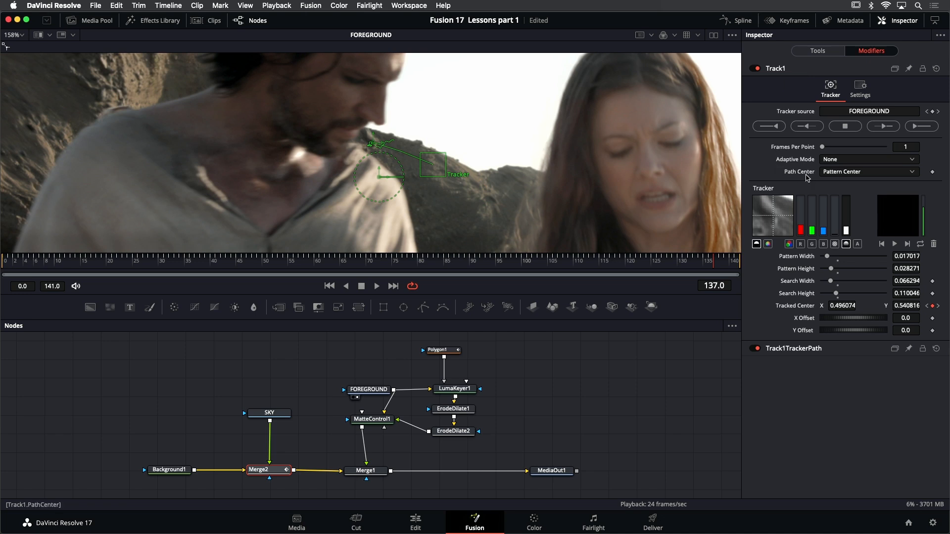
pyautogui.click(860, 172)
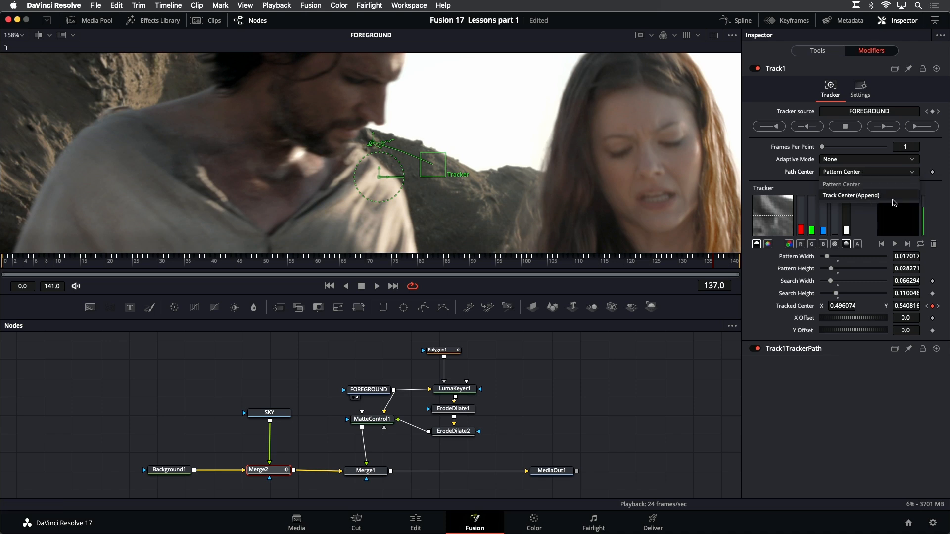
pyautogui.click(885, 196)
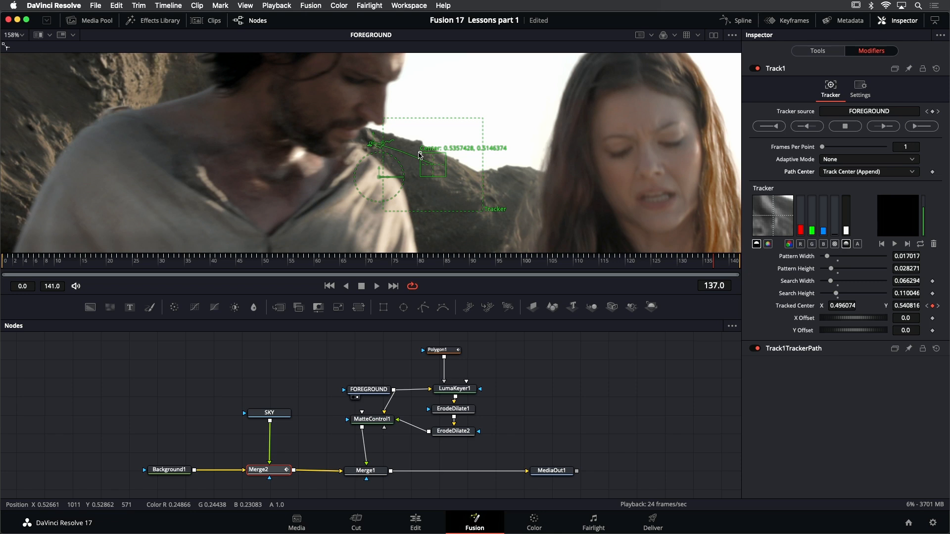
# Move the tracker pattern onto the rocky cliff face behind the man at frame 137 and track forward from that frame
pyautogui.moveTo(420, 155); pyautogui.dragTo(229, 96)
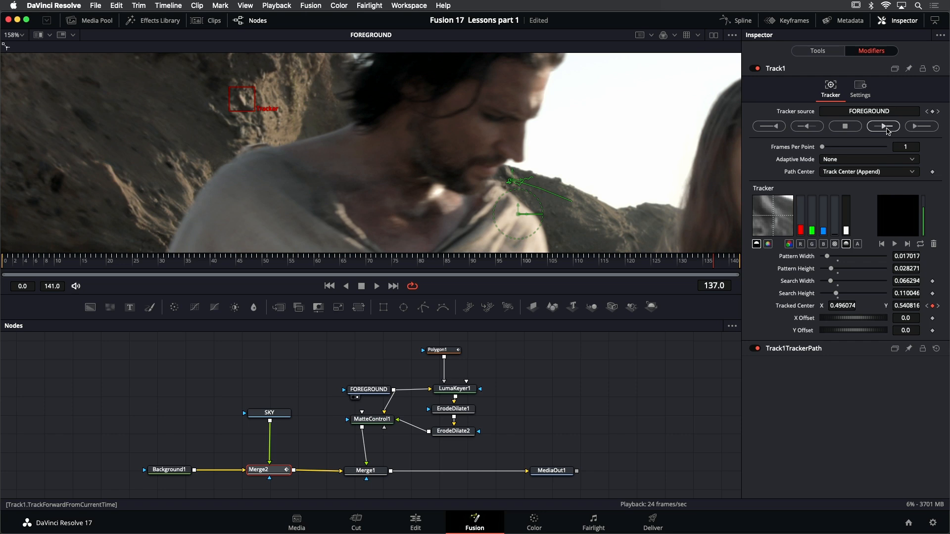
pyautogui.click(884, 126)
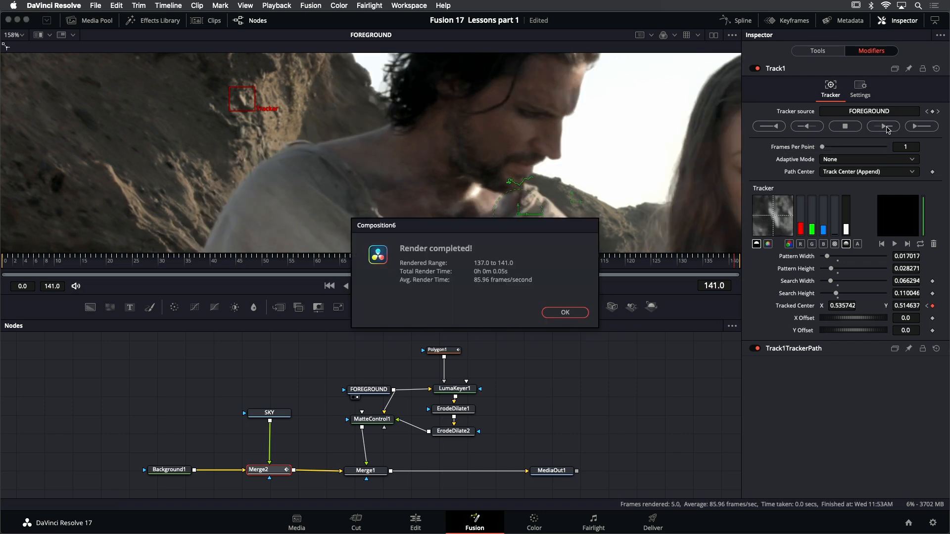
pyautogui.click(559, 313)
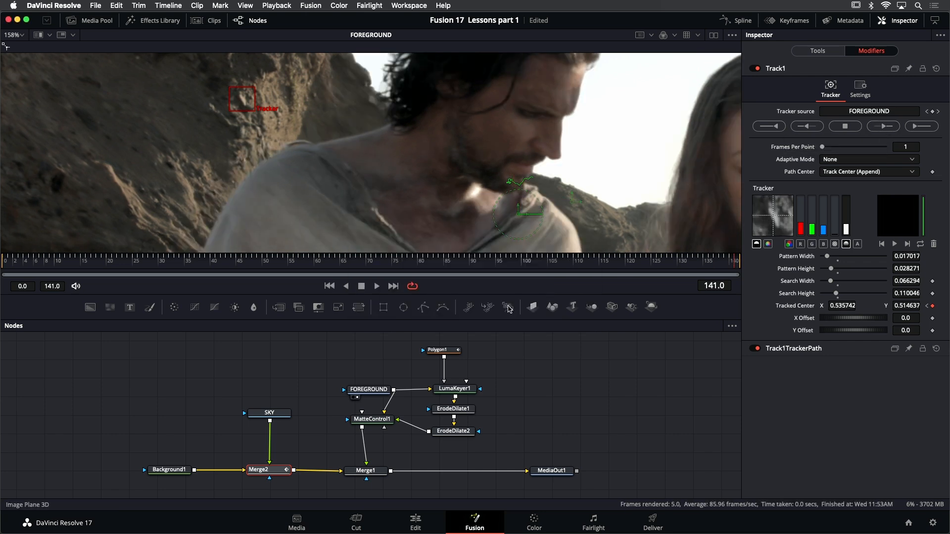
# Play the FOREGROUND footage to check the appended track, fit the image to the viewer and return to the first frame
pyautogui.click(377, 286)
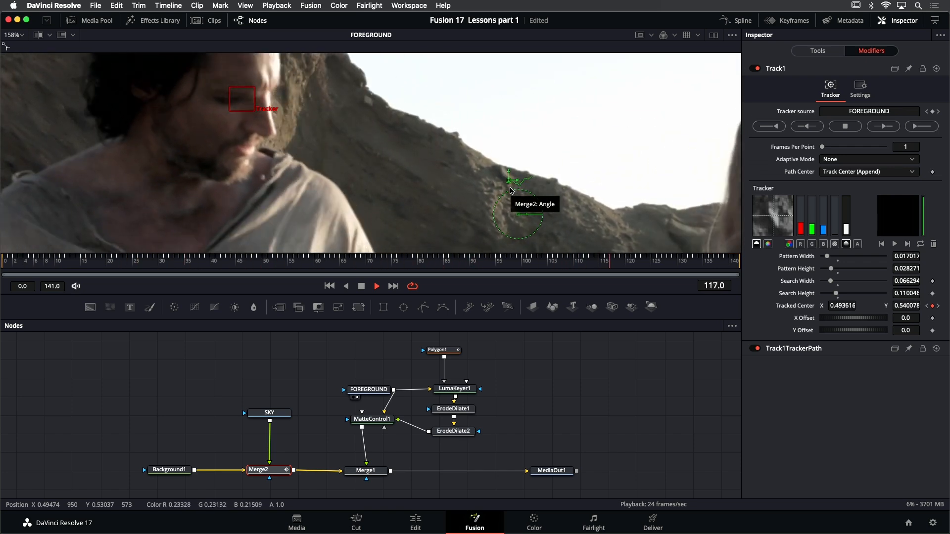
pyautogui.press('space')
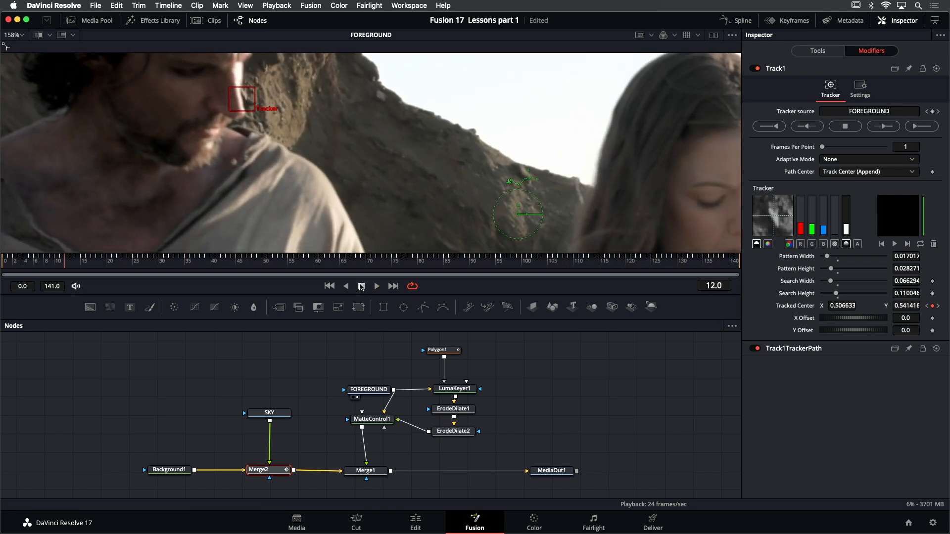
pyautogui.hotkey('shift', 'z')
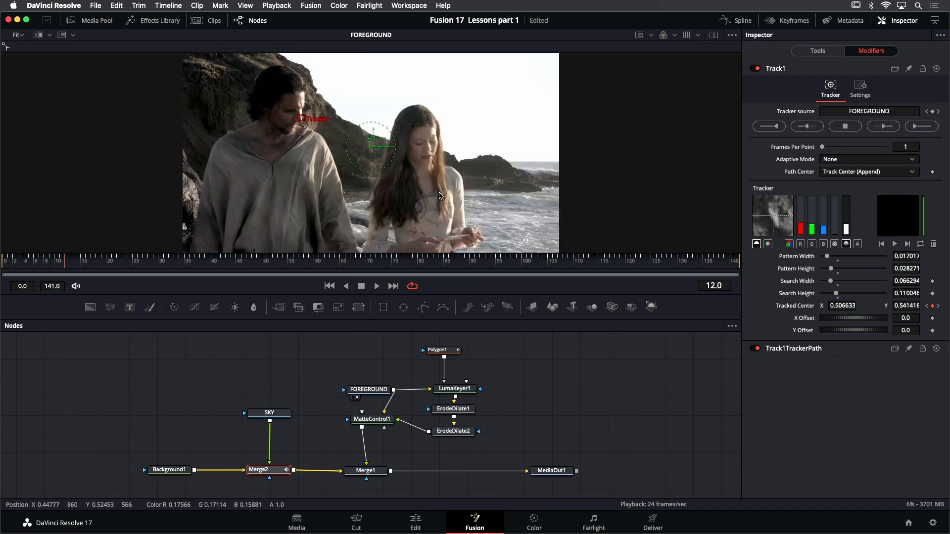
pyautogui.click(330, 286)
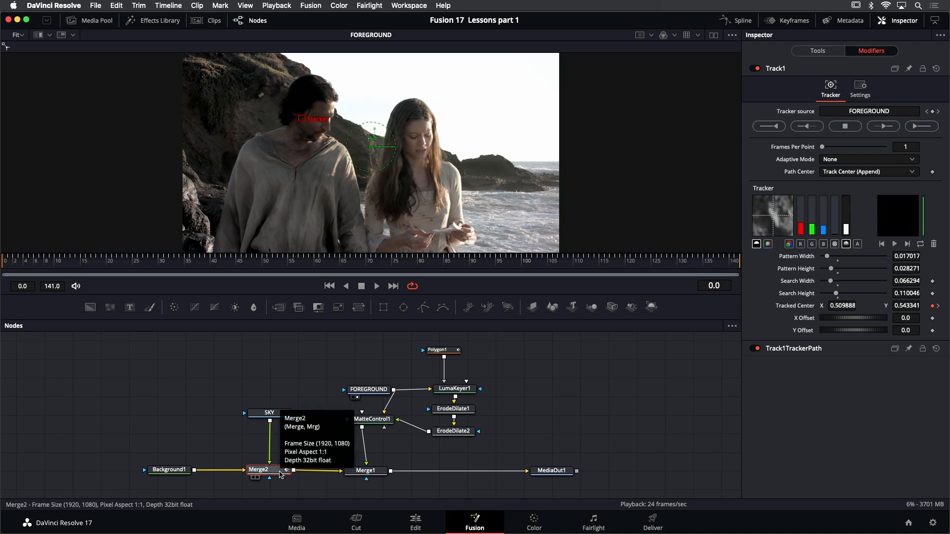
# Display Merge2 in the viewer and play the clip to check the sky's tracked movement
pyautogui.press('1')
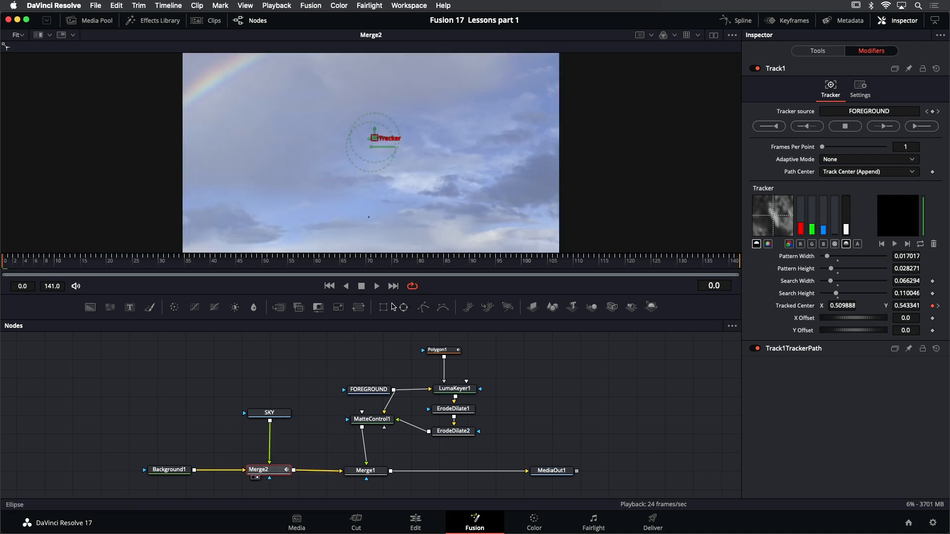
pyautogui.click(379, 287)
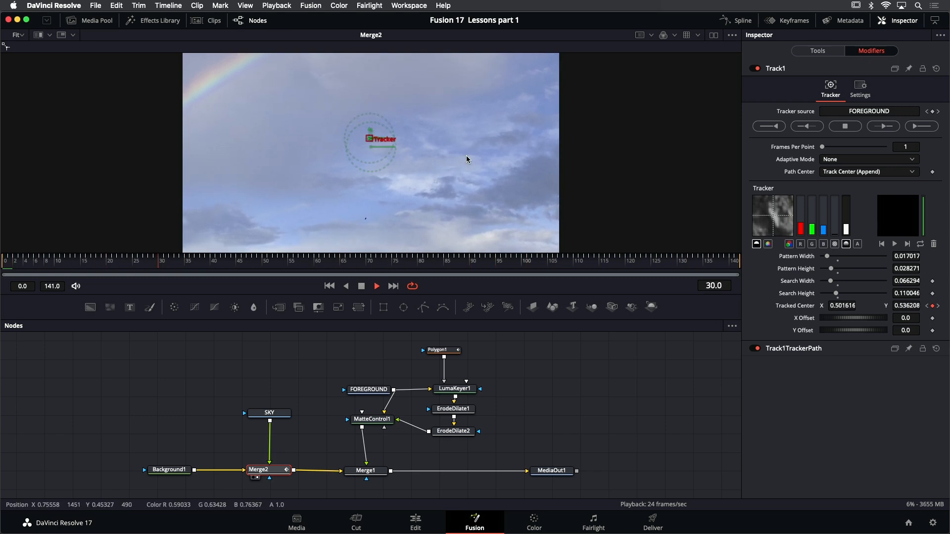
pyautogui.click(363, 286)
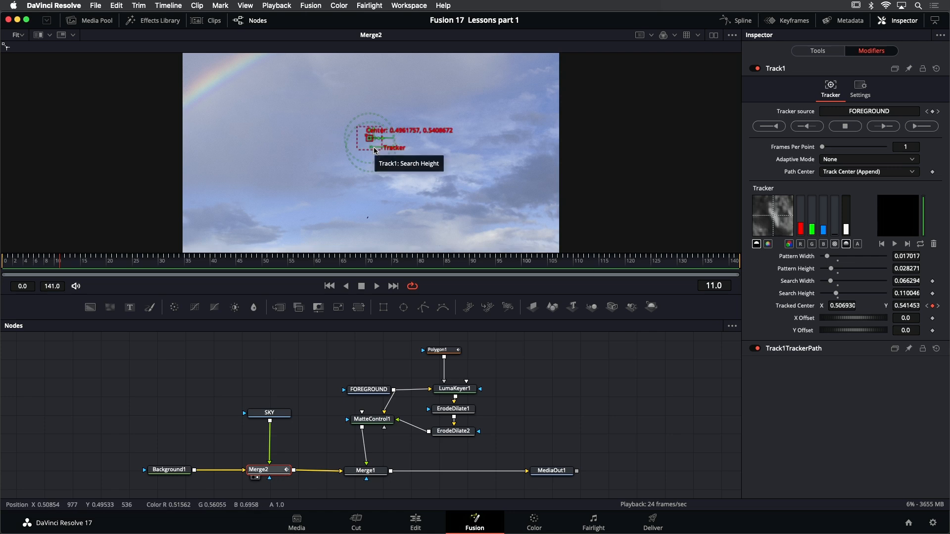
# Look over the Modify With tracker options for Merge2's Center, and return to the Track1 modifier settings
pyautogui.click(803, 51)
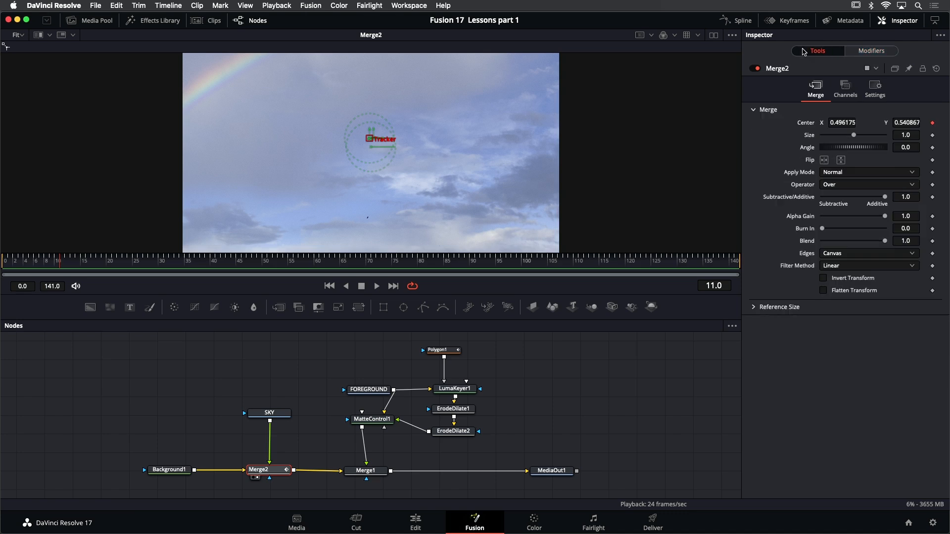
pyautogui.rightClick(372, 141)
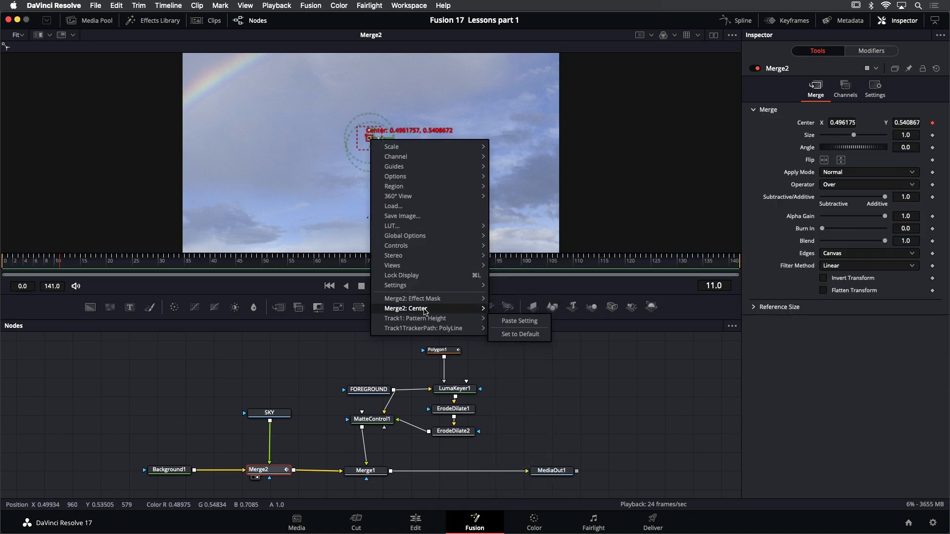
pyautogui.moveTo(425, 309)
pyautogui.moveTo(542, 354)
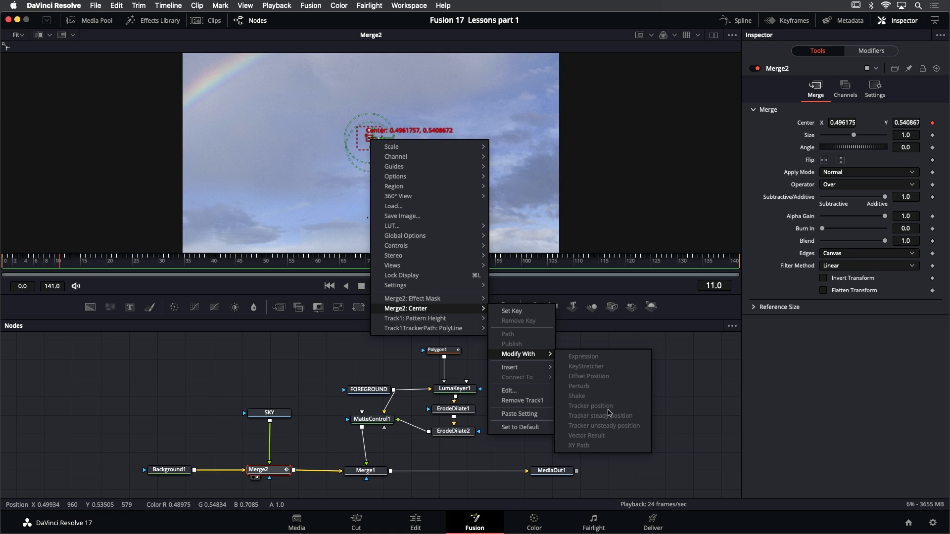
pyautogui.click(309, 379)
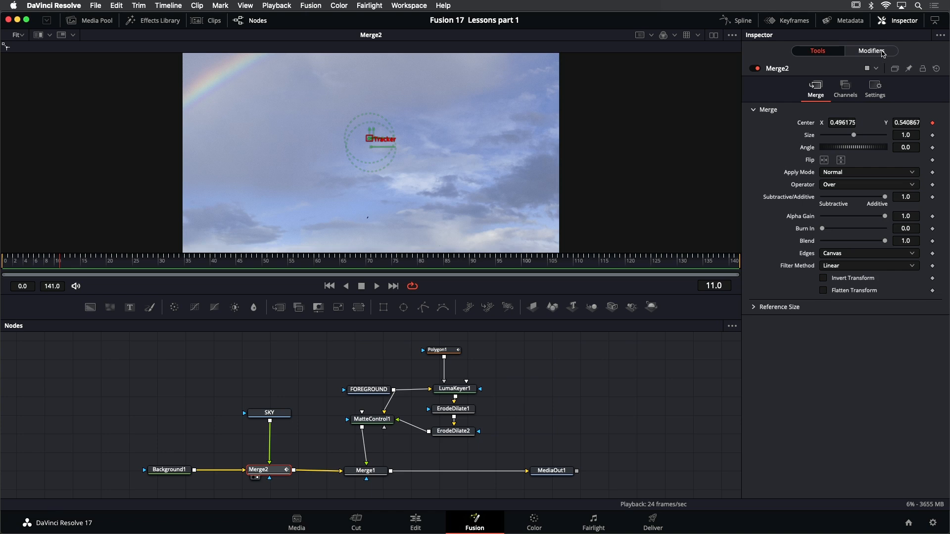
pyautogui.click(870, 51)
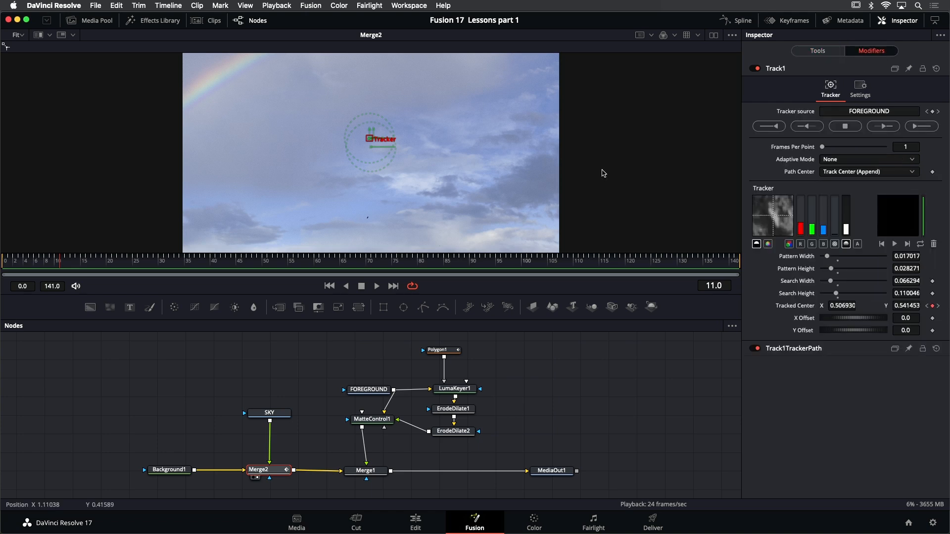
# Display Merge1 in the viewer and play the full composite to check the sky against the foreground
pyautogui.click(366, 471)
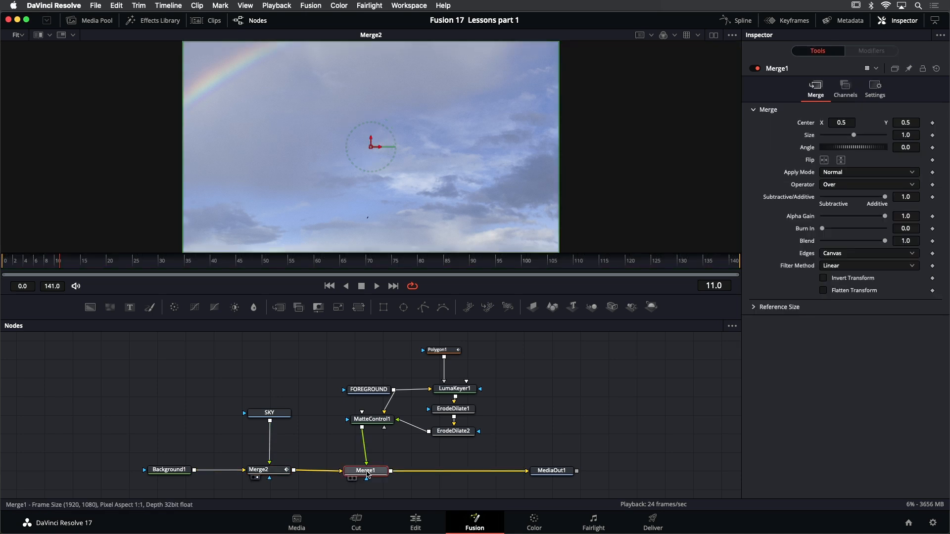
pyautogui.press('1')
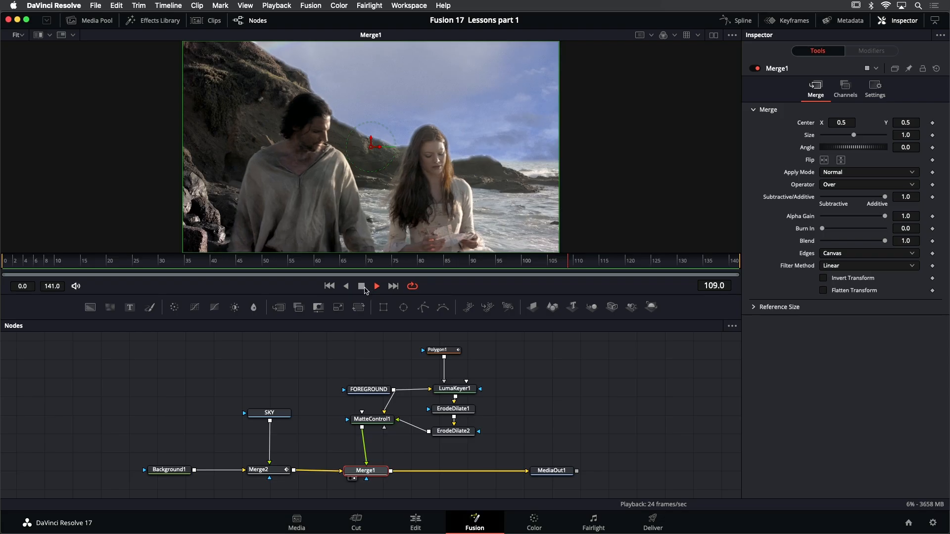
pyautogui.click(357, 288)
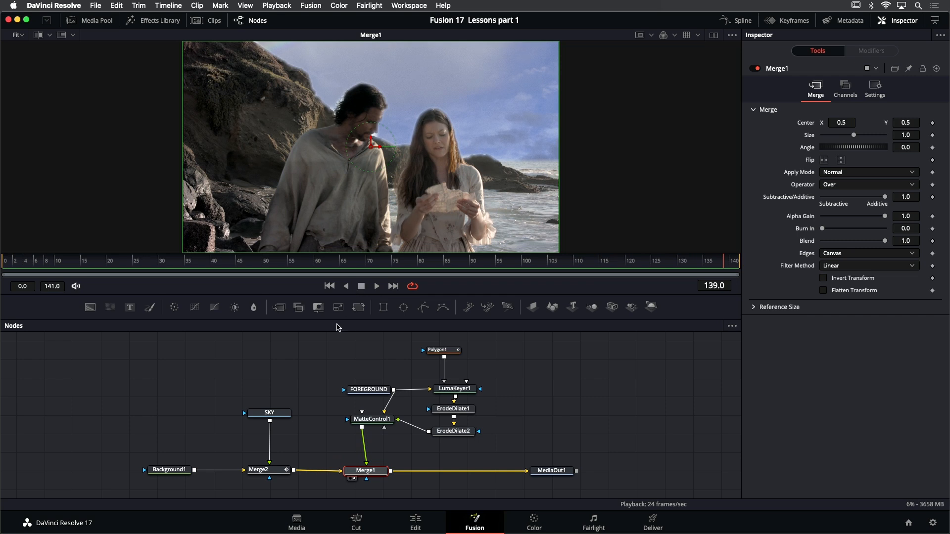
# Move the Background1, SKY and Merge2 nodes together farther from Merge1 to make room in the flow
pyautogui.scroll(-2, 113, 381)
pyautogui.moveTo(119, 362); pyautogui.dragTo(148, 456)
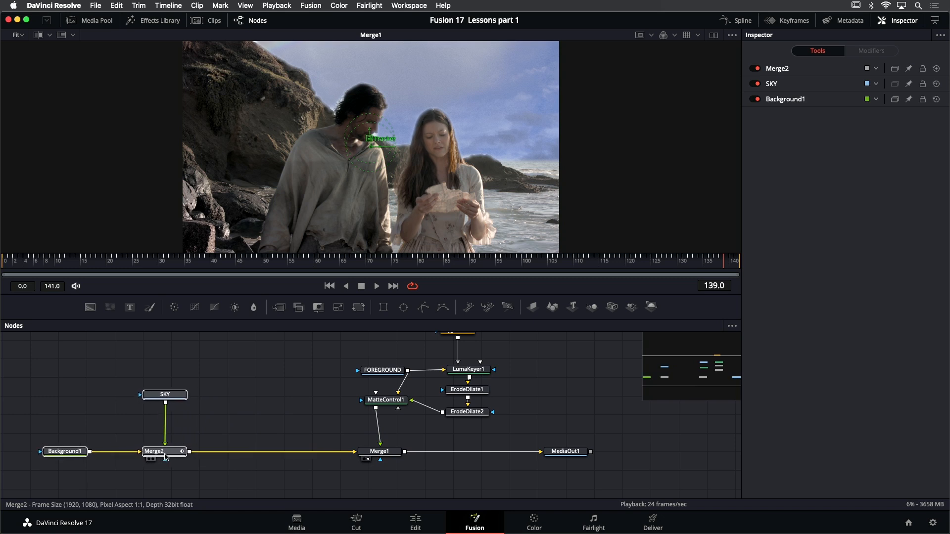
pyautogui.moveTo(250, 402); pyautogui.dragTo(246, 403)
pyautogui.click(225, 430)
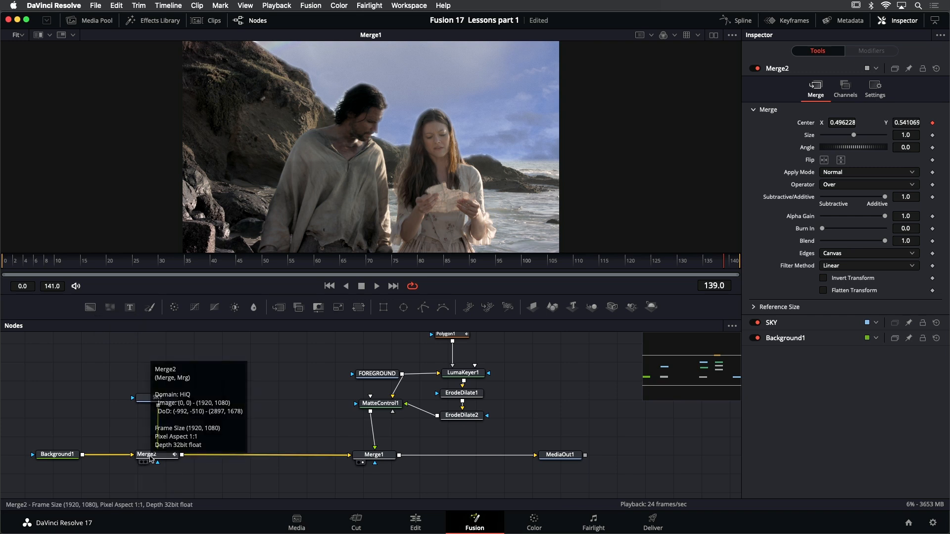
# Insert a Merge node directly after Merge2 and connect the FOREGROUND clip to its foreground input
pyautogui.click(149, 458)
pyautogui.hotkey('shift', 'space')
pyautogui.write('merge')
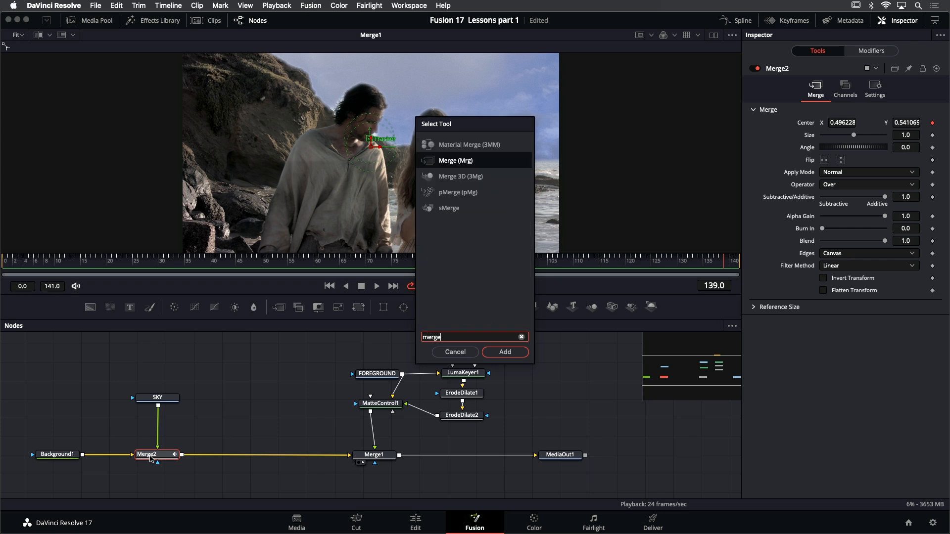
pyautogui.press('Return')
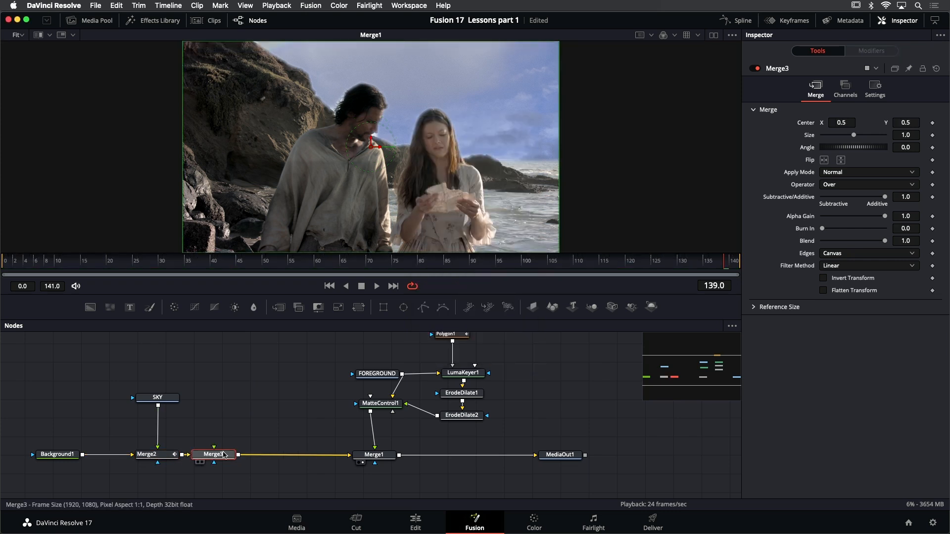
pyautogui.moveTo(217, 451); pyautogui.dragTo(403, 375)
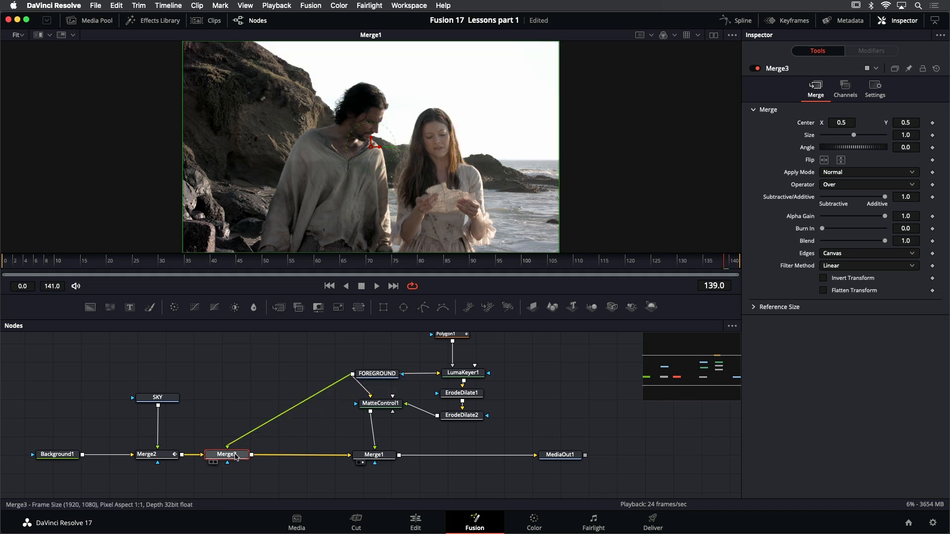
# Display Merge3 in the viewer and lower its Blend to 0.165, finishing with Merge1 displayed
pyautogui.press('1')
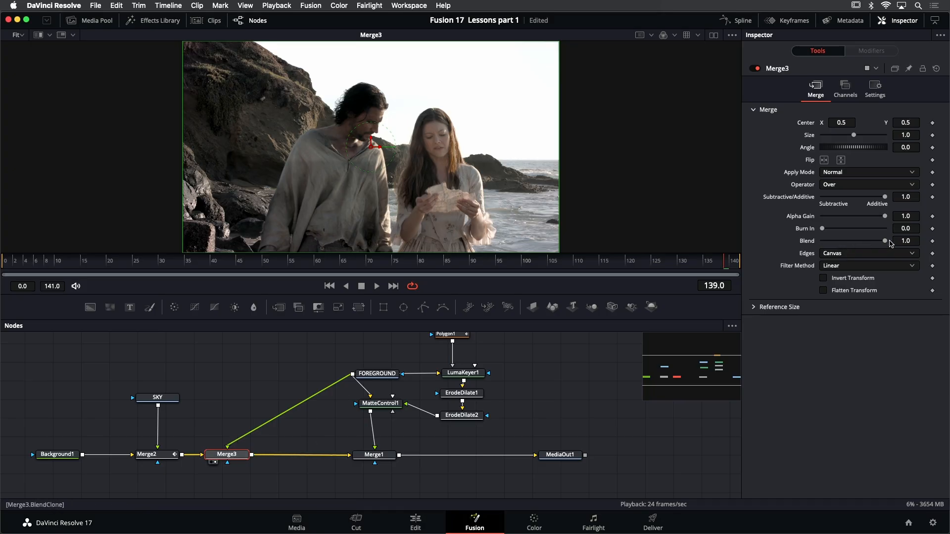
pyautogui.moveTo(886, 243); pyautogui.dragTo(834, 249)
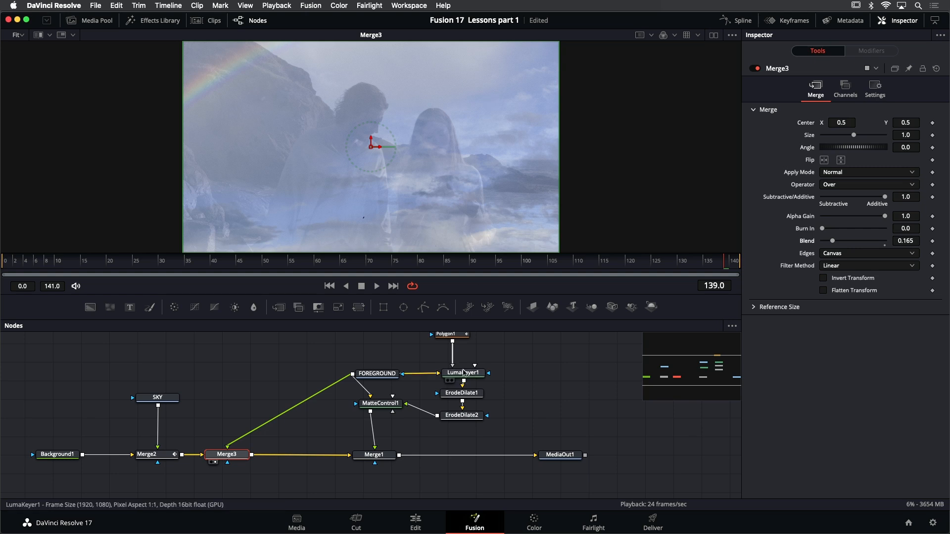
pyautogui.click(385, 459)
pyautogui.press('1')
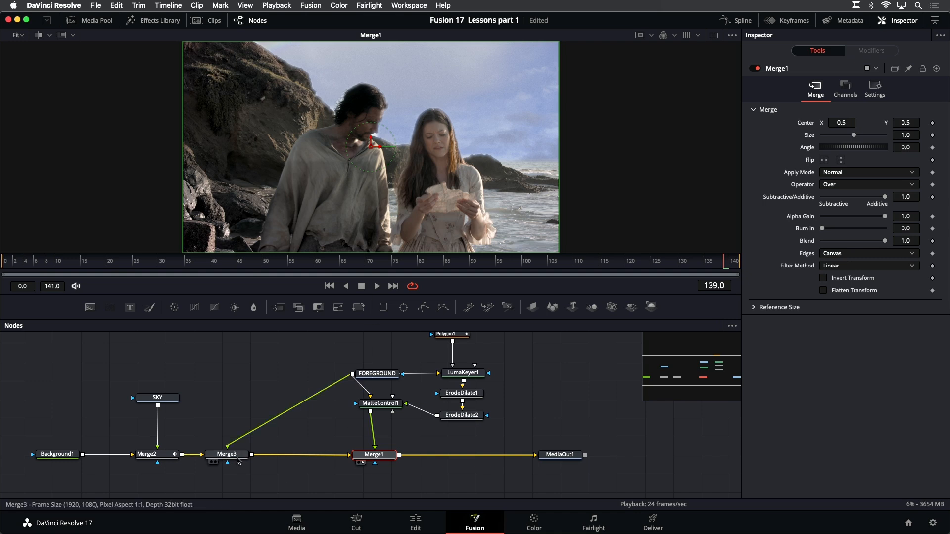
# Toggle Merge3 off and on repeatedly to compare the composite with and without the blended haze, leaving it enabled
pyautogui.moveTo(238, 459)
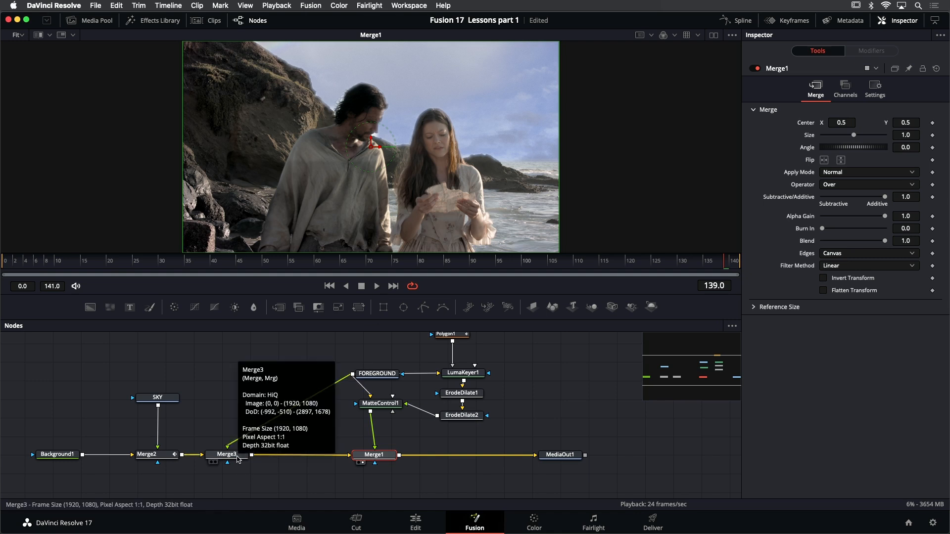
pyautogui.click(238, 457)
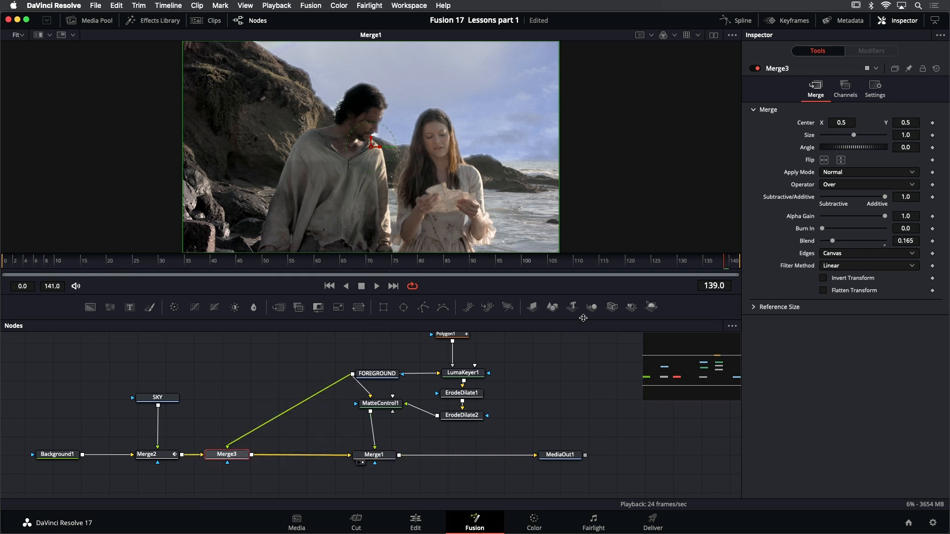
pyautogui.click(755, 69)
pyautogui.click(754, 69)
pyautogui.click(754, 68)
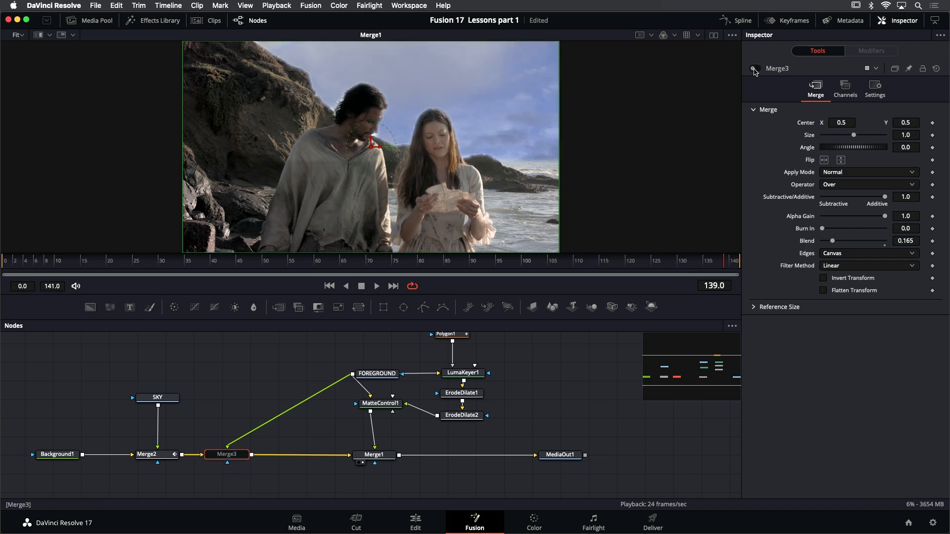
pyautogui.click(754, 69)
pyautogui.click(754, 69)
pyautogui.click(755, 69)
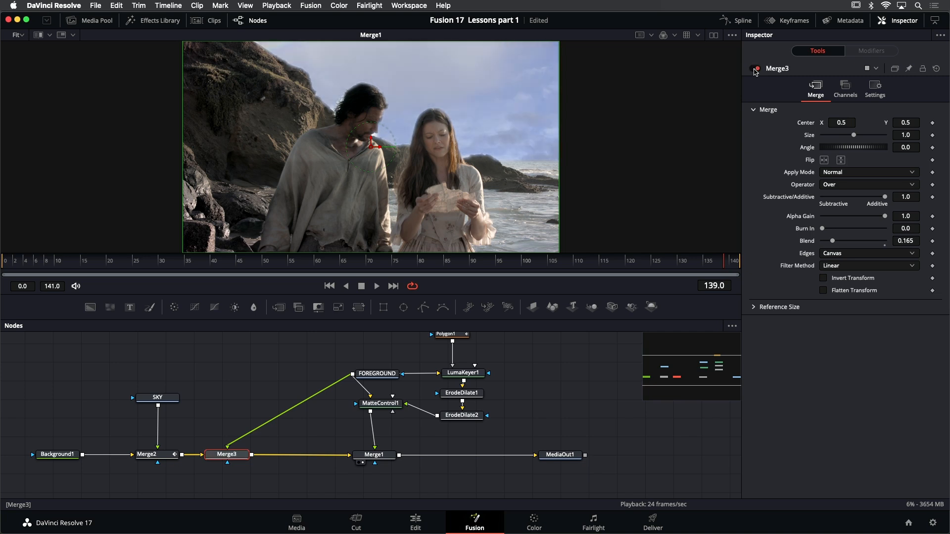
pyautogui.click(755, 69)
pyautogui.click(754, 69)
pyautogui.click(754, 69)
pyautogui.click(754, 69)
pyautogui.click(755, 70)
pyautogui.click(754, 69)
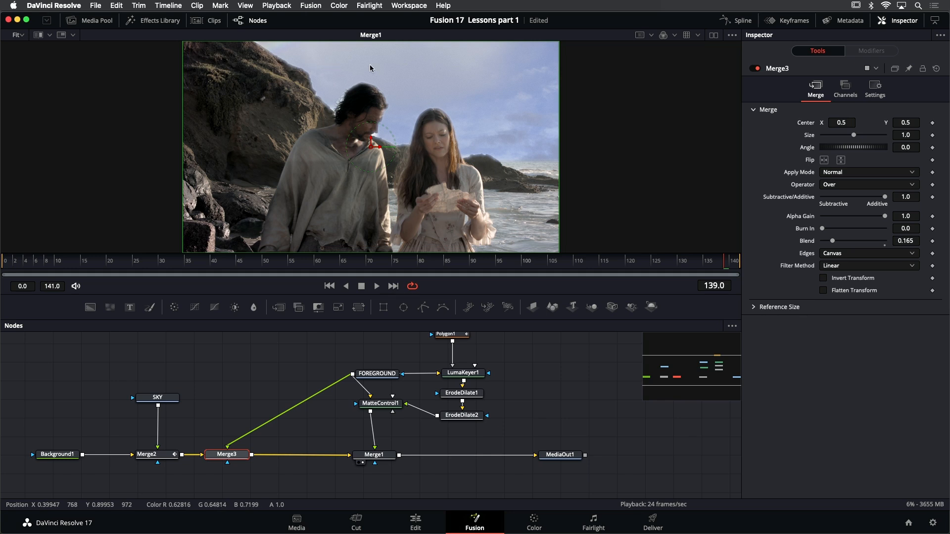
# Switch to dual viewers and show Merge3 beside Merge1, centring its image in the viewer
pyautogui.click(713, 36)
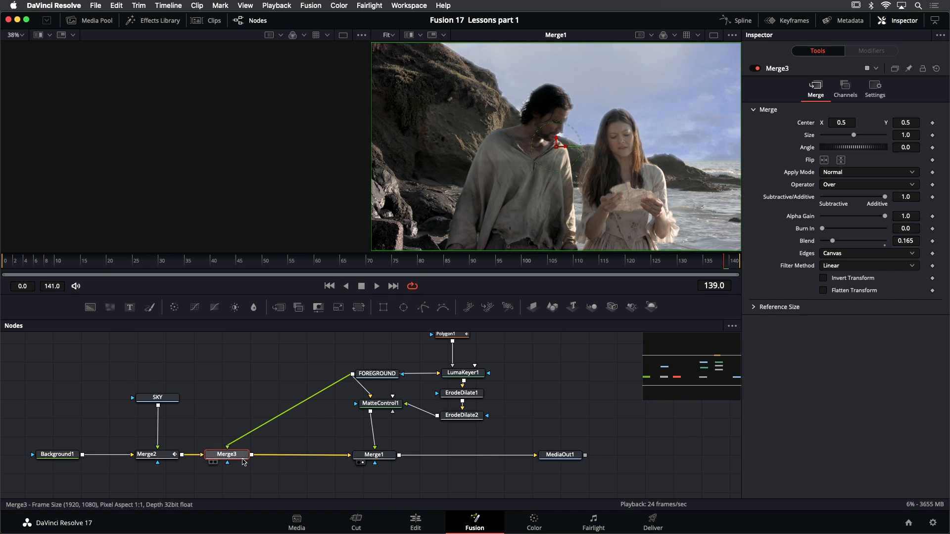
pyautogui.moveTo(224, 454); pyautogui.dragTo(198, 151)
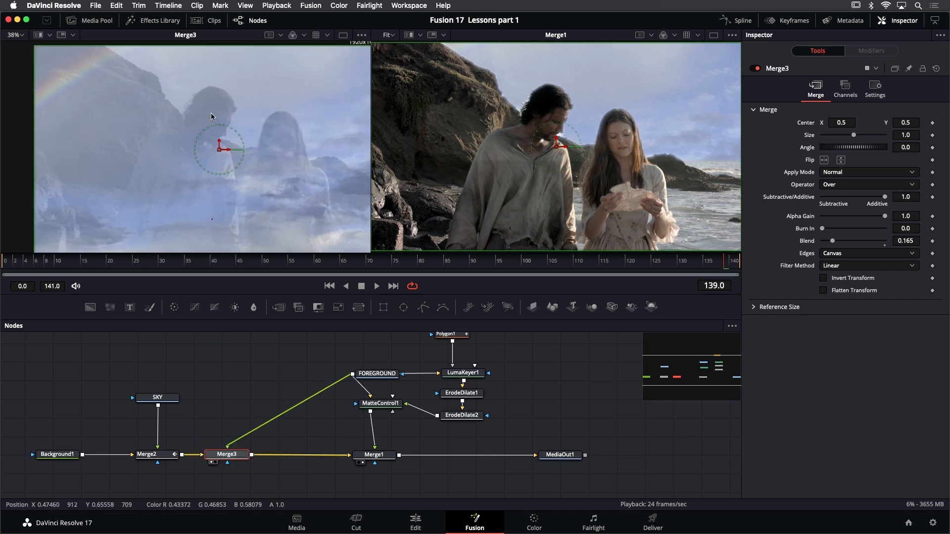
pyautogui.moveTo(238, 90); pyautogui.dragTo(204, 87)
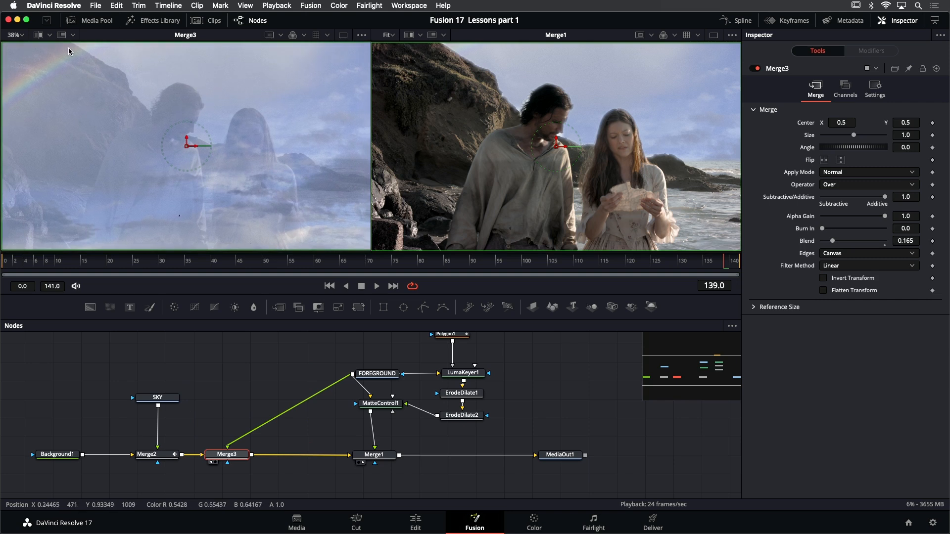
# Split the Merge3 viewer with FOREGROUND as the B buffer and wipe between them to compare the two images
pyautogui.click(37, 35)
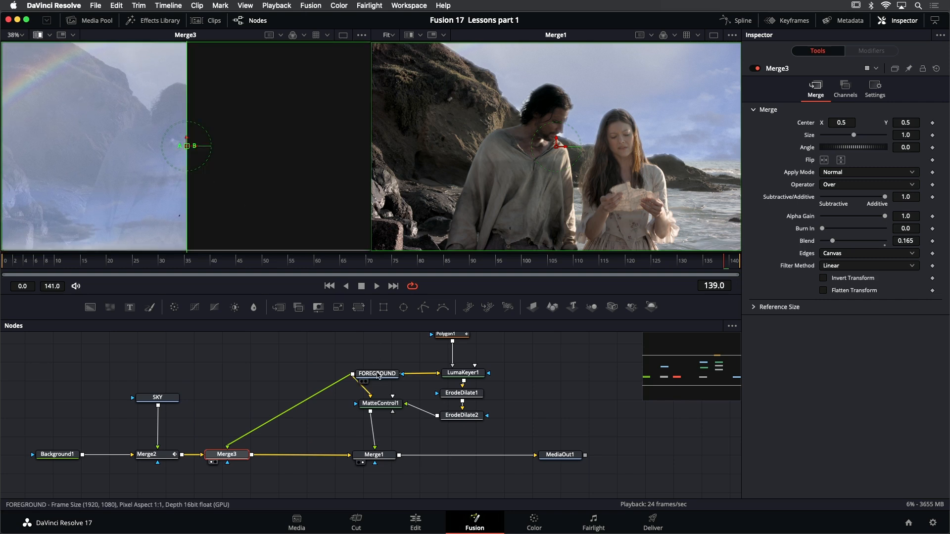
pyautogui.moveTo(377, 374); pyautogui.dragTo(279, 154)
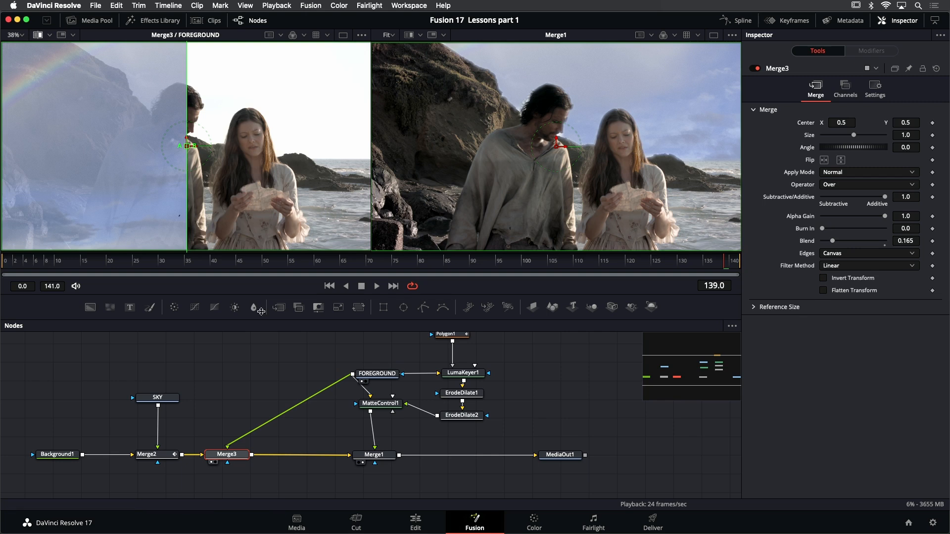
pyautogui.moveTo(187, 146); pyautogui.dragTo(214, 99)
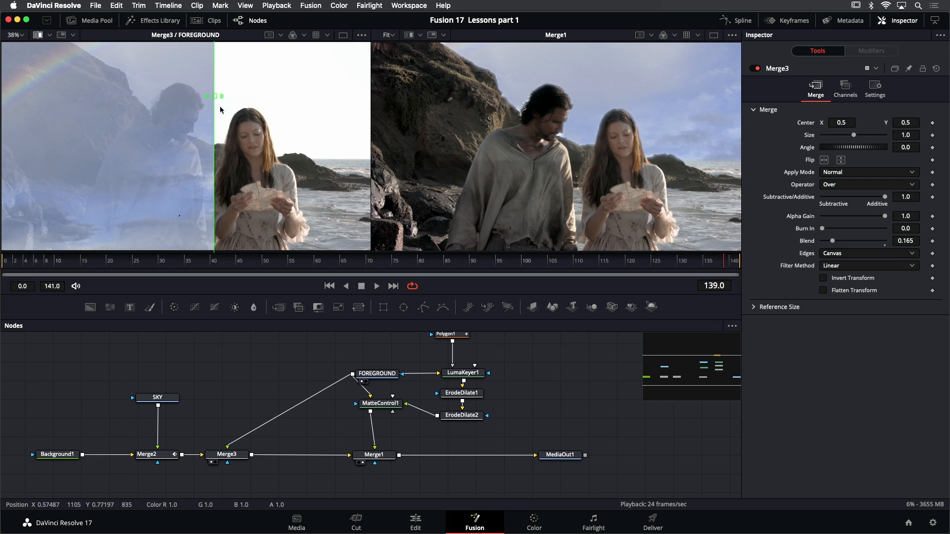
pyautogui.moveTo(214, 98); pyautogui.dragTo(322, 100)
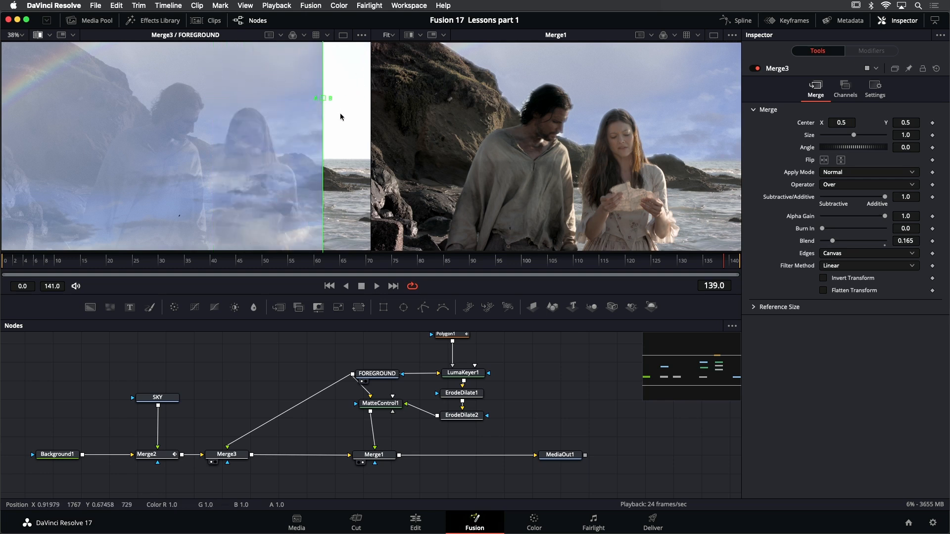
pyautogui.moveTo(323, 98); pyautogui.dragTo(205, 95)
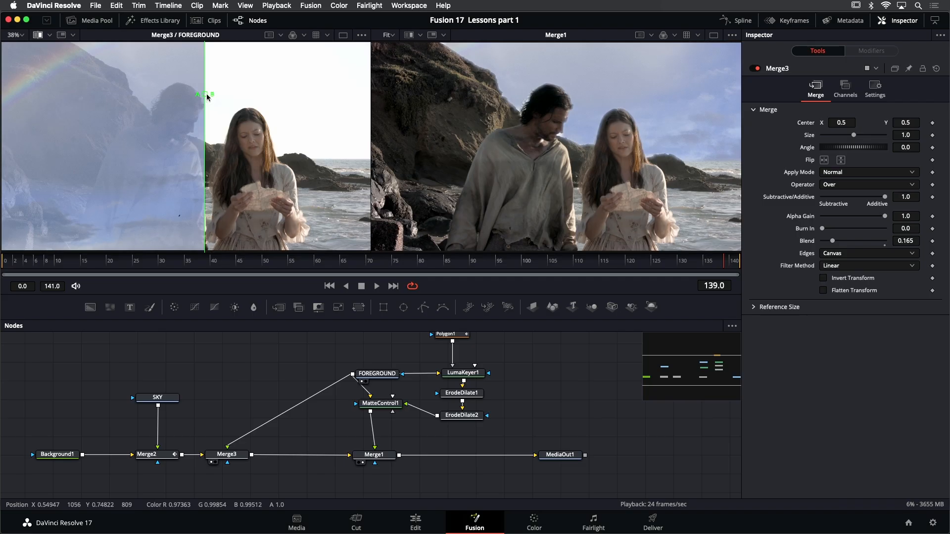
pyautogui.moveTo(207, 97); pyautogui.dragTo(237, 96)
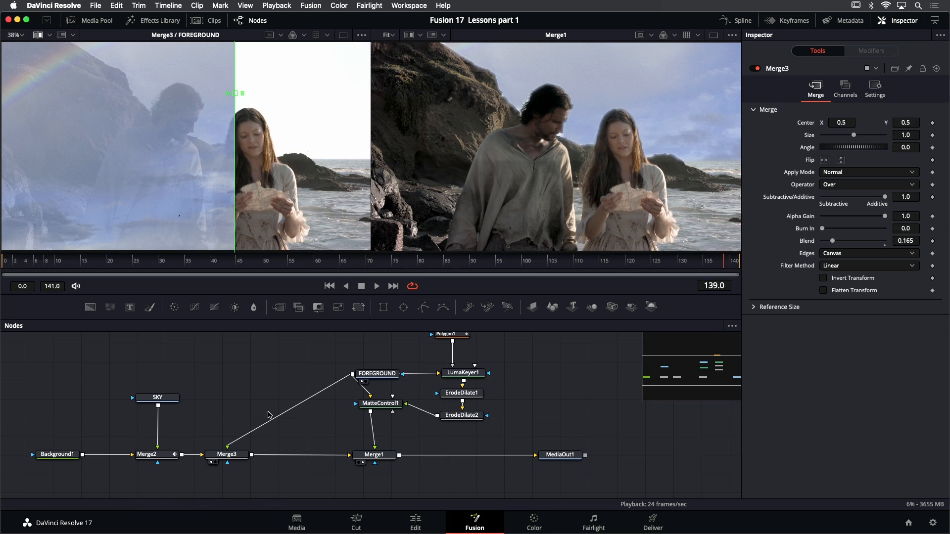
# Insert another Merge node after Merge3 and connect the FOREGROUND clip to its foreground input
pyautogui.click(232, 457)
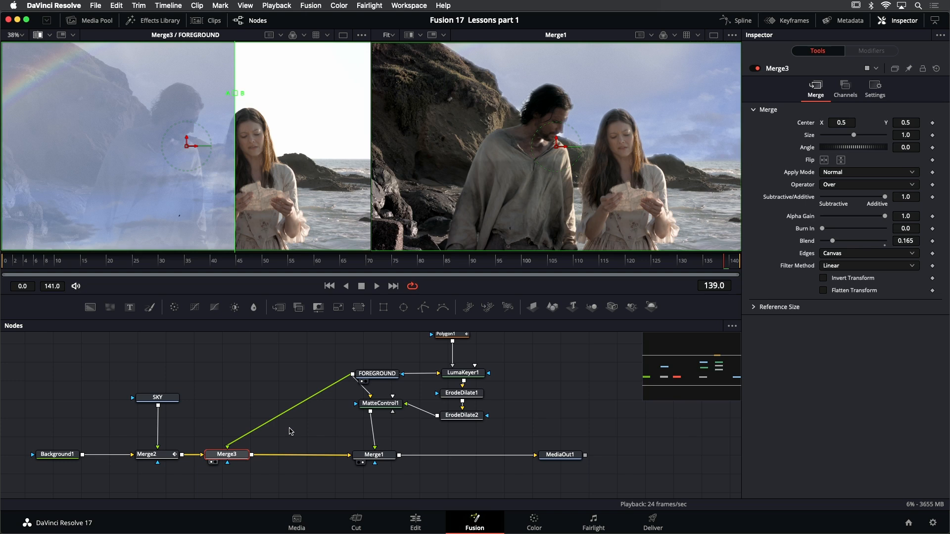
pyautogui.hotkey('shift', 'space')
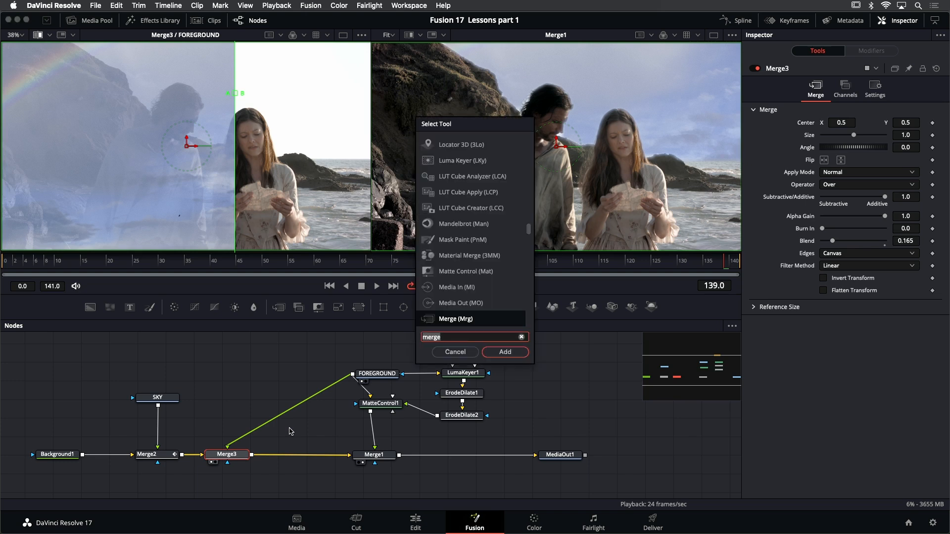
pyautogui.write('merg')
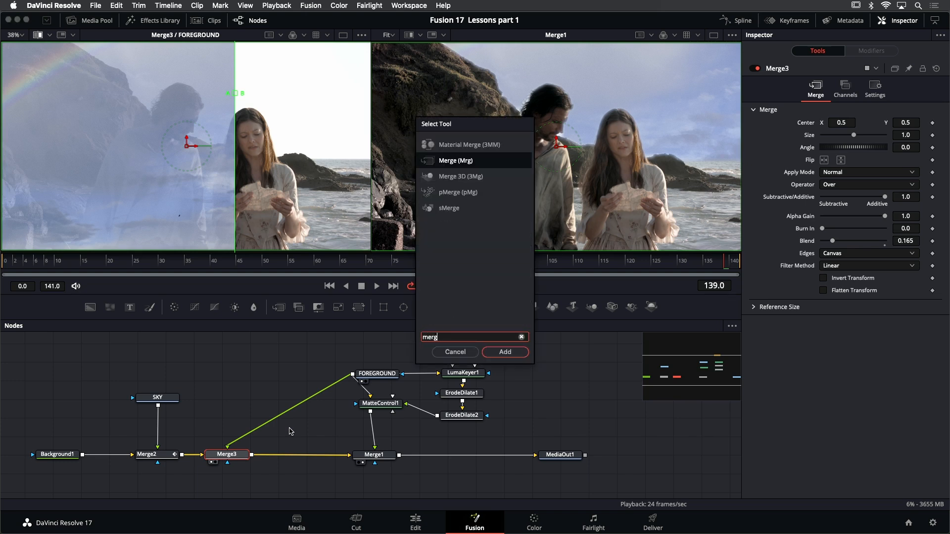
pyautogui.press('Return')
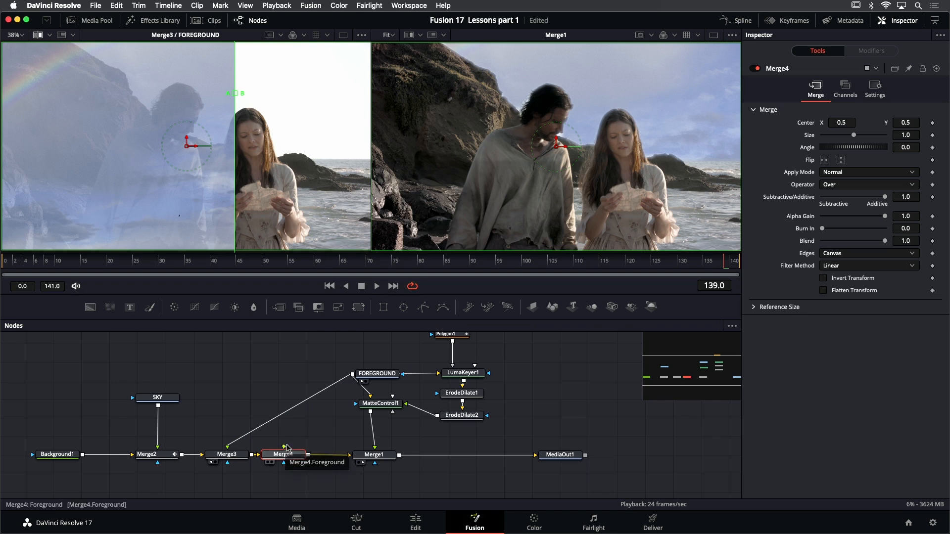
pyautogui.moveTo(285, 447); pyautogui.dragTo(352, 375)
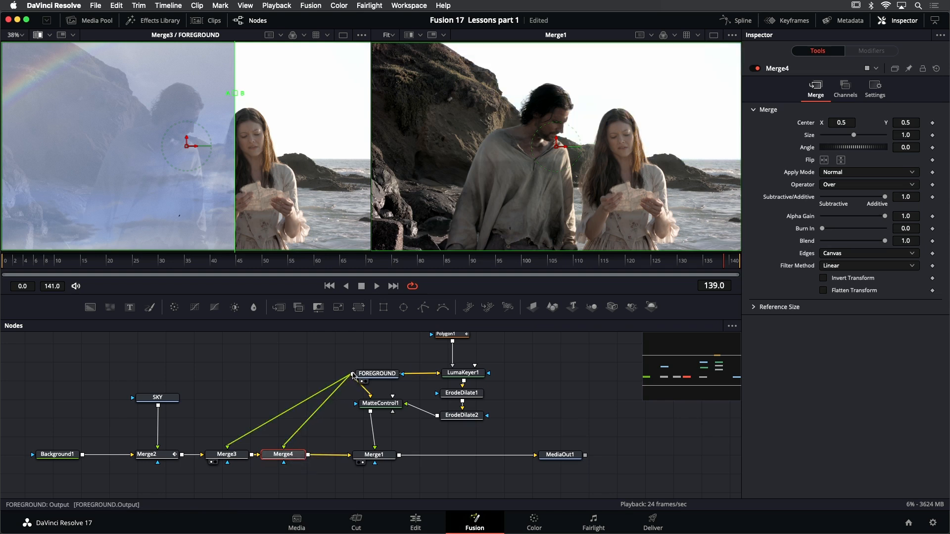
# Load Merge4 as the split's B buffer, set its Apply Mode to Darken, and wipe across to compare it with Merge3
pyautogui.moveTo(296, 459); pyautogui.dragTo(301, 455)
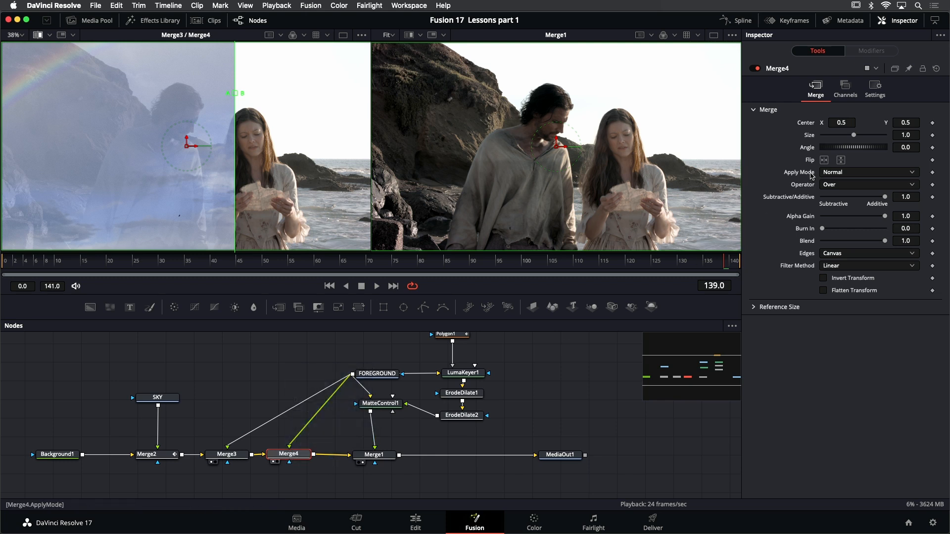
pyautogui.click(863, 175)
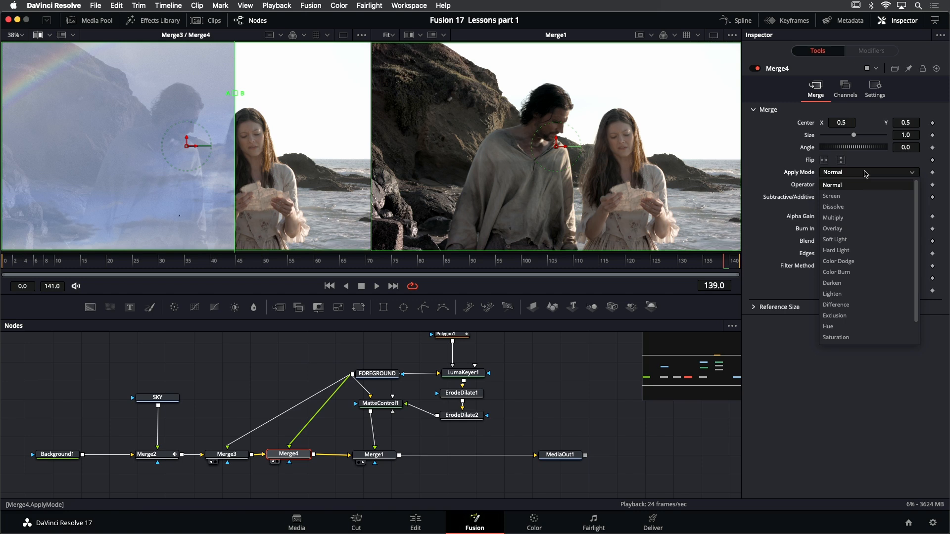
pyautogui.click(864, 284)
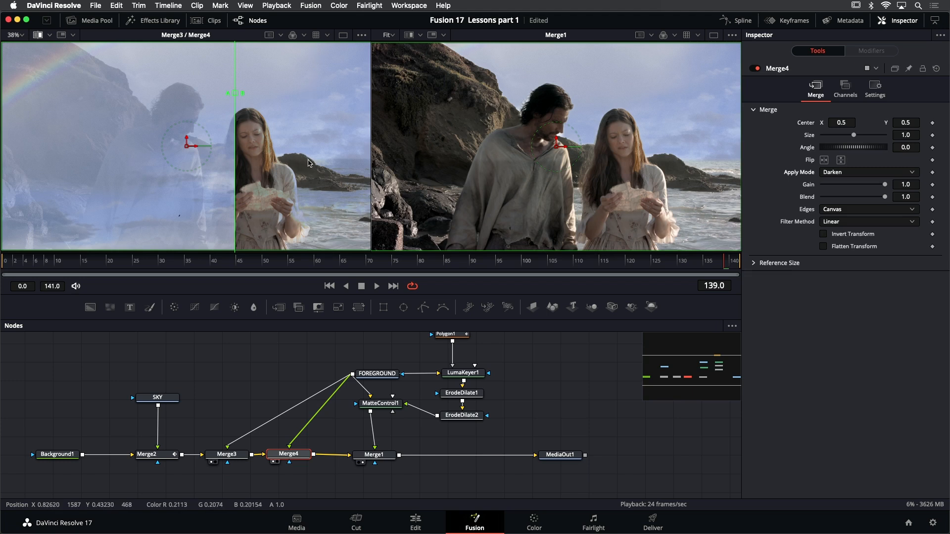
pyautogui.moveTo(228, 94); pyautogui.dragTo(256, 94)
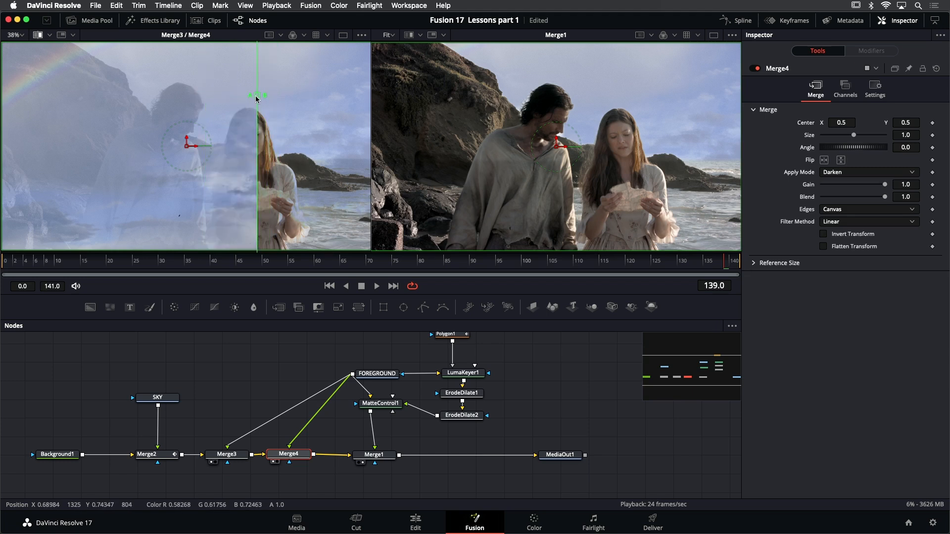
# Examine the Merge1 composite up close, and return to a single viewer with the image fitted
pyautogui.click(383, 457)
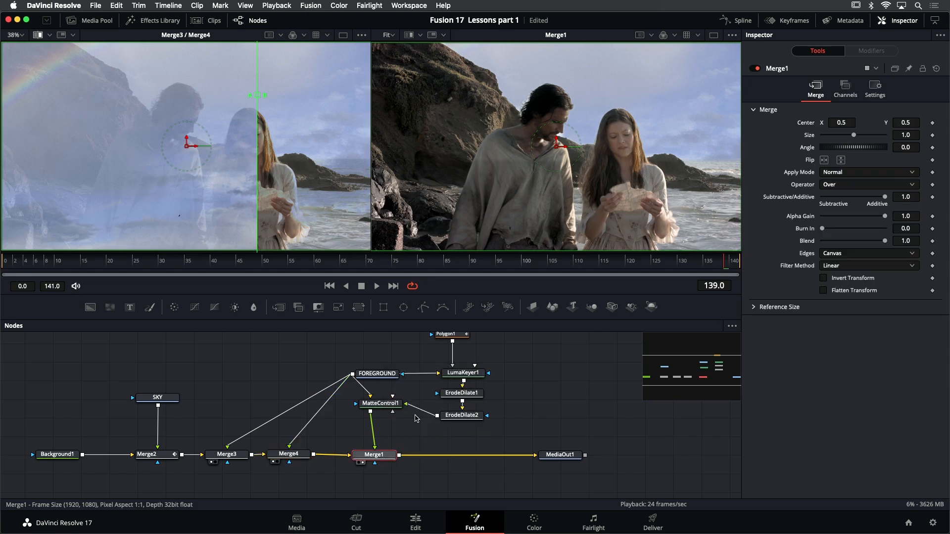
pyautogui.scroll(3, 677, 150)
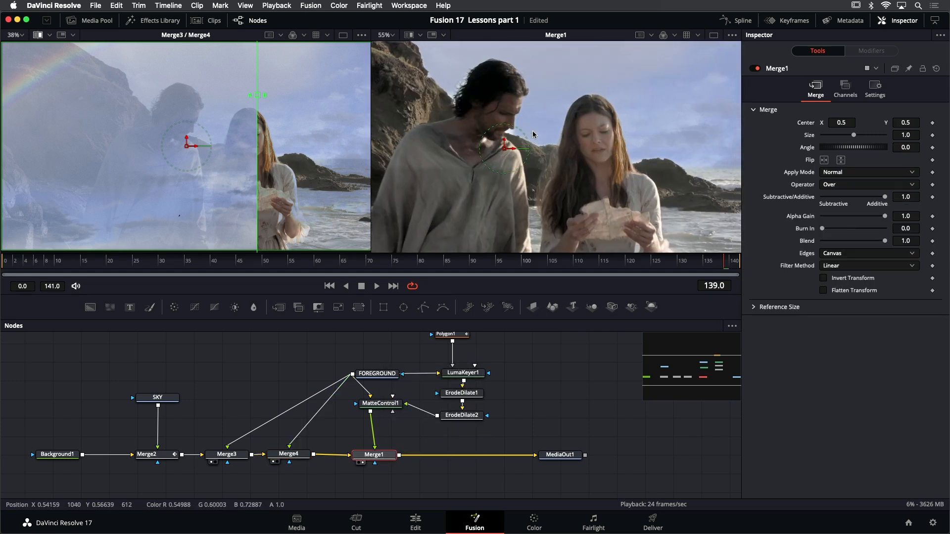
pyautogui.hotkey('ctrl', 'f')
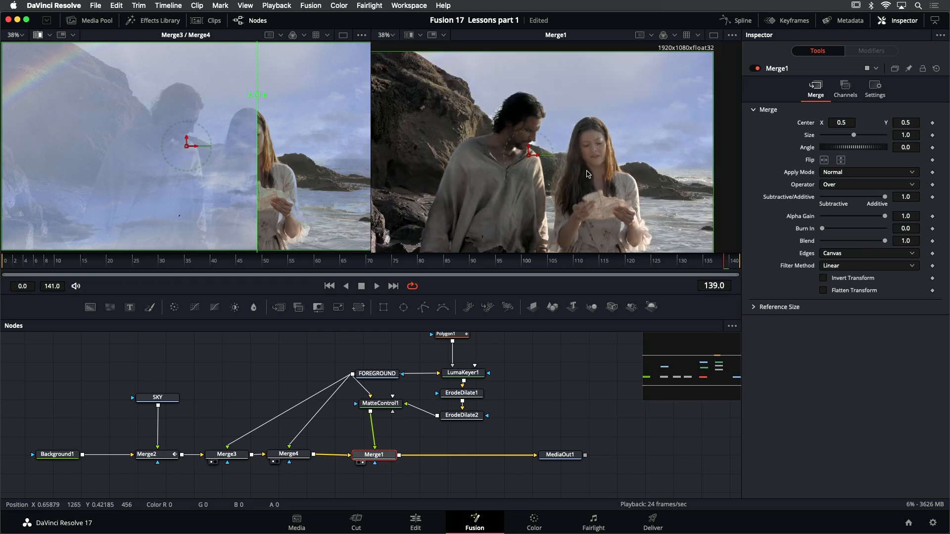
pyautogui.click(714, 35)
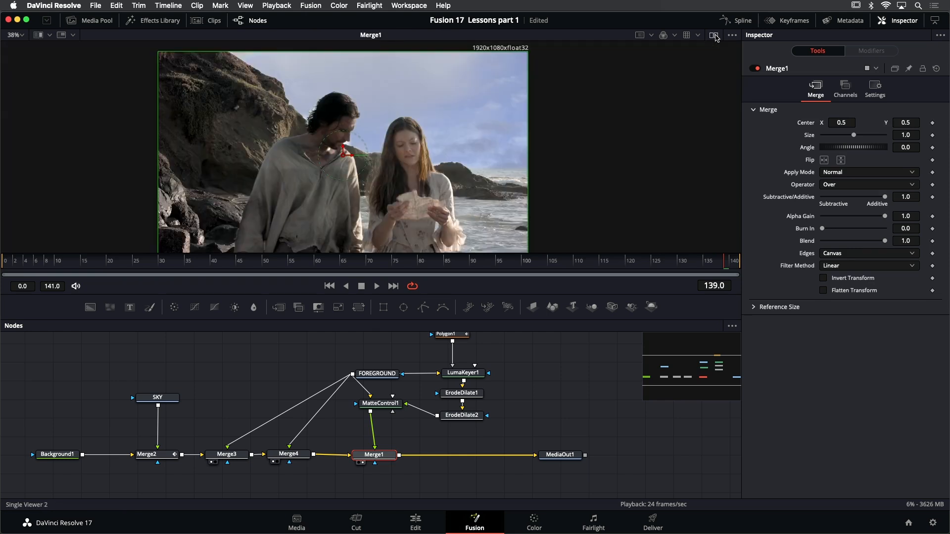
pyautogui.hotkey('ctrl', 'f')
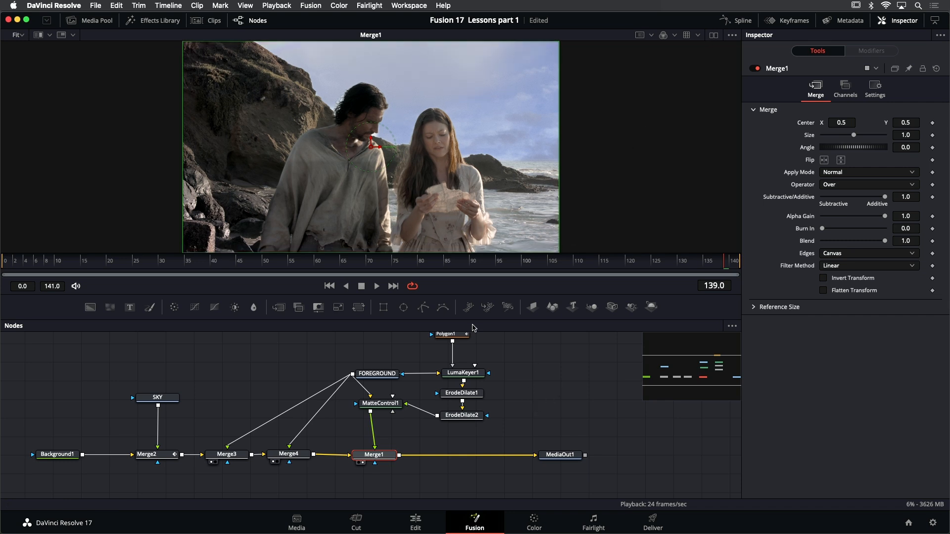
# Play the full composite and raise Merge3's Blend to 0.37 during playback
pyautogui.click(377, 286)
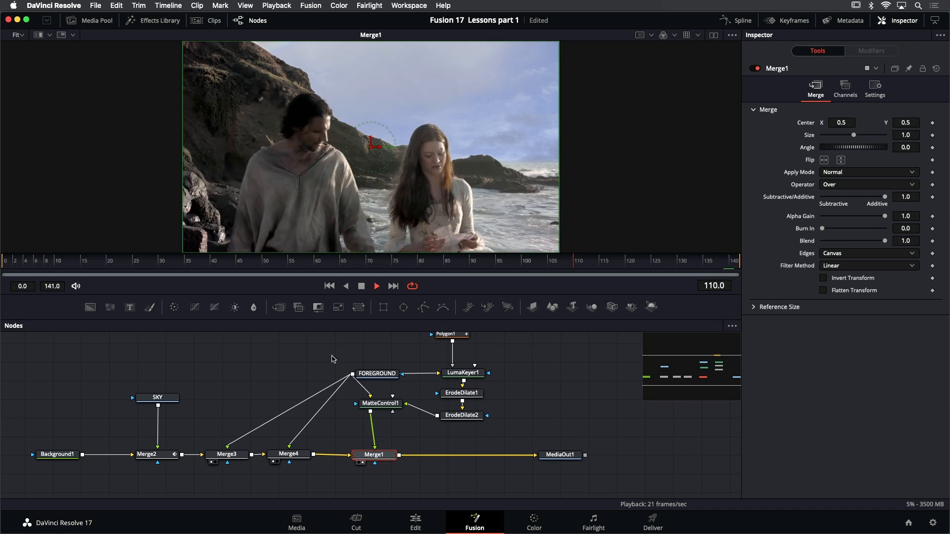
pyautogui.click(231, 453)
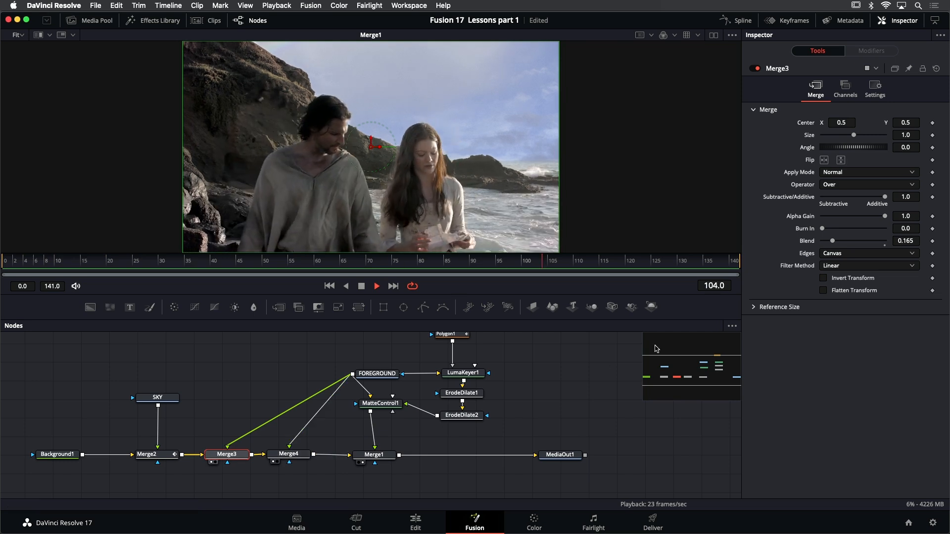
pyautogui.moveTo(834, 241); pyautogui.dragTo(846, 240)
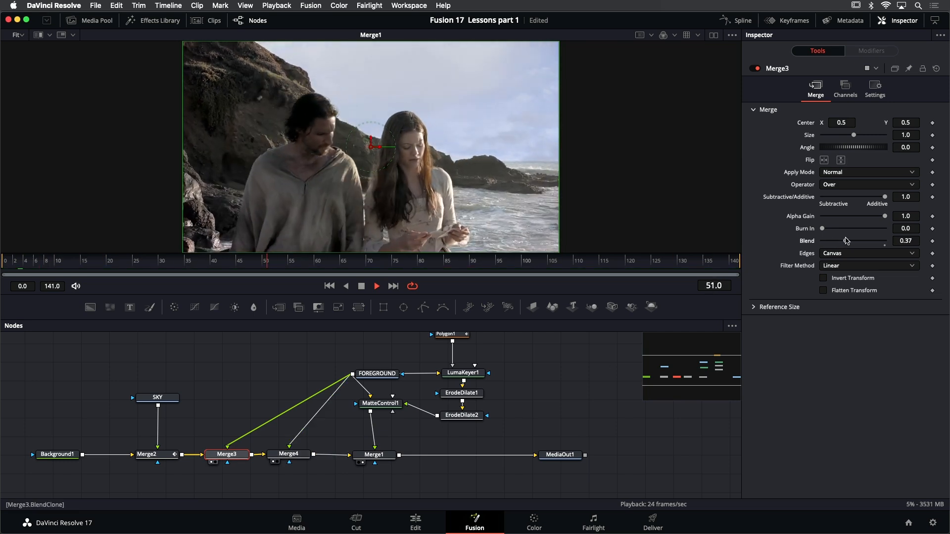